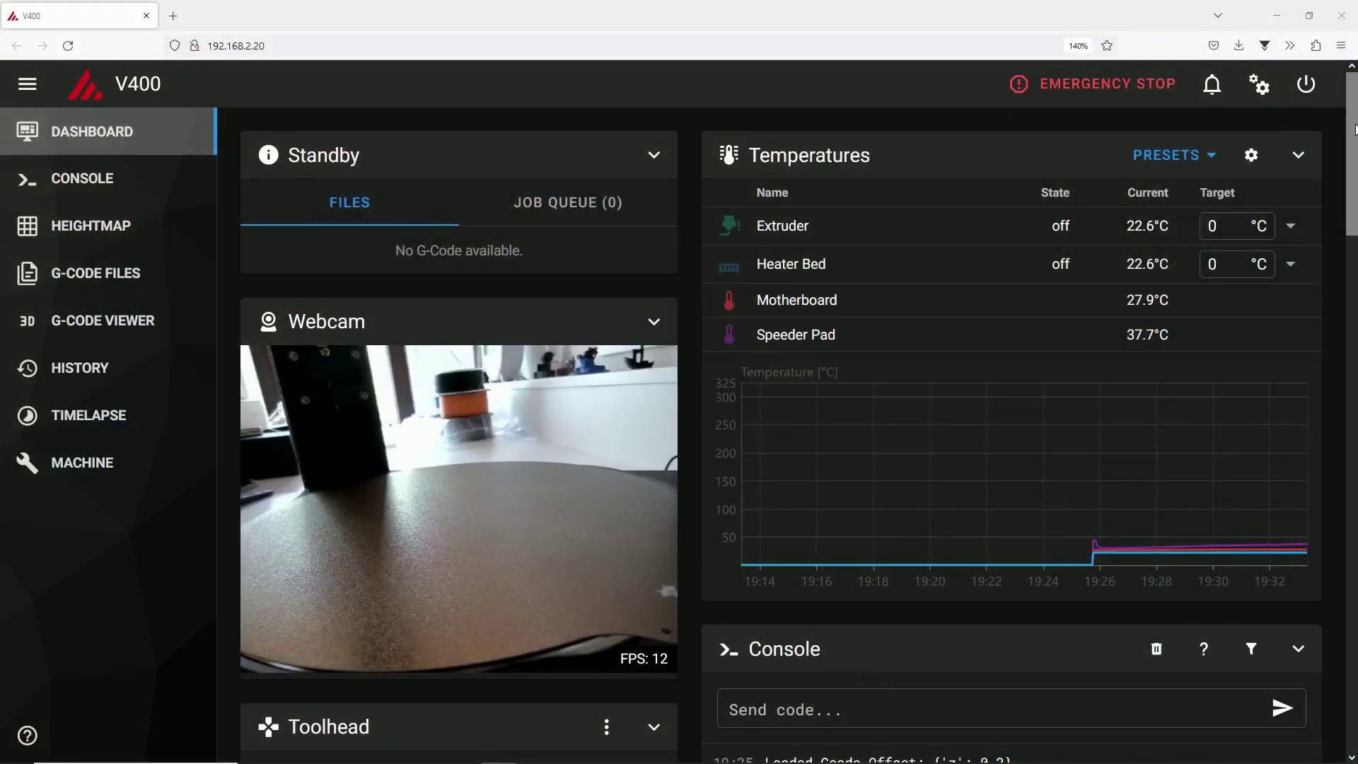
- Scroll the dashboard down to the Toolhead jog controls and the Console help text
left_click_drag(1355, 129, 1356, 255)
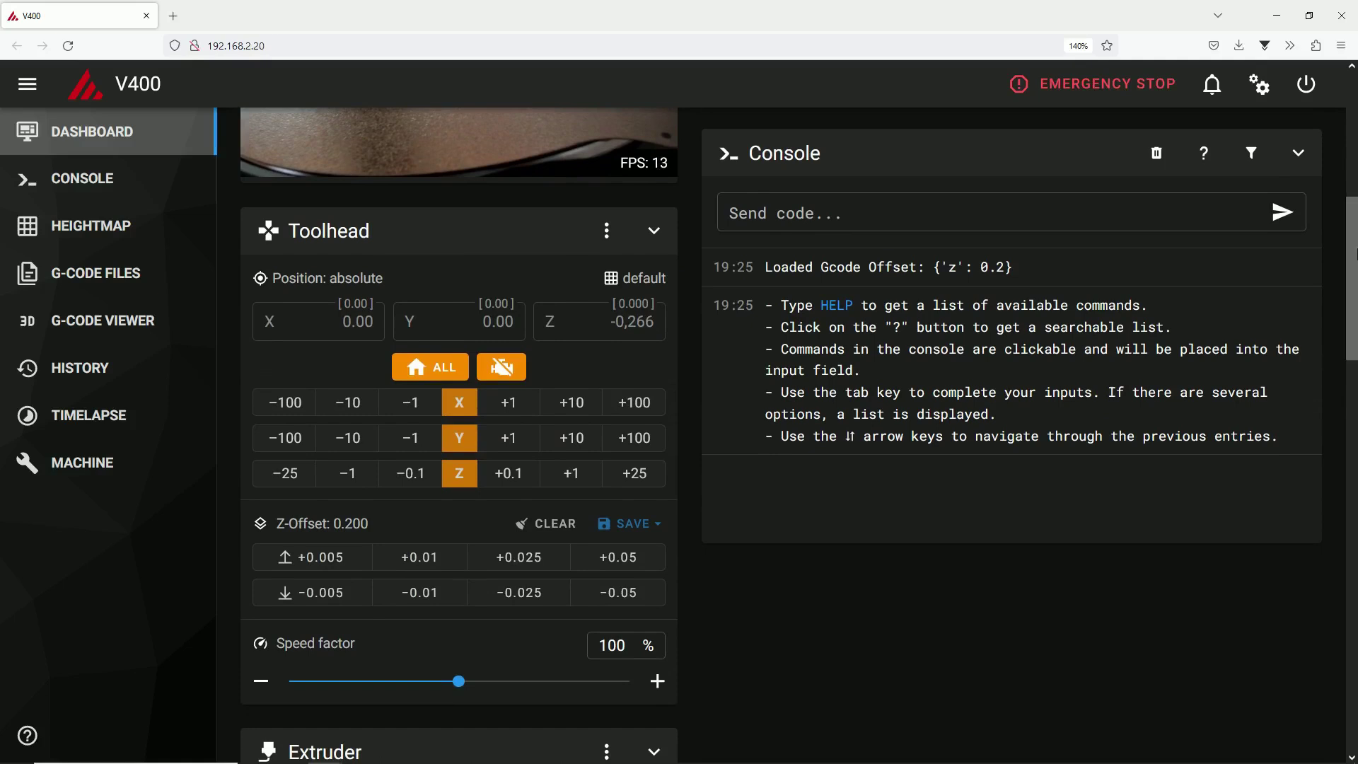
left_click(1260, 88)
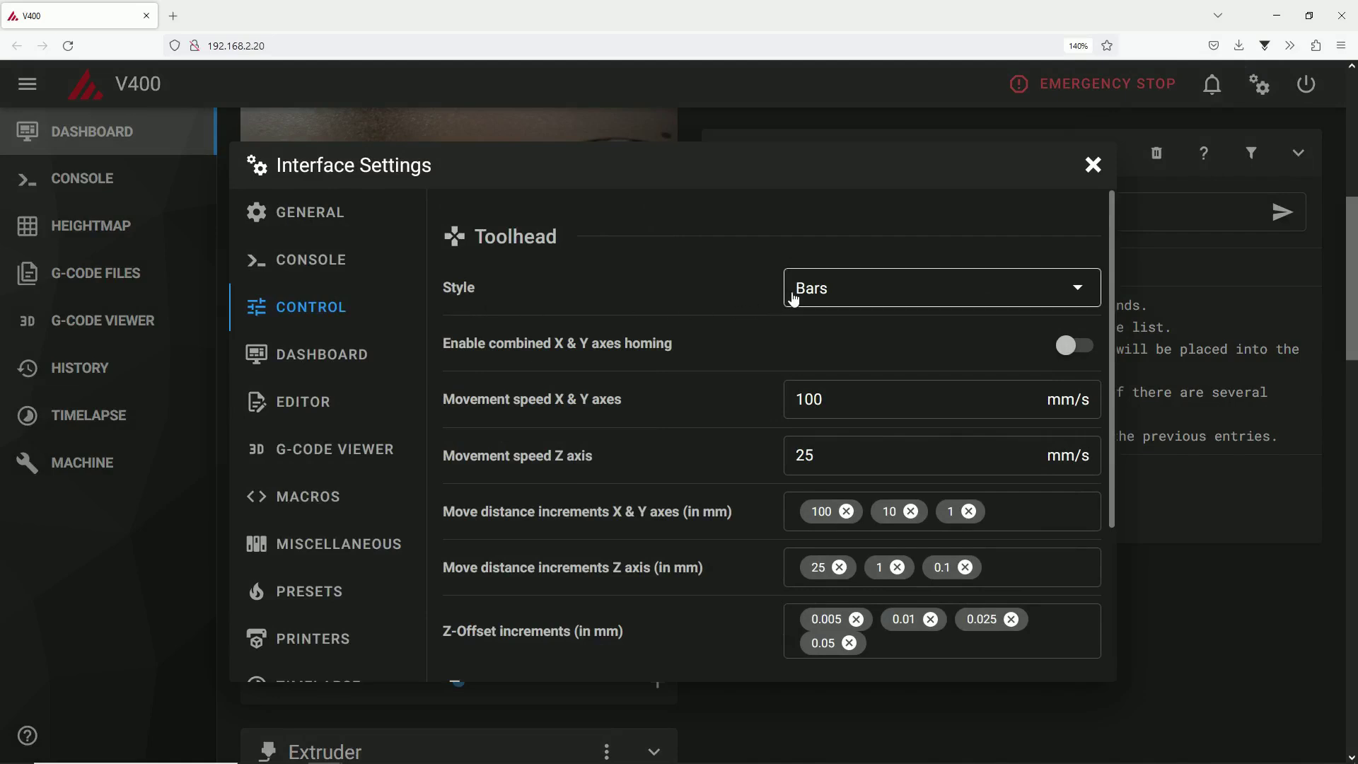
left_click(1076, 296)
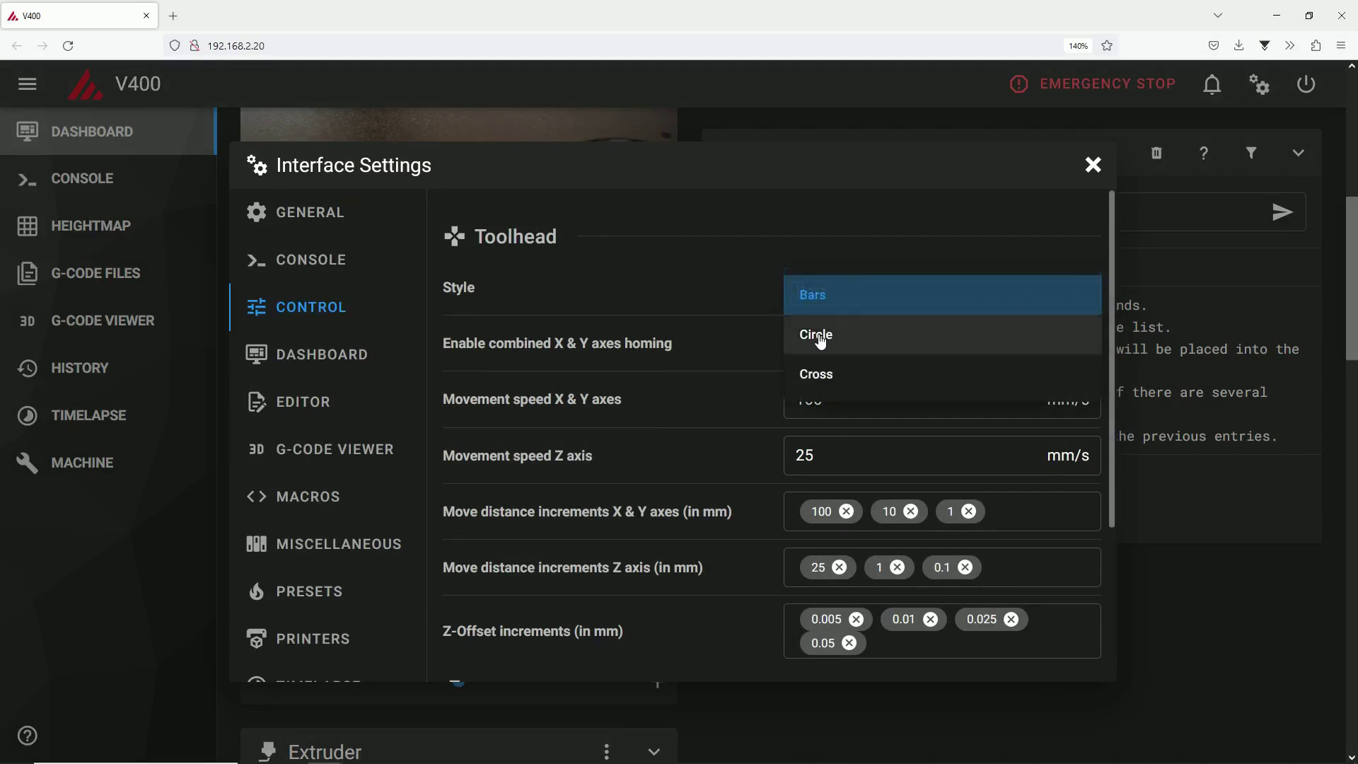
left_click(819, 339)
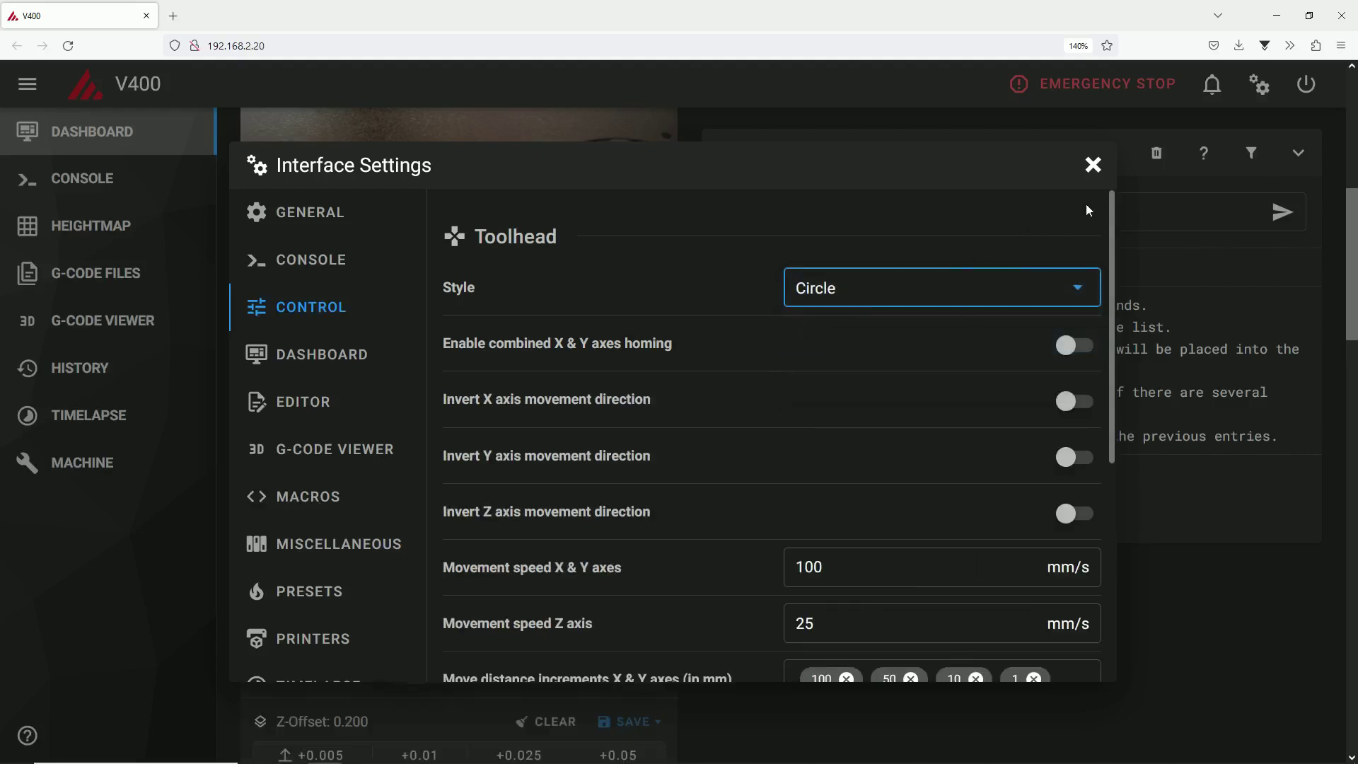
left_click(1093, 165)
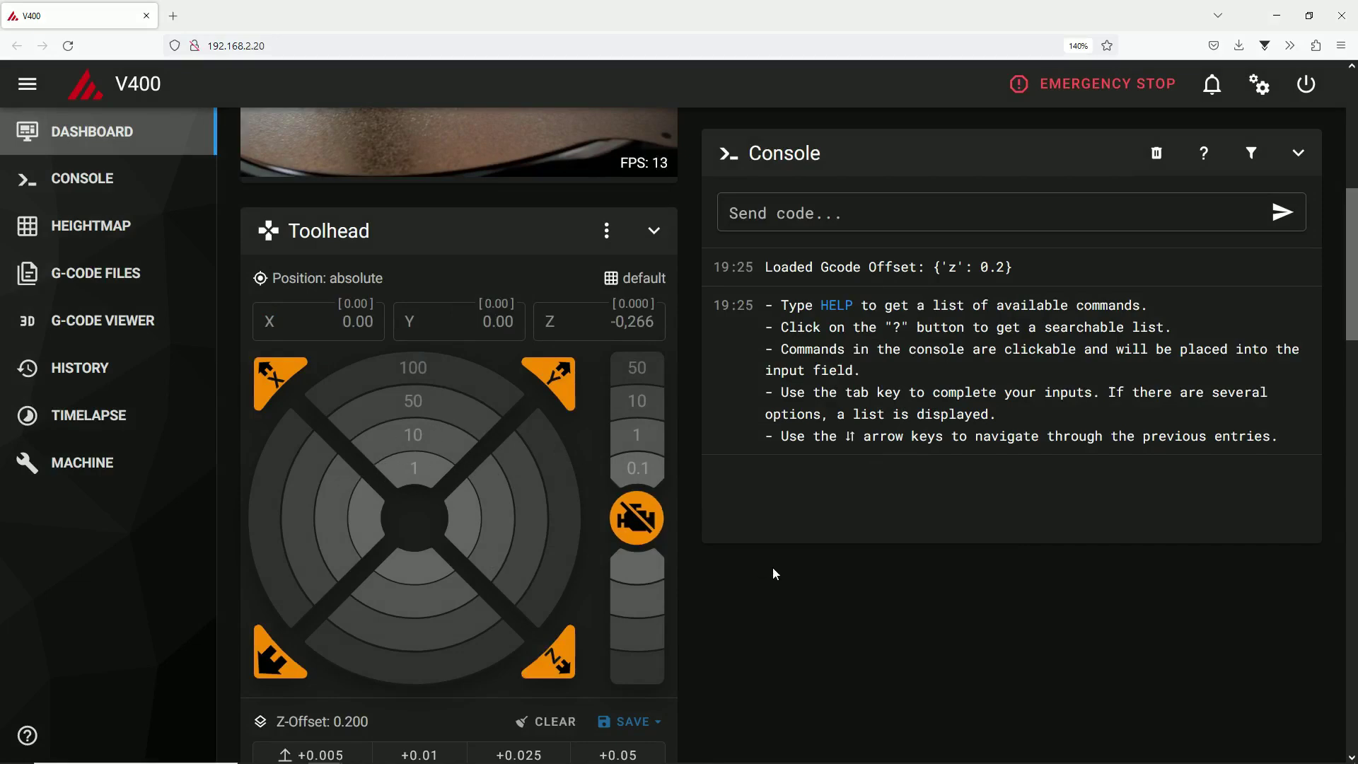
left_click(1259, 86)
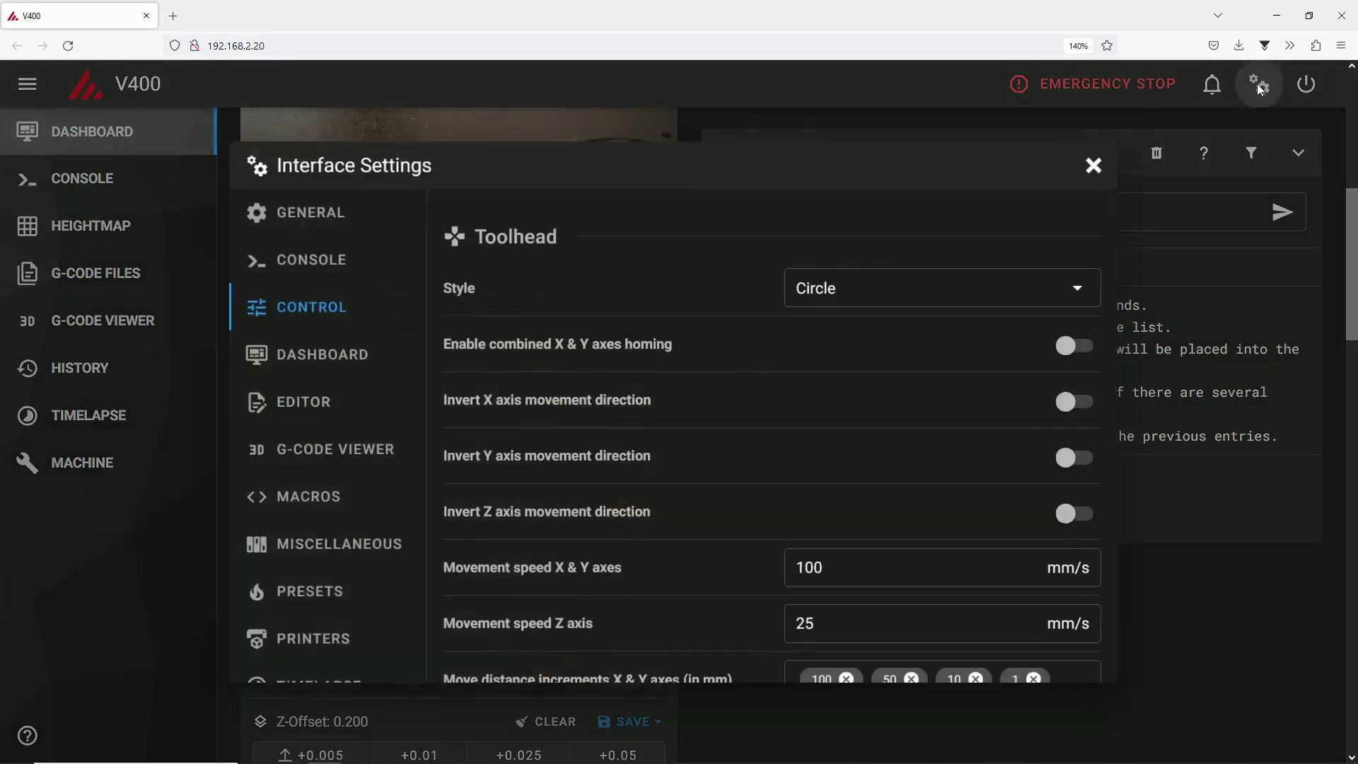
left_click(1079, 288)
left_click(825, 376)
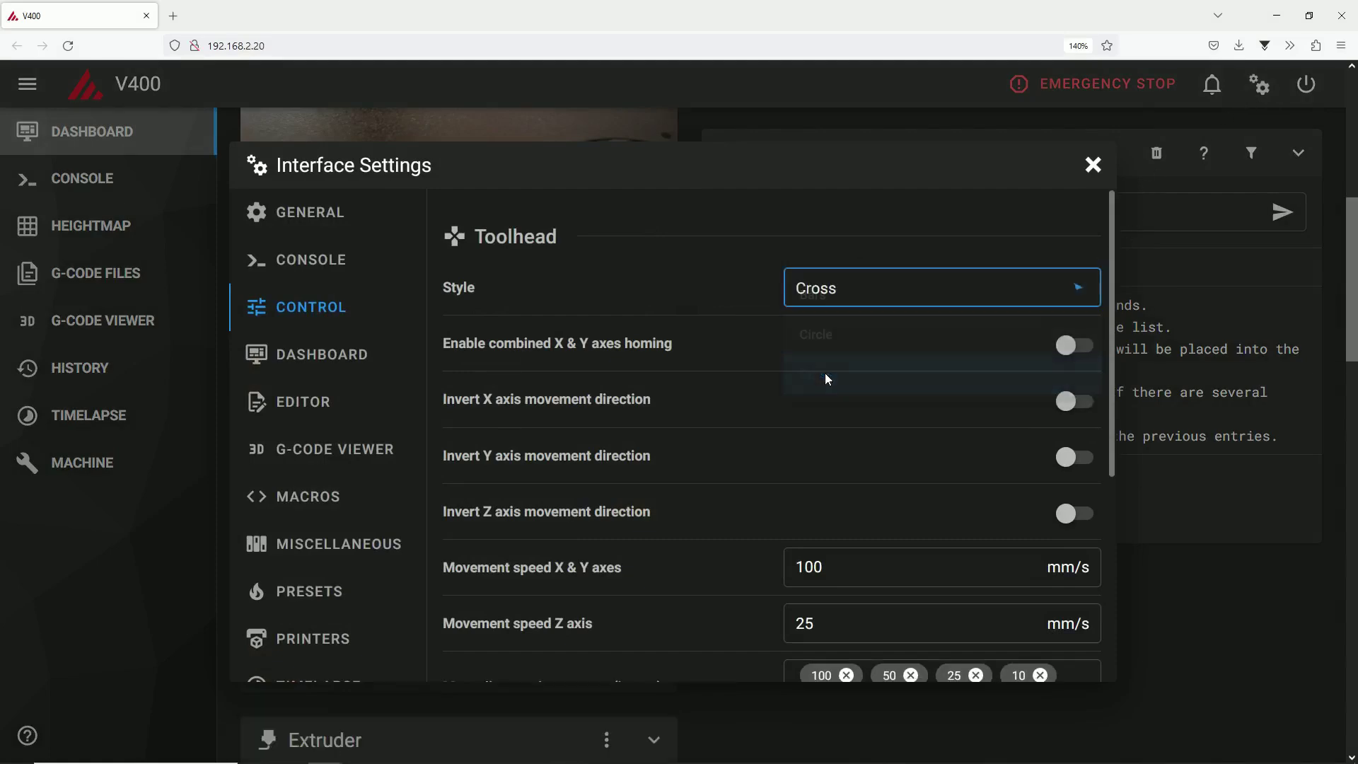
left_click(1093, 165)
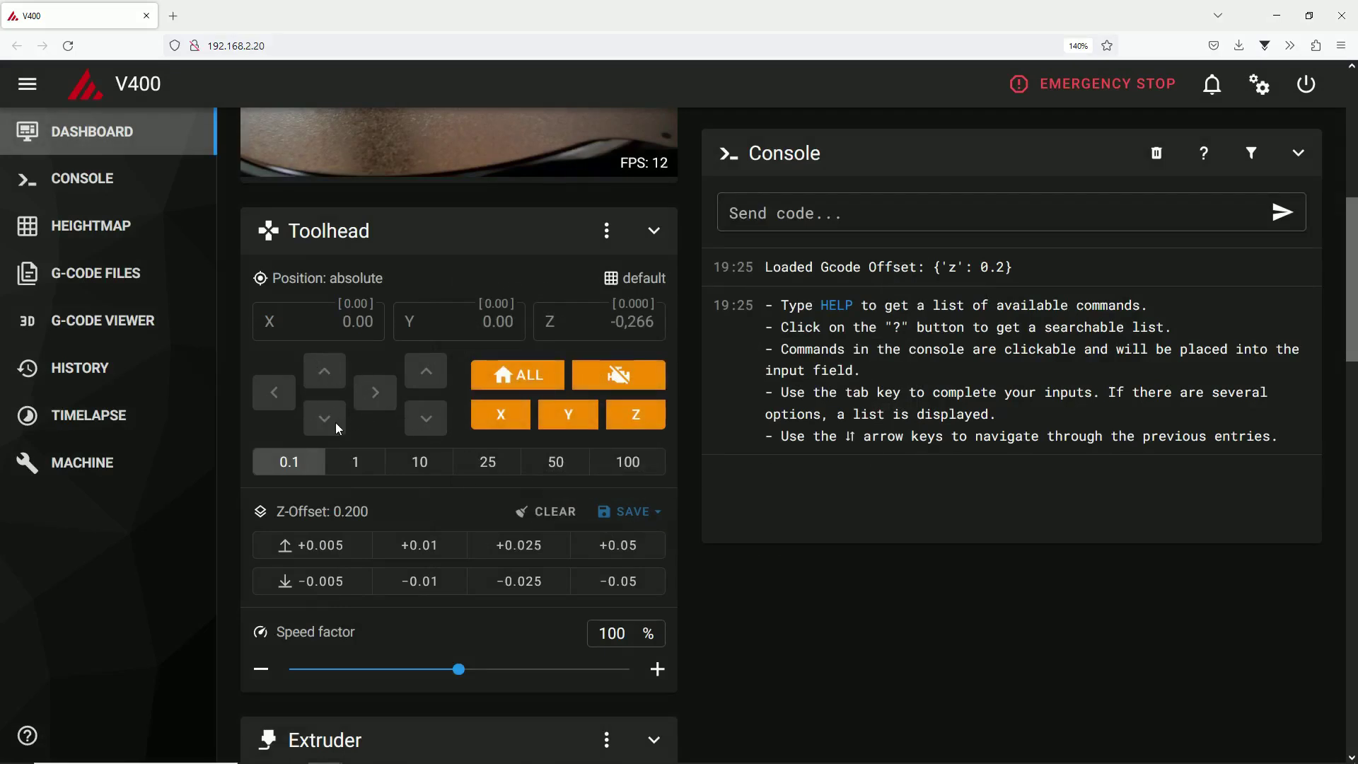
left_click(1260, 85)
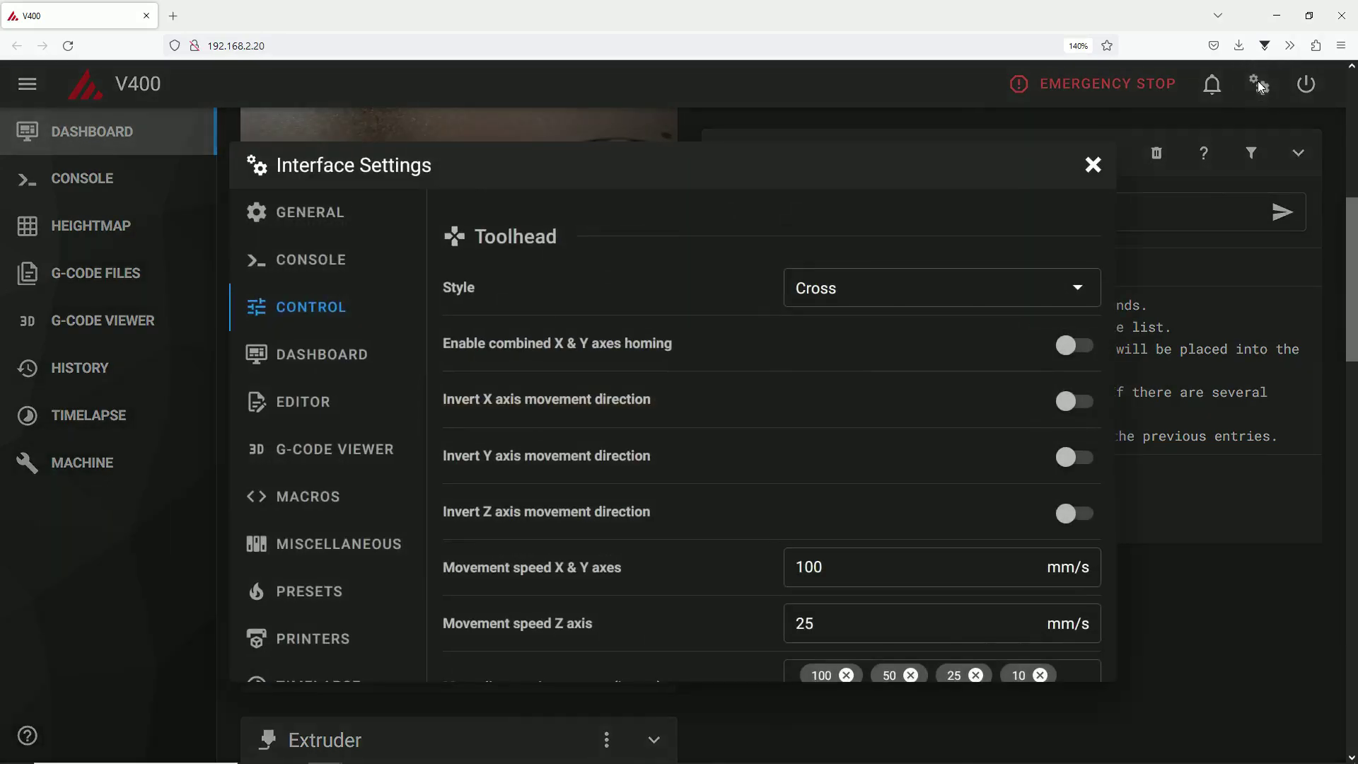
left_click(1068, 294)
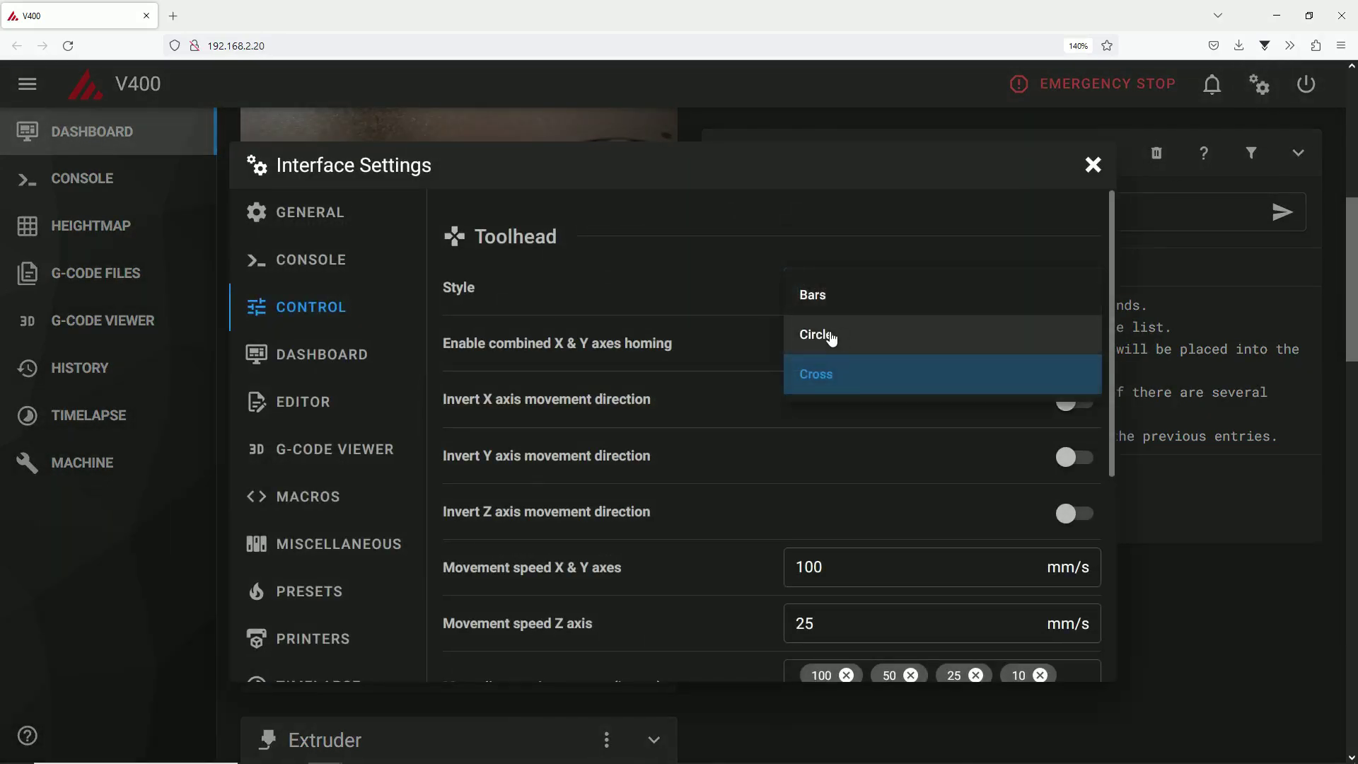
left_click(819, 306)
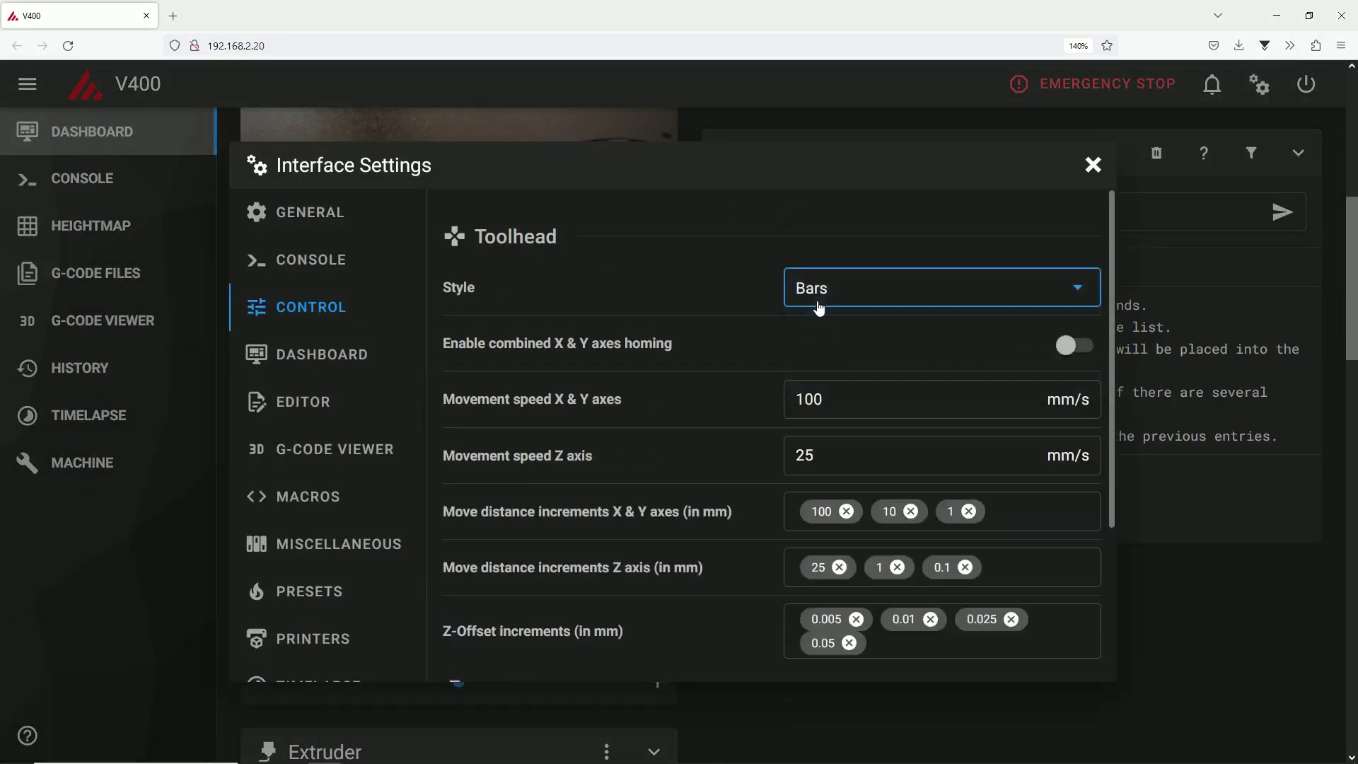
left_click(1094, 164)
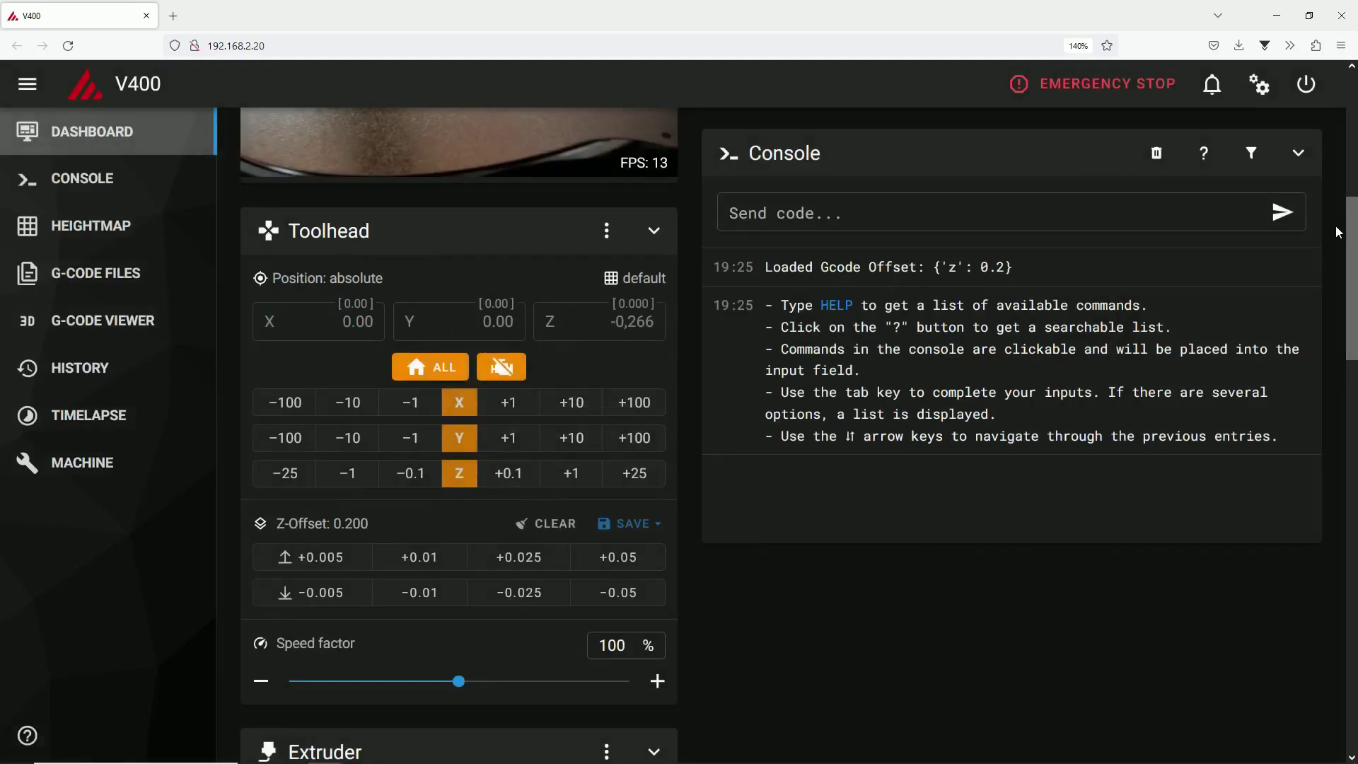
- Replace the 100 X & Y move increment with 50 and check the toolhead buttons
left_click_drag(1353, 239, 1353, 244)
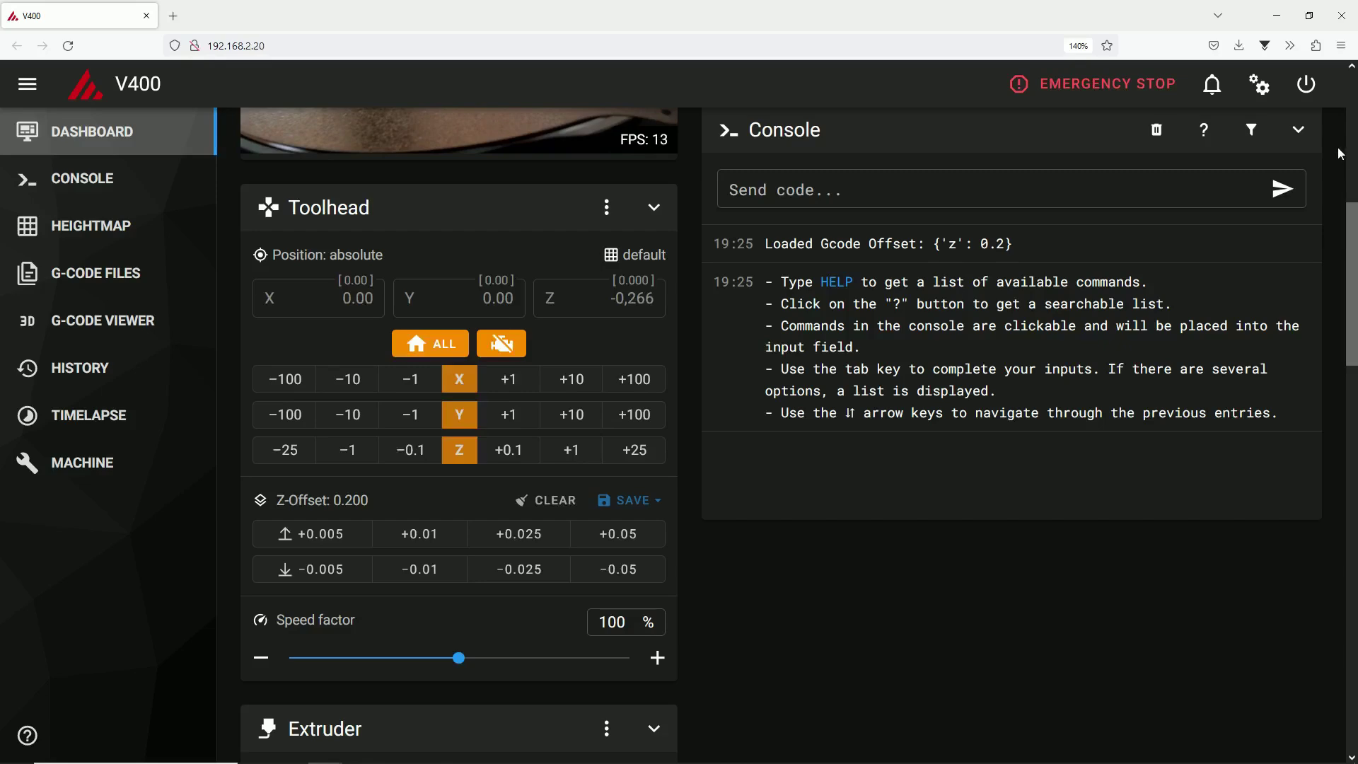
left_click(1260, 84)
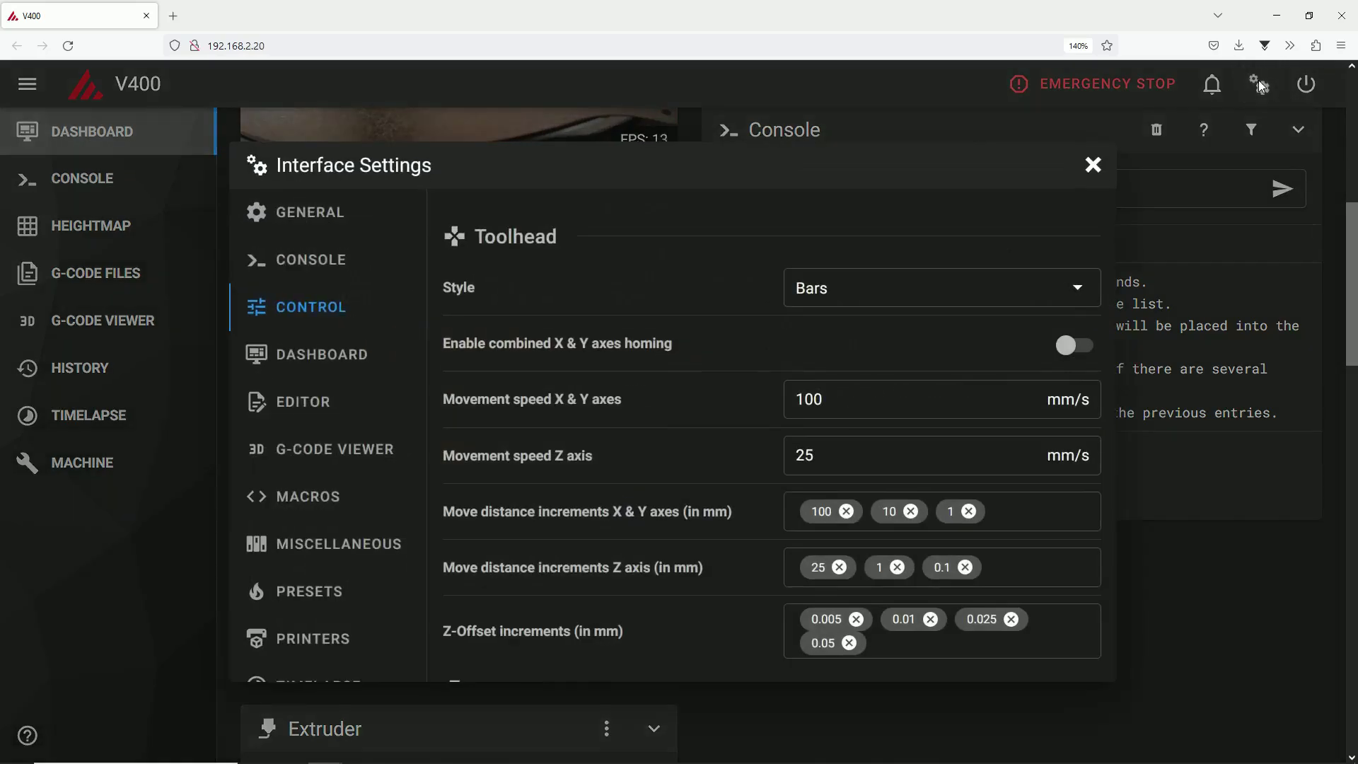
left_click(847, 512)
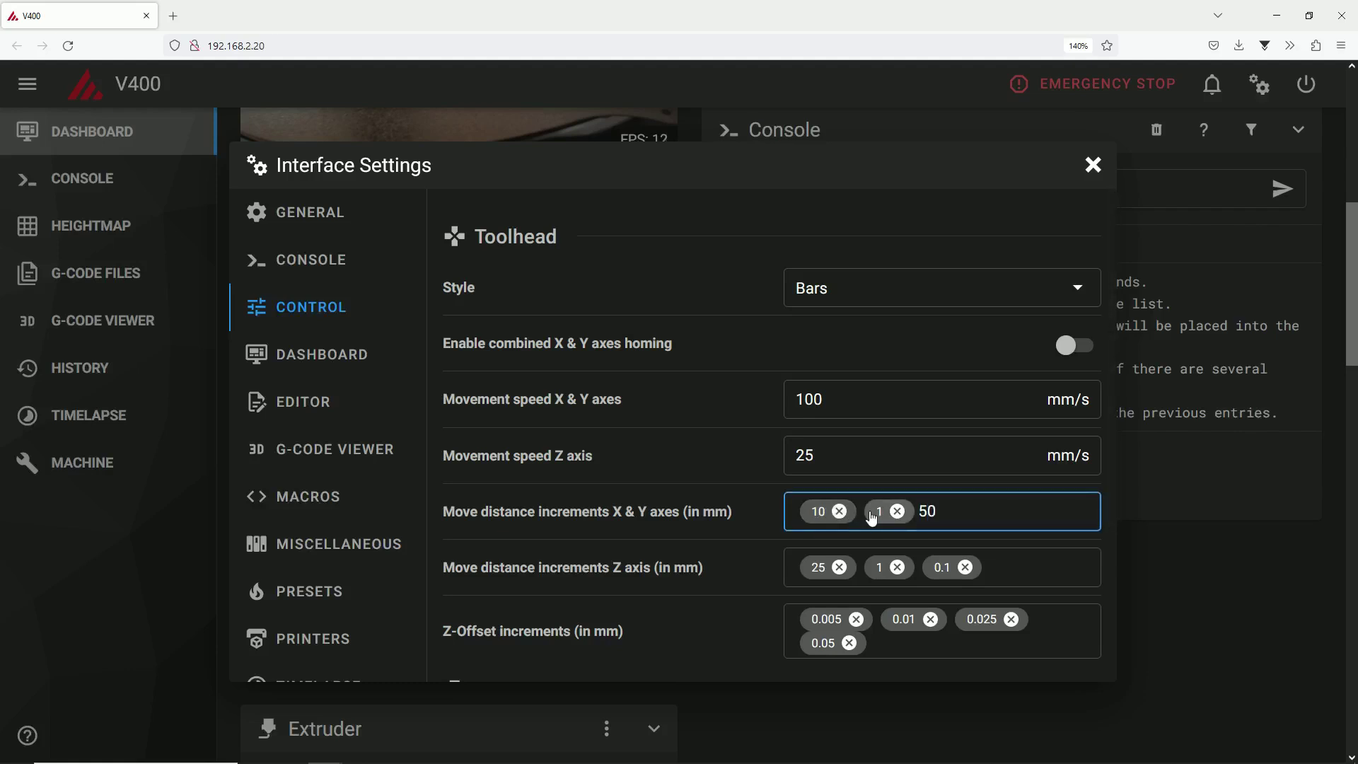
type("50")
key("Return")
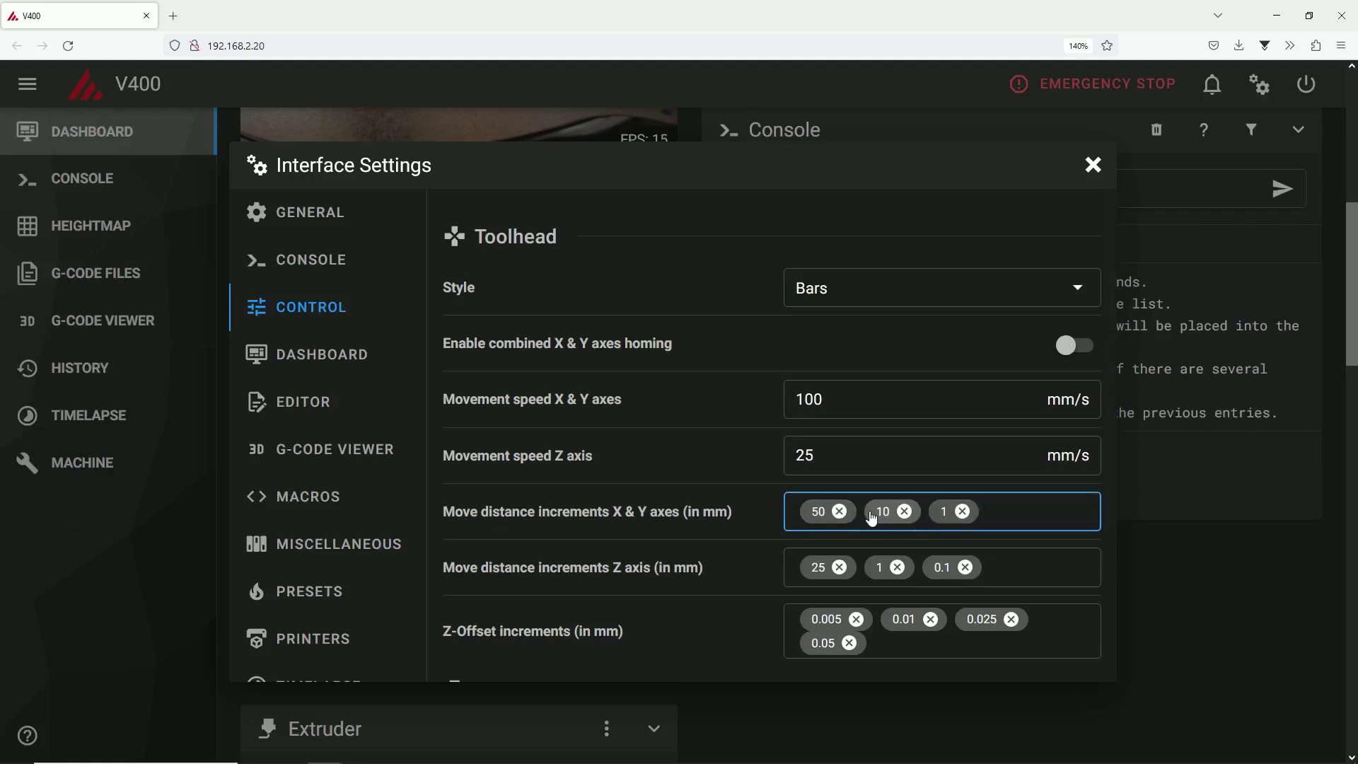
left_click(1093, 166)
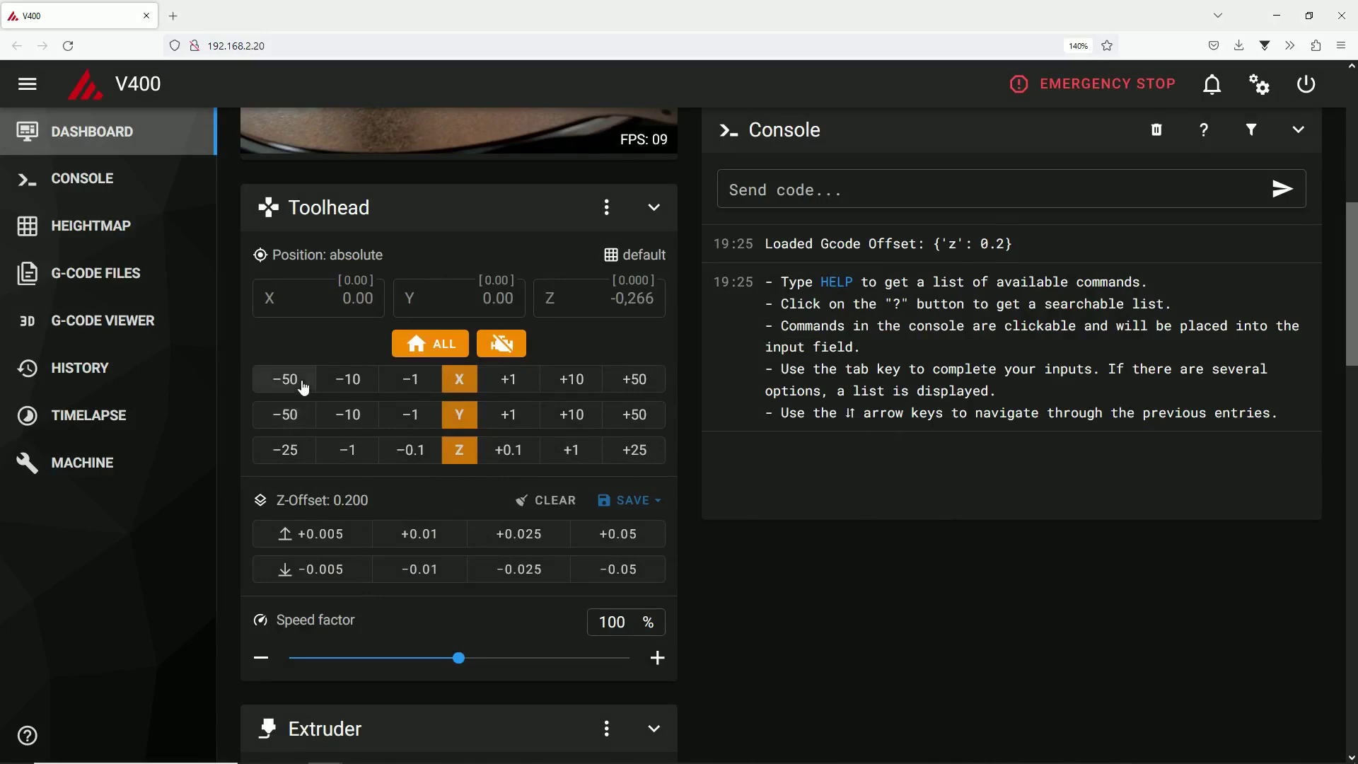
- Swap the 50 X & Y move increment back to 100 and review the toolhead buttons
left_click(1259, 84)
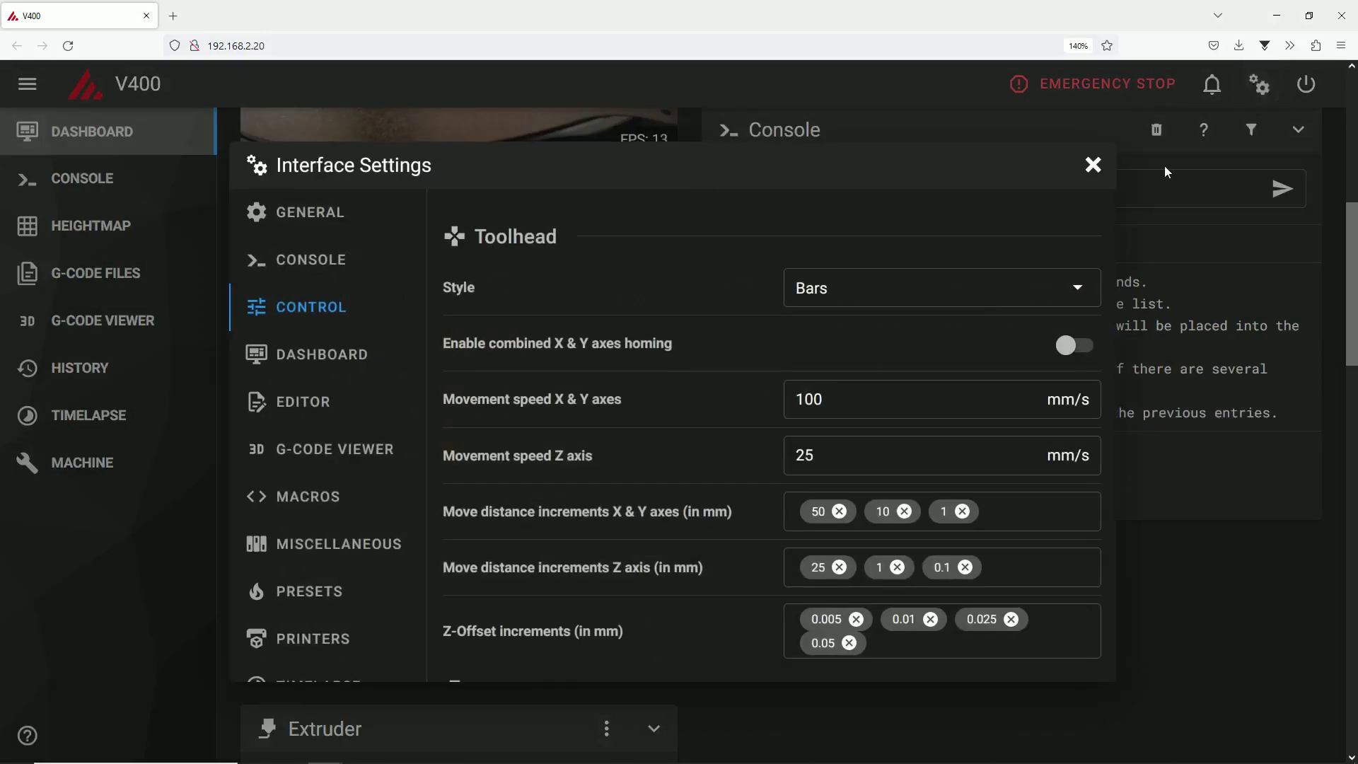
left_click(839, 511)
type("100")
key("Return")
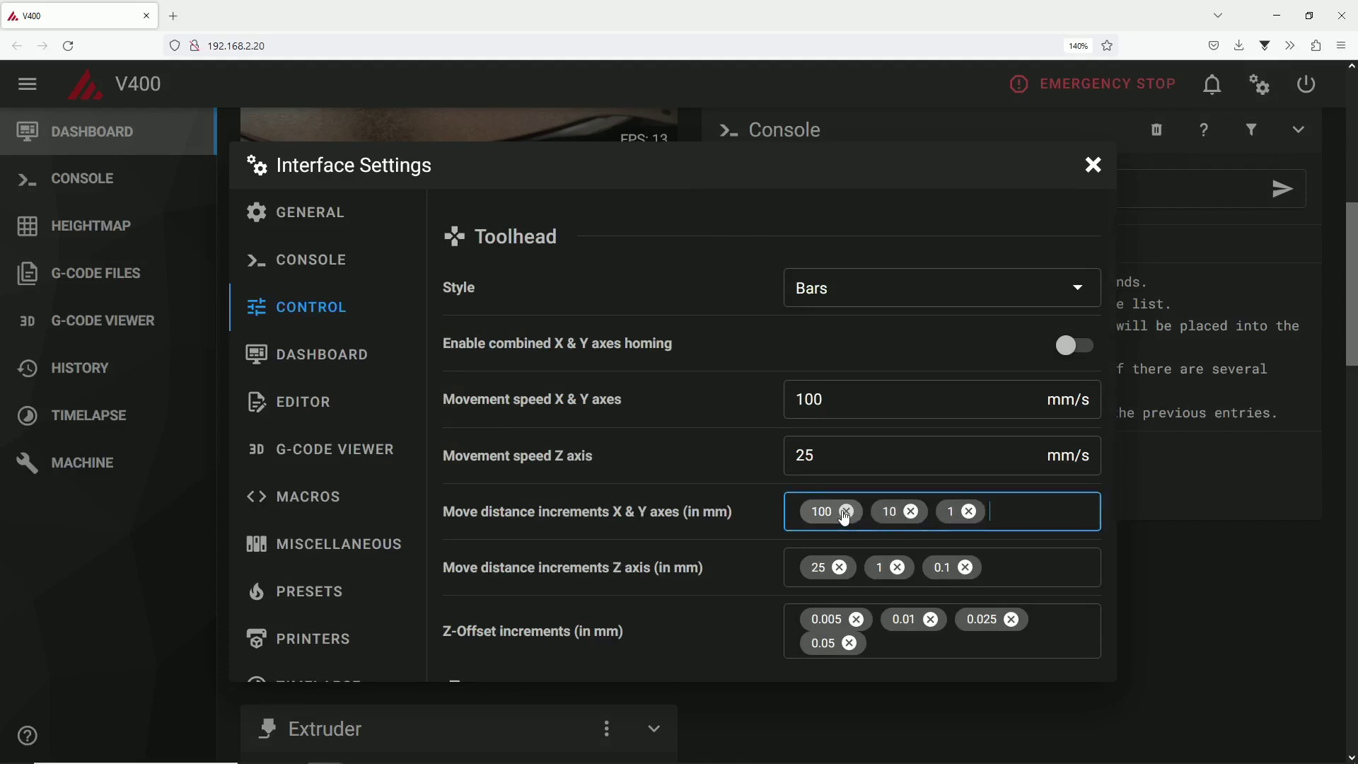
left_click(1093, 166)
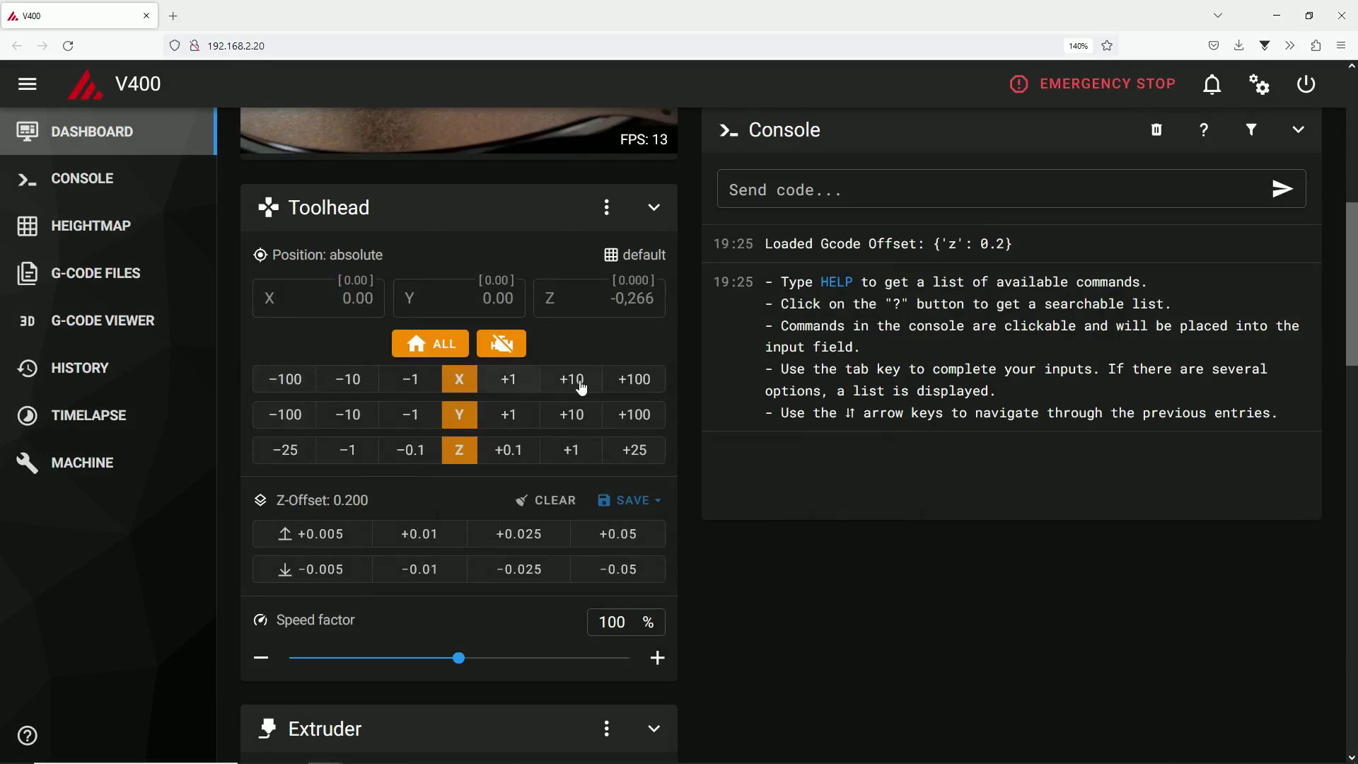
- Remove the 100 X & Y increment to see reduced steps, then re-add 100
left_click(1259, 85)
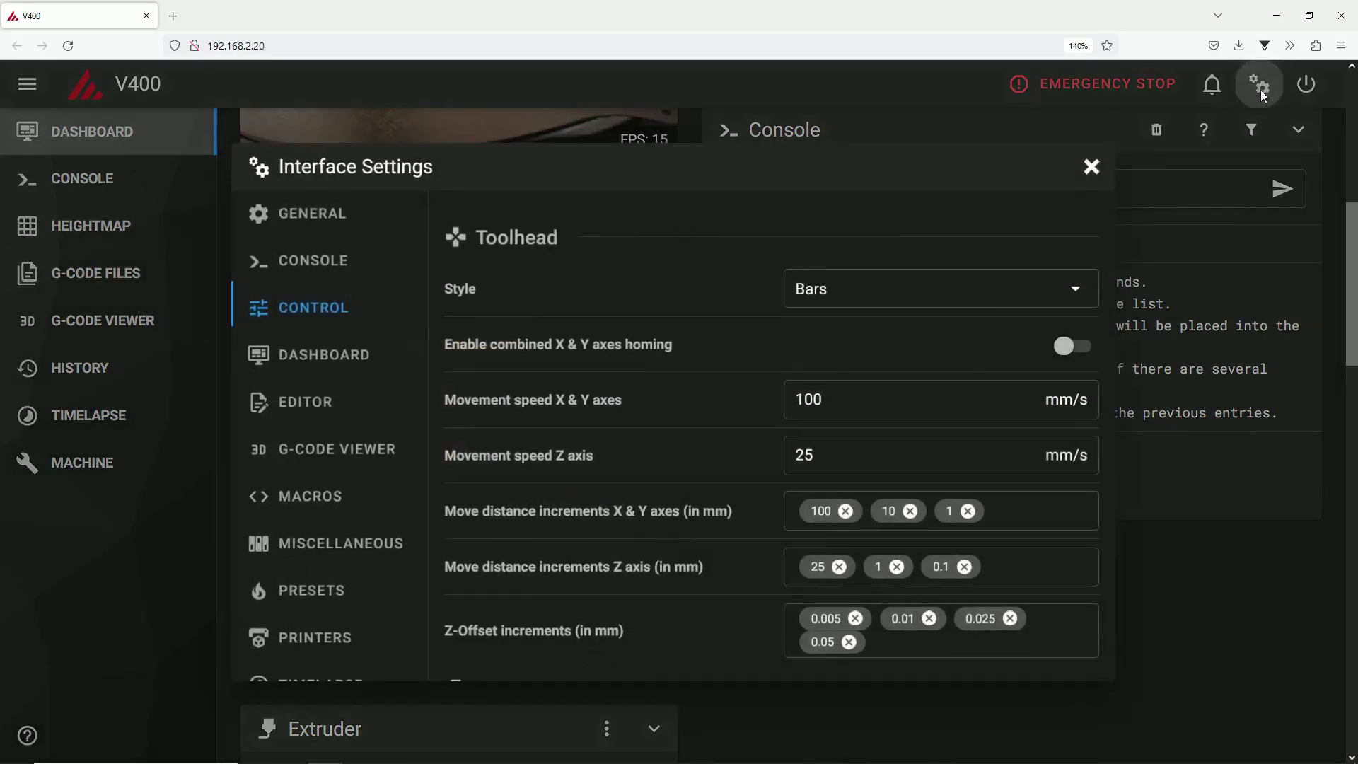
left_click(846, 511)
left_click(1094, 167)
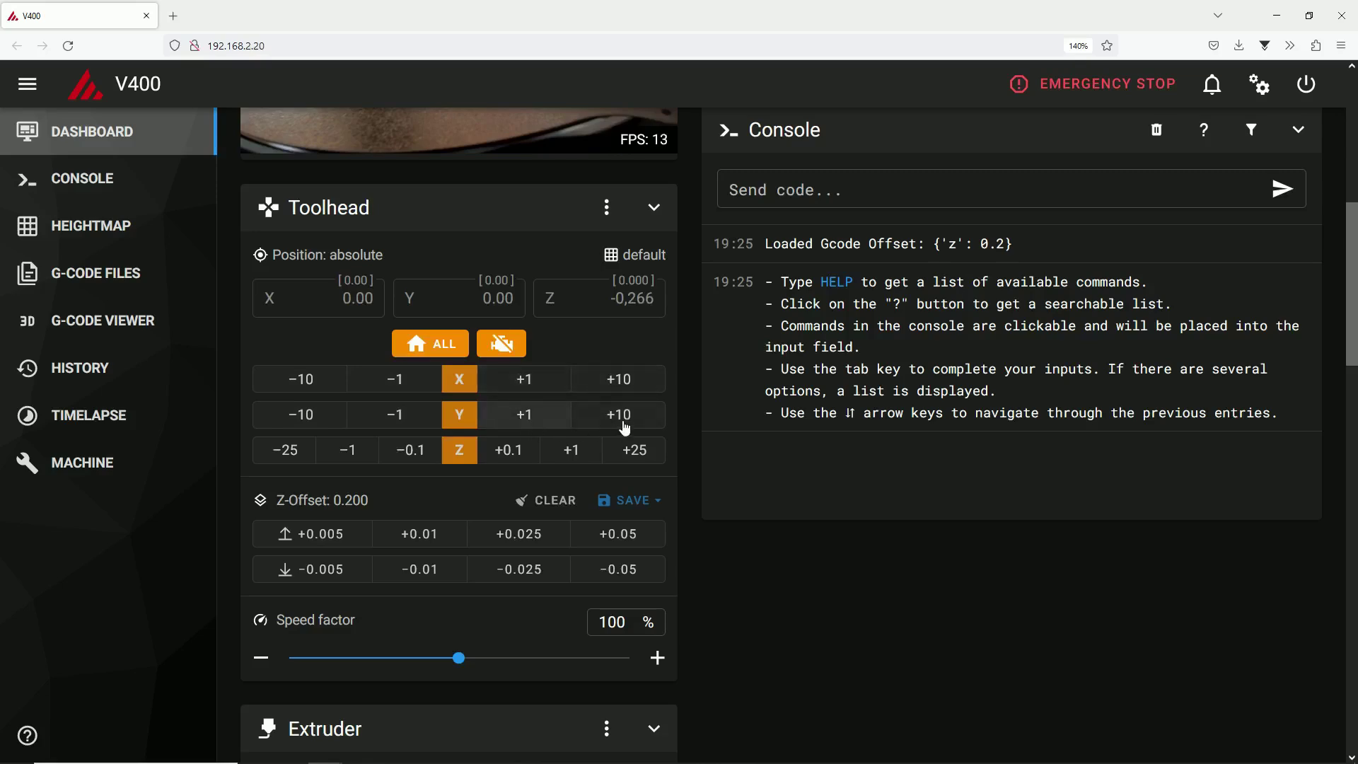
left_click(1255, 86)
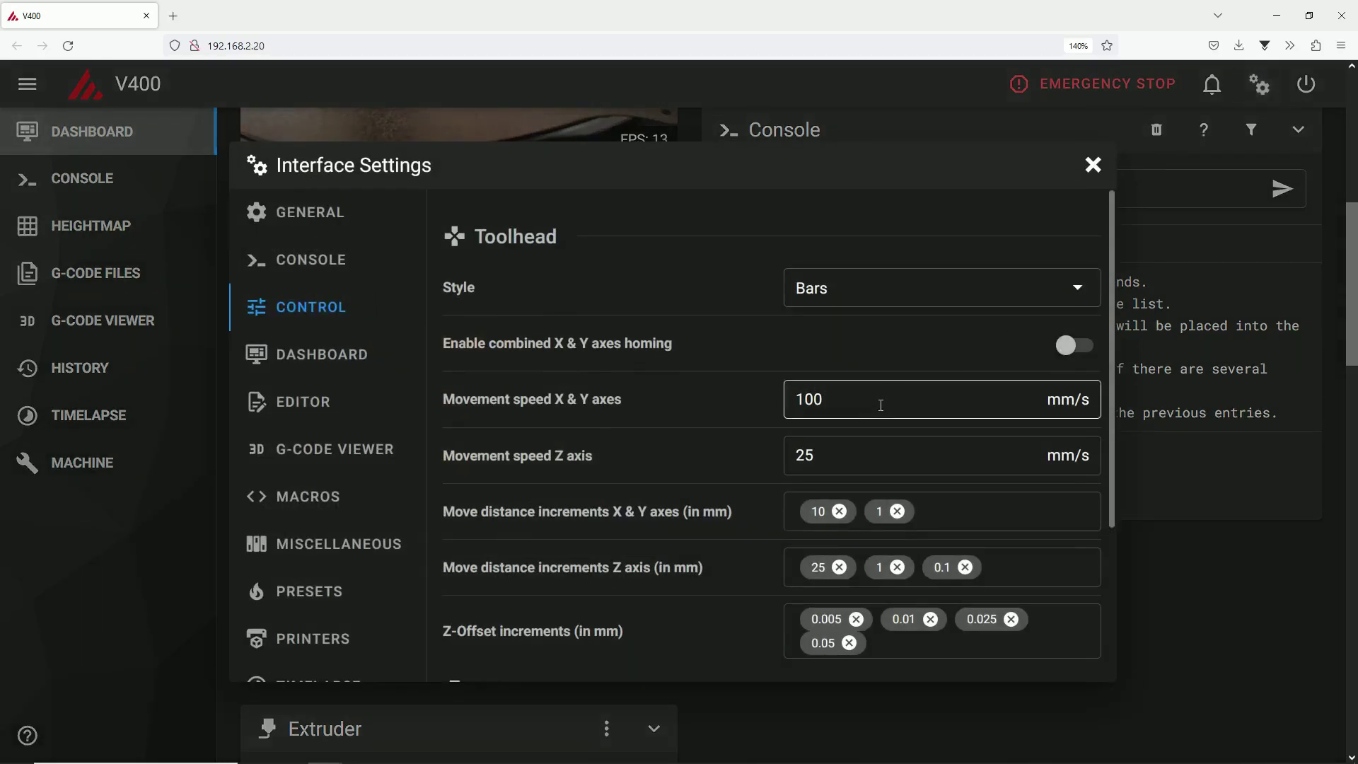
left_click(935, 513)
type("100")
key("Return")
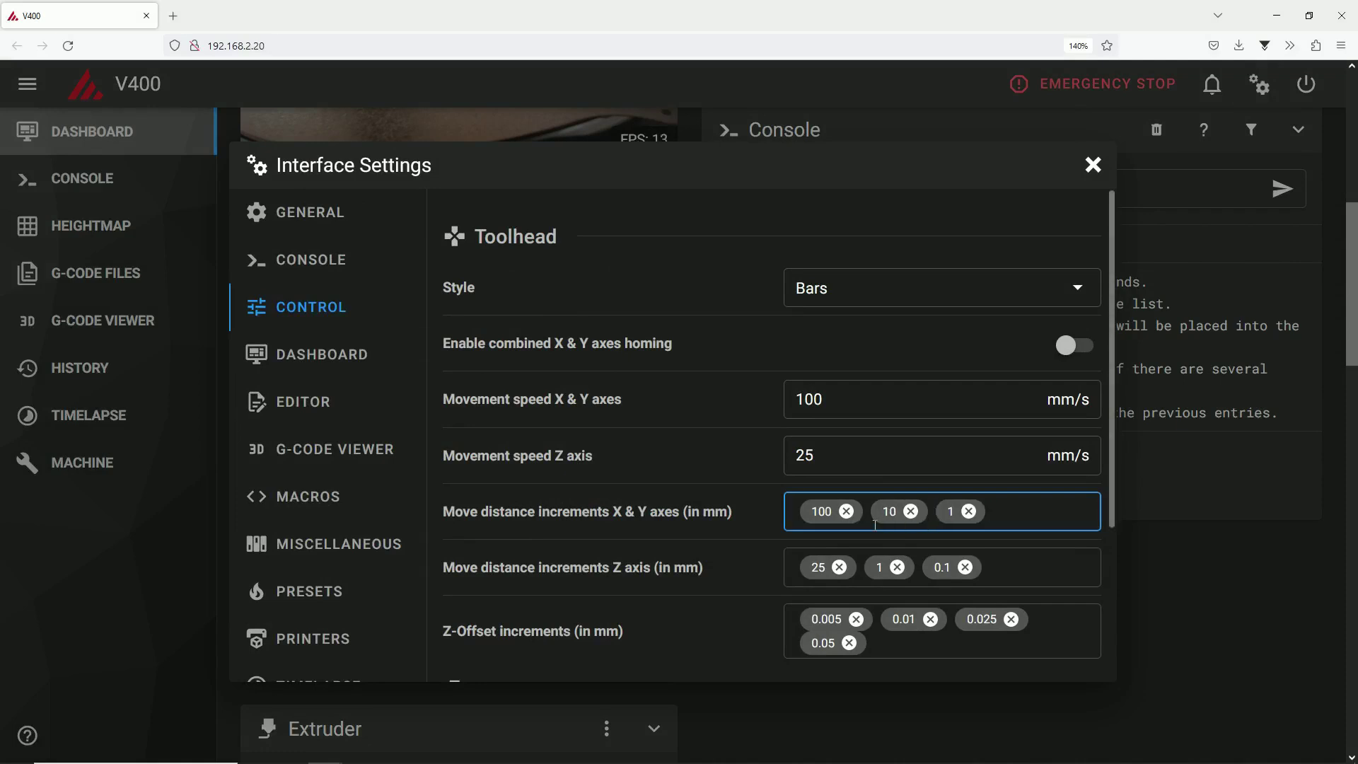
scroll(715, 534, "down", 3)
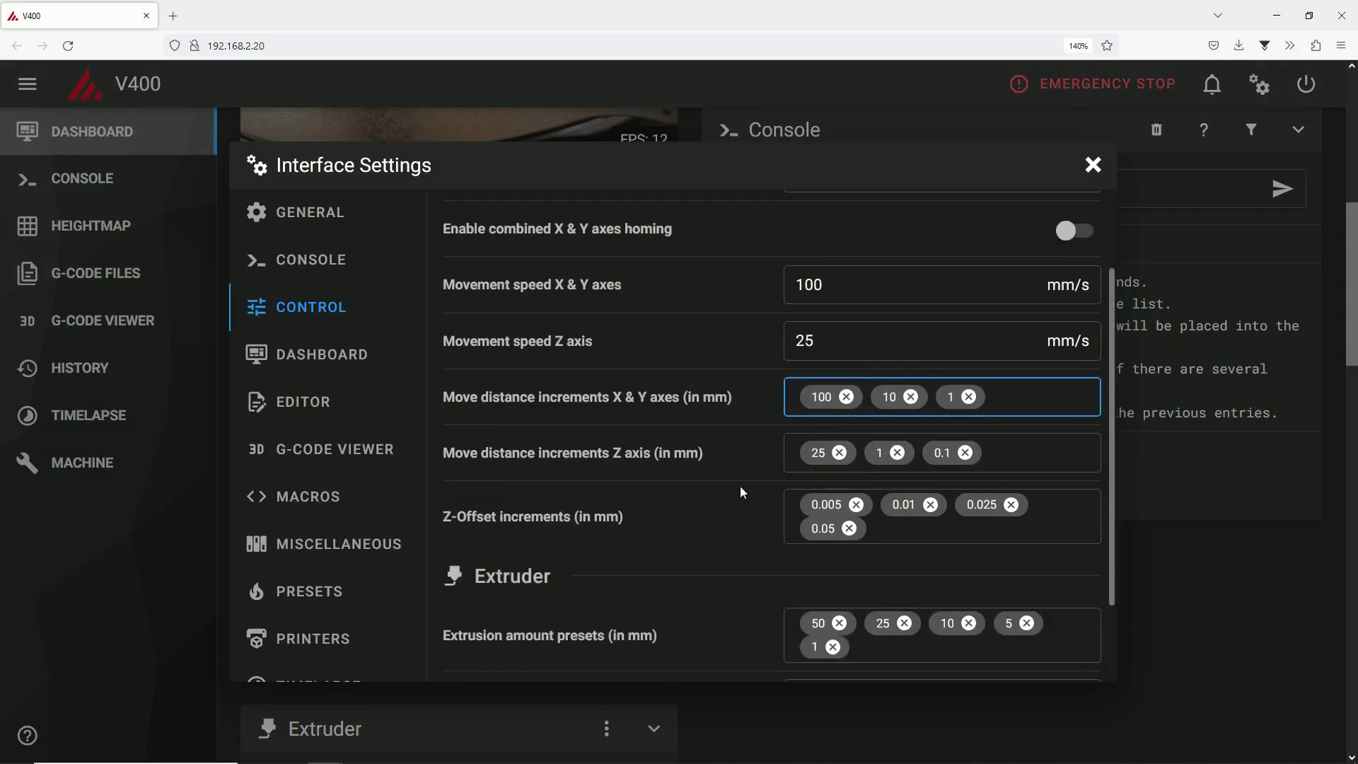
- Remove and re-add 25 in the Z move increments so they read 25, 1, 0.1
left_click(840, 454)
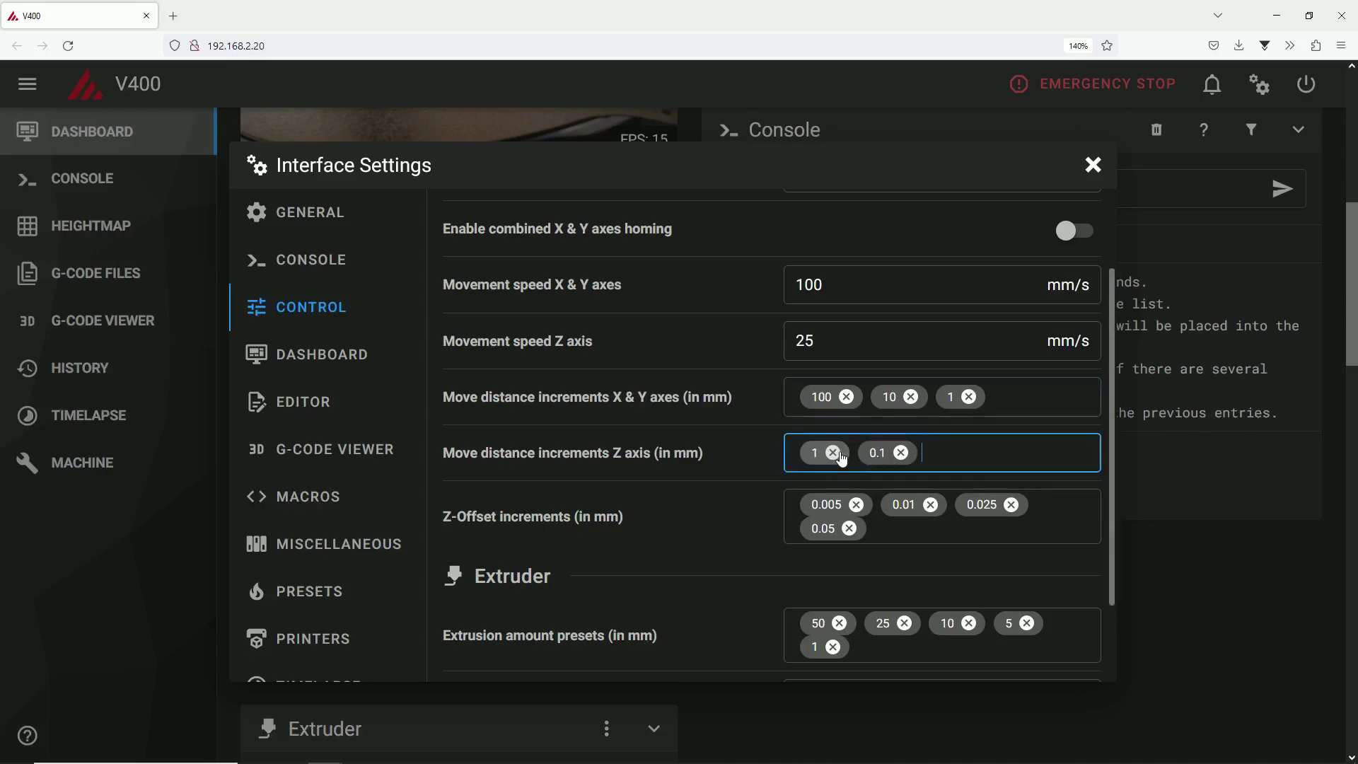
left_click(1093, 165)
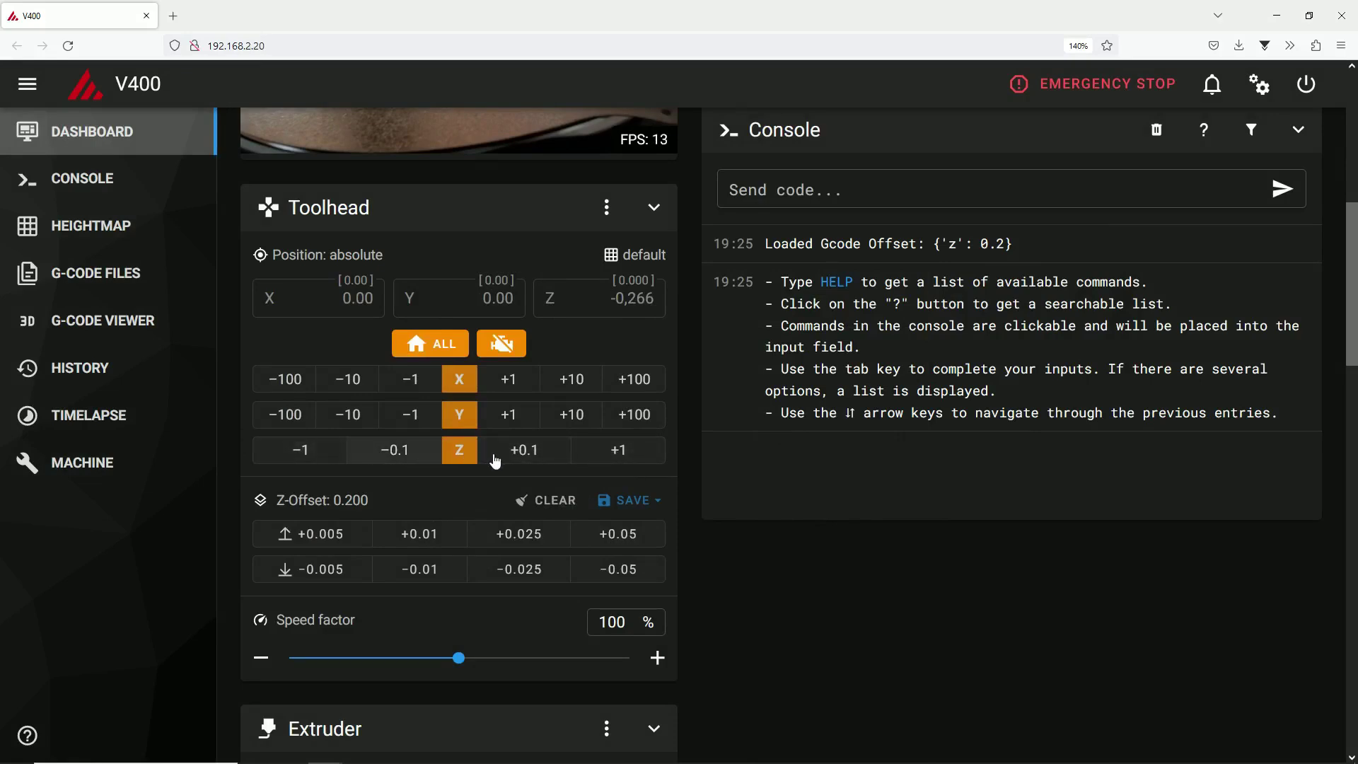
left_click(1260, 88)
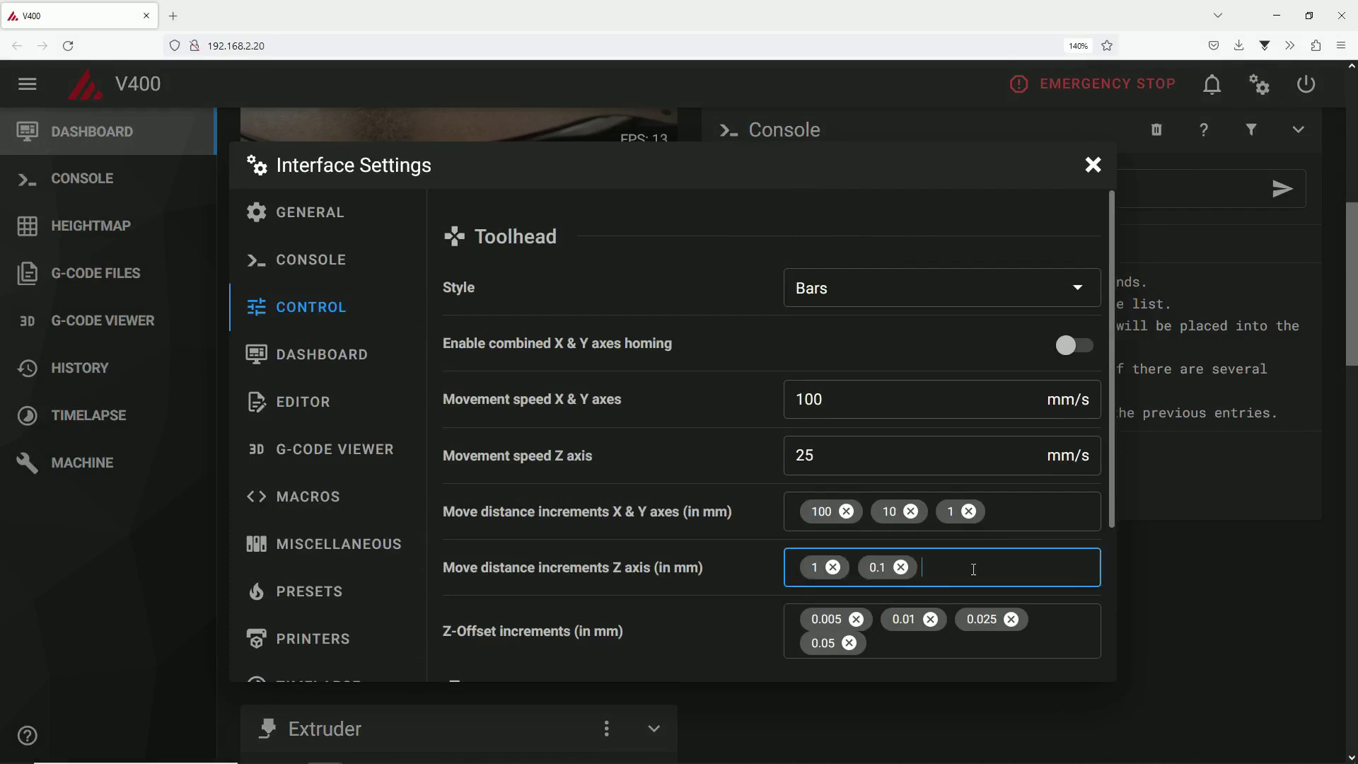
left_click(973, 569)
type("25")
key("Return")
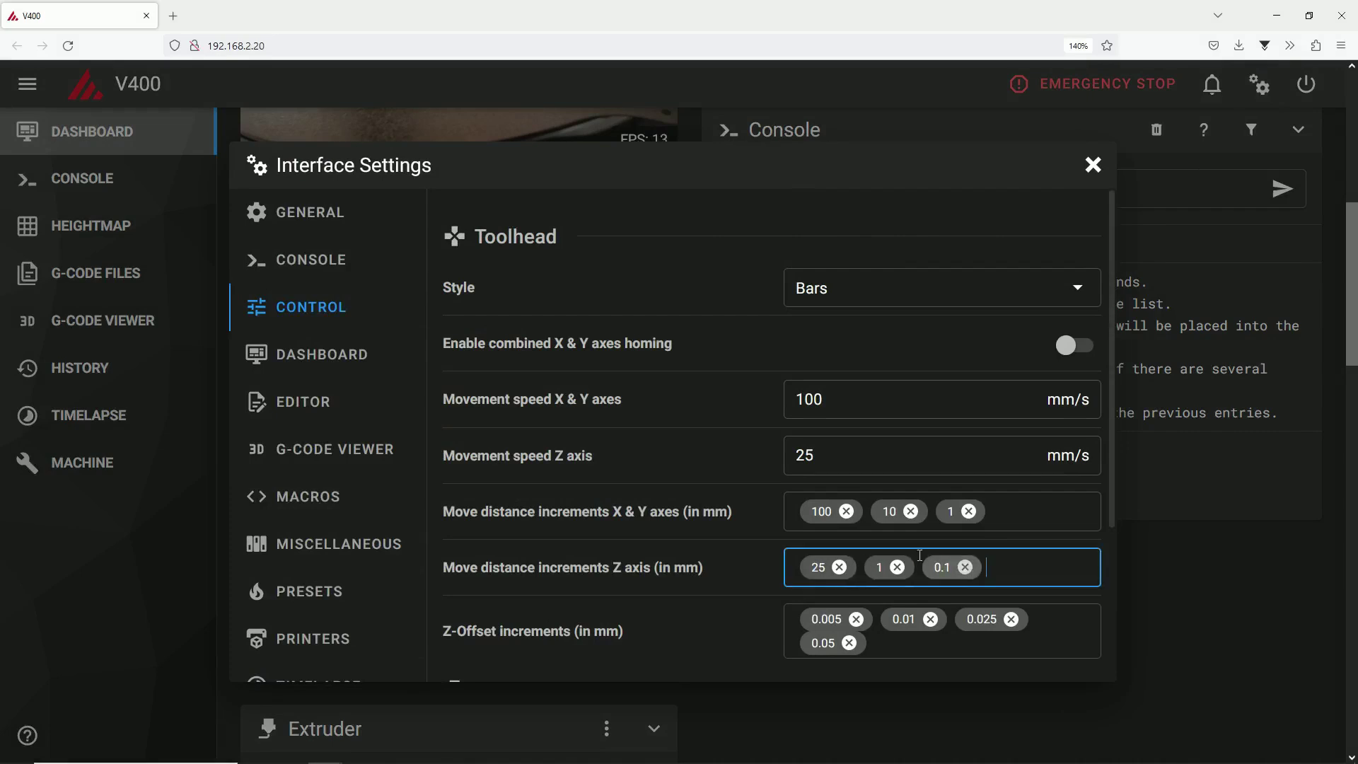
- Close the settings and select the Filament Length value in the Extruder panel
scroll(752, 523, "down", 3)
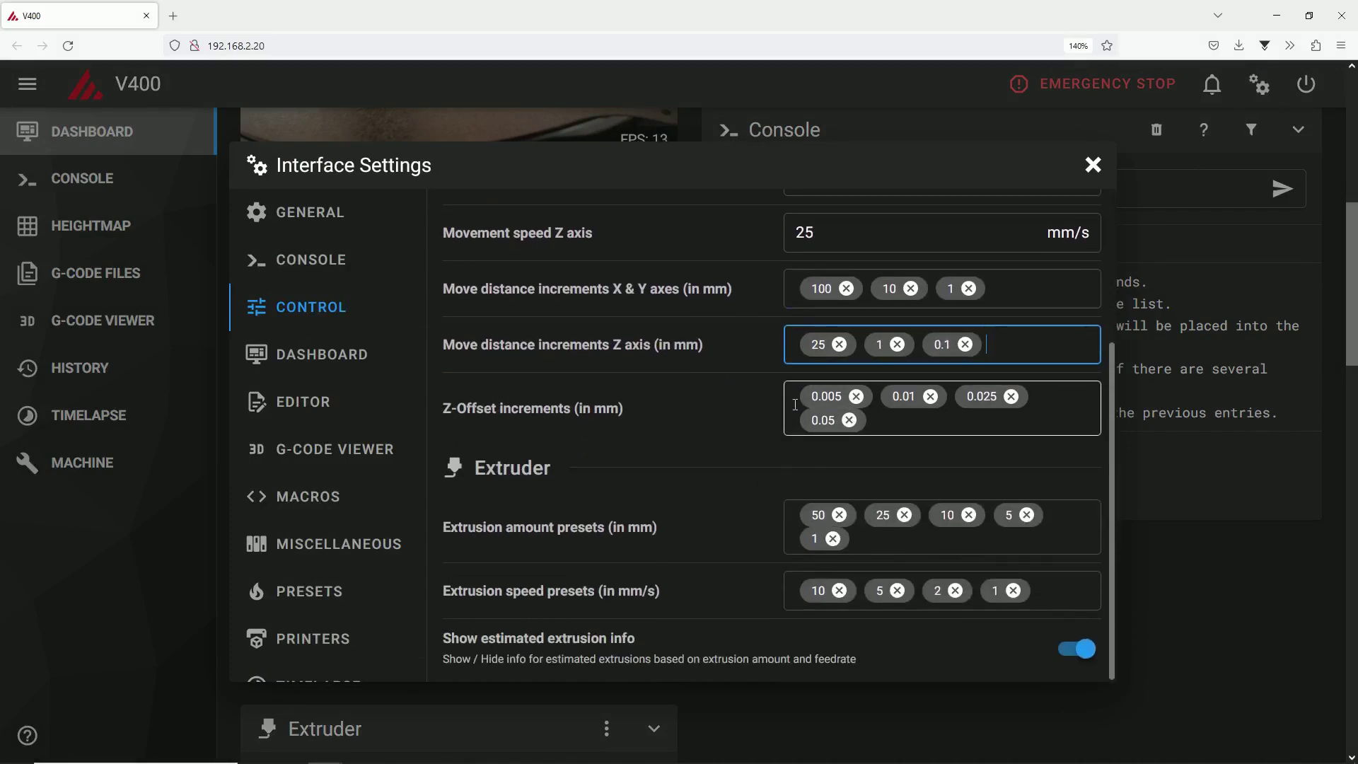
scroll(658, 432, "down", 2)
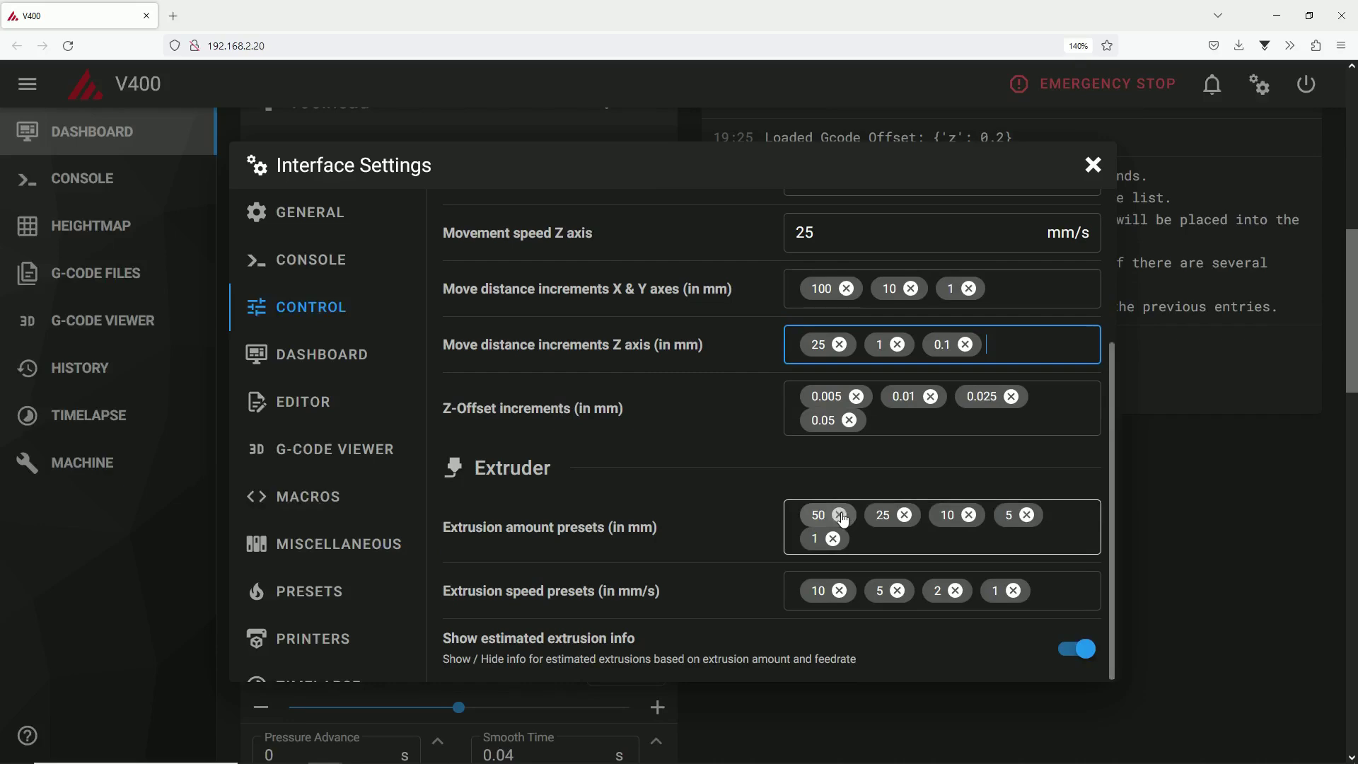
left_click(1093, 165)
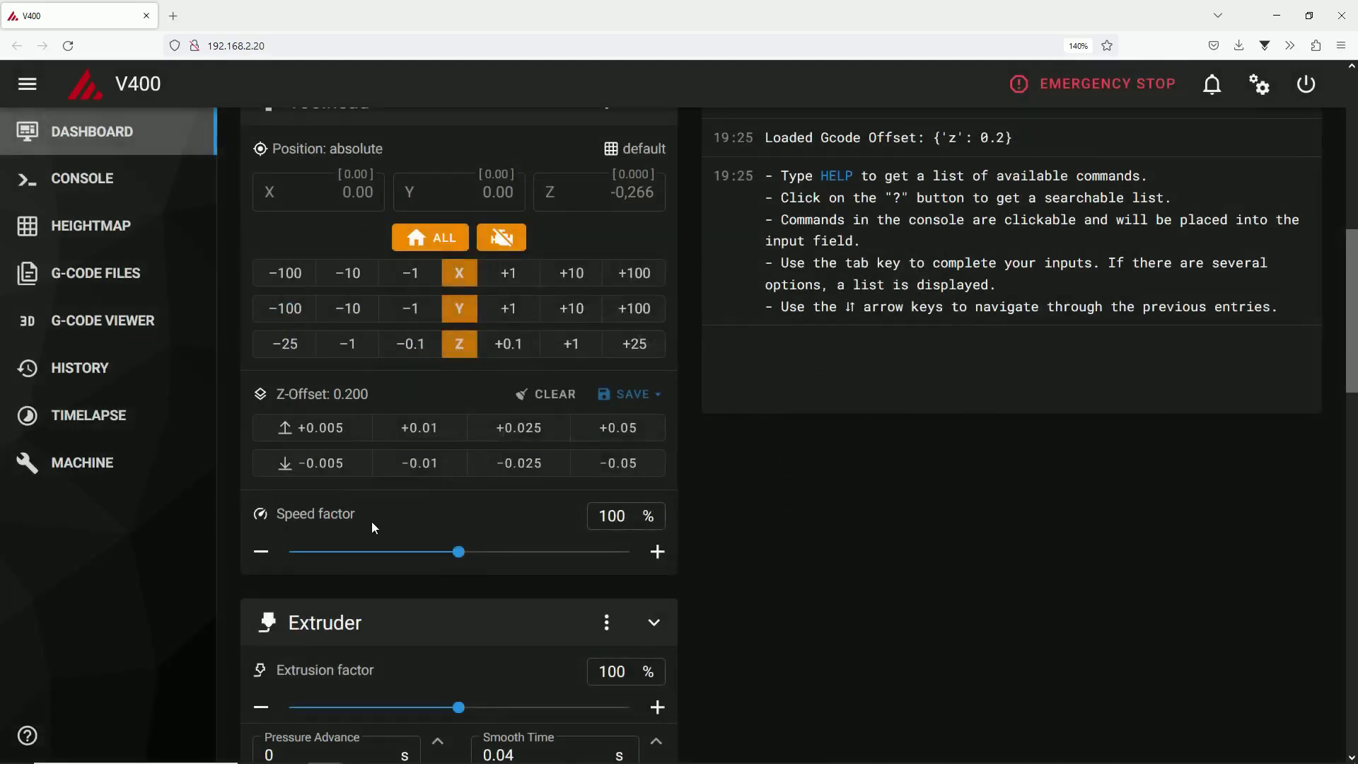
scroll(413, 514, "down", 6)
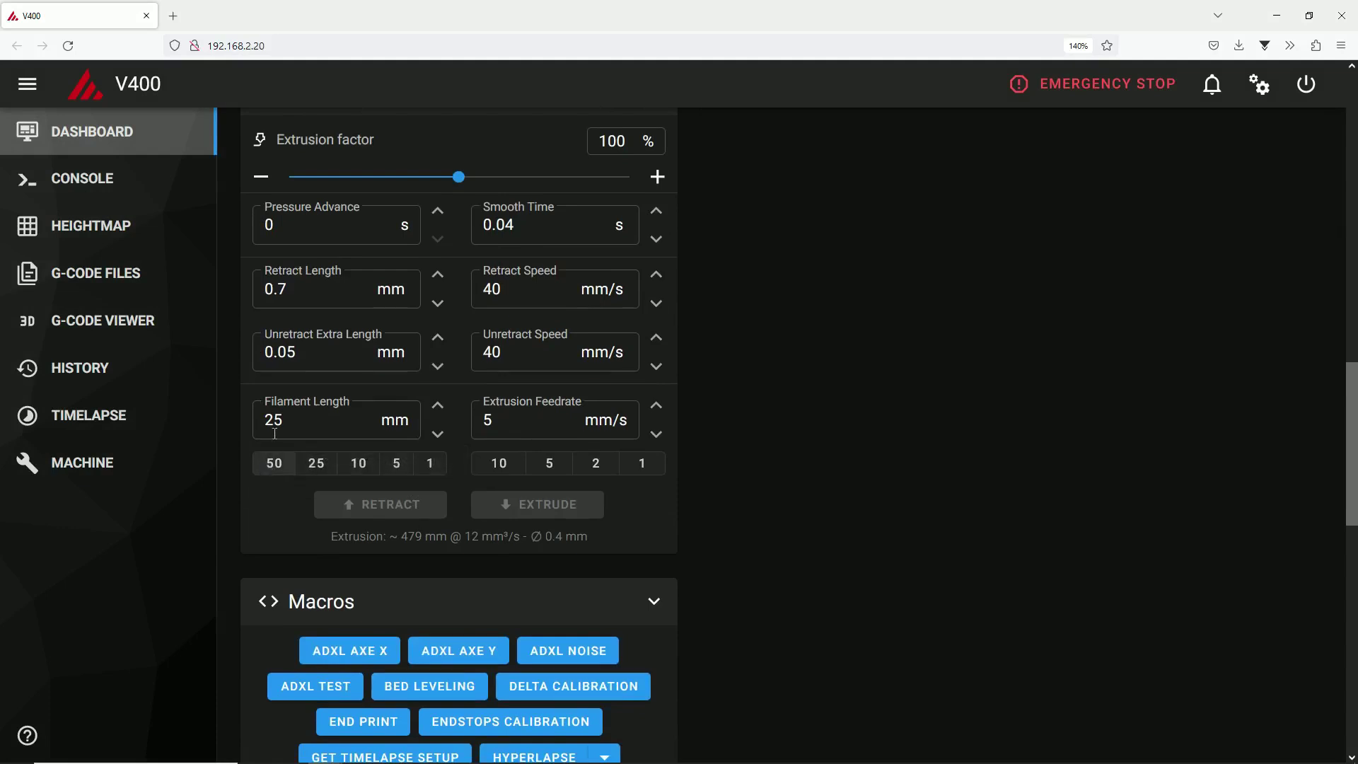
left_click(276, 428)
- Replace the 50 mm extrusion preset with 100 and set Filament Length to 100 mm
left_click(1257, 86)
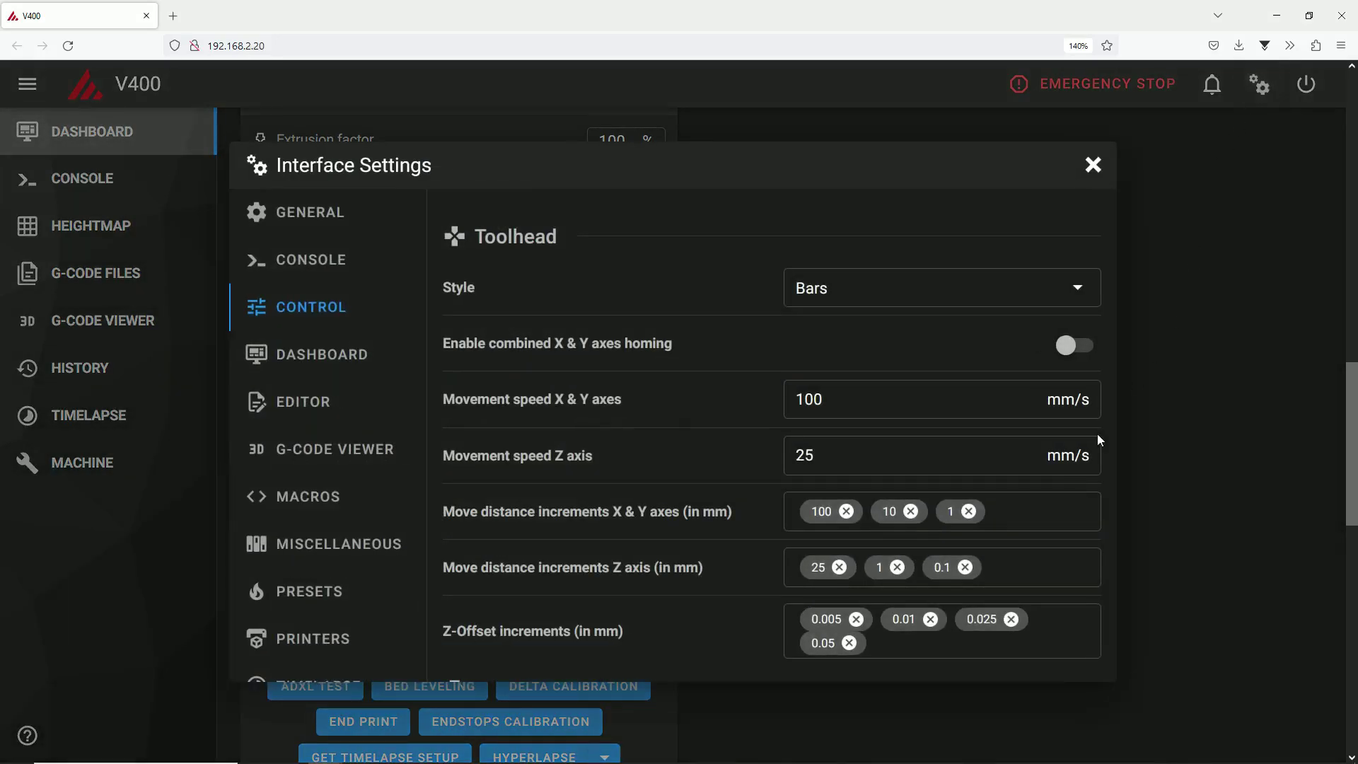
scroll(864, 566, "down", 2)
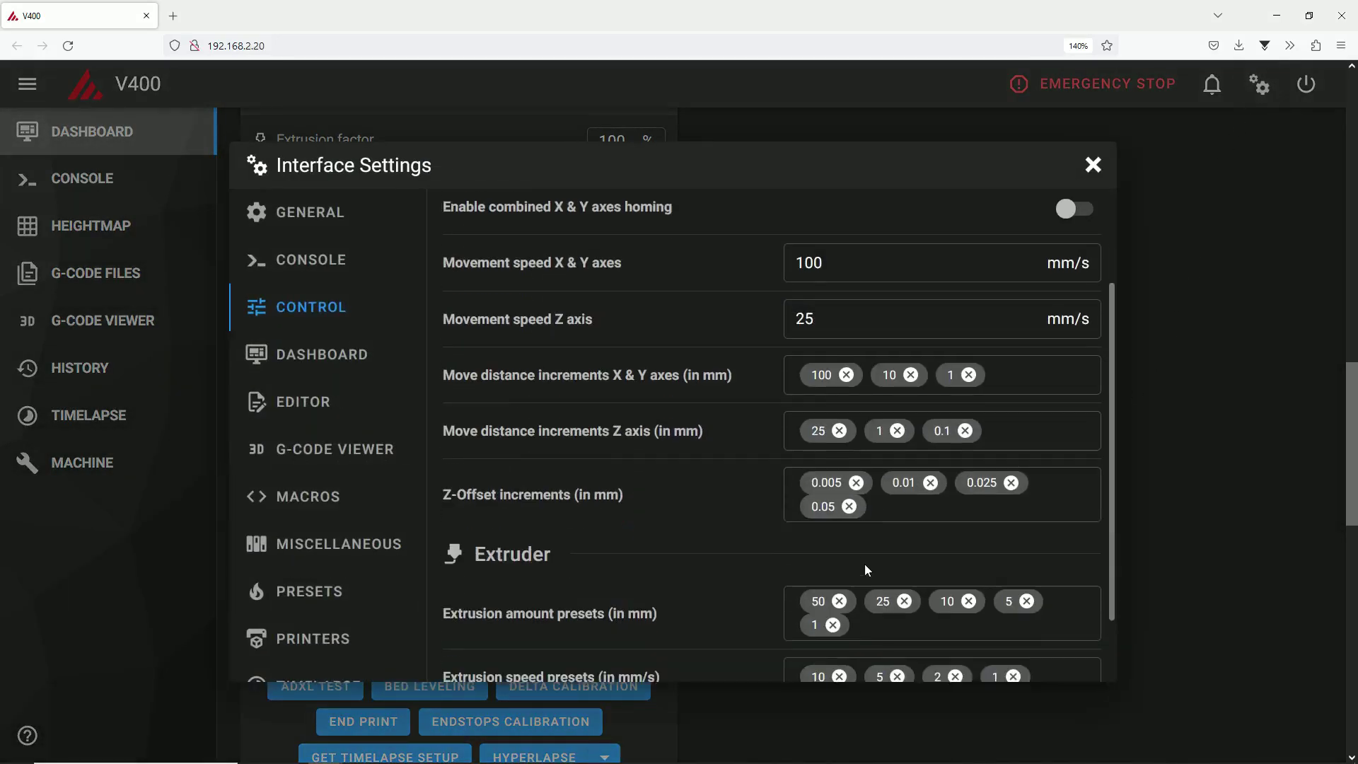
scroll(865, 563, "down", 1)
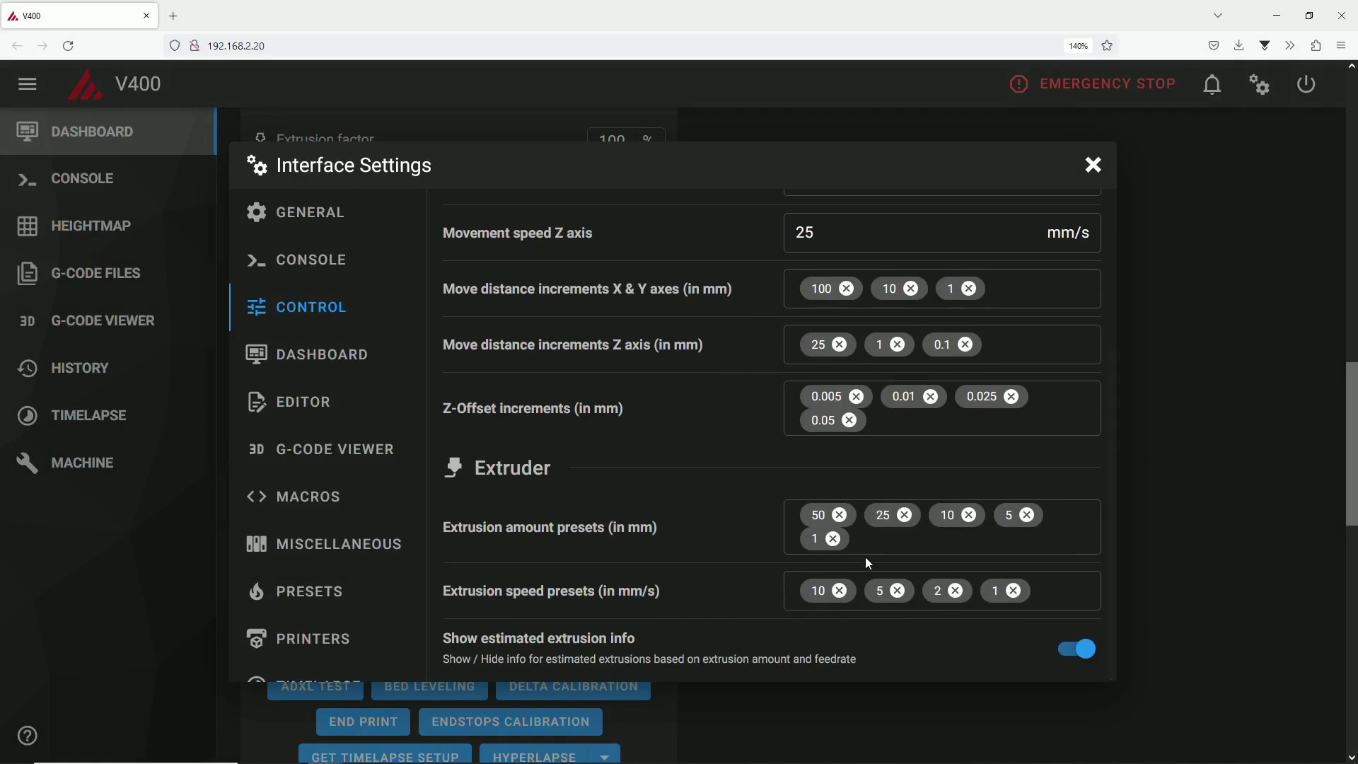
left_click(873, 548)
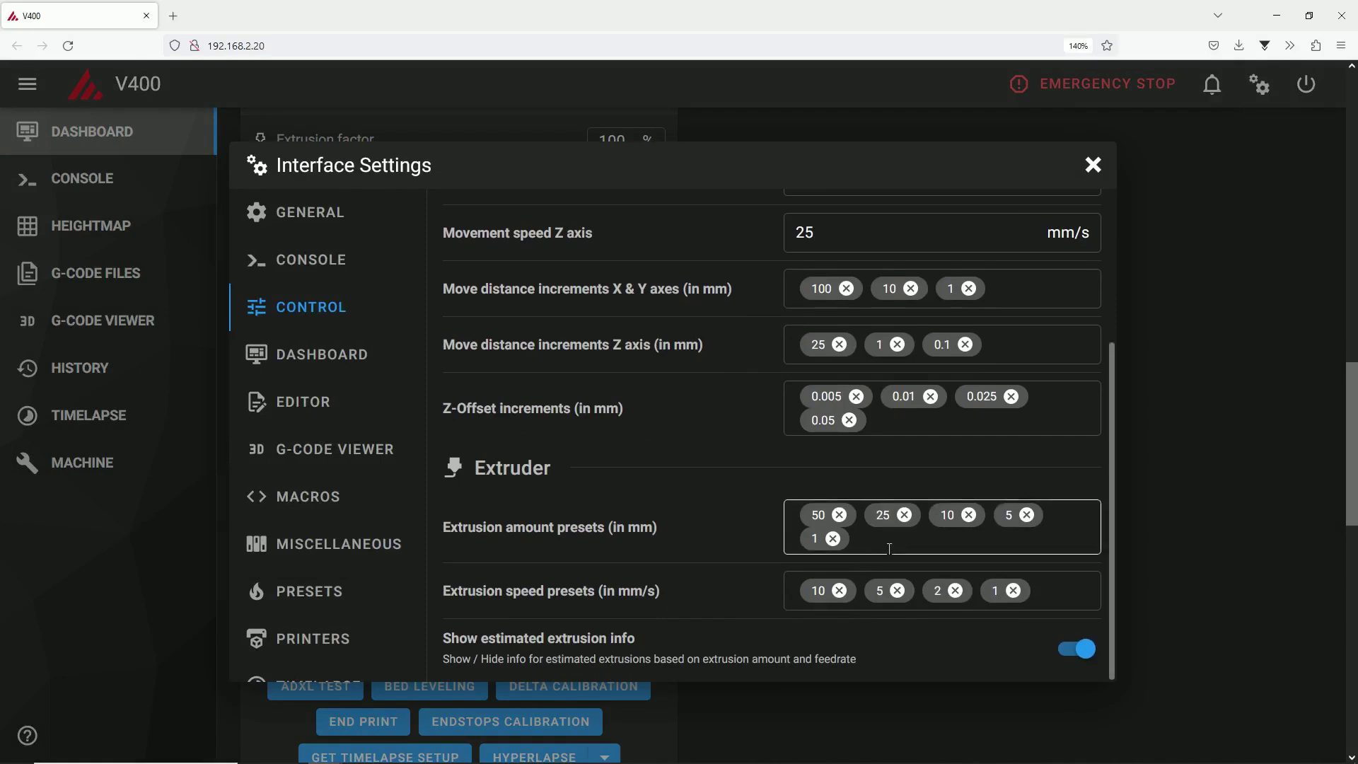
left_click(839, 515)
type("100")
key("Return")
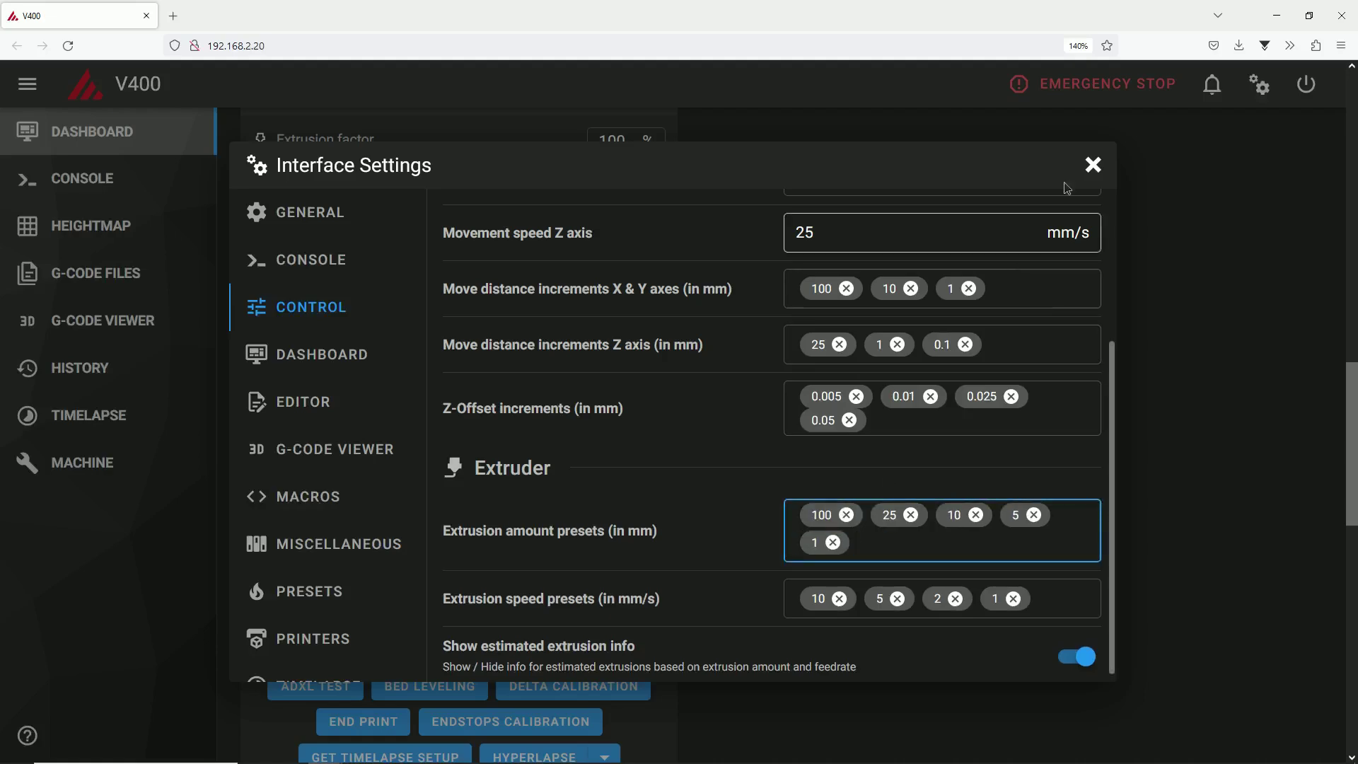
left_click(1093, 165)
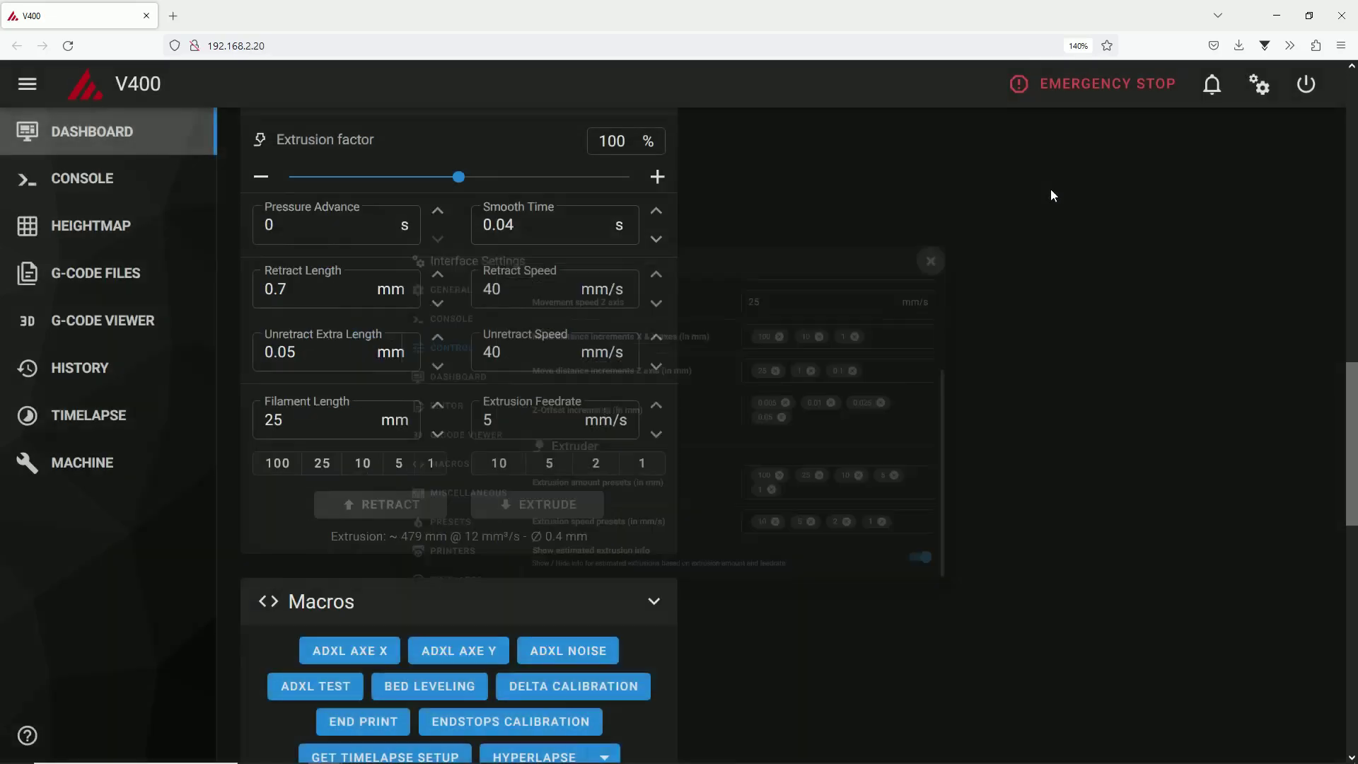
left_click(274, 466)
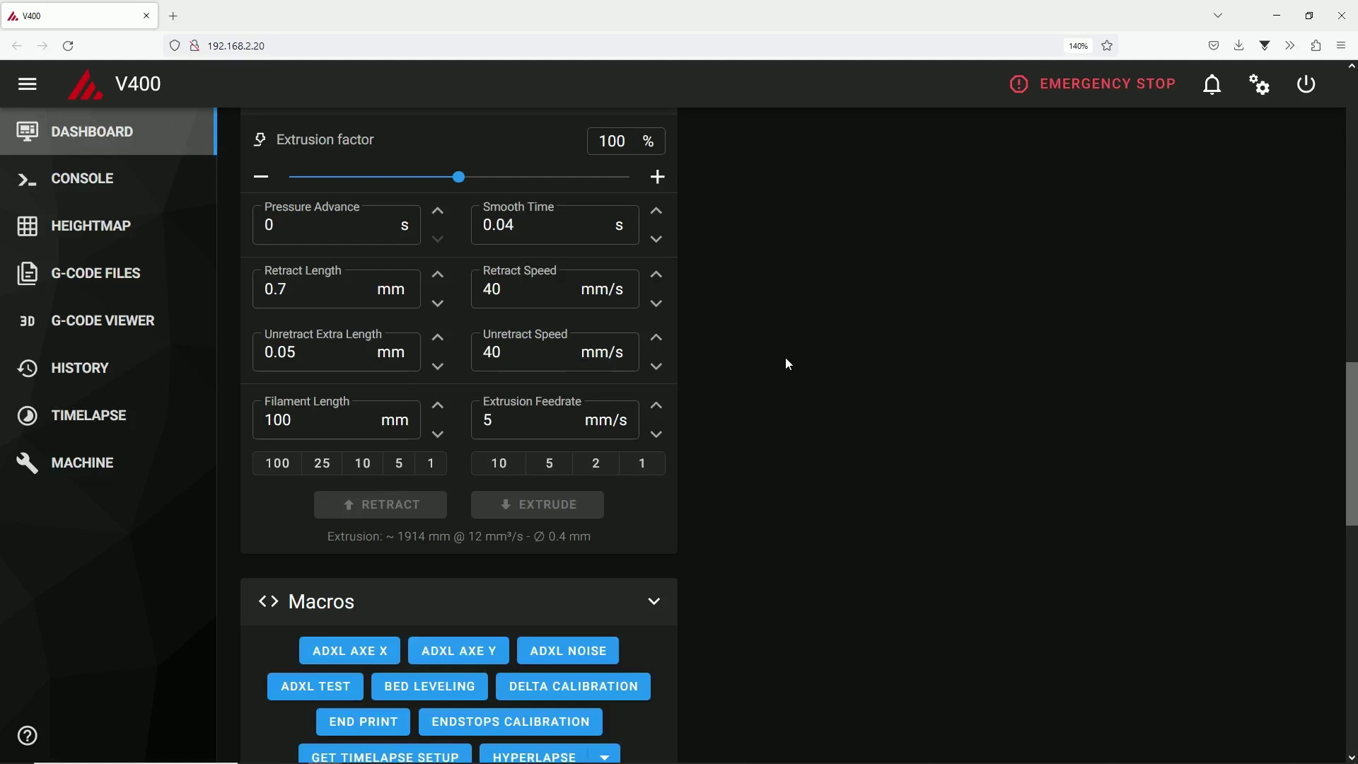
- Look over the Dashboard layout settings, then scroll through the dashboard panels
scroll(787, 363, "up", 3)
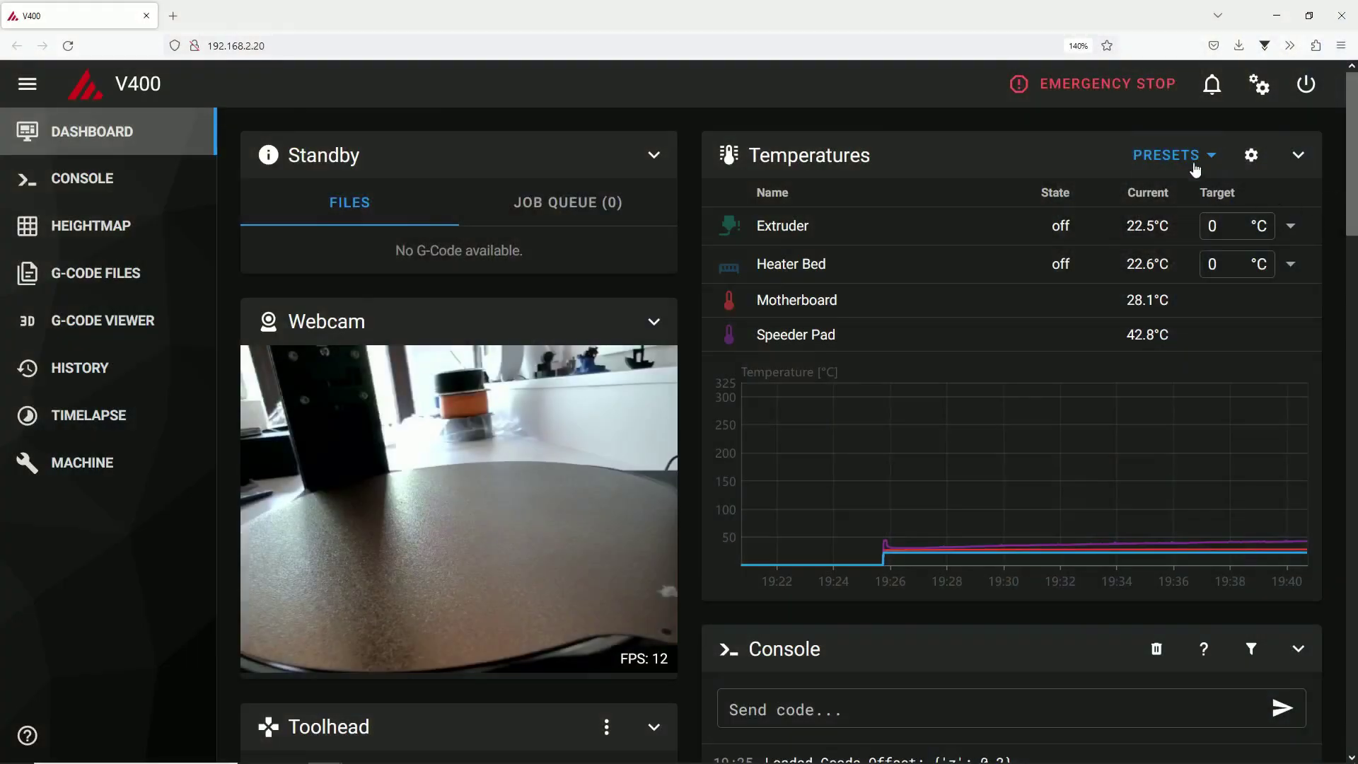
left_click(1260, 85)
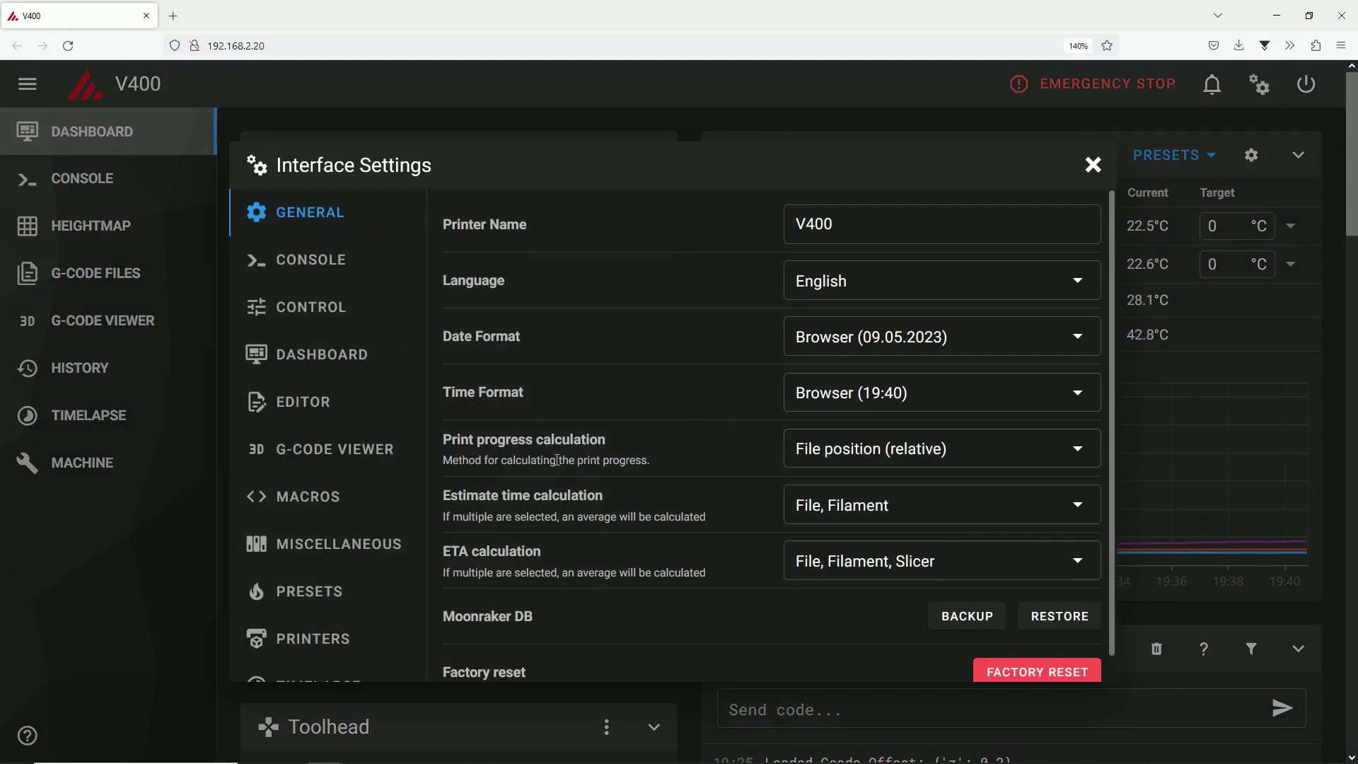
left_click(338, 359)
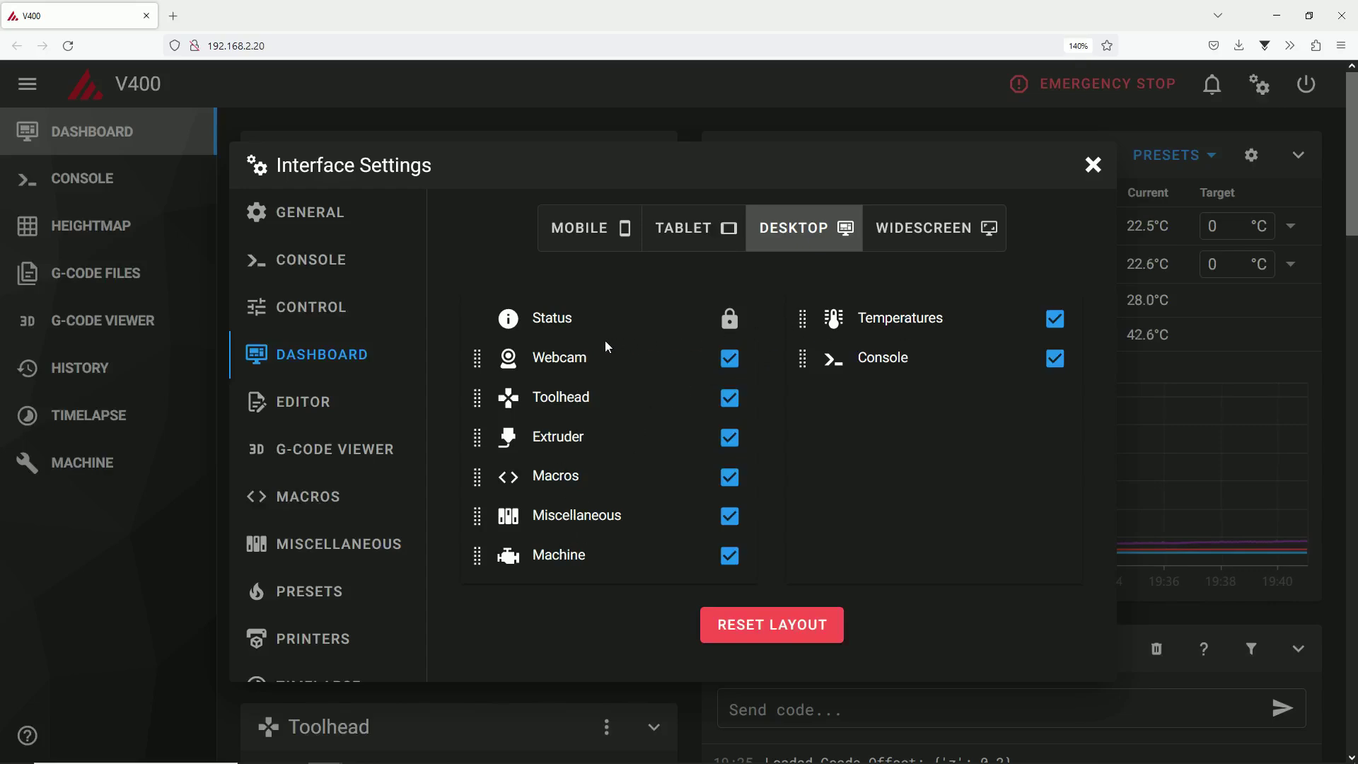
left_click(1093, 165)
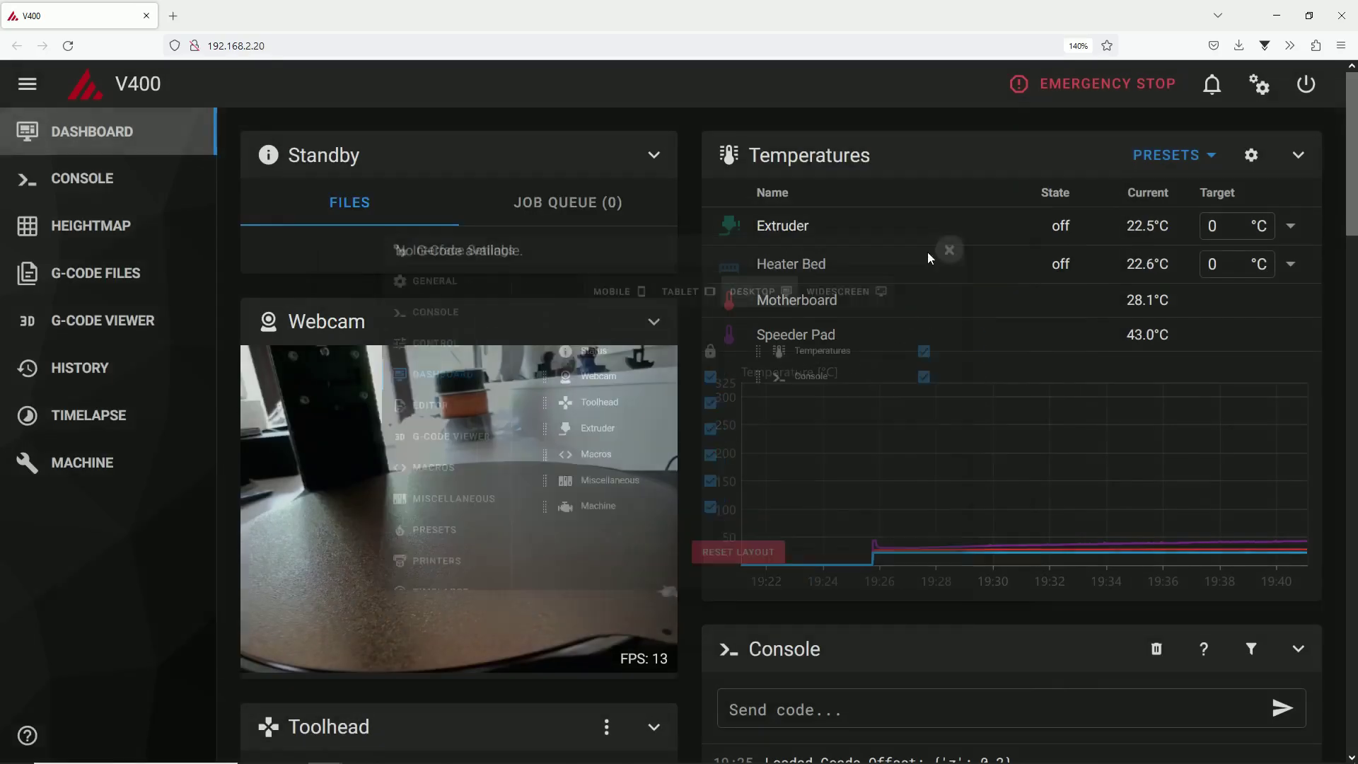
scroll(517, 463, "down", 10)
scroll(542, 538, "down", 3)
scroll(1046, 304, "up", 15)
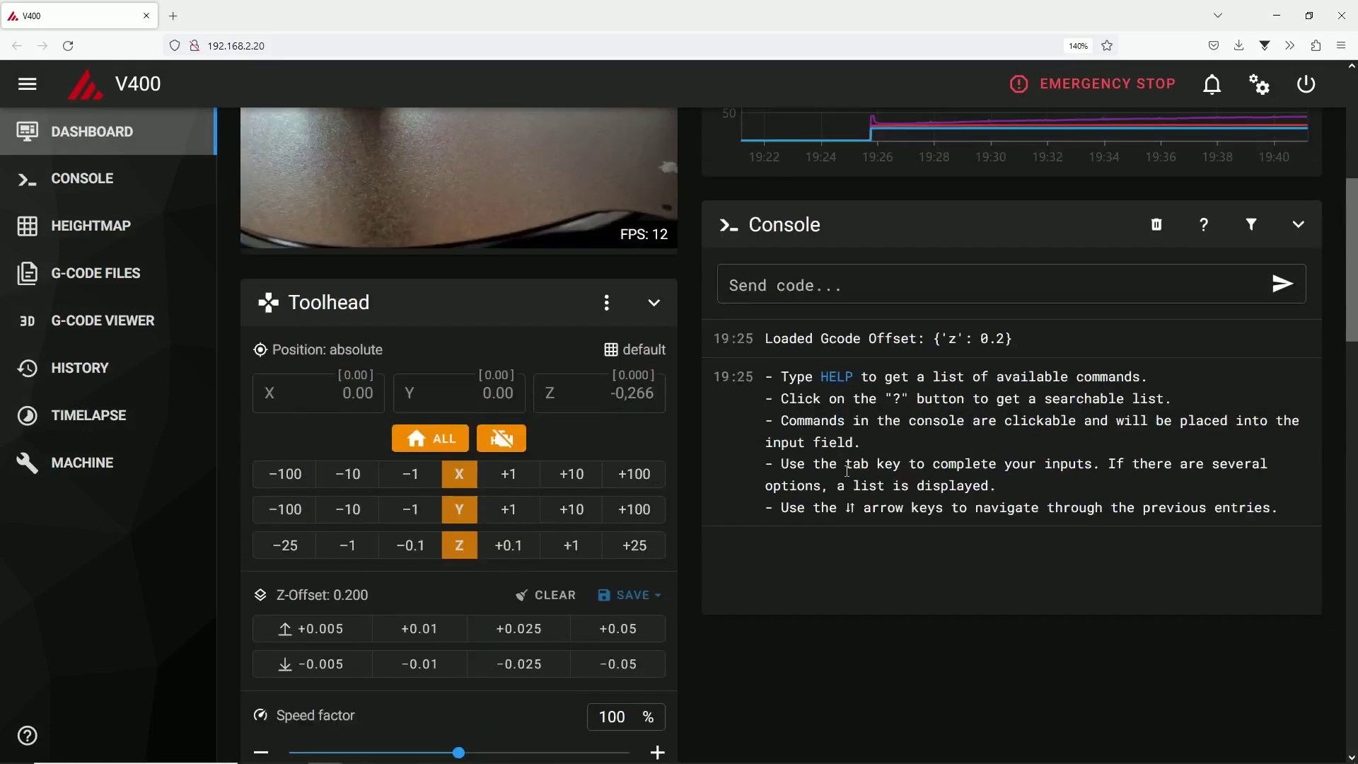
scroll(1019, 237, "up", 2)
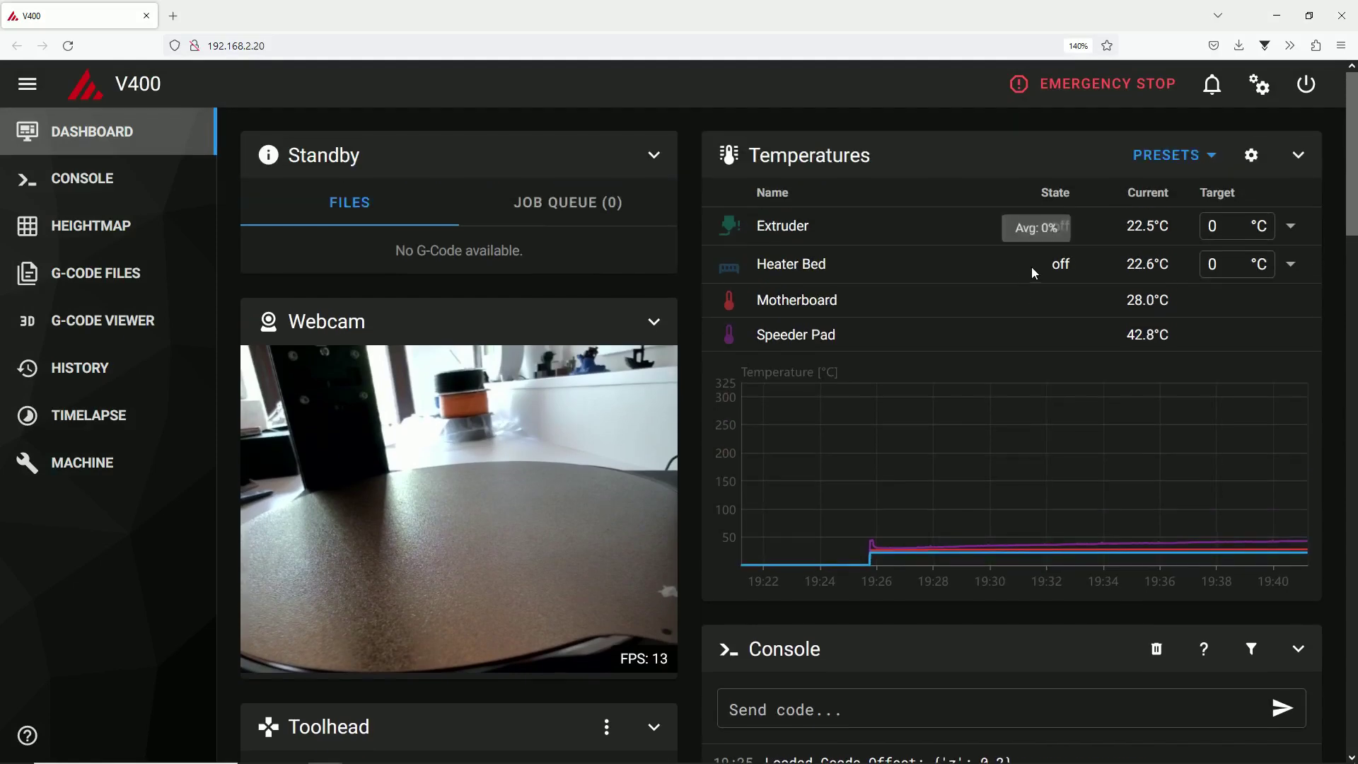
- Uncheck Machine and Miscellaneous in the Desktop dashboard layout and close the settings
left_click(1259, 84)
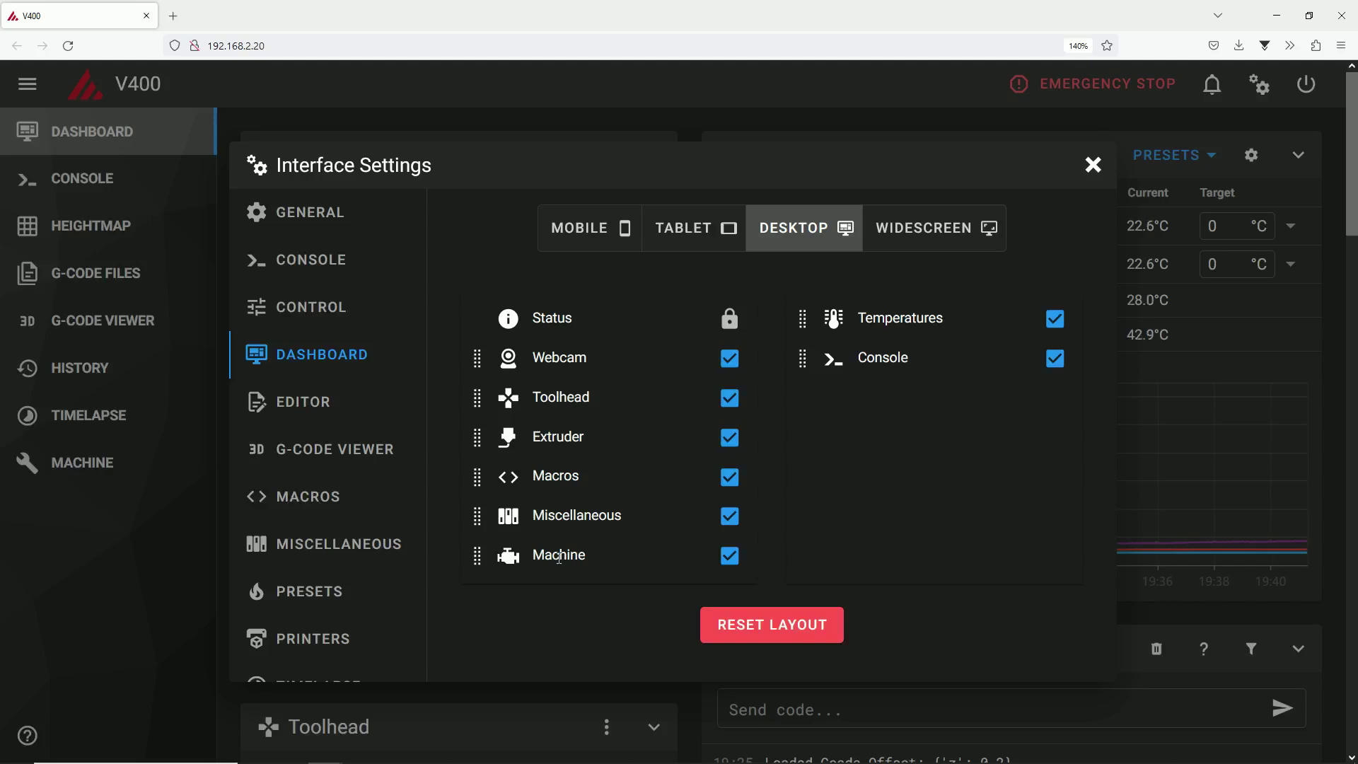
left_click(730, 557)
left_click(730, 517)
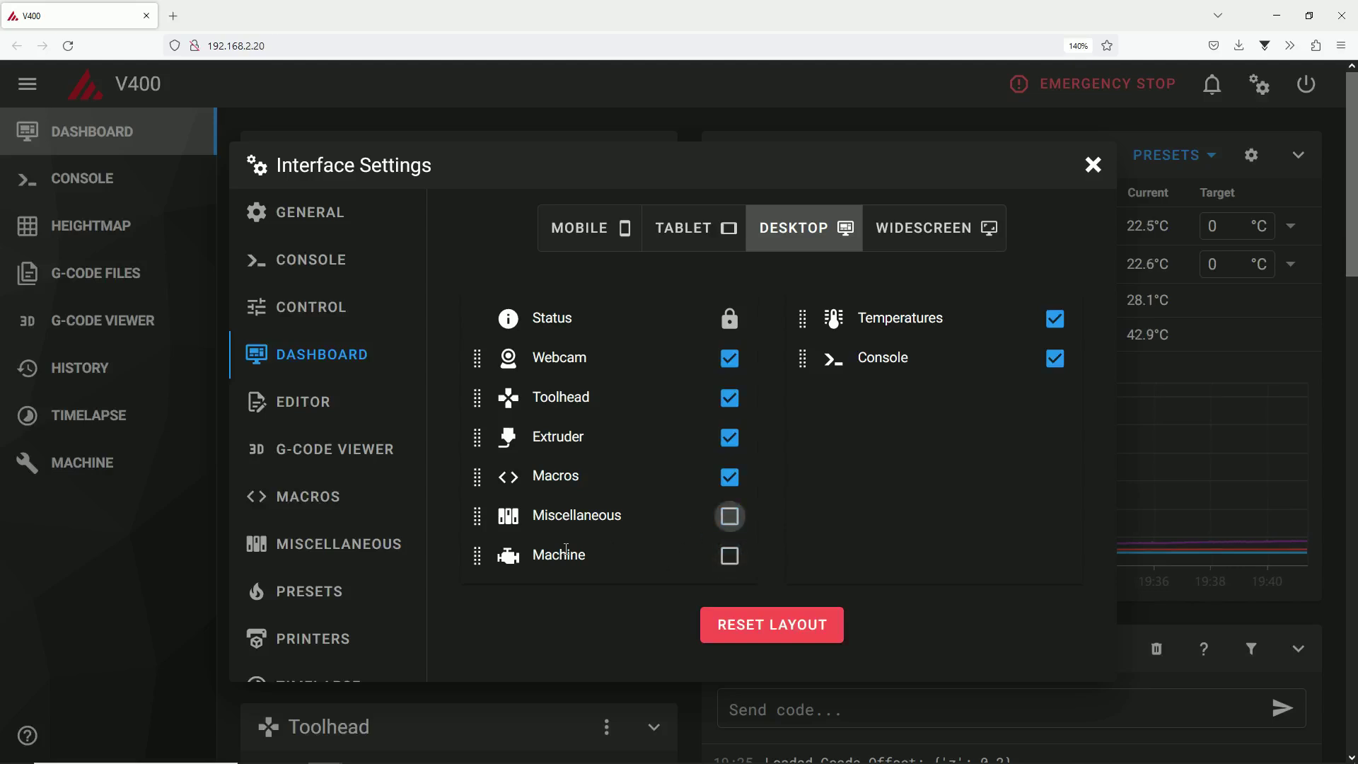
left_click(1093, 164)
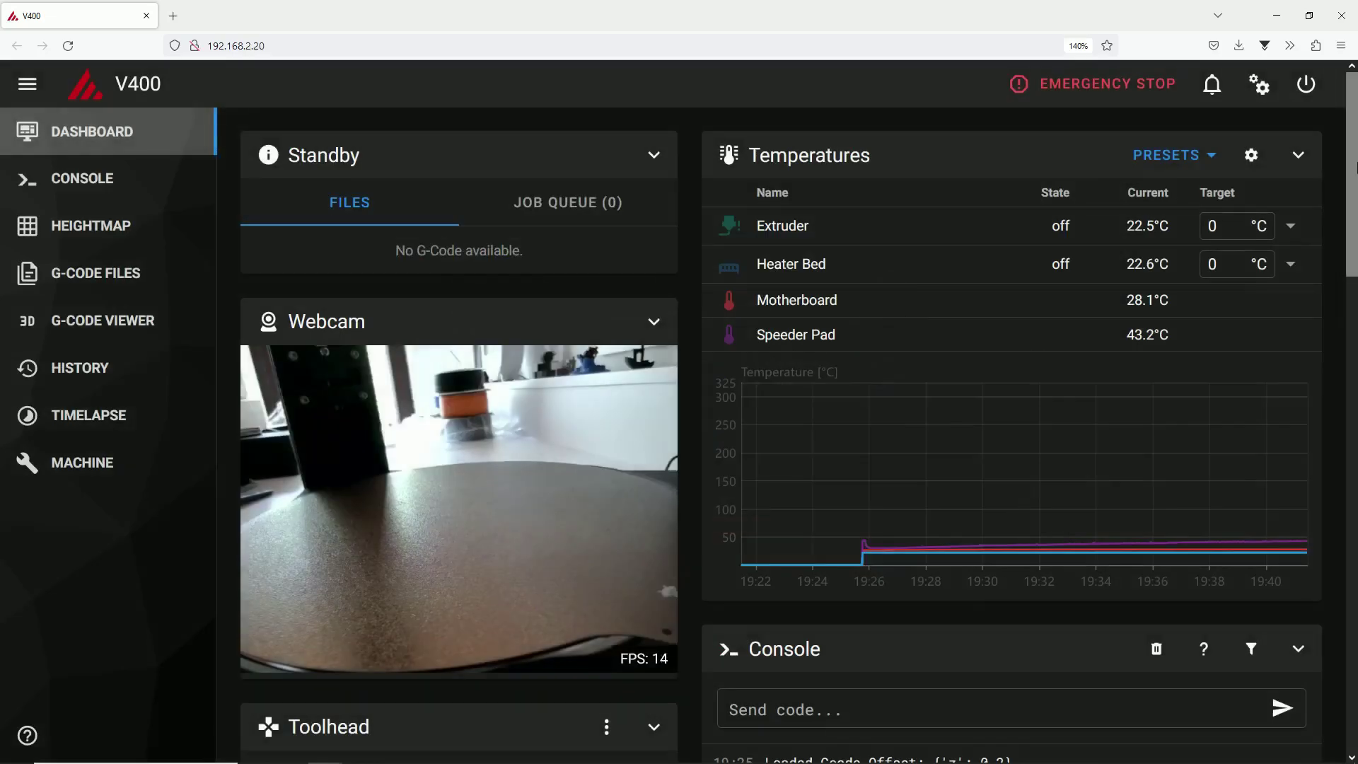
mouse_move(1353, 157)
left_mouse_down()
mouse_move(1355, 679)
mouse_move(1352, 135)
left_mouse_up()
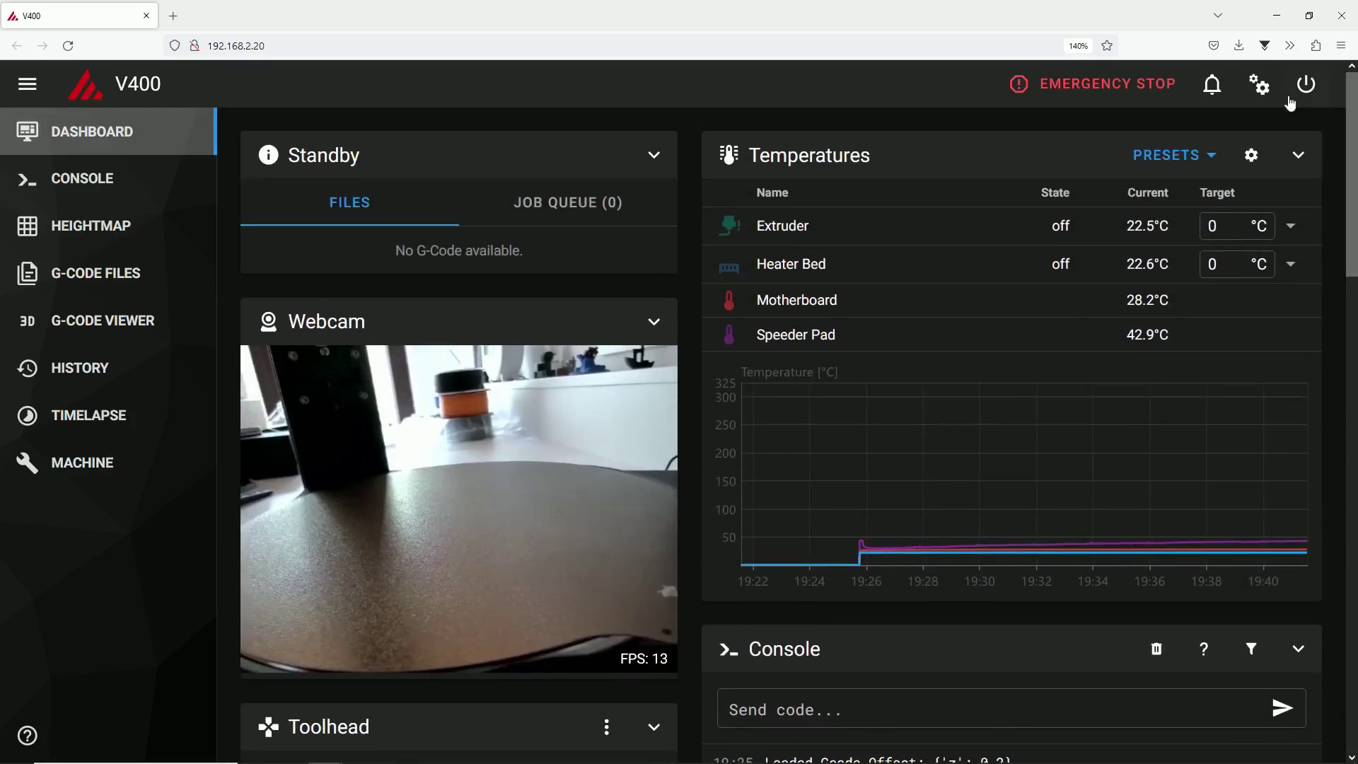
- Re-enable Machine and Miscellaneous and drag them into the right column around Console
left_click(1260, 85)
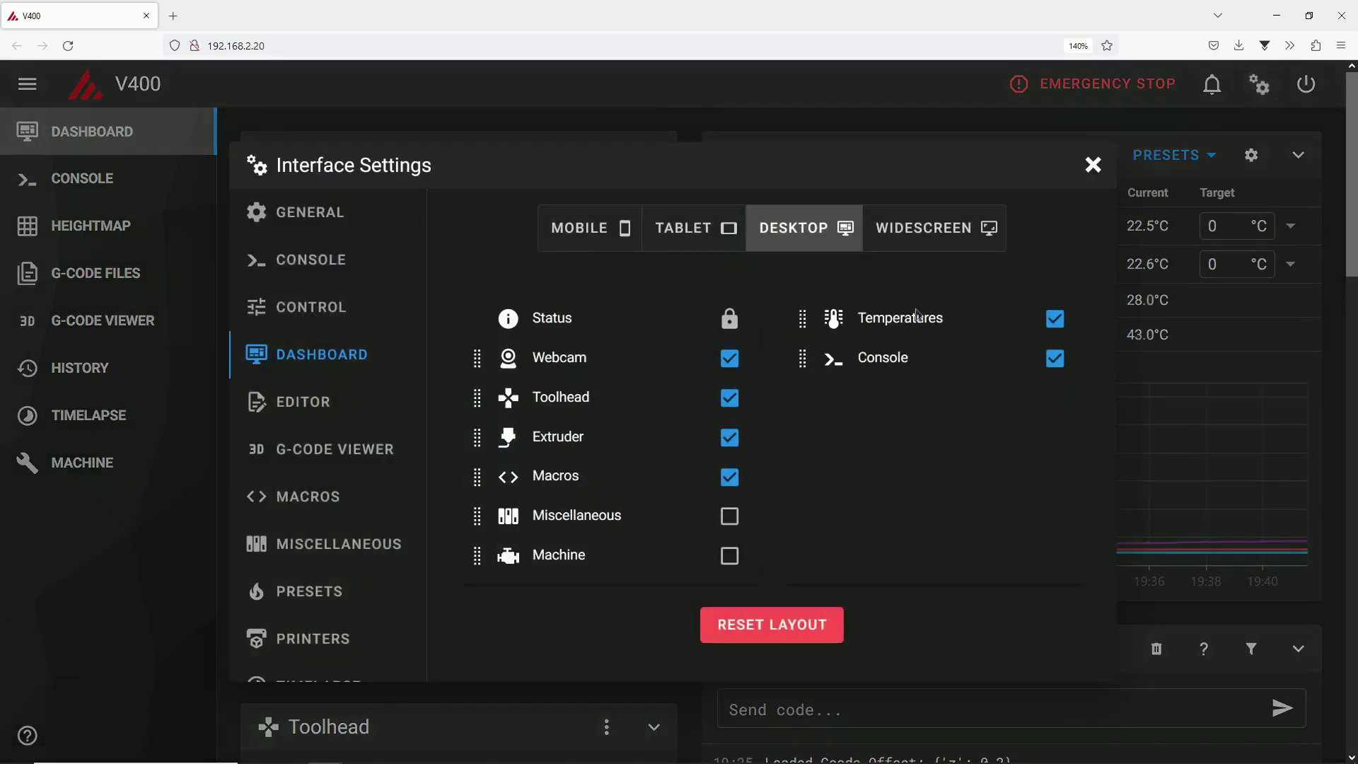
left_click(727, 518)
left_click(730, 556)
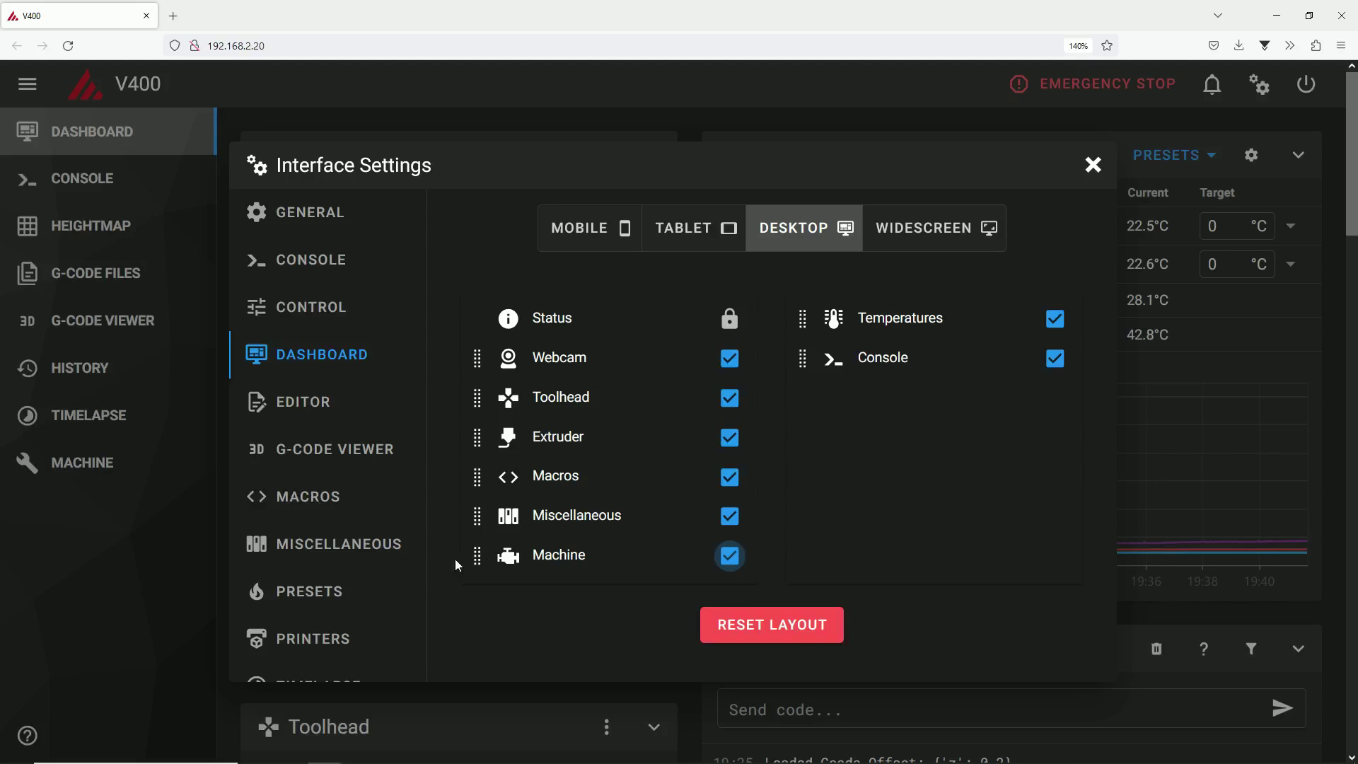
left_click_drag(476, 556, 800, 355)
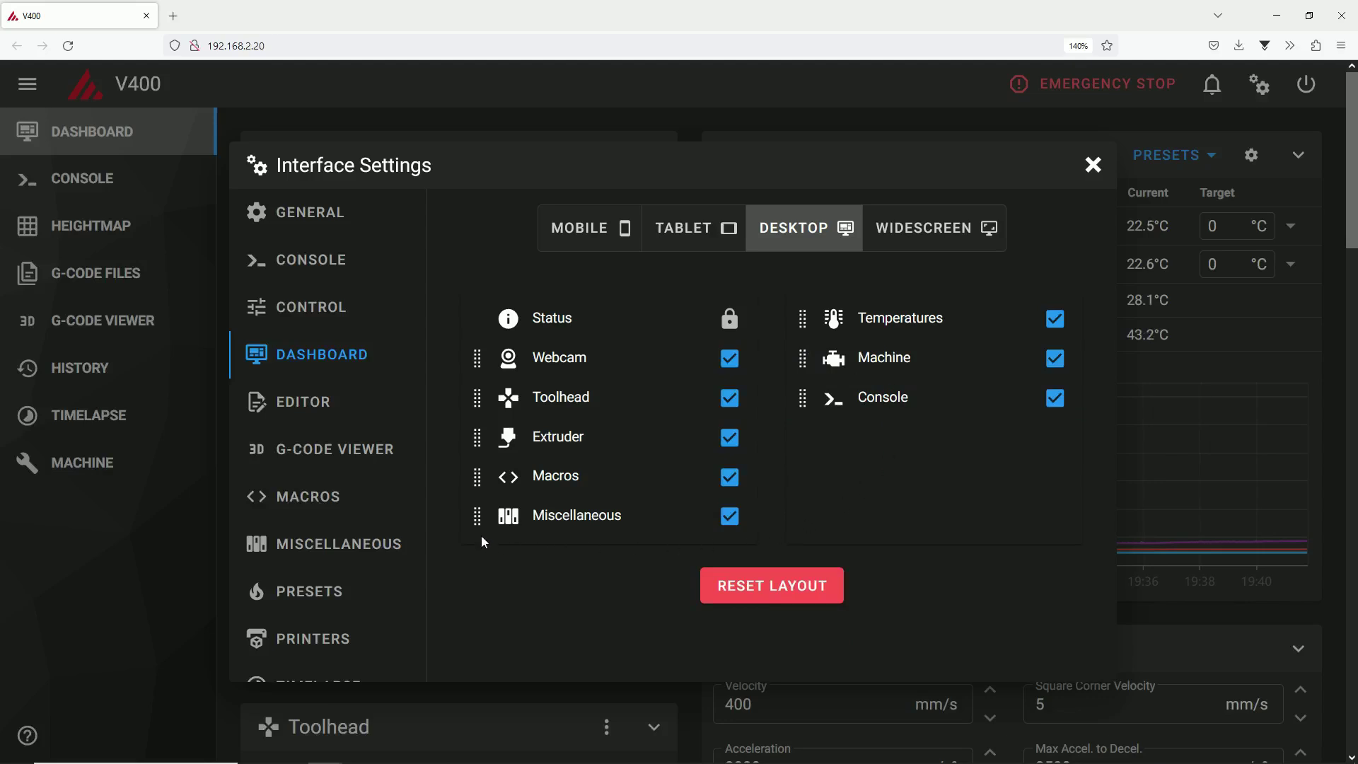
left_click_drag(475, 520, 833, 461)
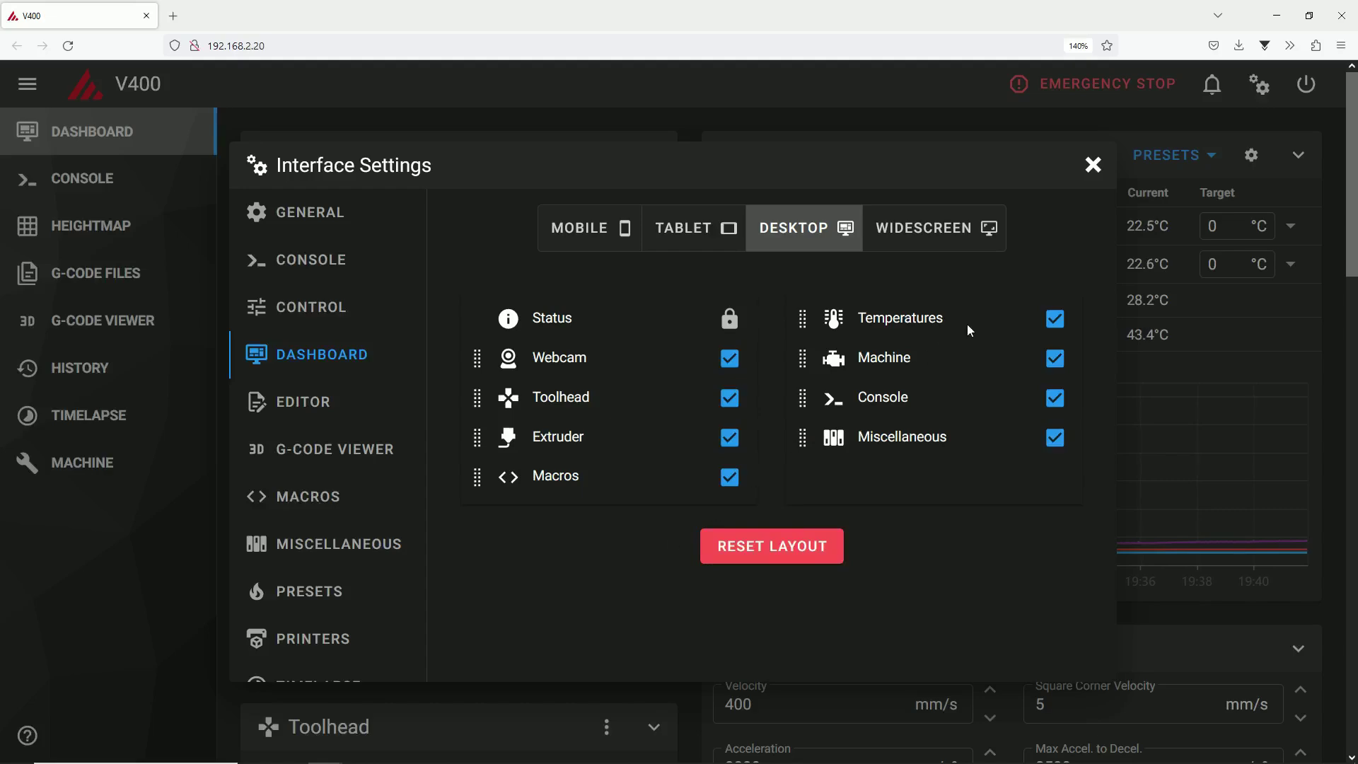
left_click(1094, 165)
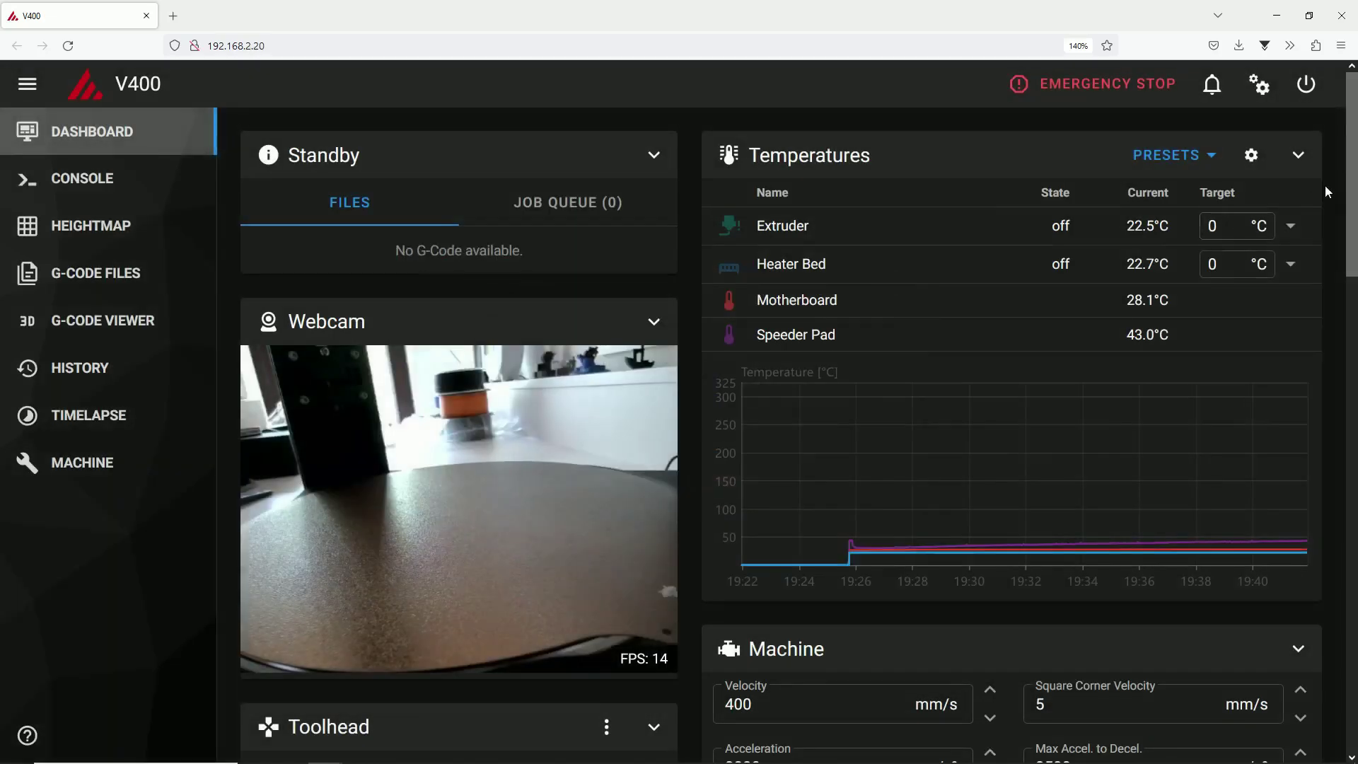
scroll(1202, 424, "down", 3)
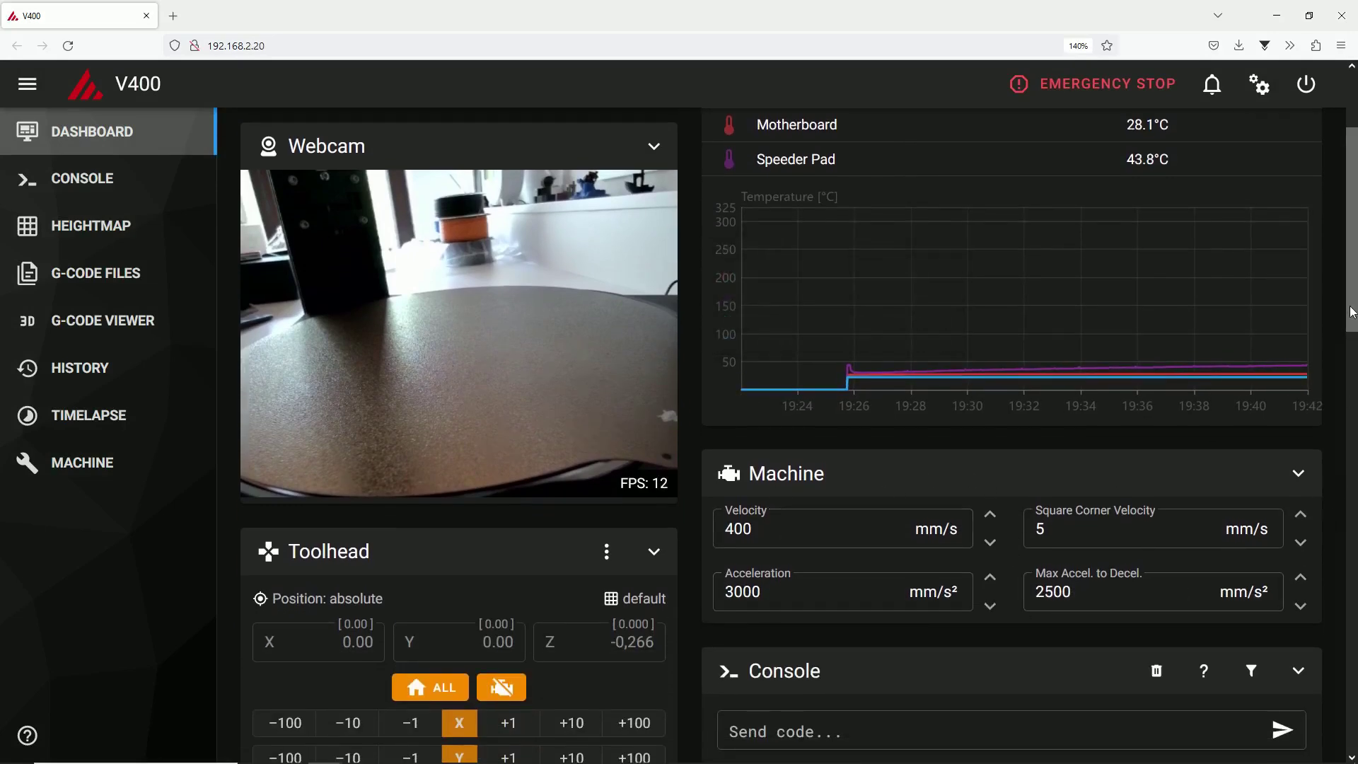
left_click_drag(1351, 304, 1356, 230)
- Review the Tablet, Mobile, Desktop and Widescreen dashboard layouts, then close the settings
left_click(1260, 84)
left_click(680, 242)
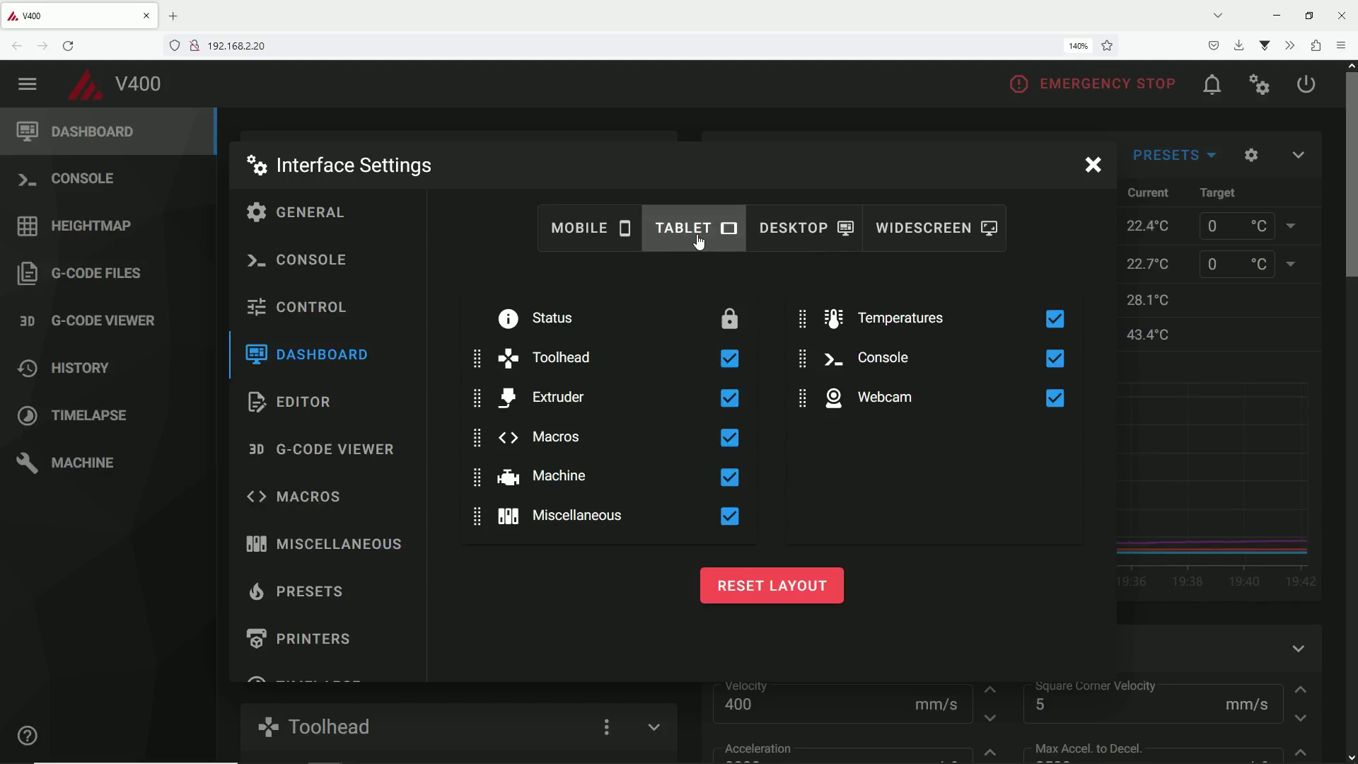
left_click(587, 239)
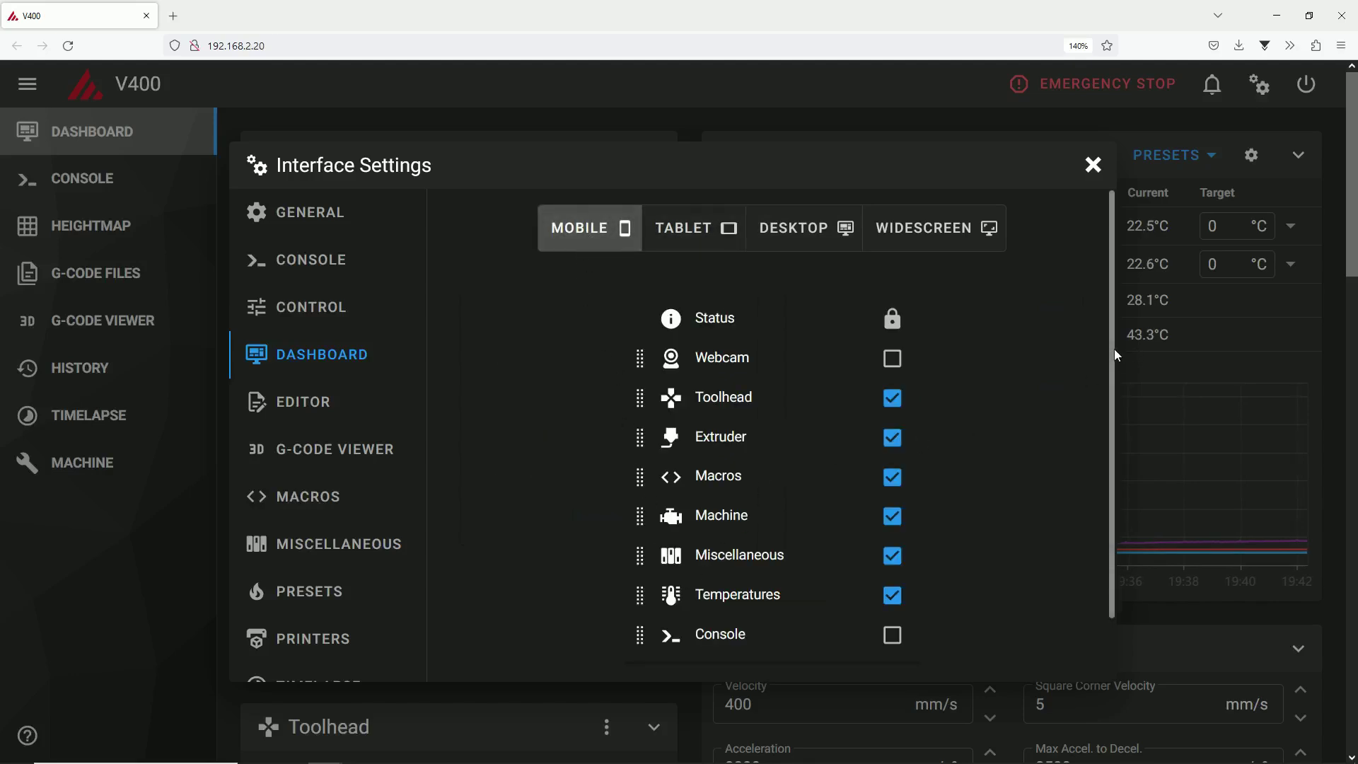
mouse_move(1111, 351)
left_mouse_down()
mouse_move(1119, 388)
mouse_move(1123, 346)
left_mouse_up()
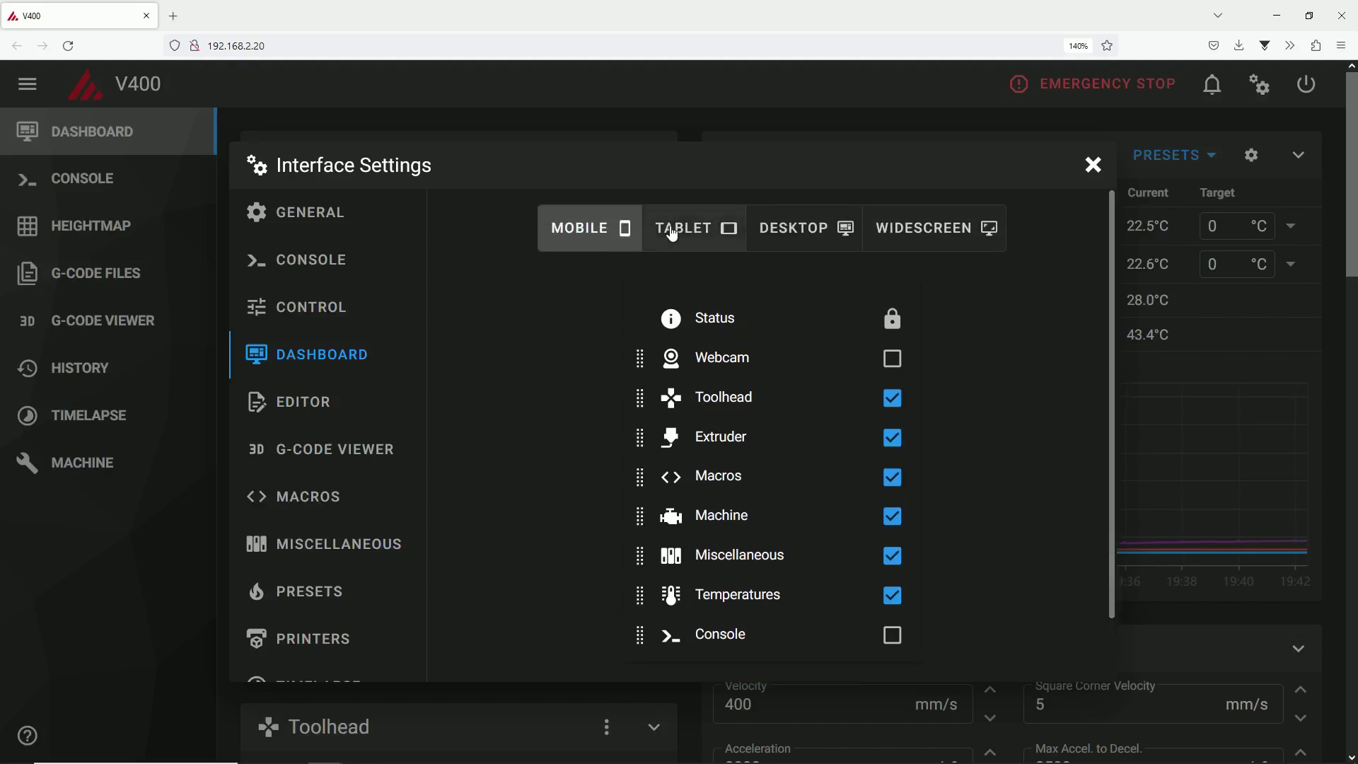
left_click(781, 233)
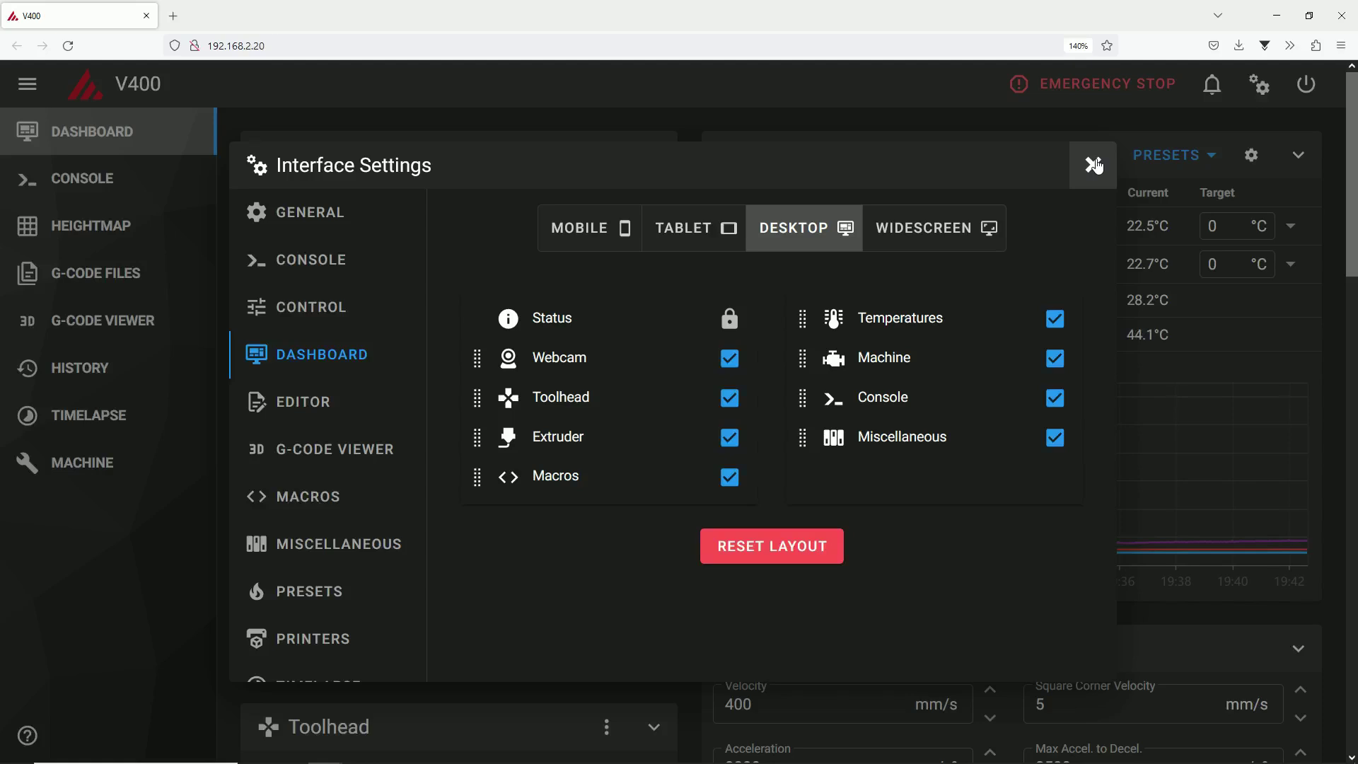
left_click(924, 229)
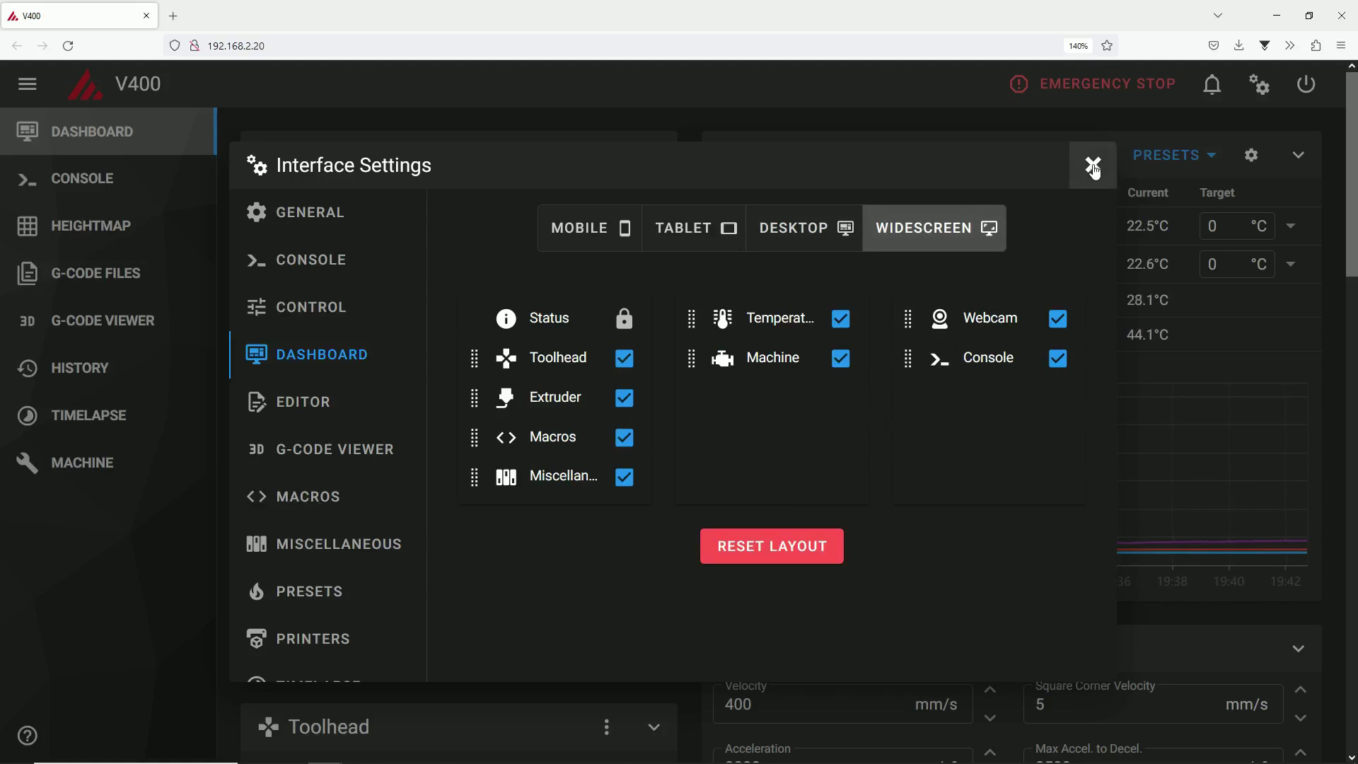
left_click(800, 227)
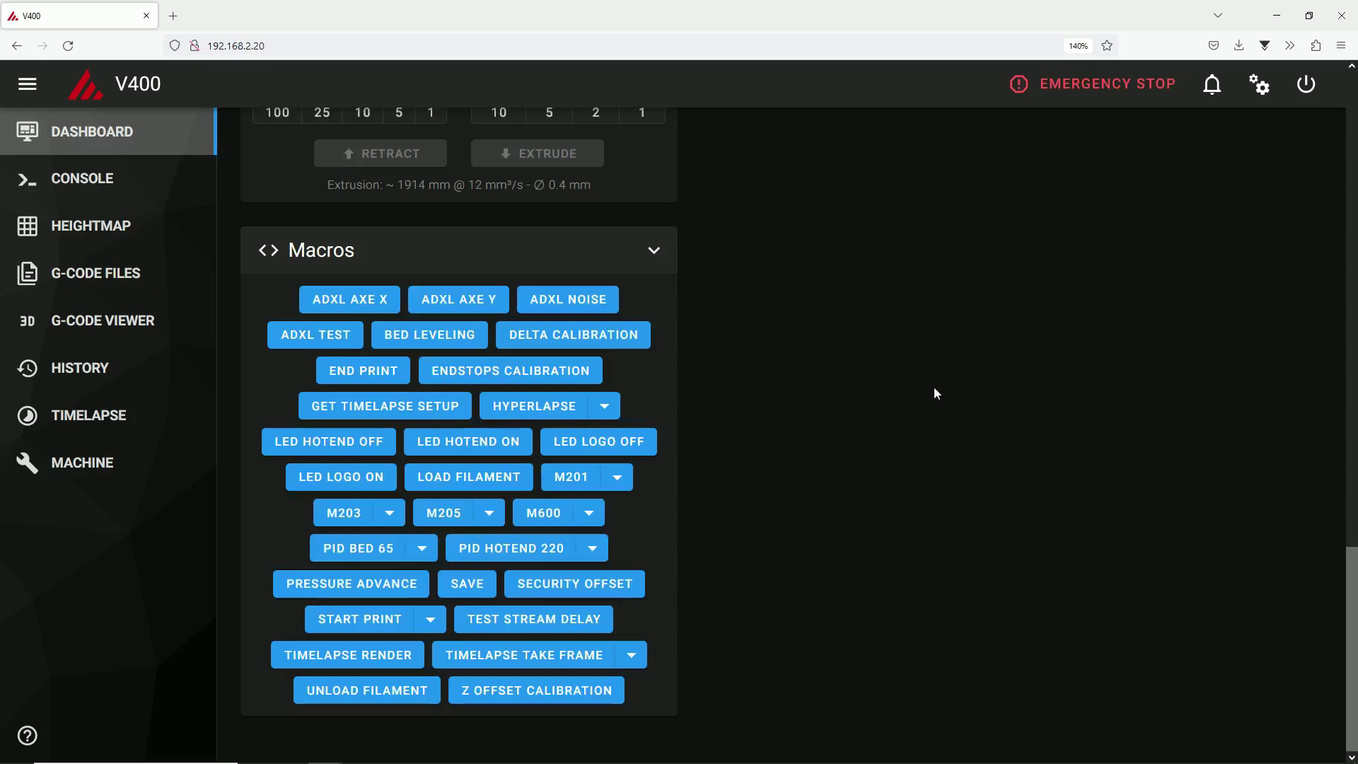
- Keep macro management on Simple and hide GET_TIMELAPSE_SETUP and HYPERLAPSE
left_click(1259, 86)
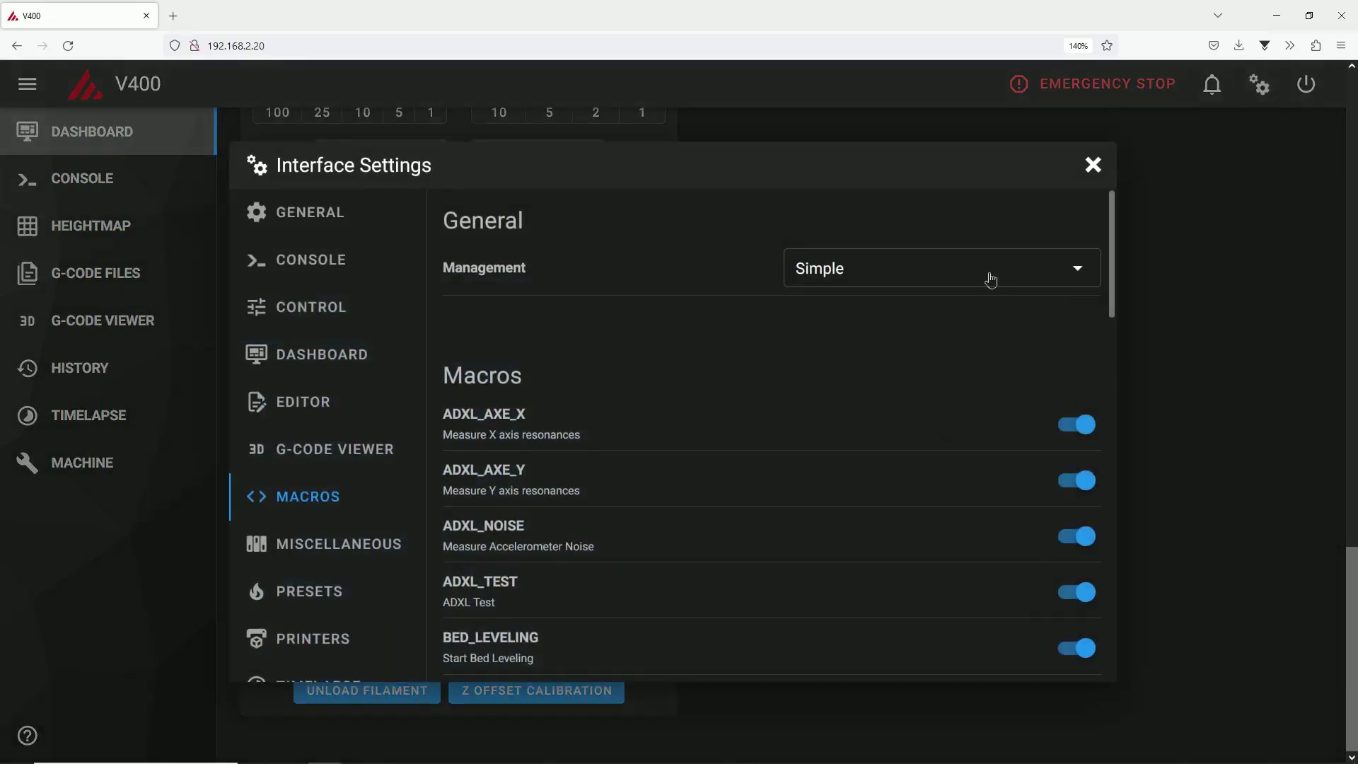
left_click(1071, 275)
left_click(1071, 273)
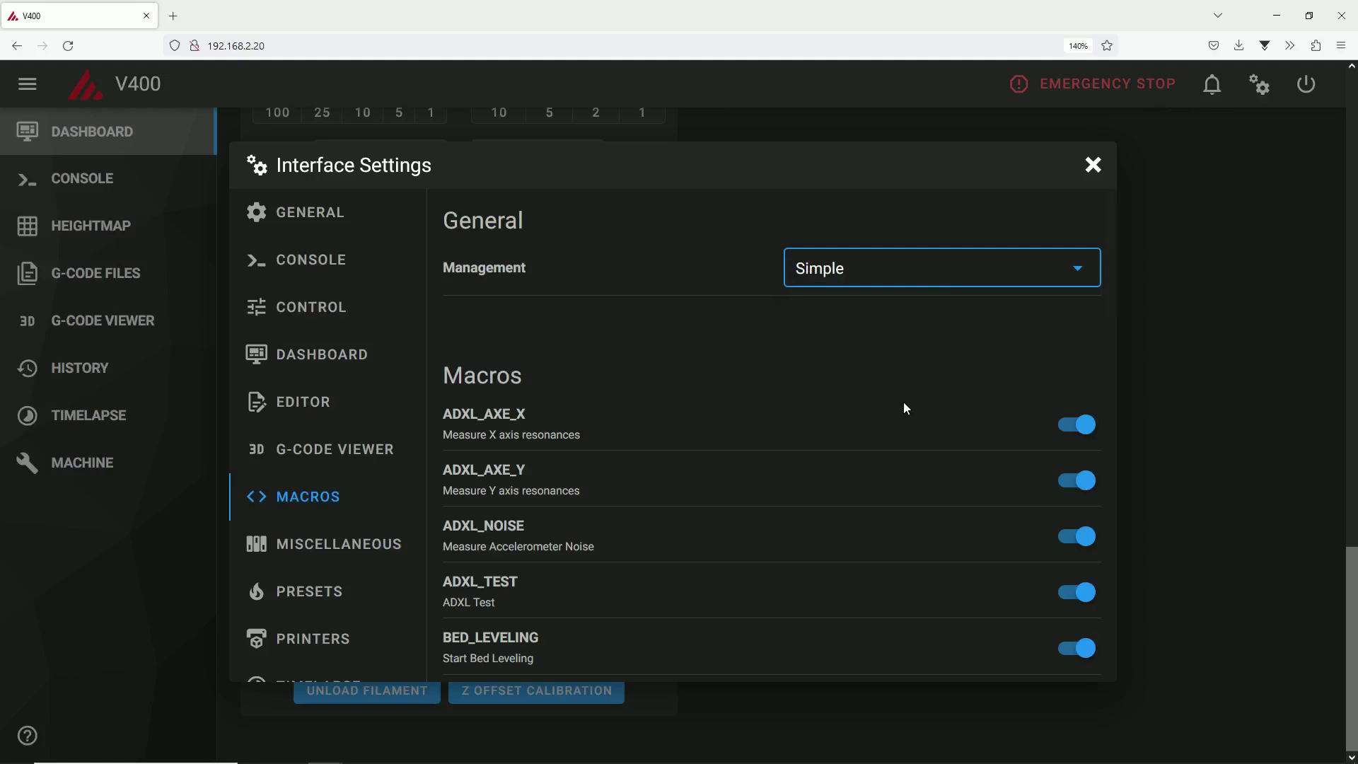
scroll(903, 402, "down", 2)
scroll(905, 376, "down", 2)
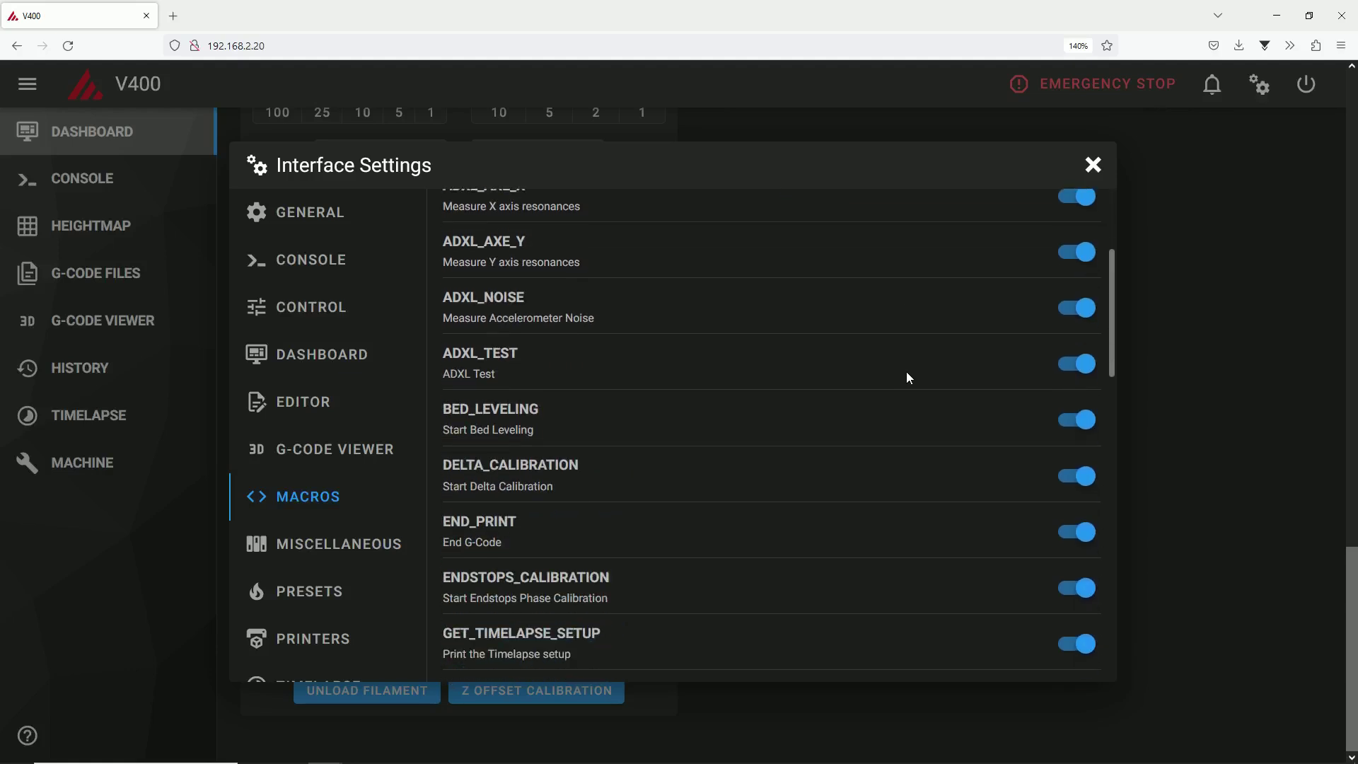
scroll(914, 375, "down", 2)
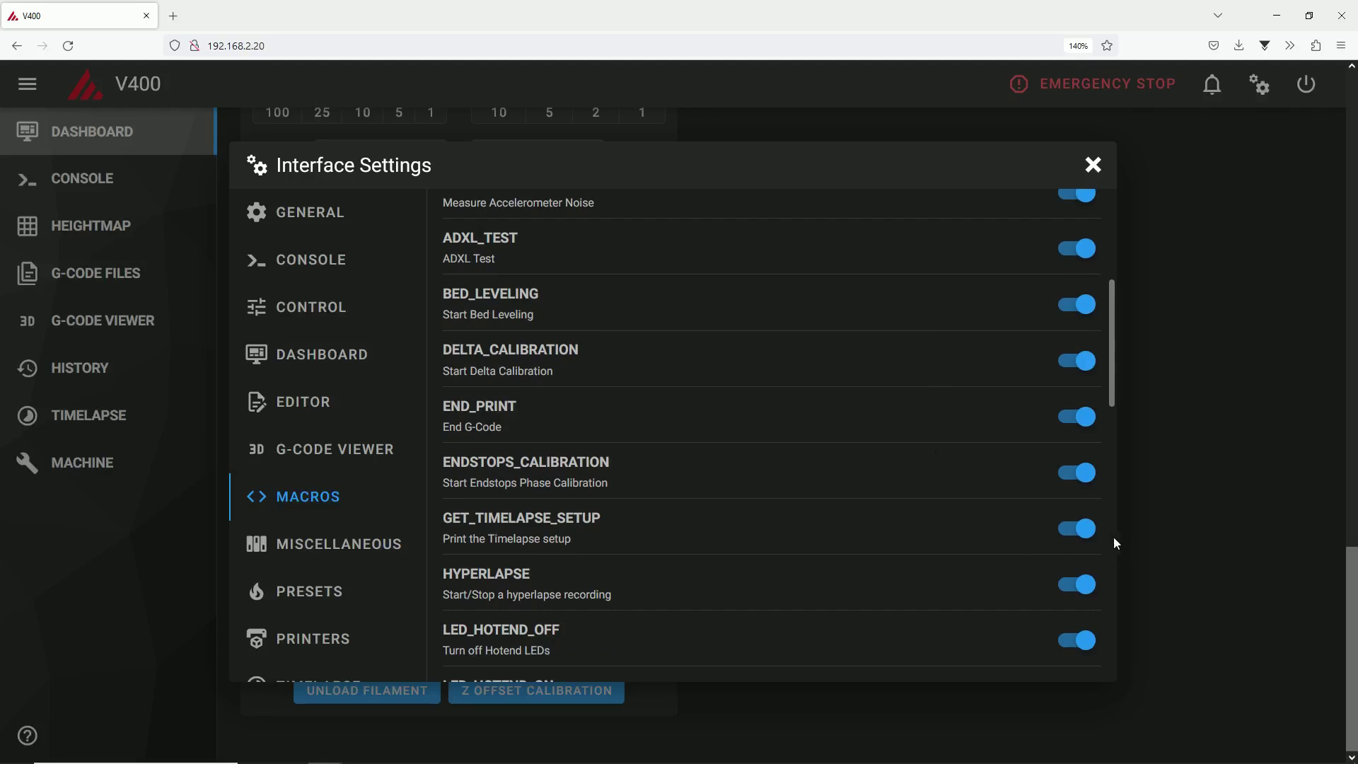
left_click(1082, 530)
left_click(1079, 589)
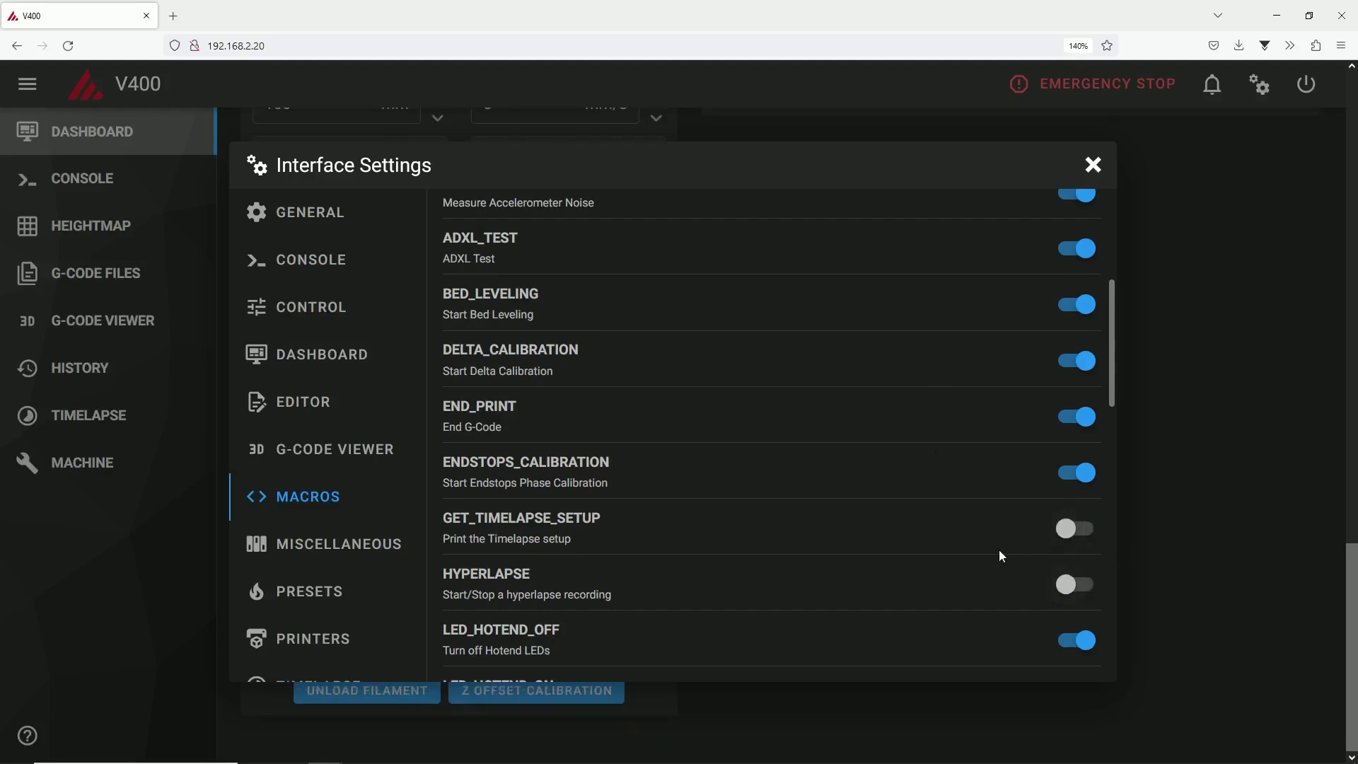
- Hide the LED_HOTEND_OFF, LED_HOTEND_ON, LED_LOGO_OFF and LED_LOGO_ON macros
scroll(1004, 486, "down", 4)
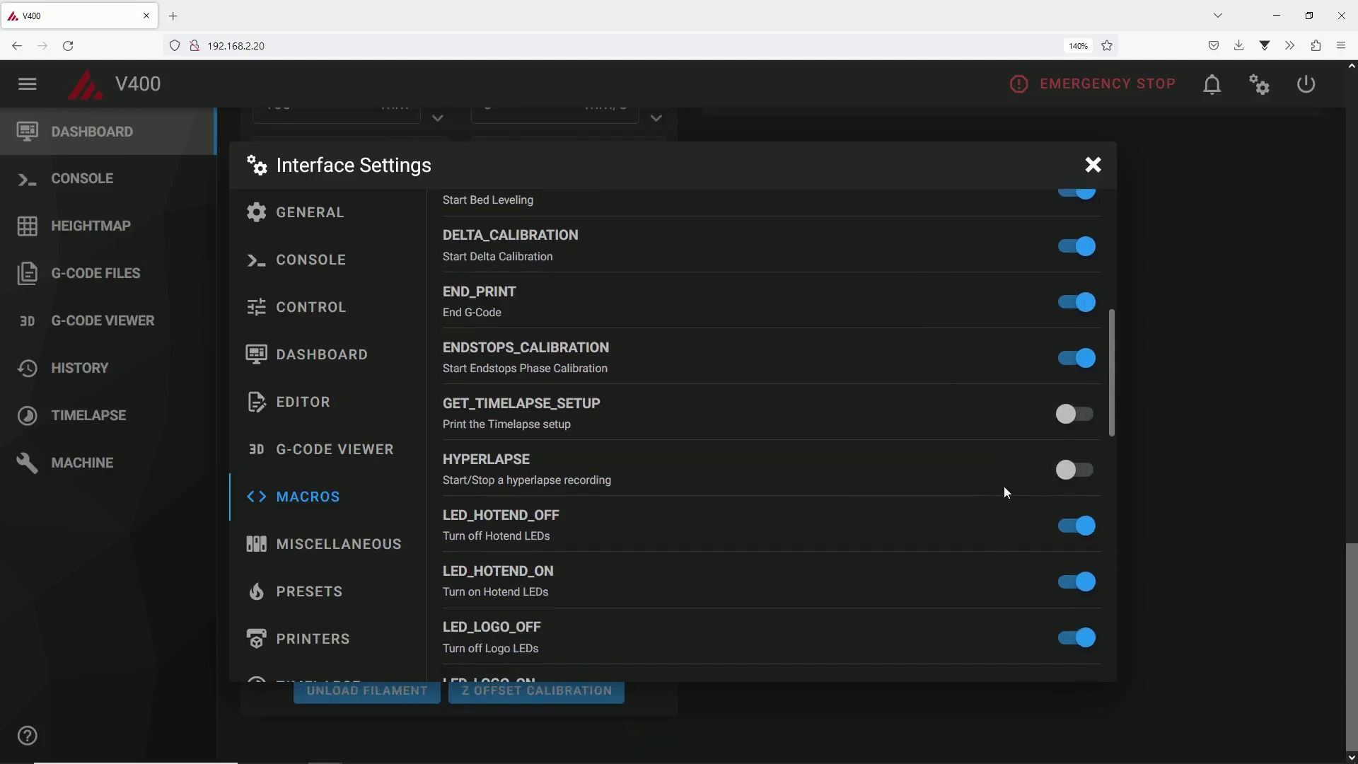
left_click(1077, 418)
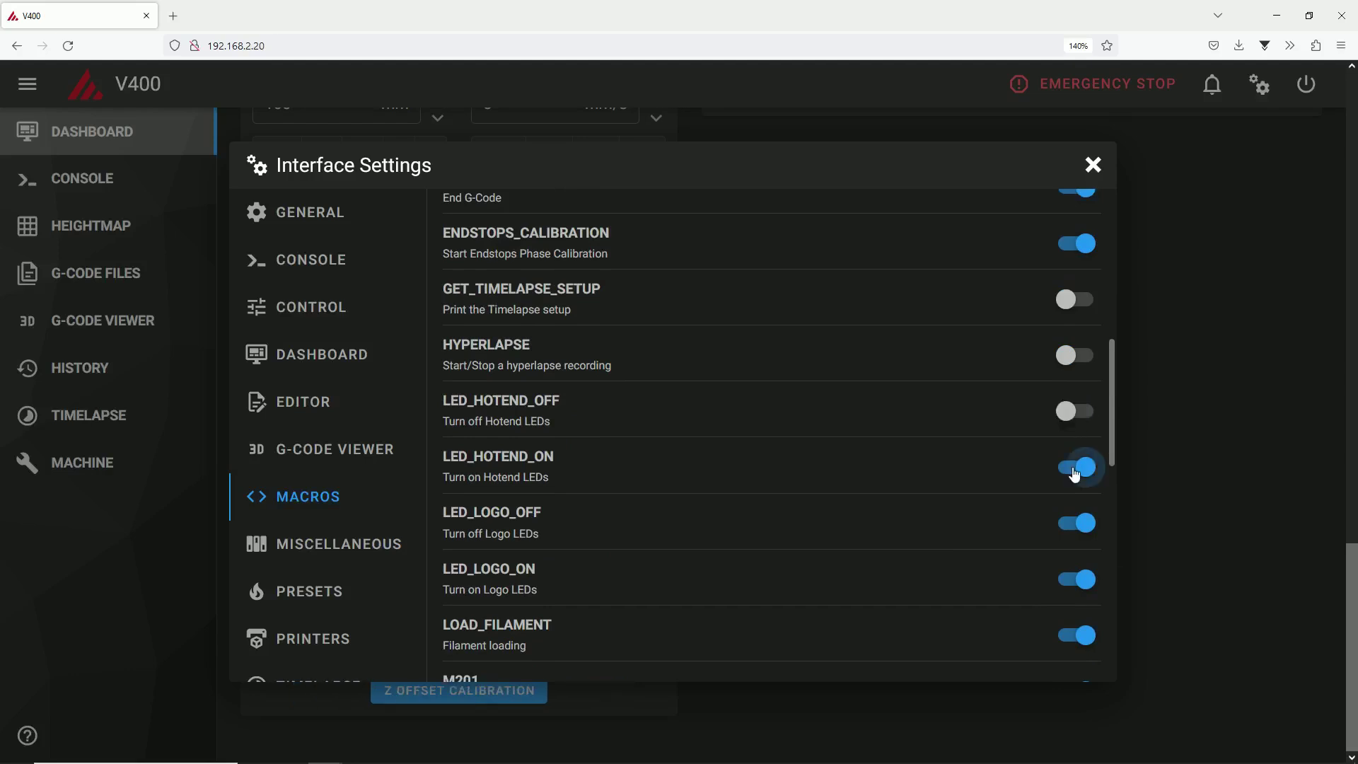
left_click(1074, 468)
scroll(1047, 446, "down", 2)
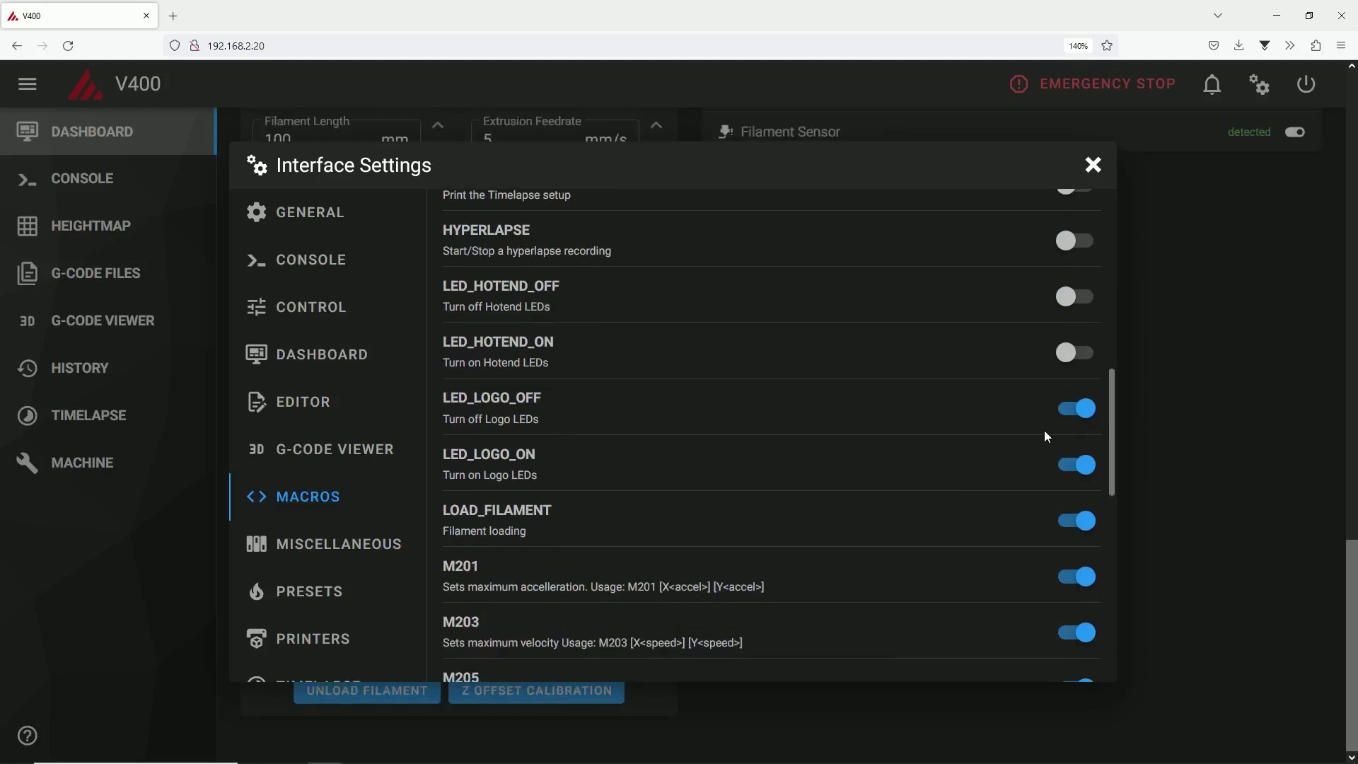
left_click(1080, 408)
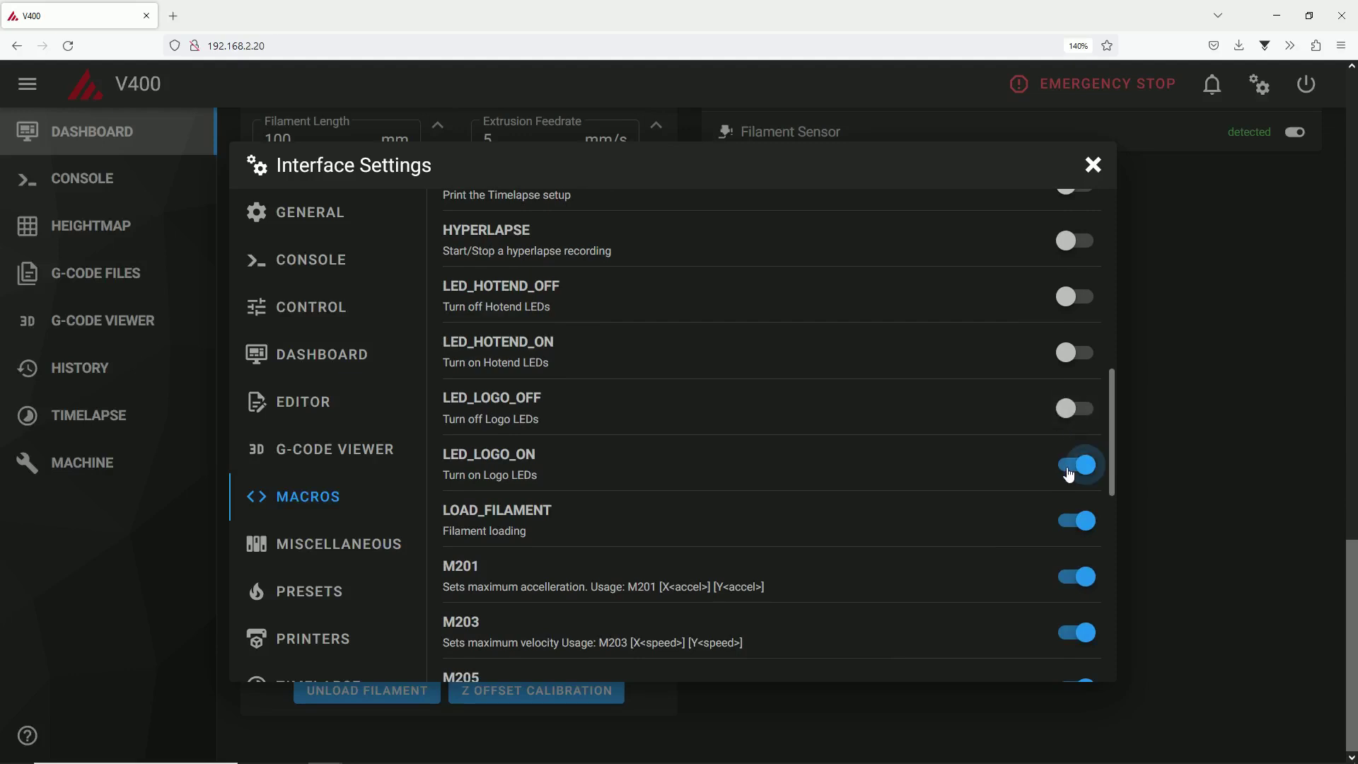
left_click(1076, 467)
- Hide the M201, M203 and M205 macros from the dashboard
scroll(1022, 432, "down", 2)
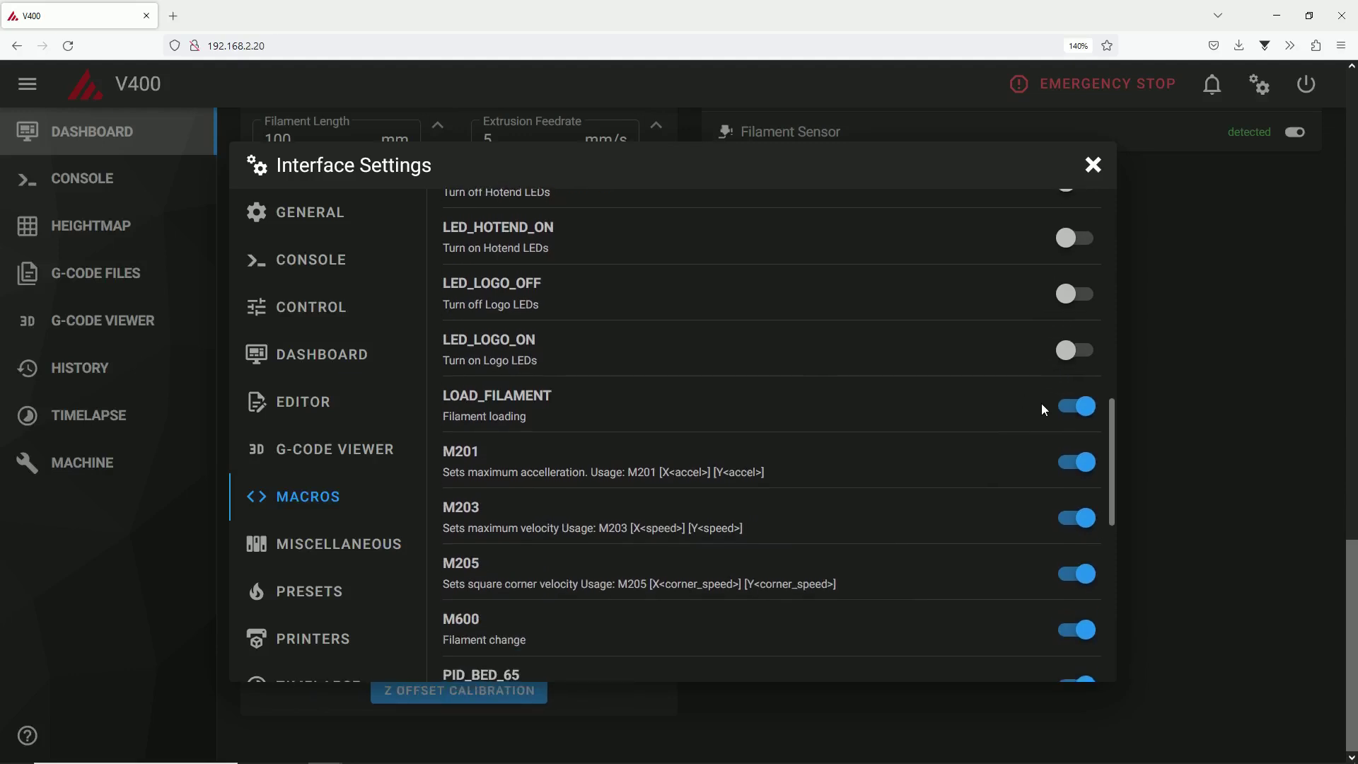
scroll(1041, 403, "down", 2)
left_click(1076, 349)
left_click(1074, 403)
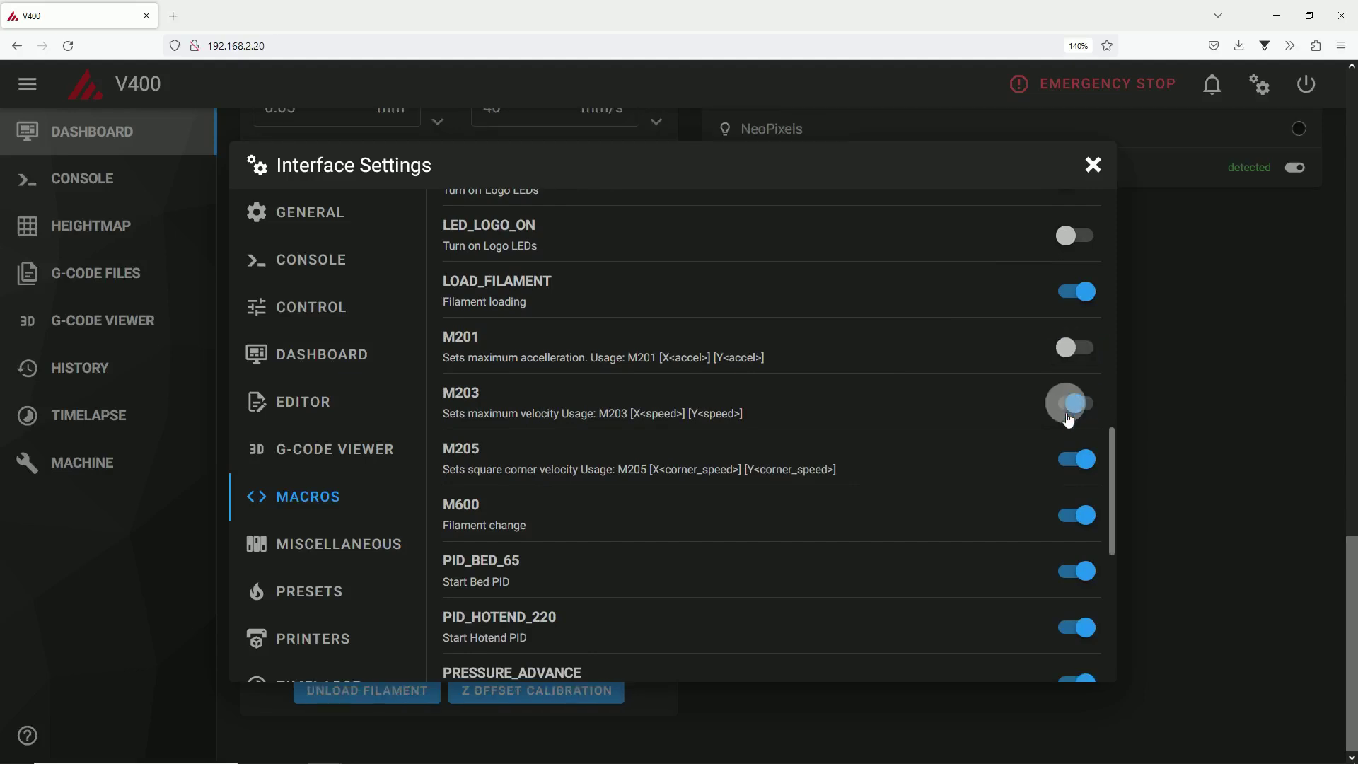
left_click(1070, 465)
- Hide SECURITY_OFFSET, TEST_STREAM_DELAY, TIMELAPSE_RENDER and TIMELAPSE_TAKE_FRAME, then close the settings
scroll(908, 447, "down", 2)
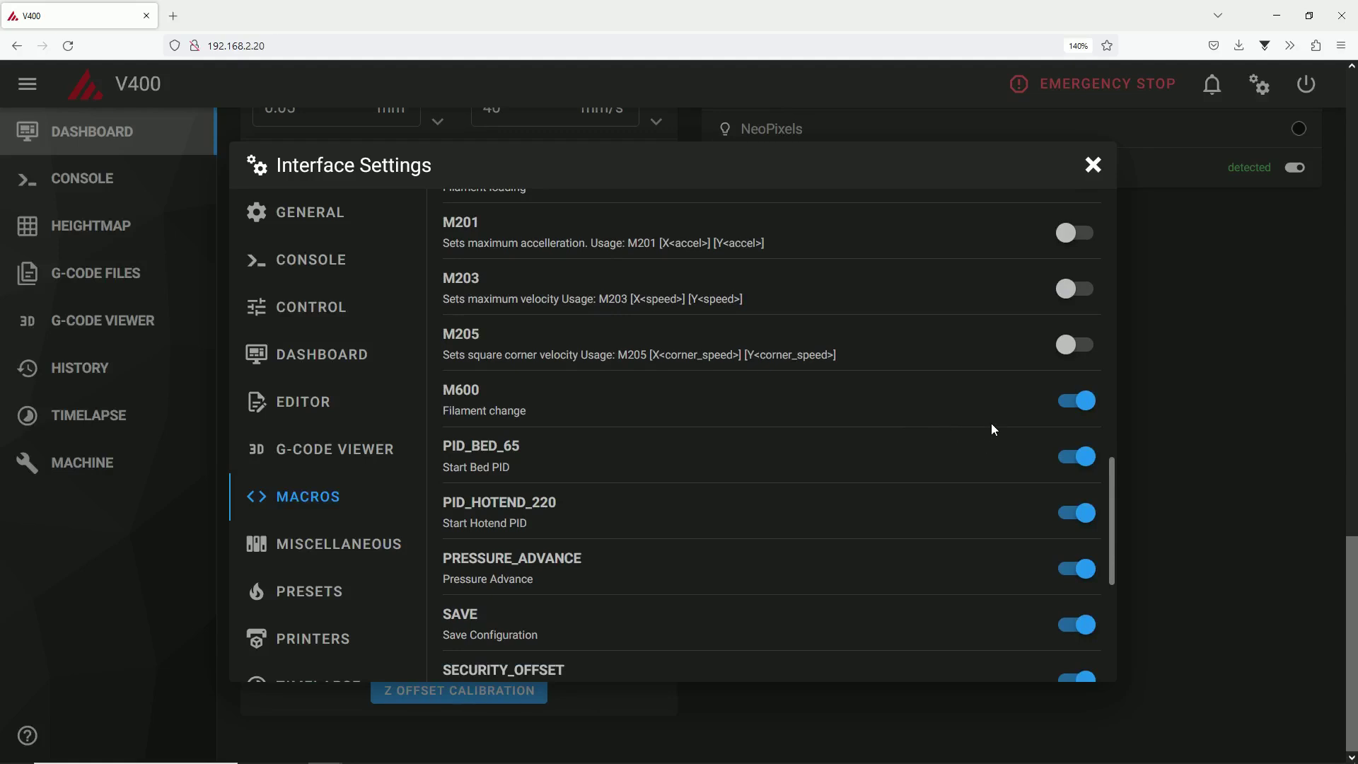
scroll(991, 425, "down", 2)
scroll(994, 423, "down", 2)
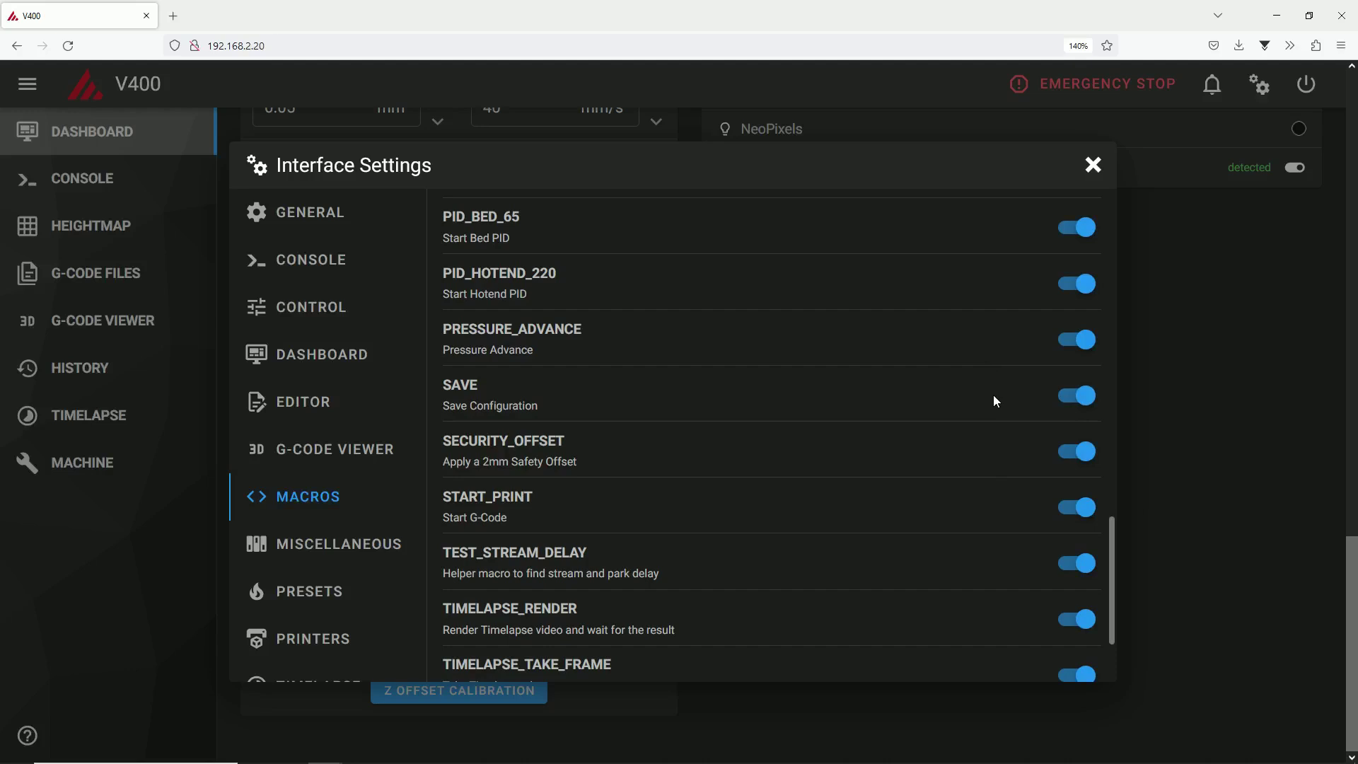
left_click(1076, 451)
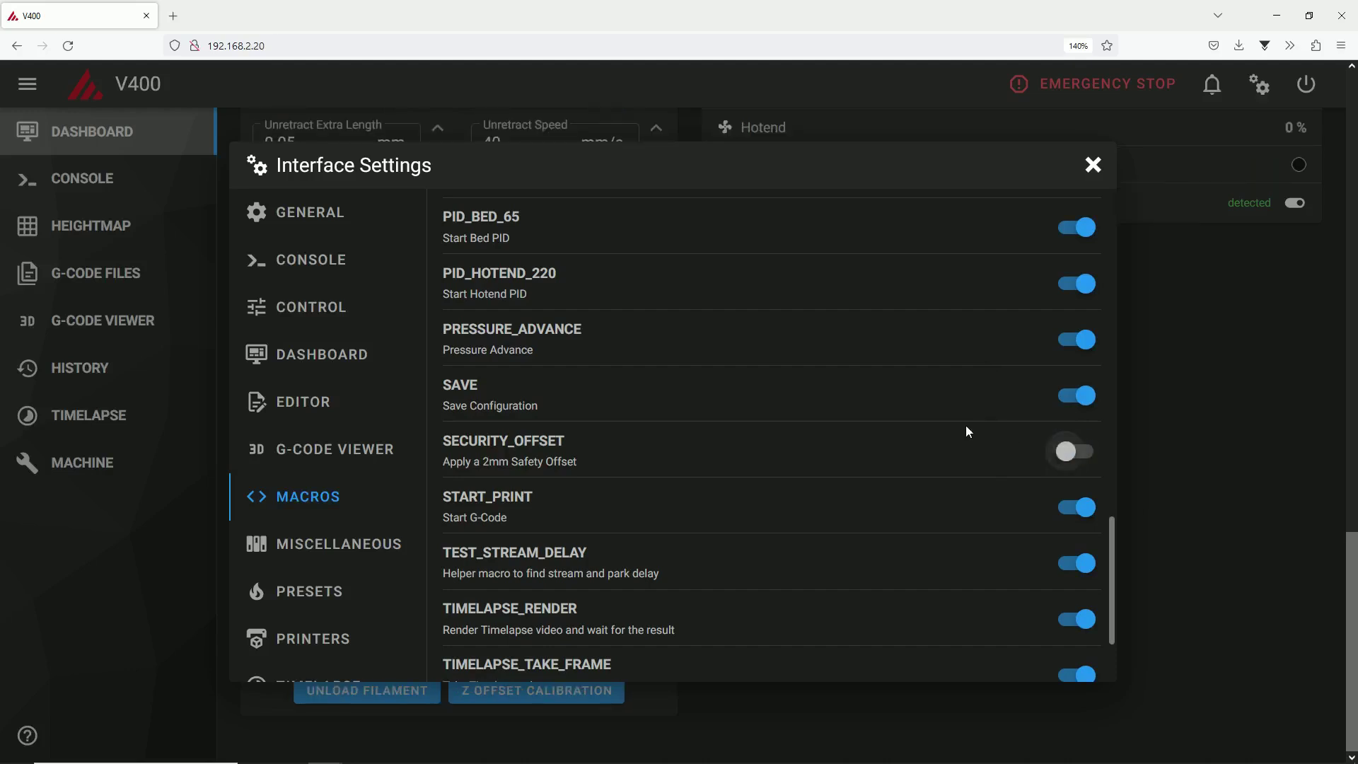
scroll(964, 426, "down", 2)
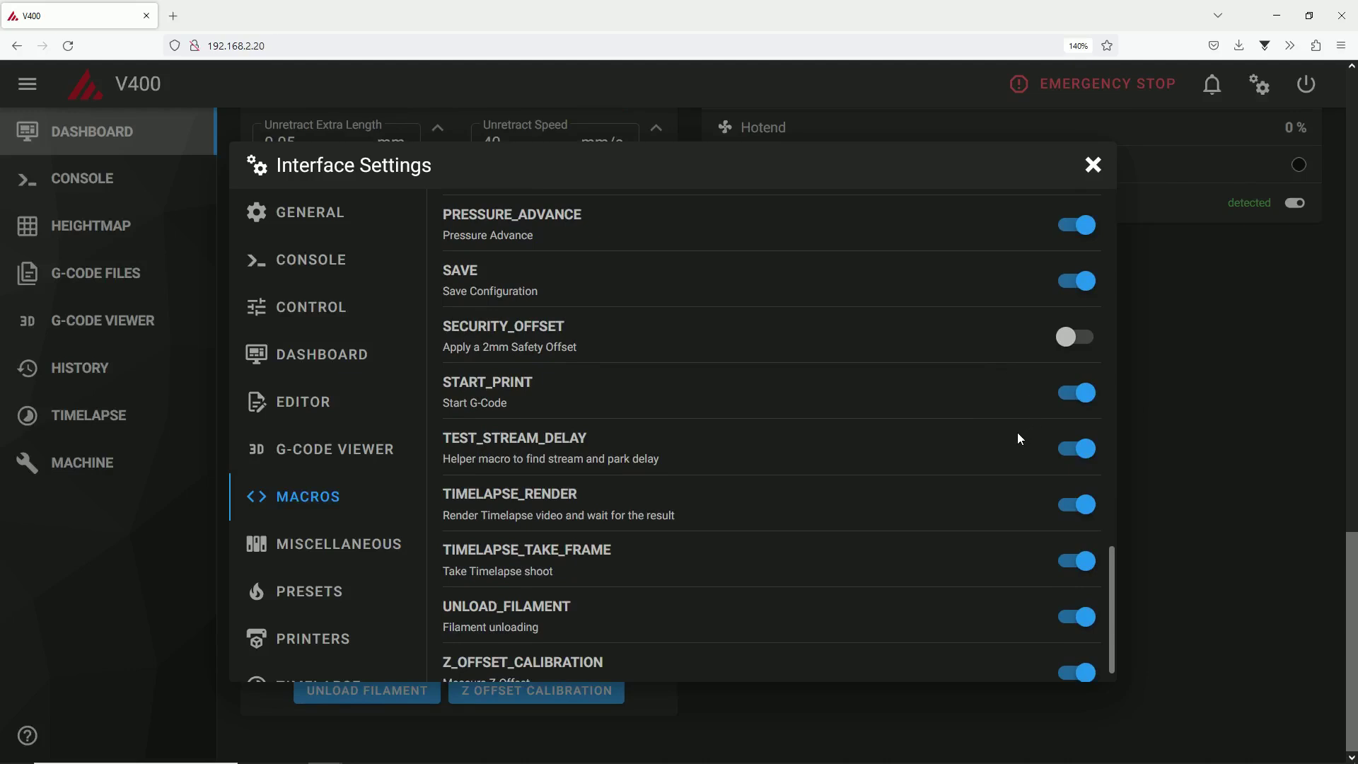
left_click(1076, 448)
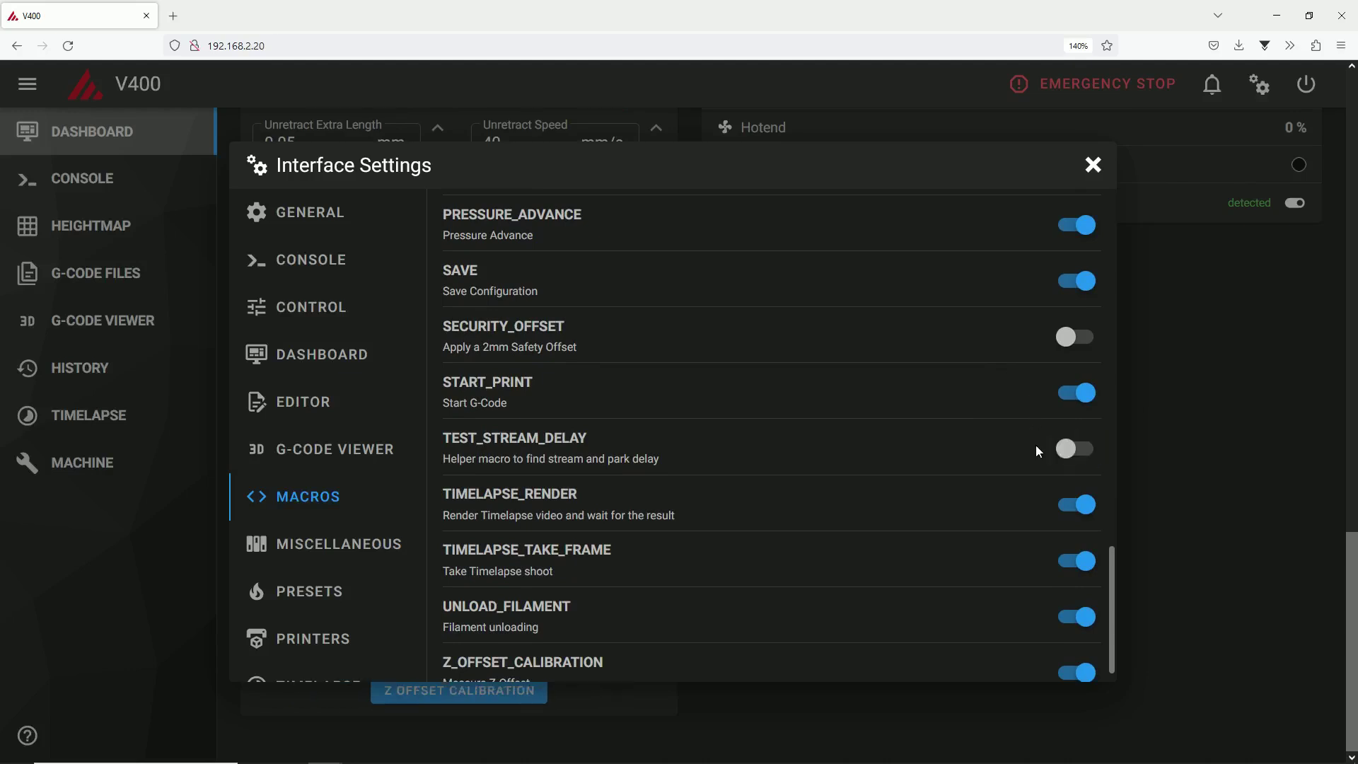
left_click(1077, 504)
scroll(973, 476, "down", 1)
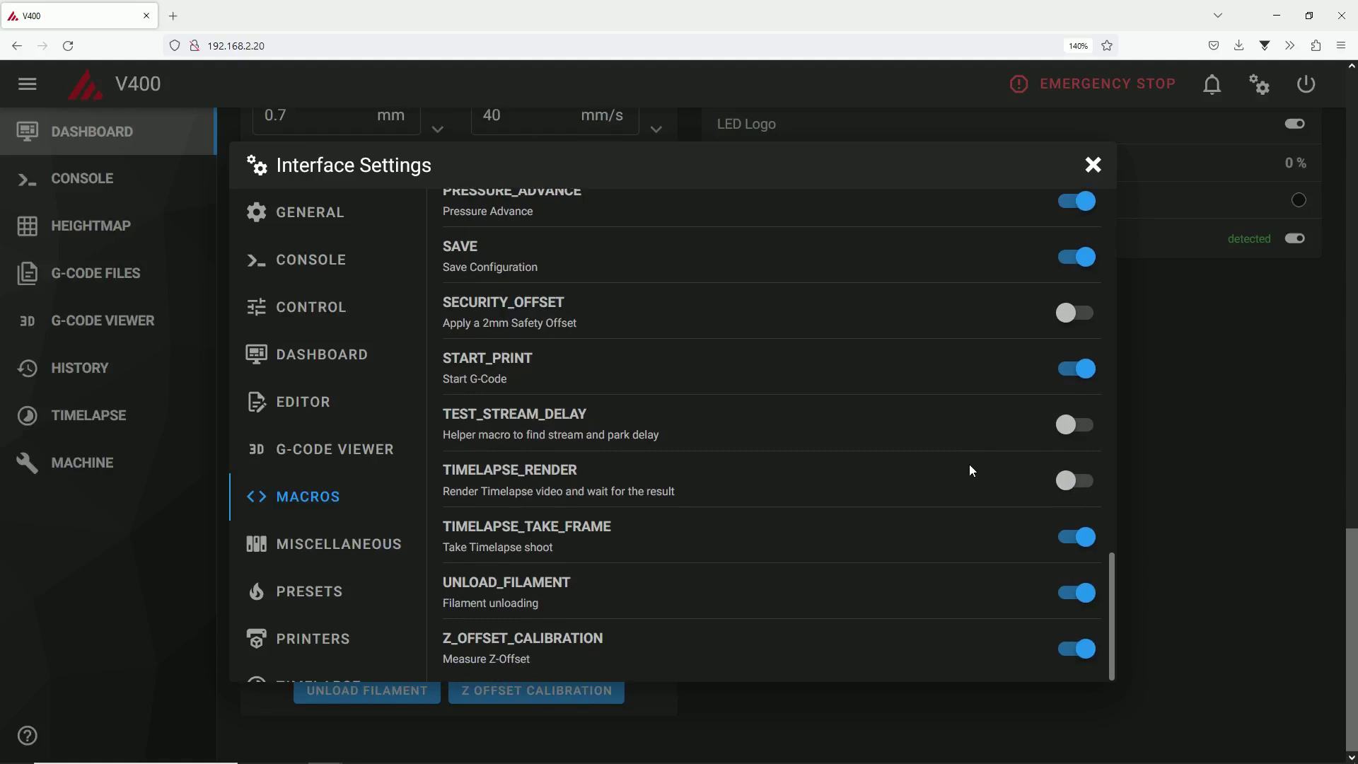
left_click(1075, 537)
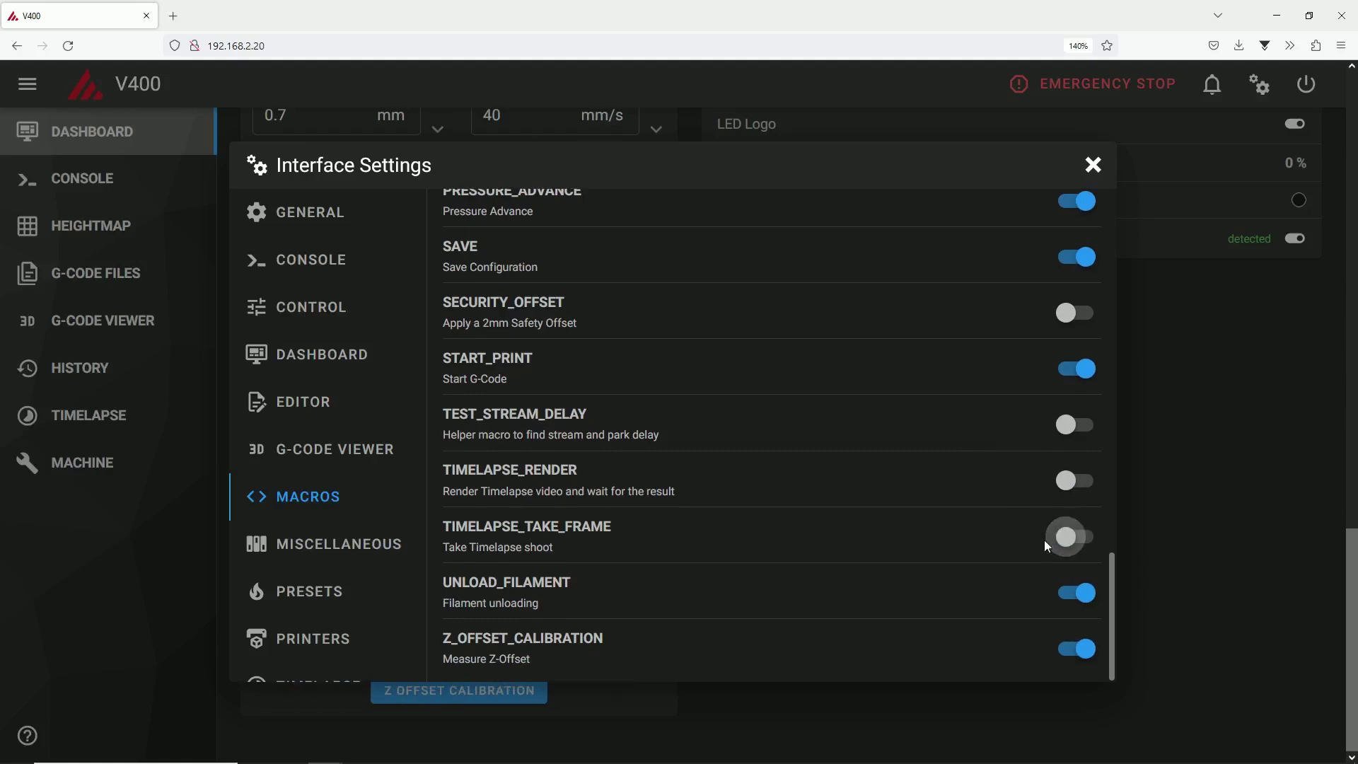
scroll(957, 593, "up", 15)
left_click(1094, 165)
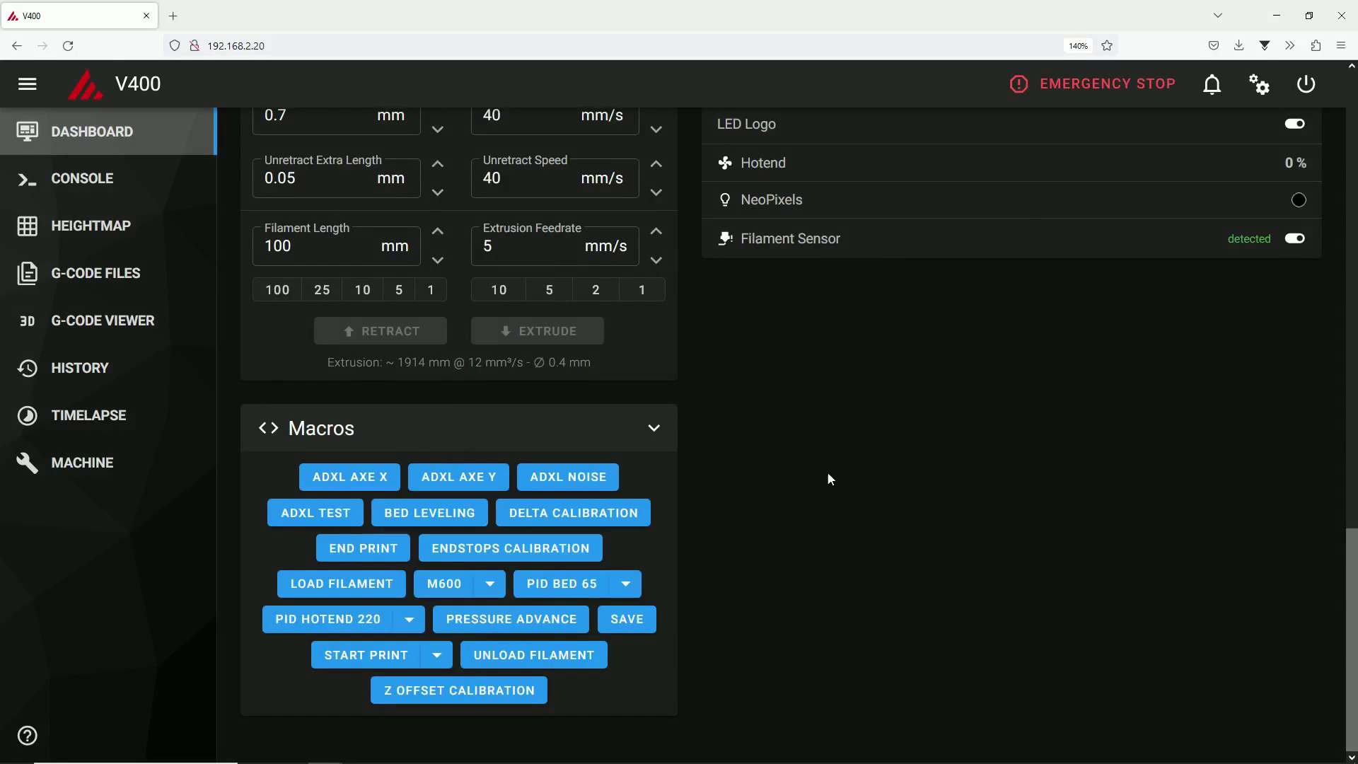
- Switch macro management to Expert mode
left_click(1258, 85)
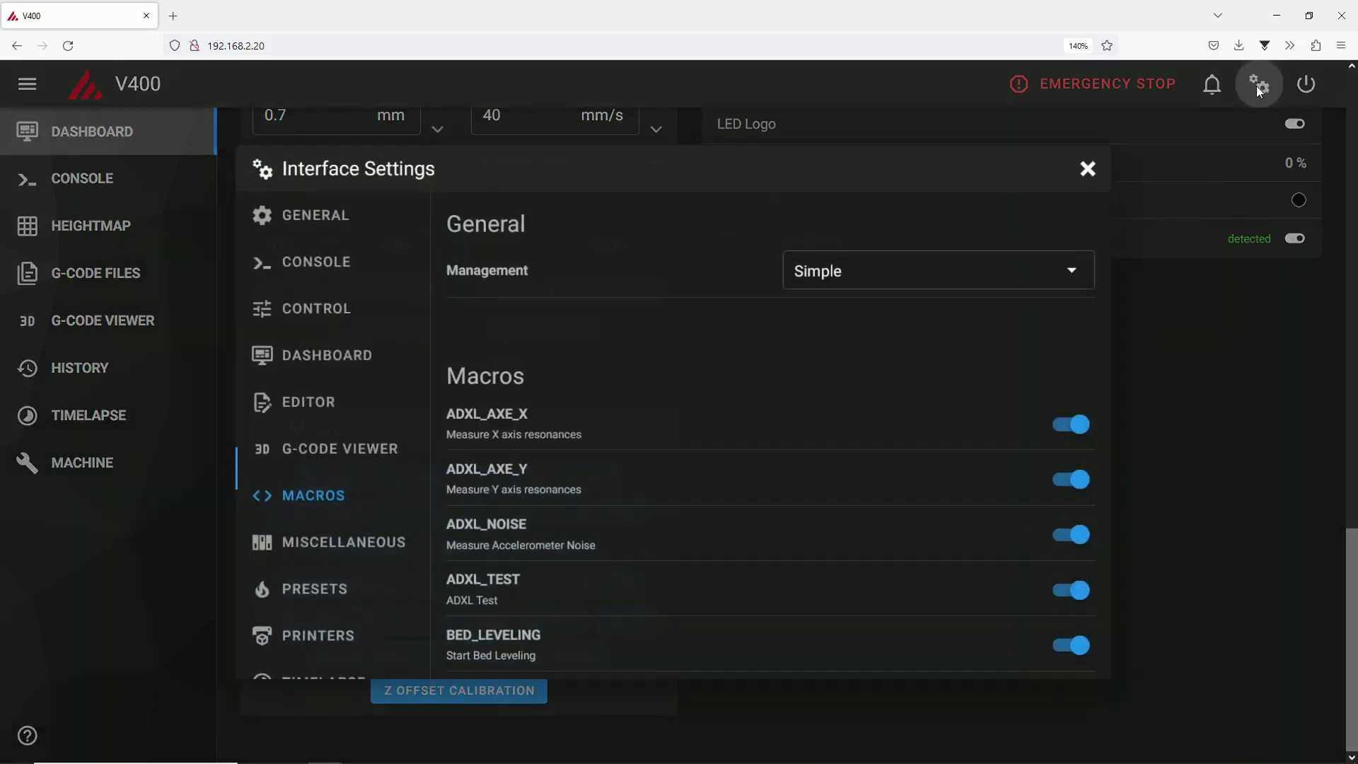
scroll(1020, 384, "down", 5)
scroll(1026, 375, "up", 5)
left_click(1075, 269)
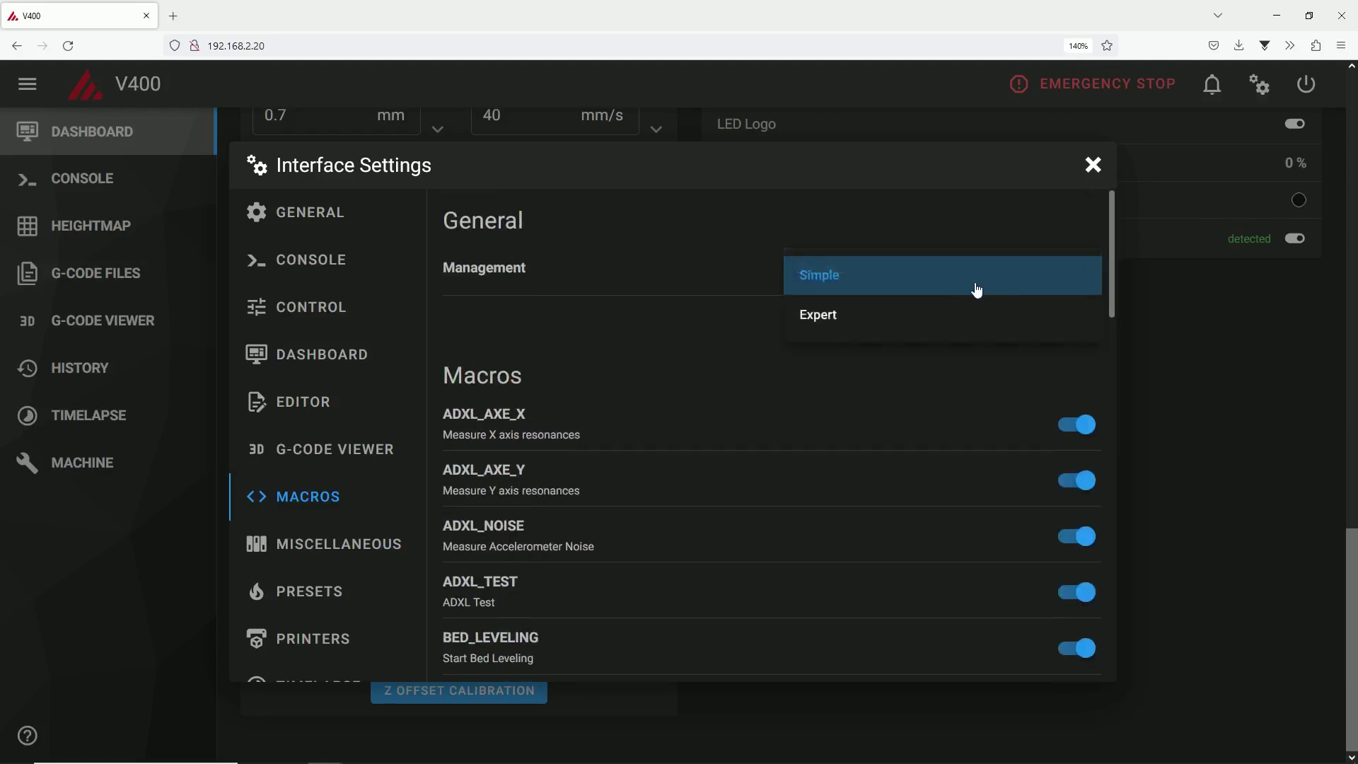
left_click(824, 315)
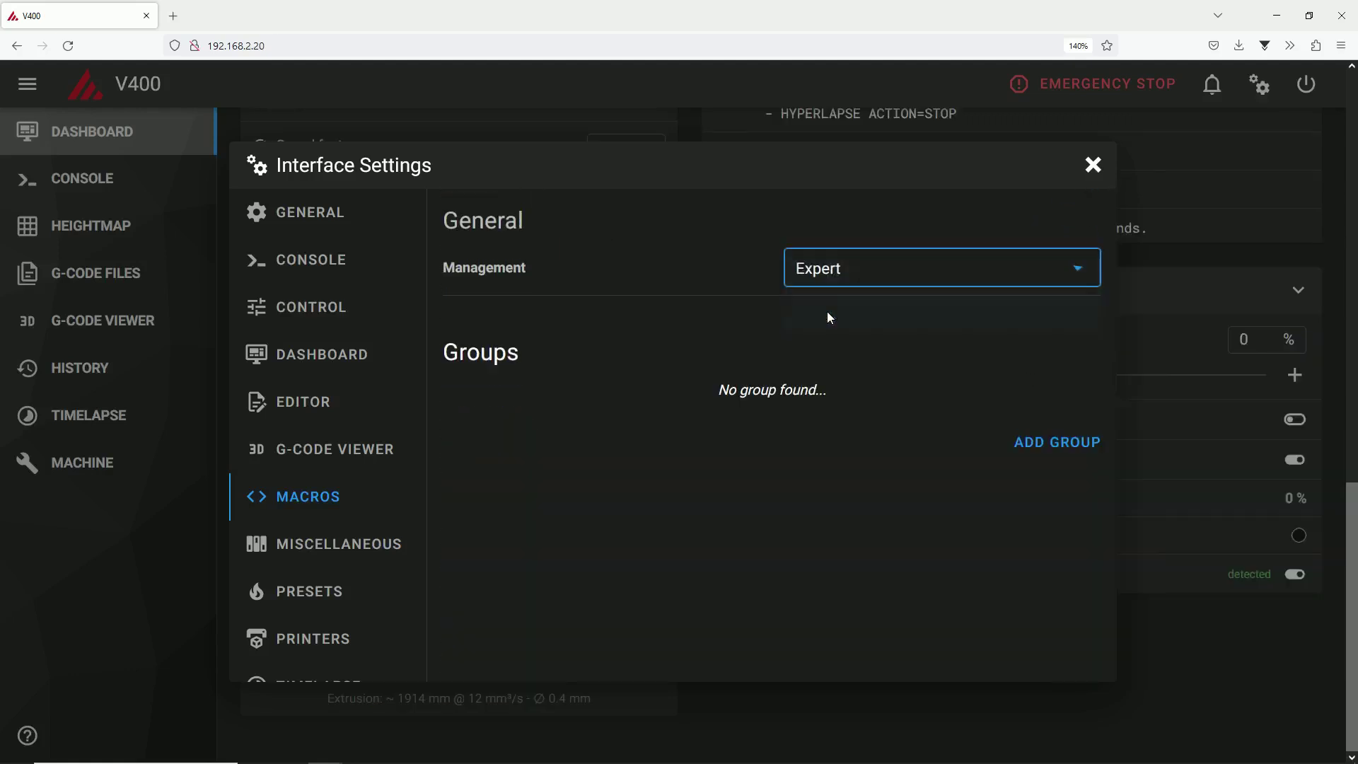
- Create a new macro group named 'Printer Control', leaving it visible while printing
left_click(1022, 440)
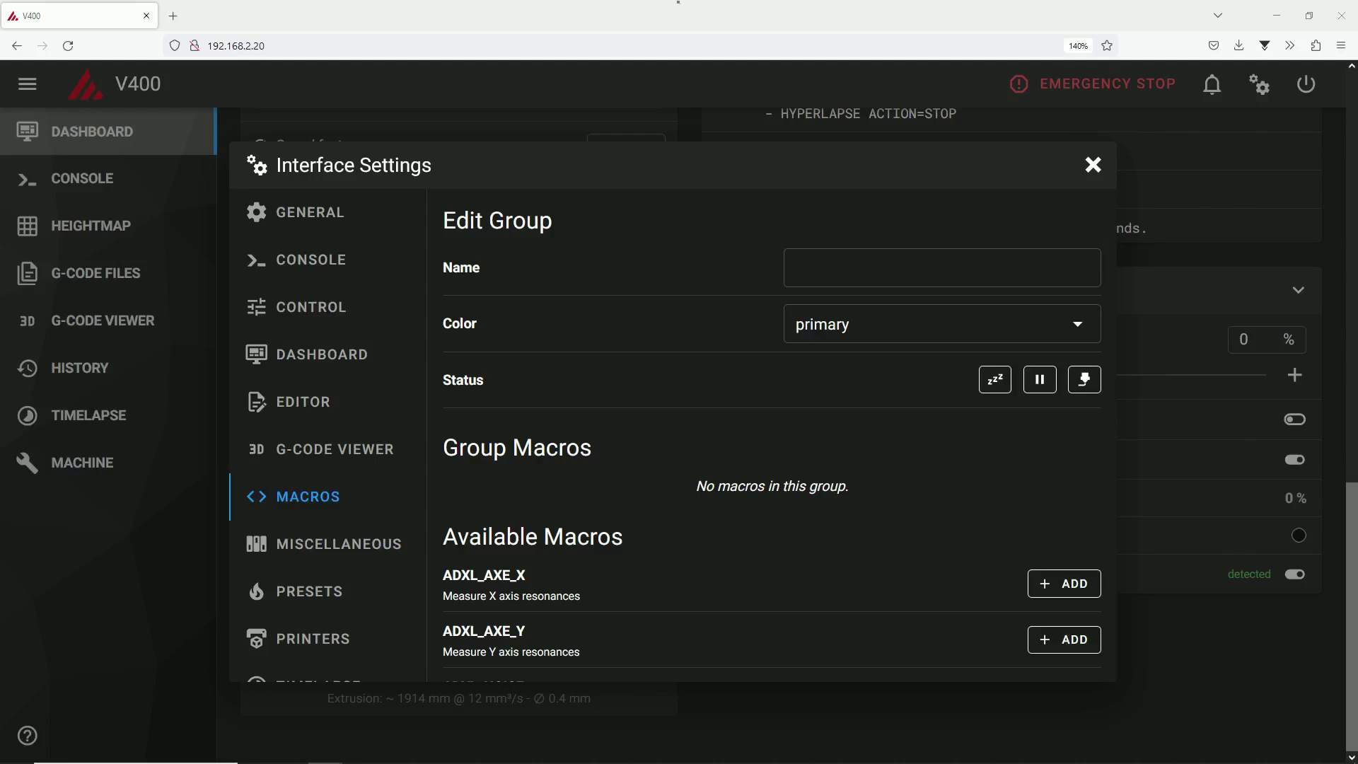
left_click(814, 267)
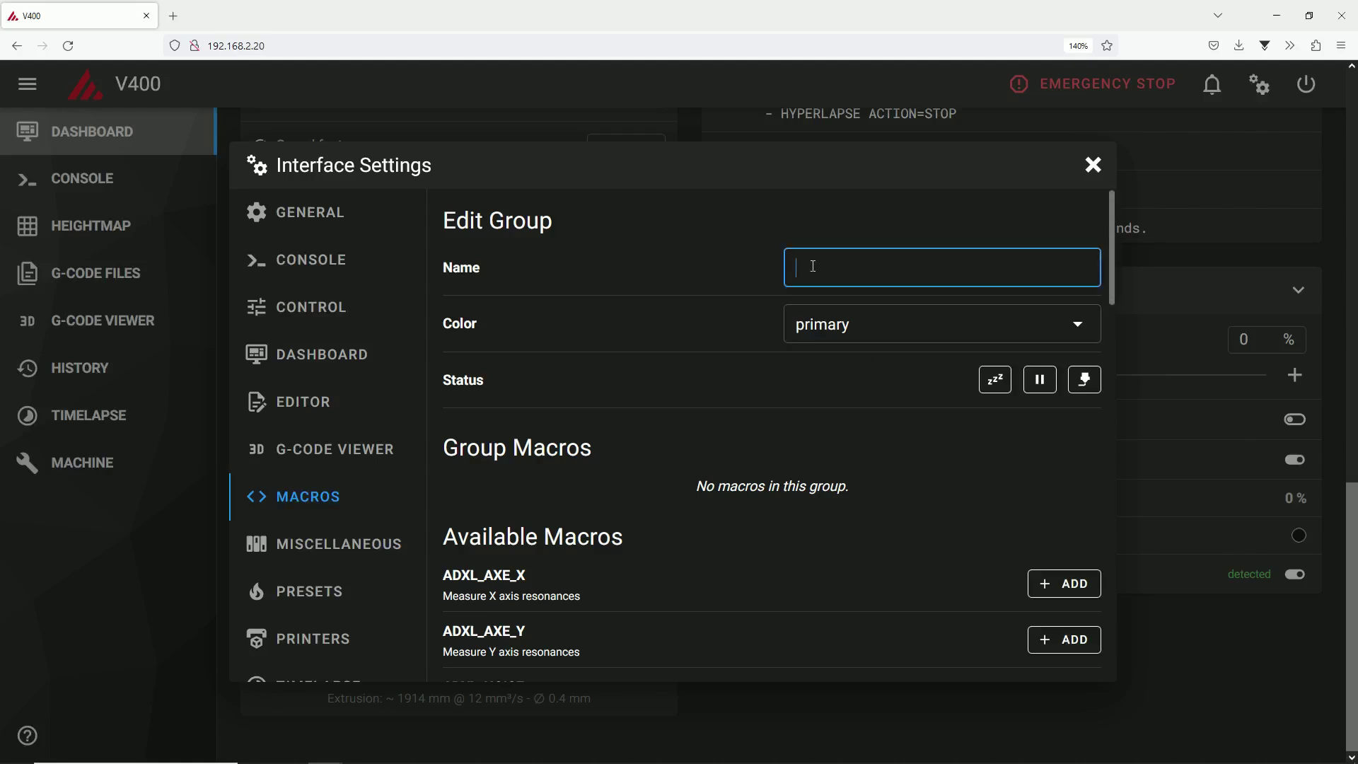
type("Printer Co")
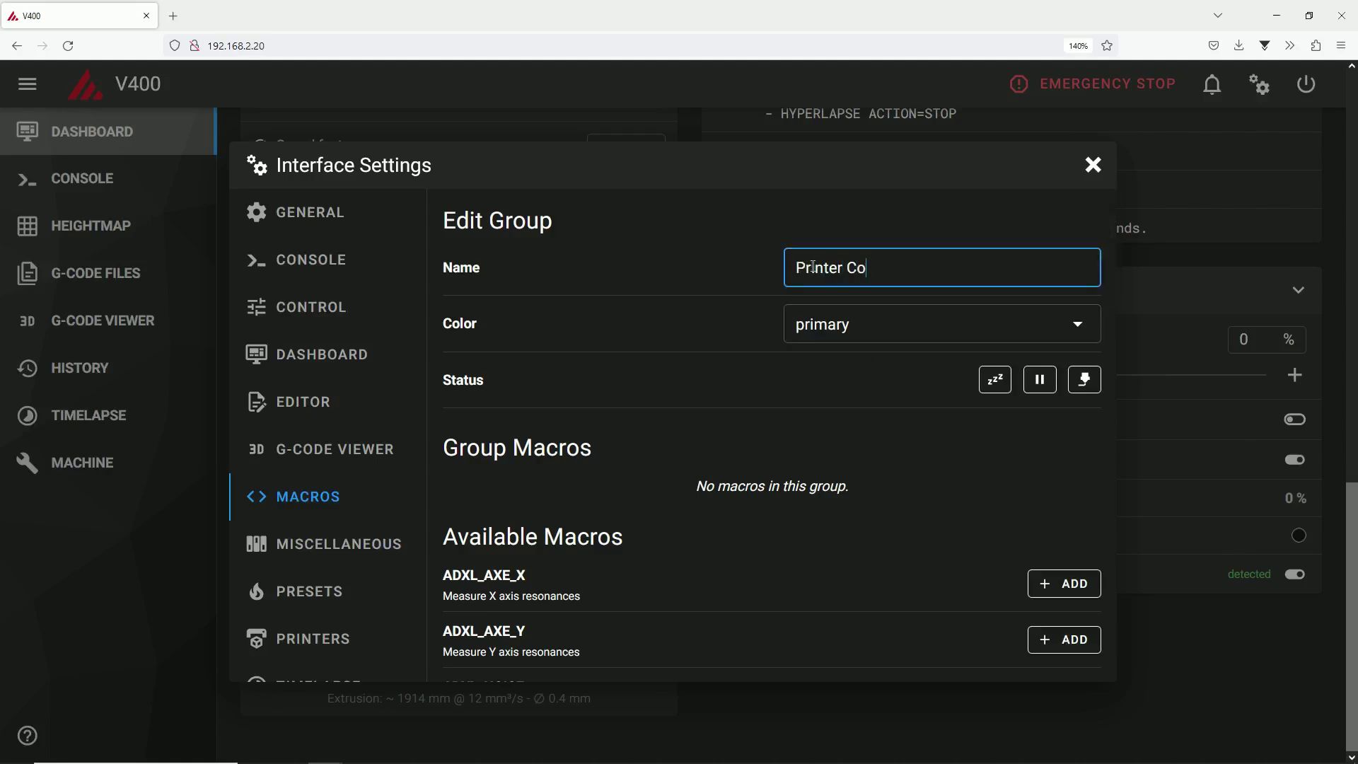
type("ntrol")
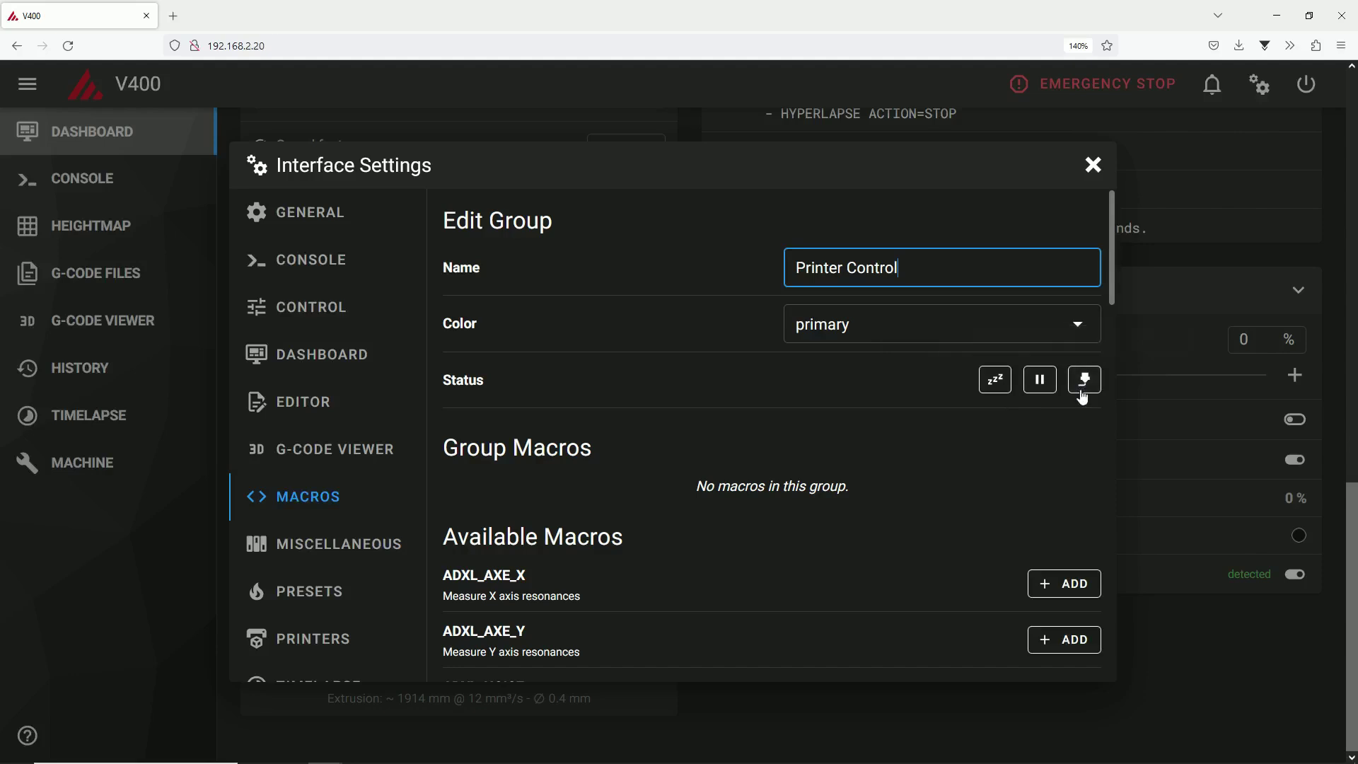
left_click(1084, 386)
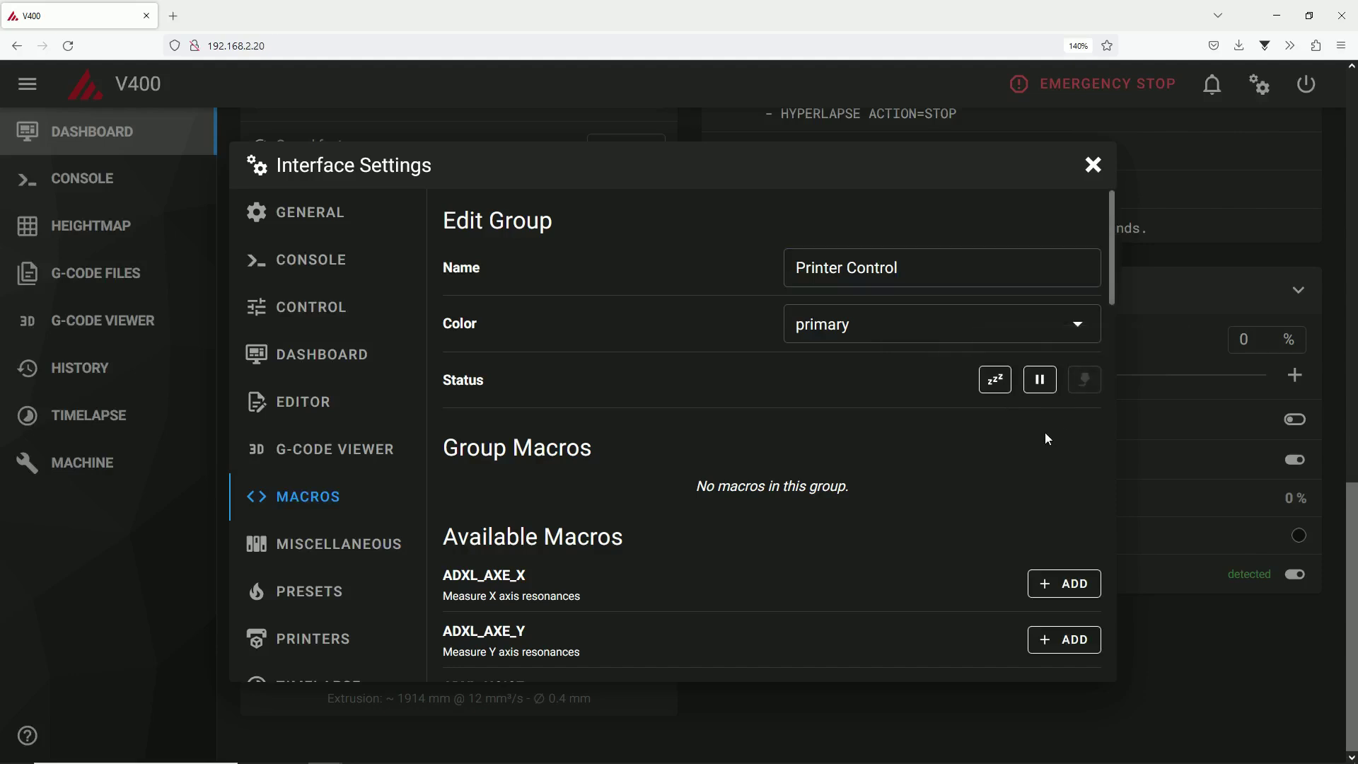
left_click(1083, 385)
- Add END_PRINT and START_PRINT to the Printer Control group
scroll(792, 391, "down", 2)
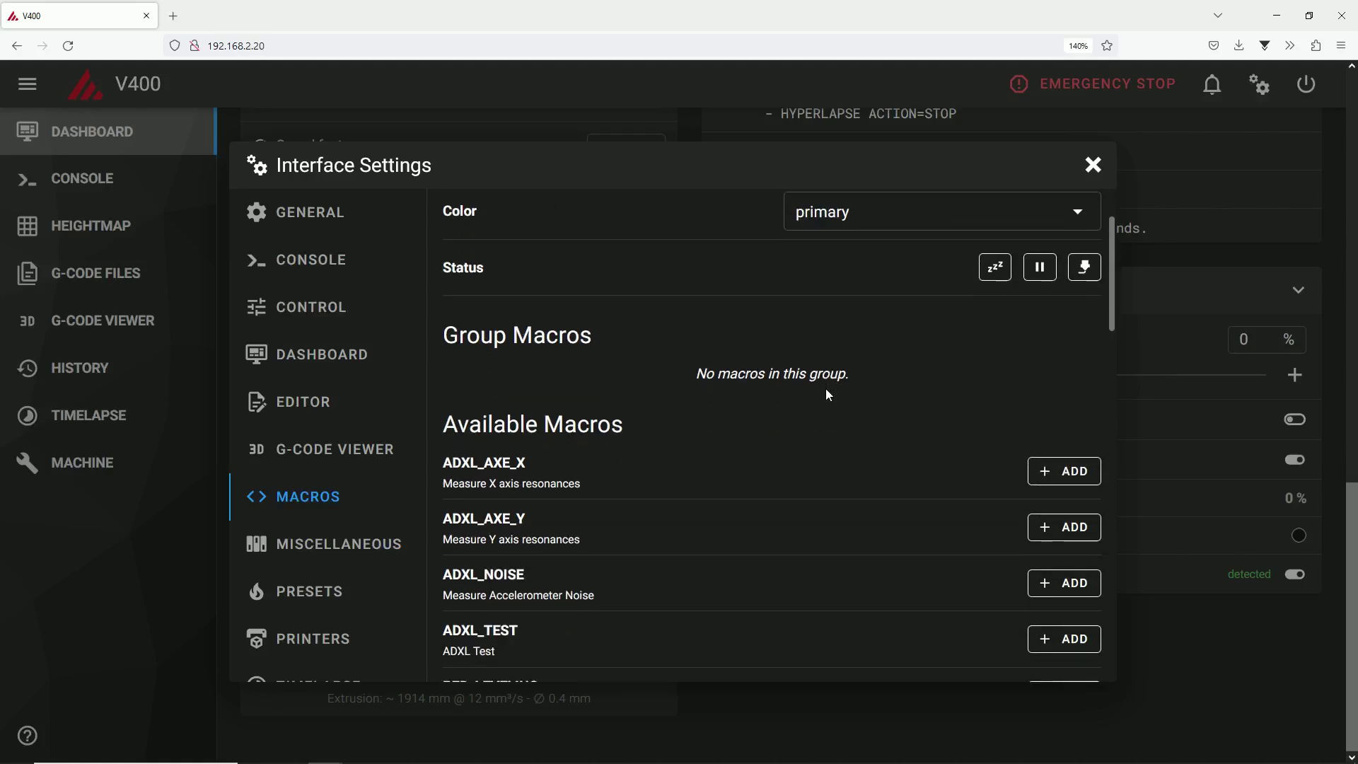
scroll(835, 373, "down", 2)
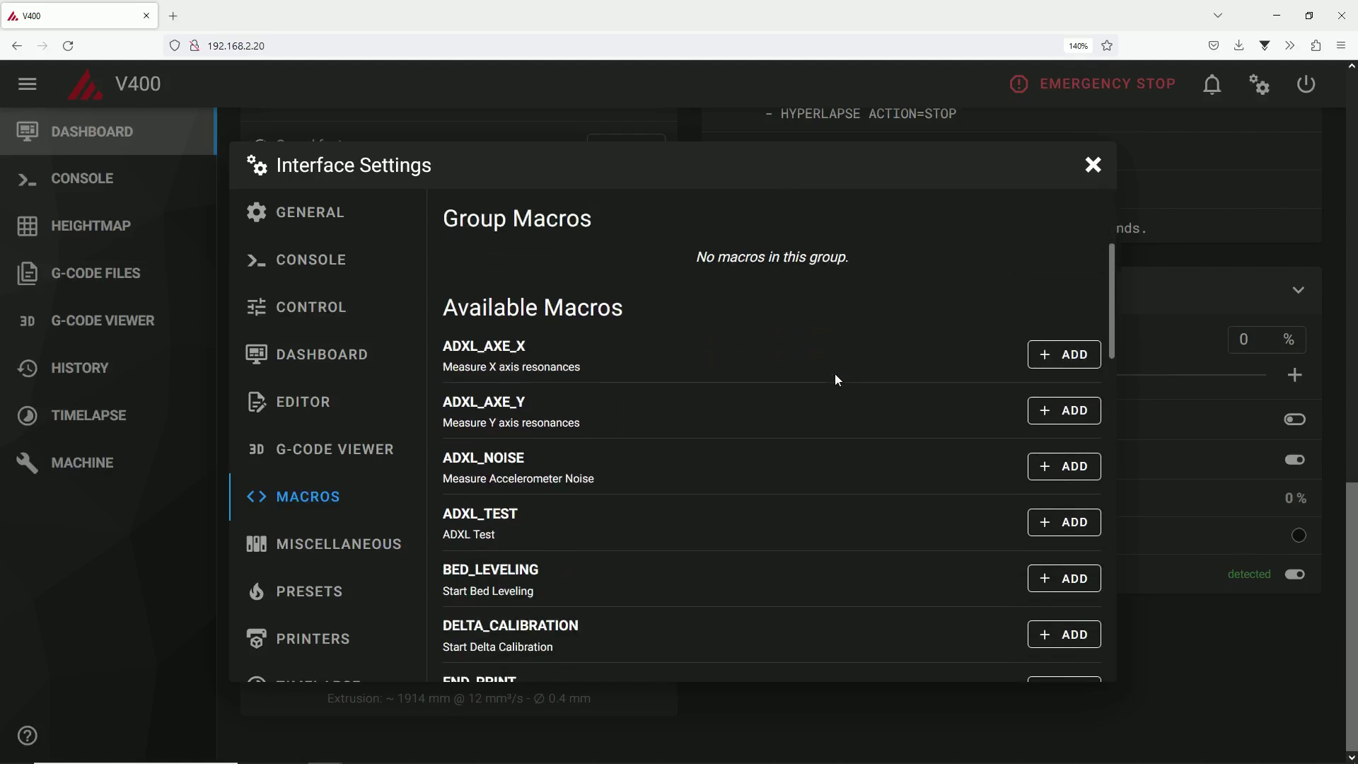
scroll(859, 343, "down", 2)
scroll(861, 341, "down", 2)
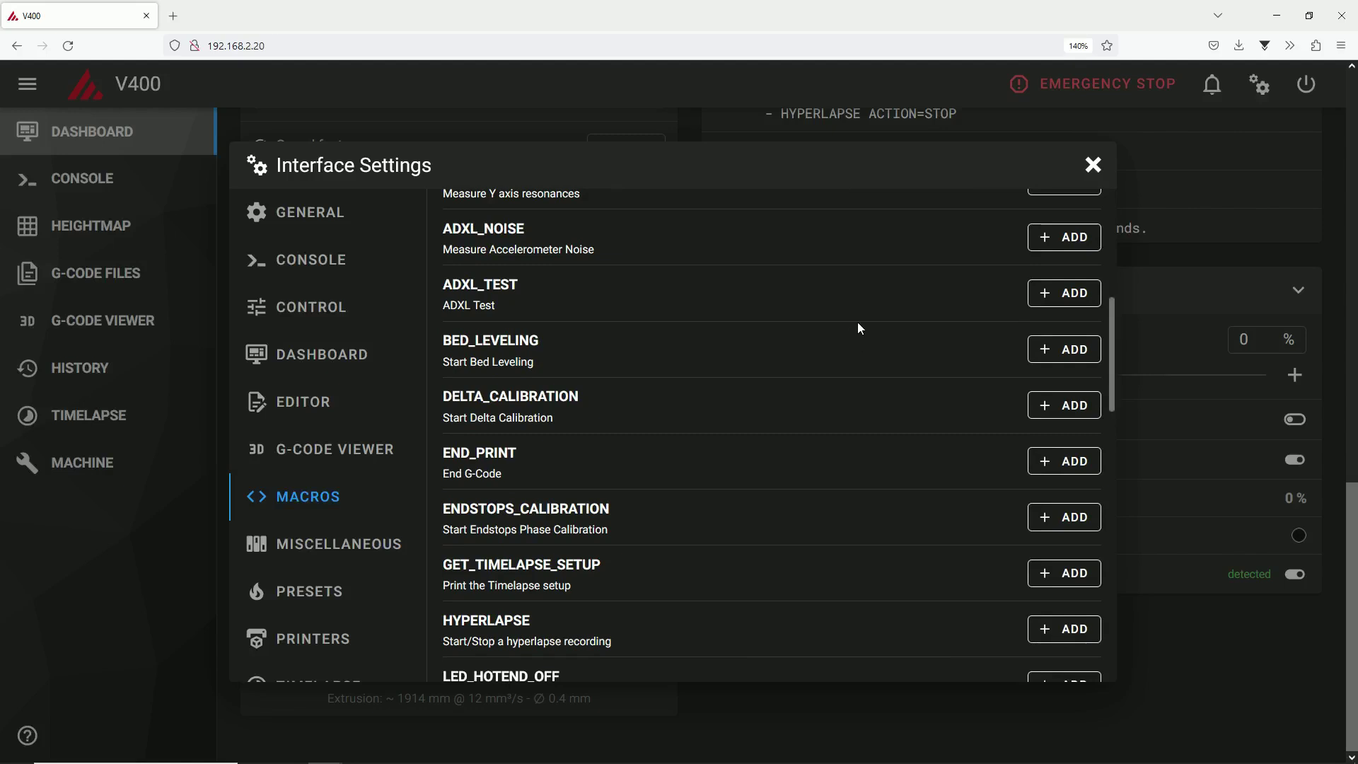
left_click(1040, 464)
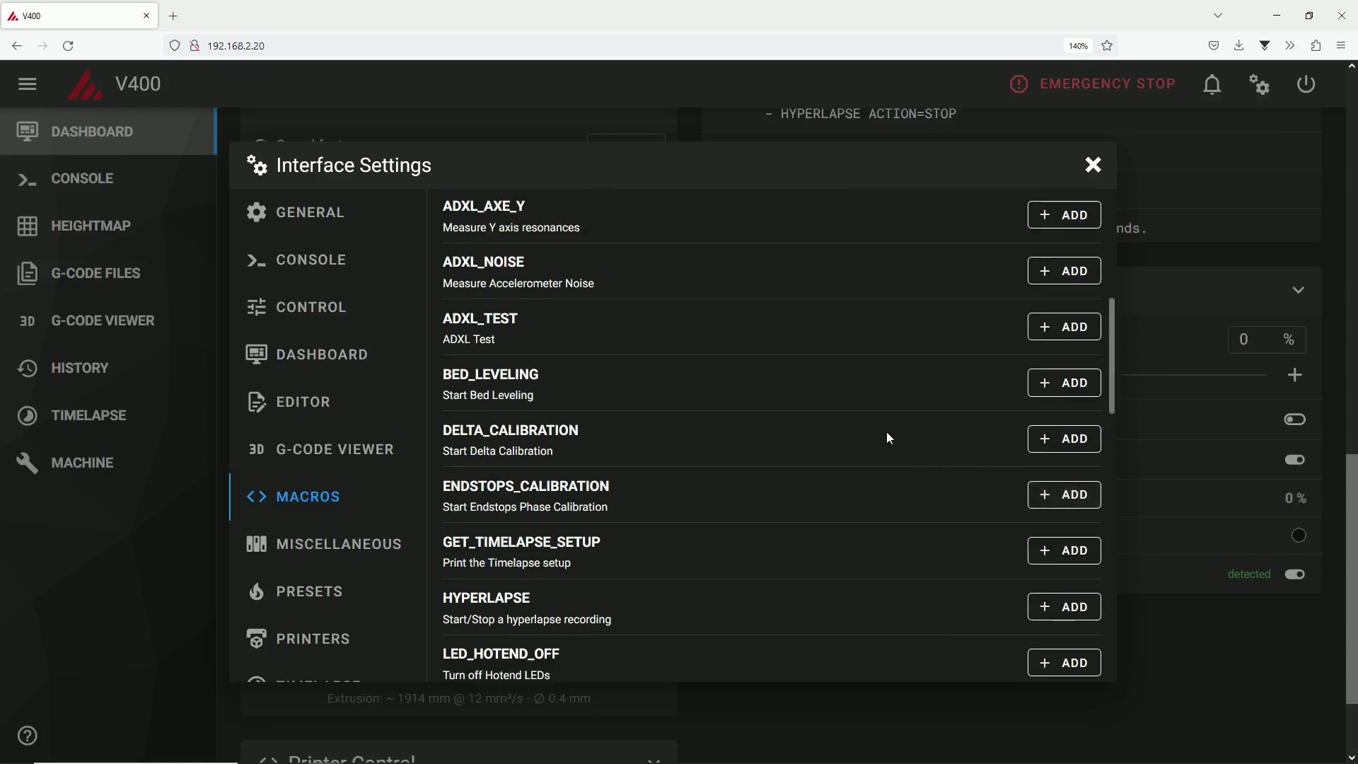
scroll(881, 425, "down", 2)
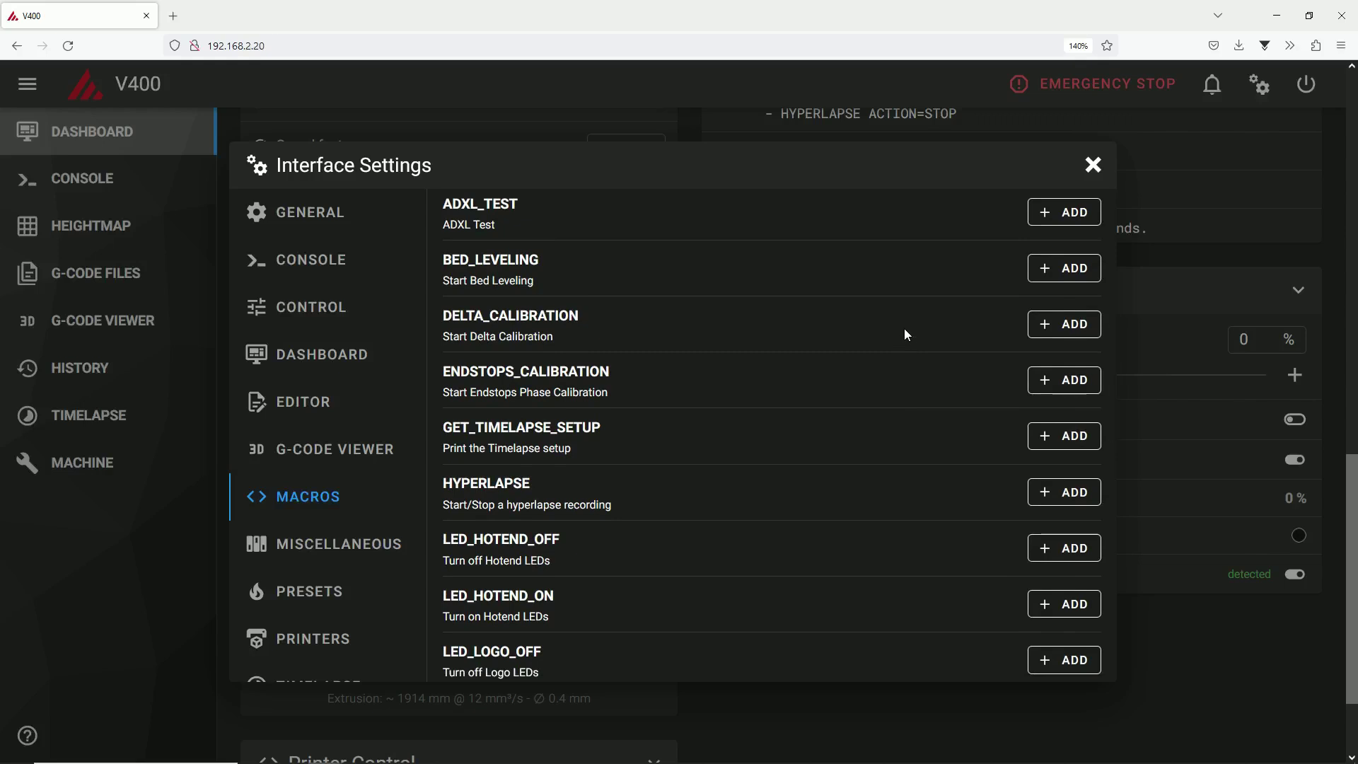
scroll(906, 333, "down", 8)
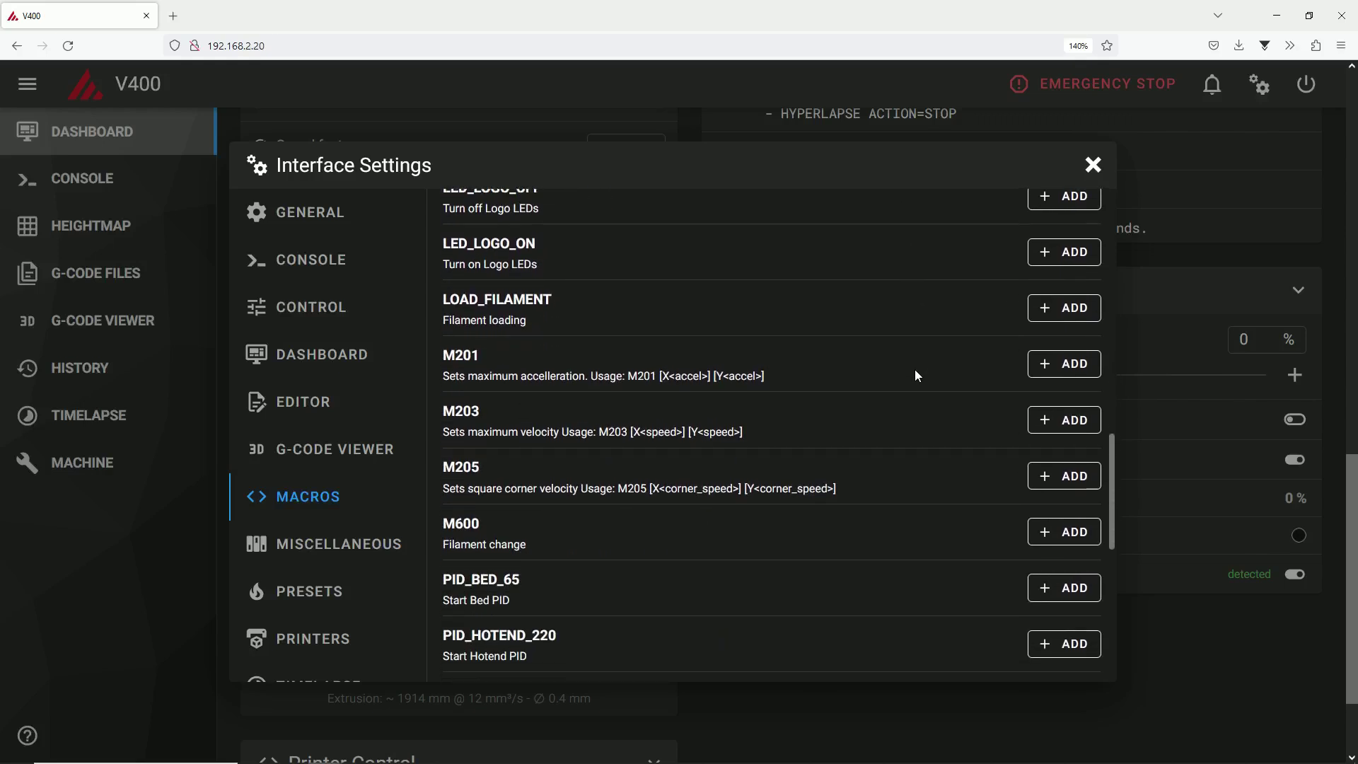
scroll(915, 375, "down", 5)
left_click(1053, 537)
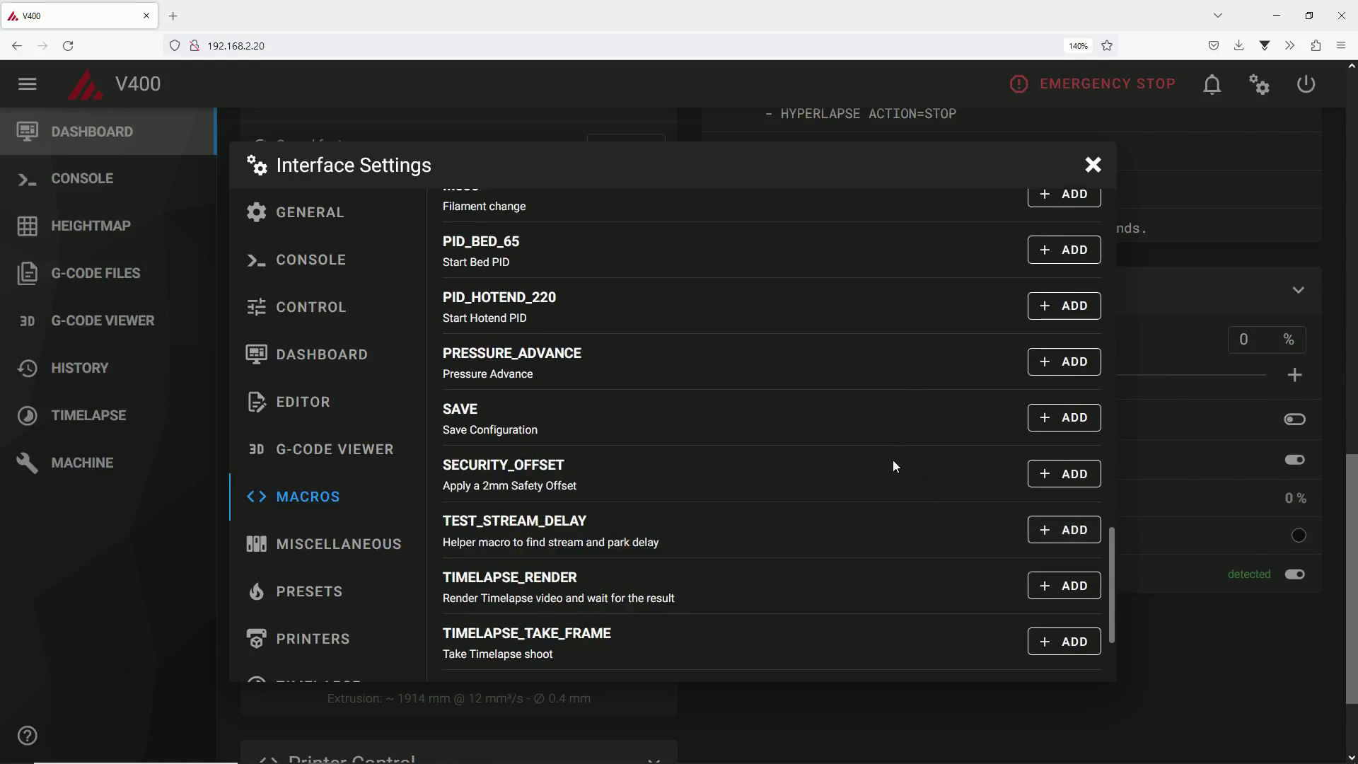
- Add UNLOAD_FILAMENT, M600 and SECURITY_OFFSET to the group and return to the groups list
scroll(893, 474, "down", 3)
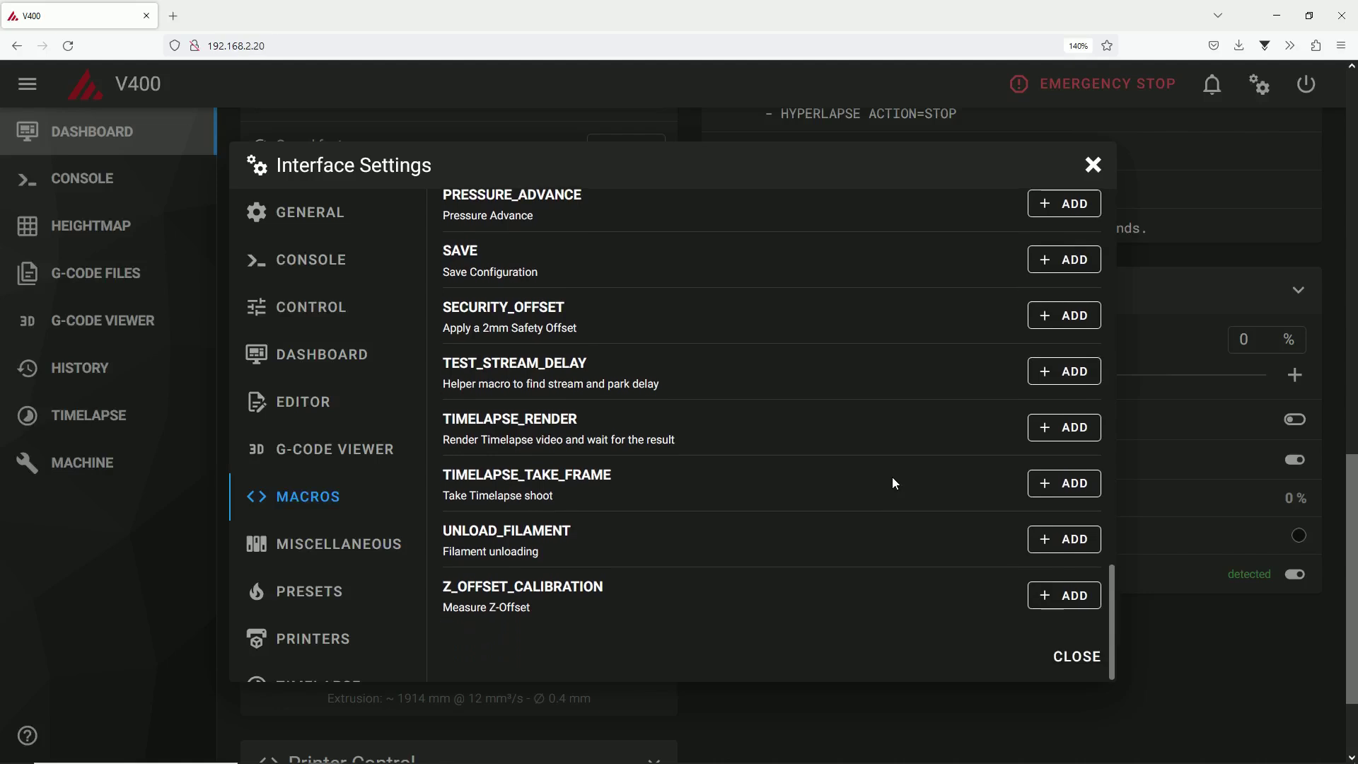
scroll(893, 478, "up", 7)
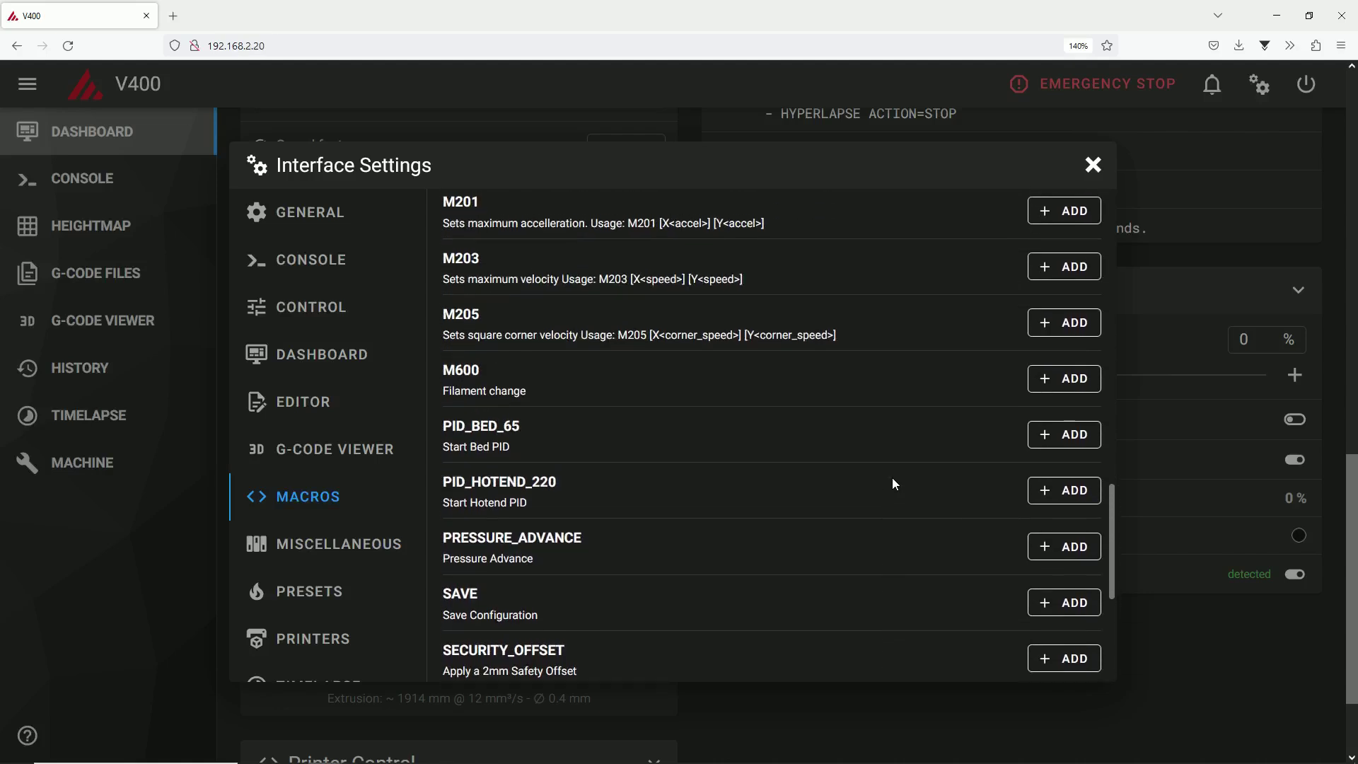
scroll(893, 476, "up", 4)
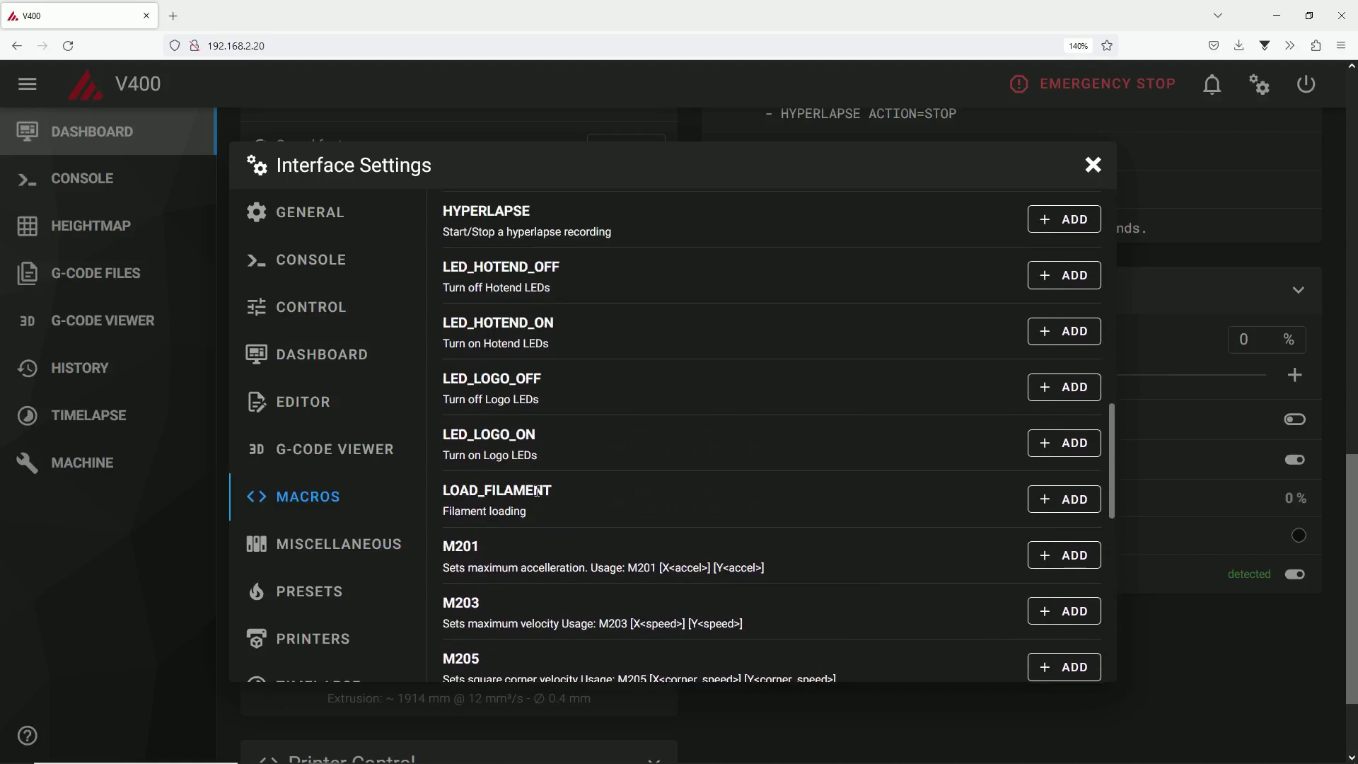
scroll(996, 504, "down", 11)
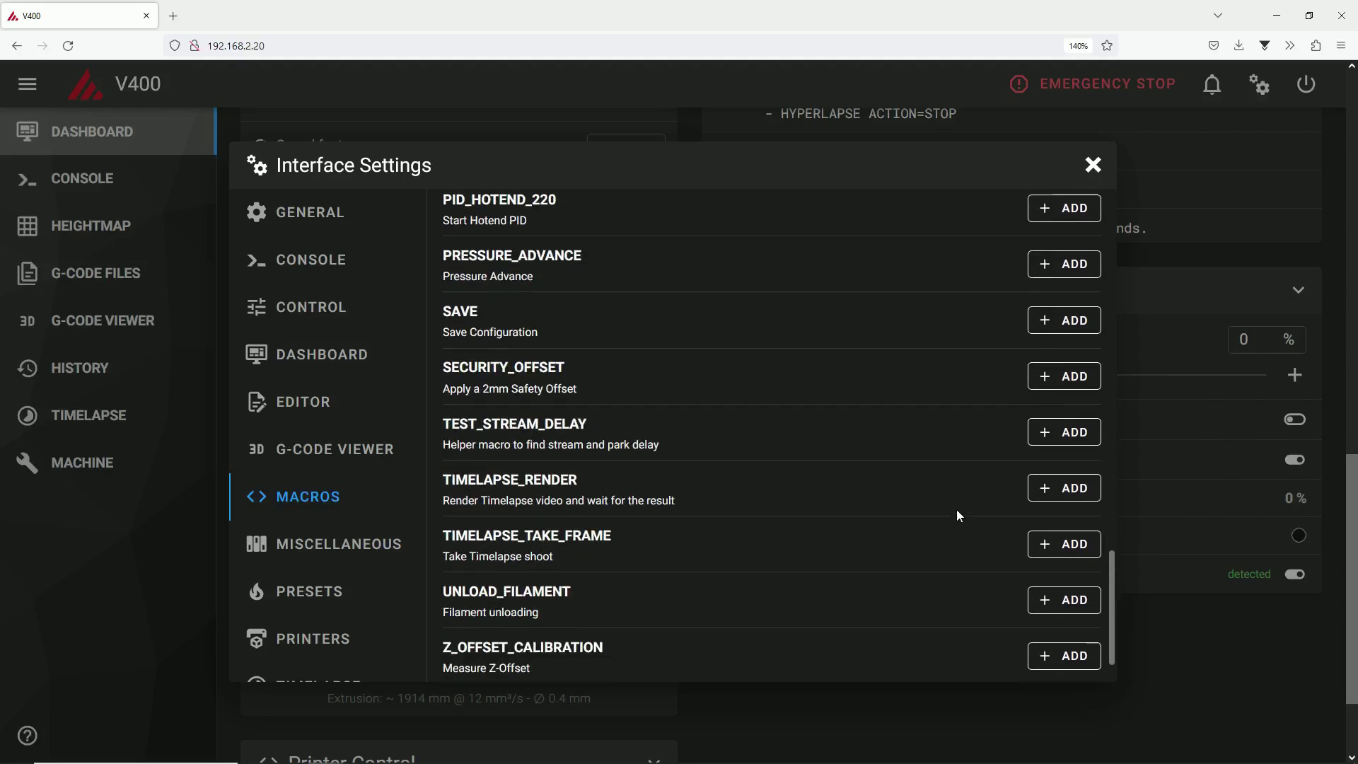
scroll(951, 520, "down", 1)
left_click(1086, 539)
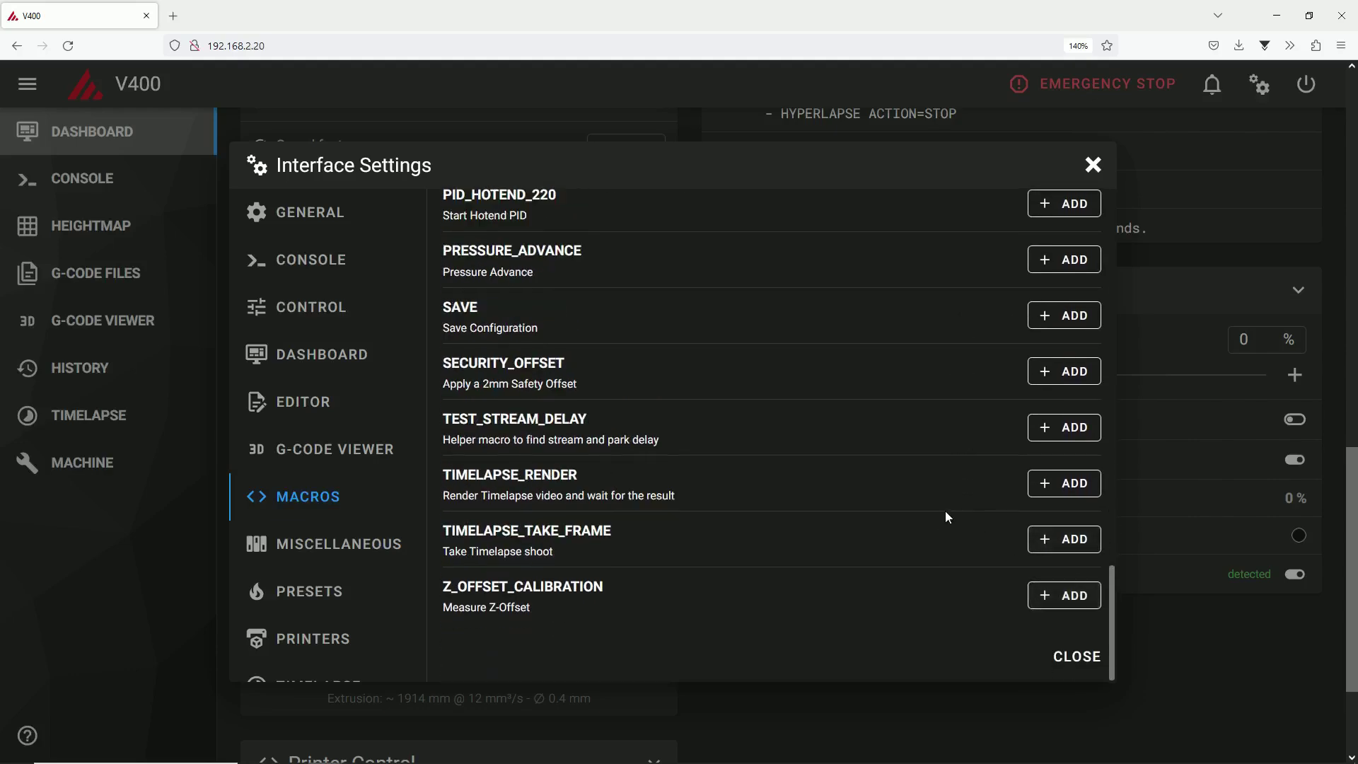
scroll(945, 510, "up", 4)
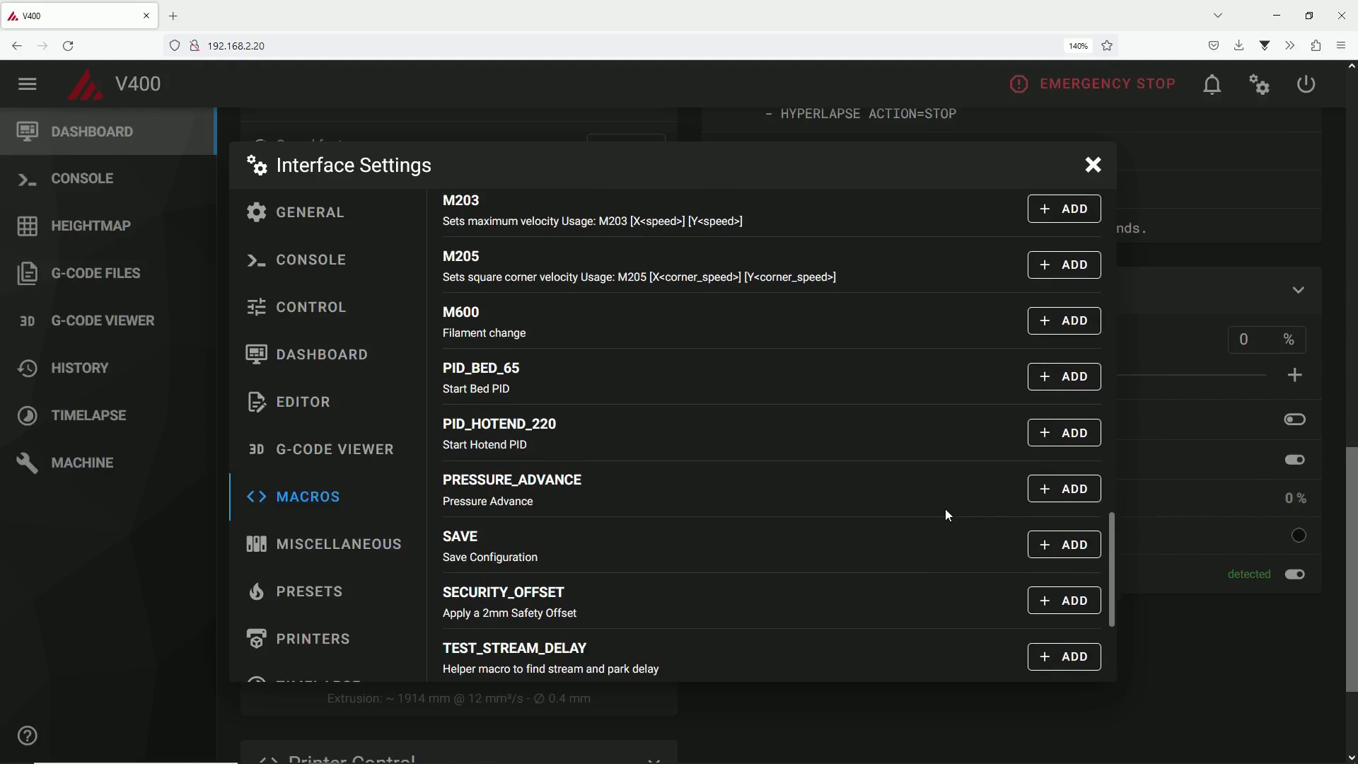
scroll(945, 508, "up", 2)
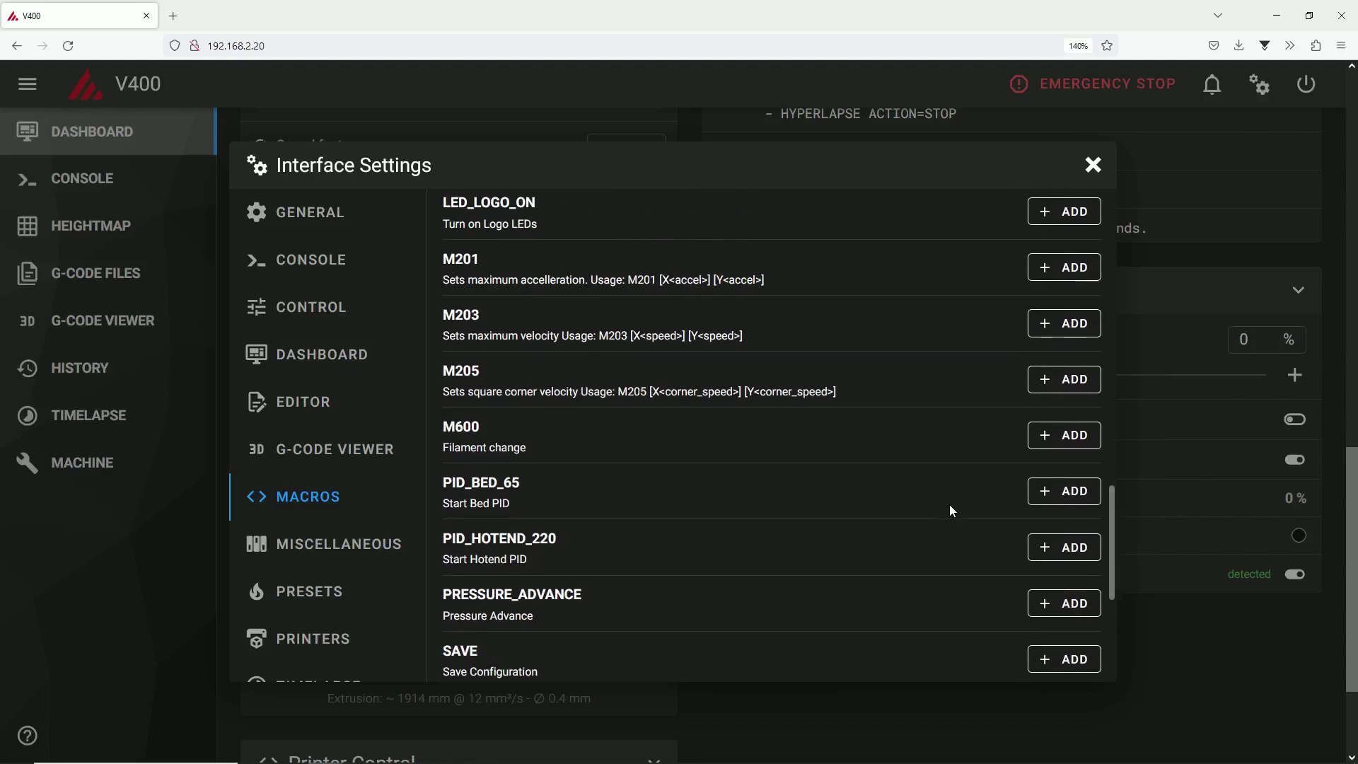
left_click(1066, 440)
scroll(902, 447, "down", 2)
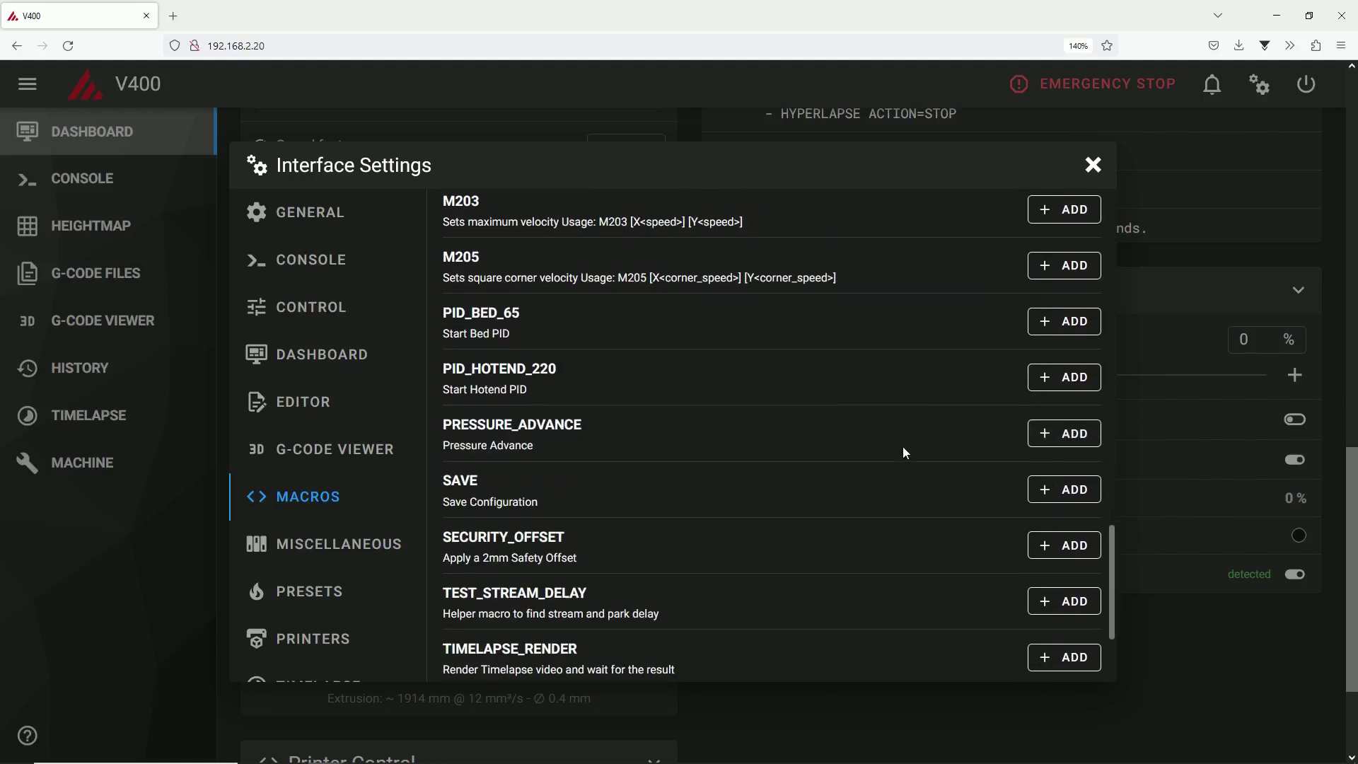
left_click(1064, 546)
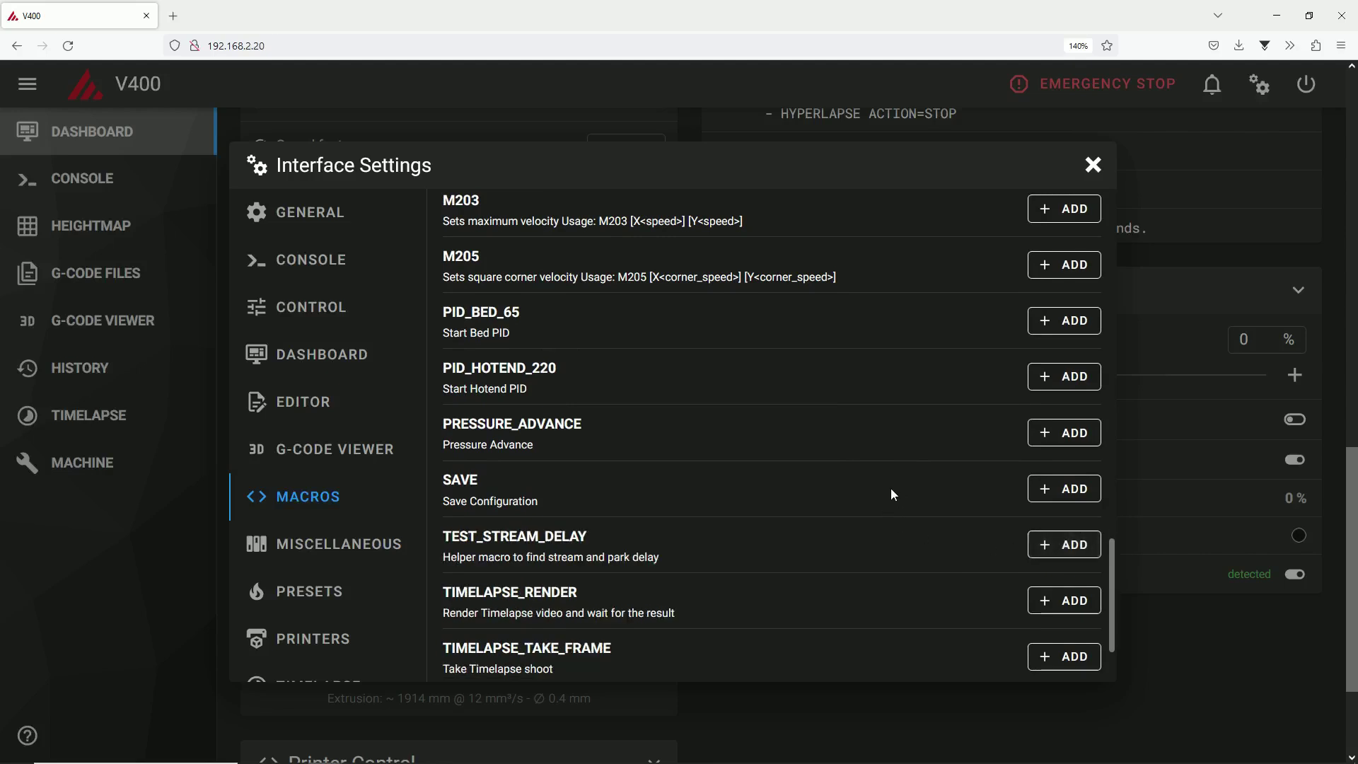
scroll(892, 493, "down", 2)
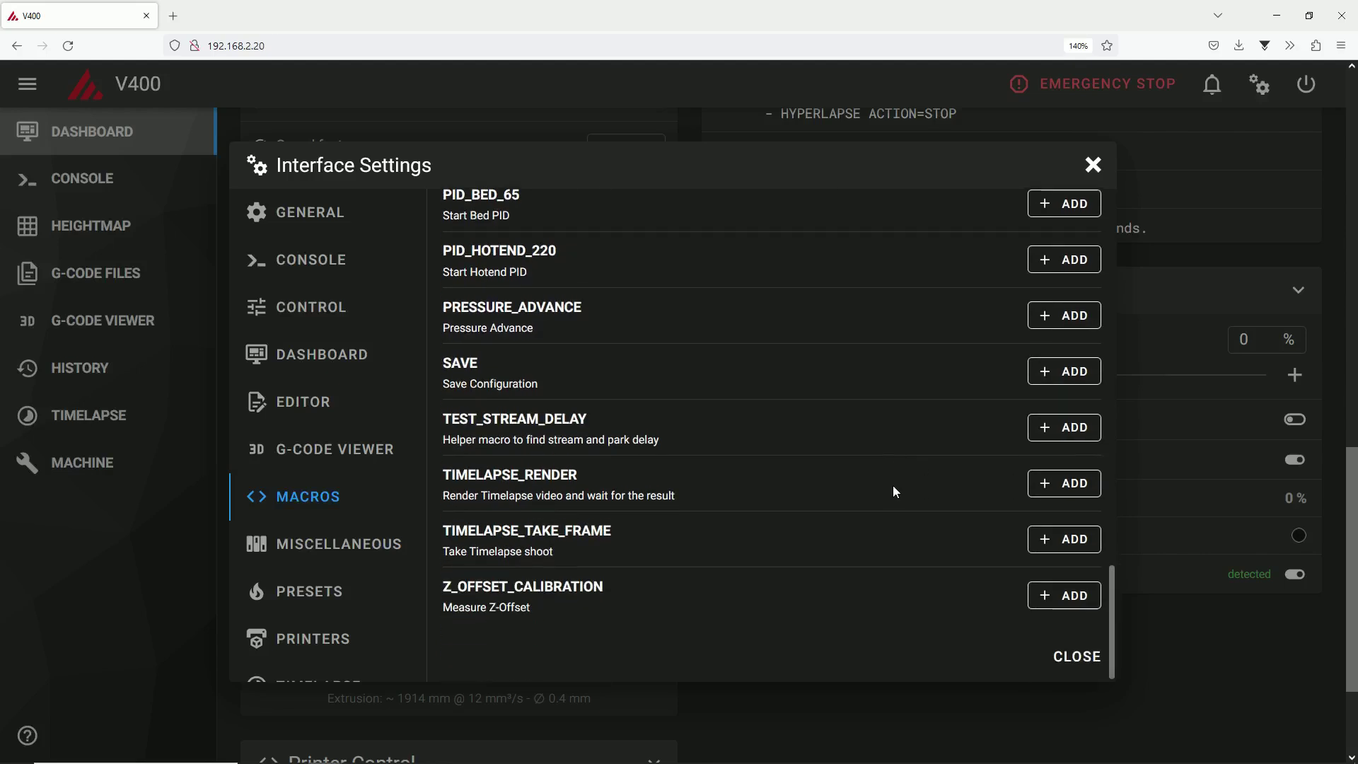
left_click(1075, 656)
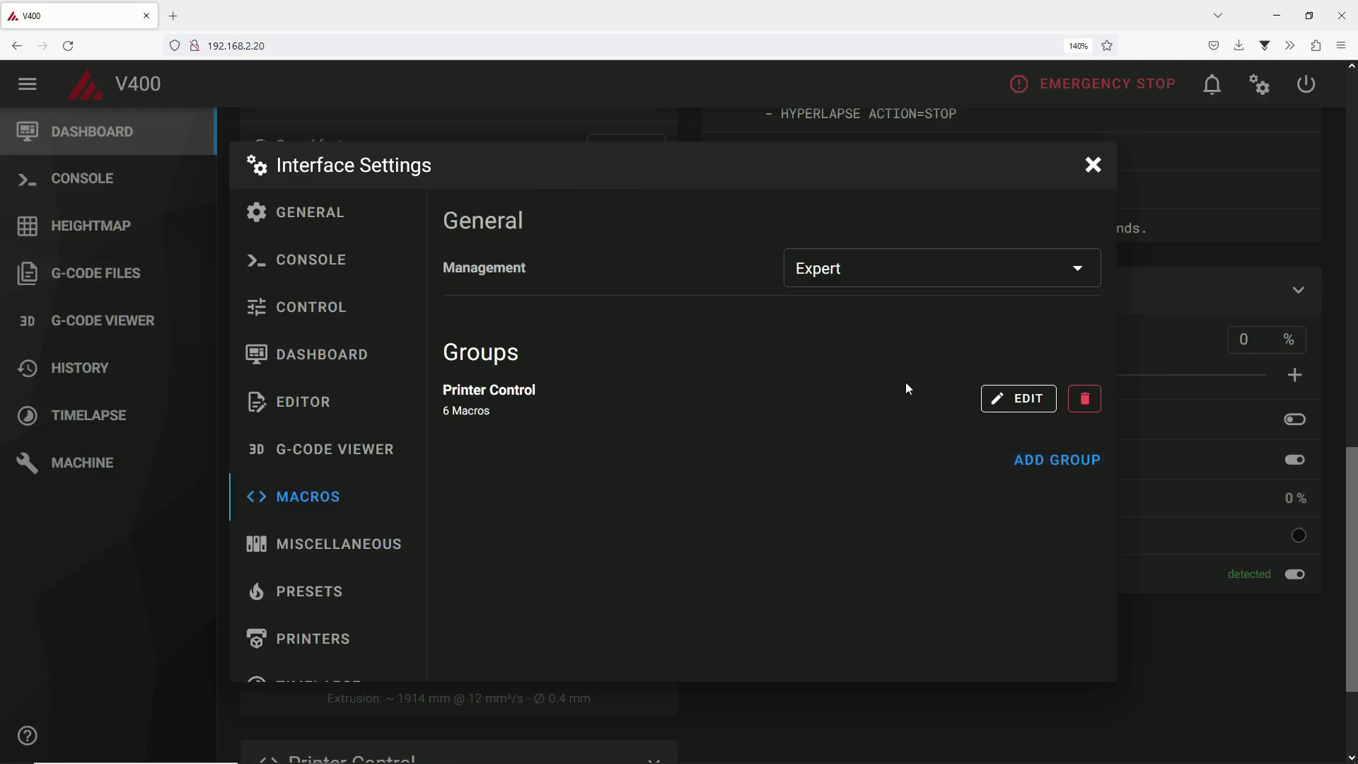
- Close the settings, then collapse and re-expand the Printer Control panel to check its buttons
left_click(1093, 165)
scroll(740, 576, "down", 2)
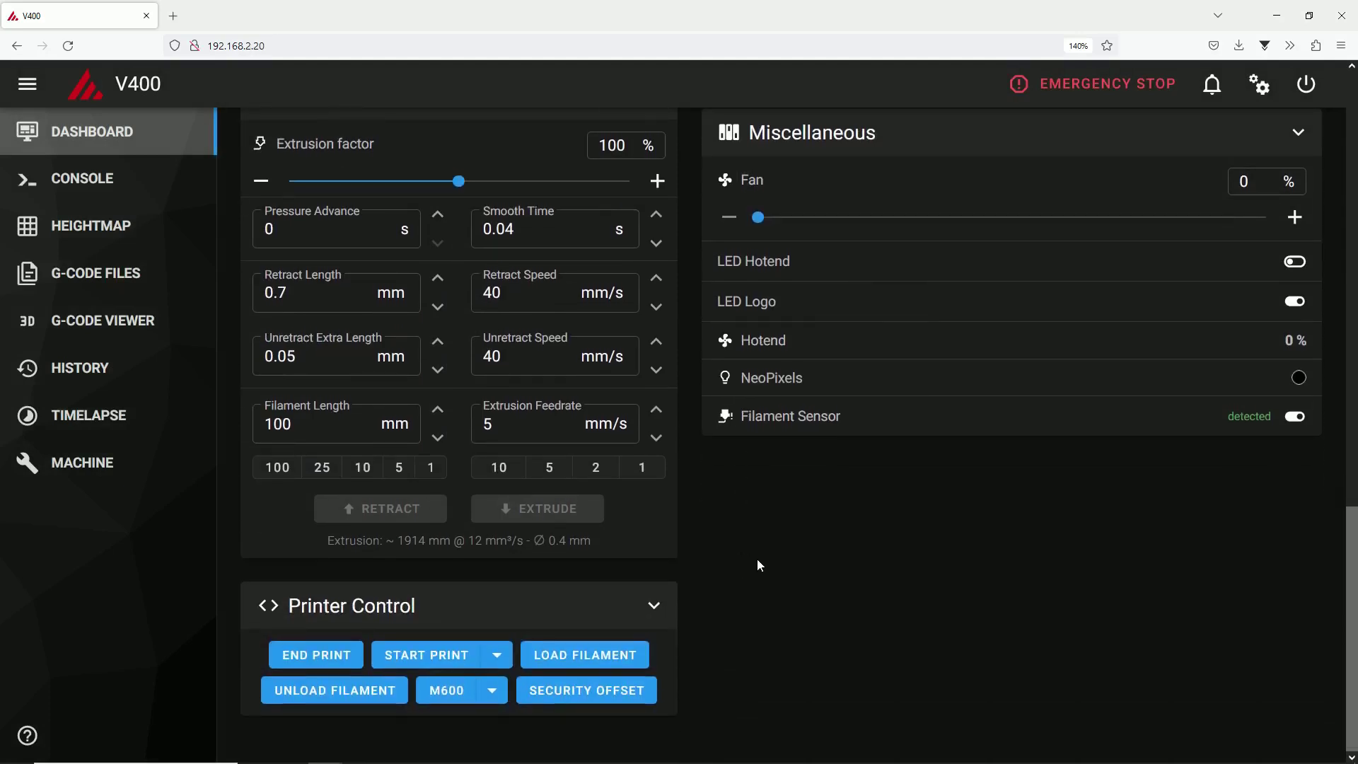
left_click(655, 605)
left_click(657, 692)
scroll(722, 661, "down", 1)
scroll(705, 637, "up", 4)
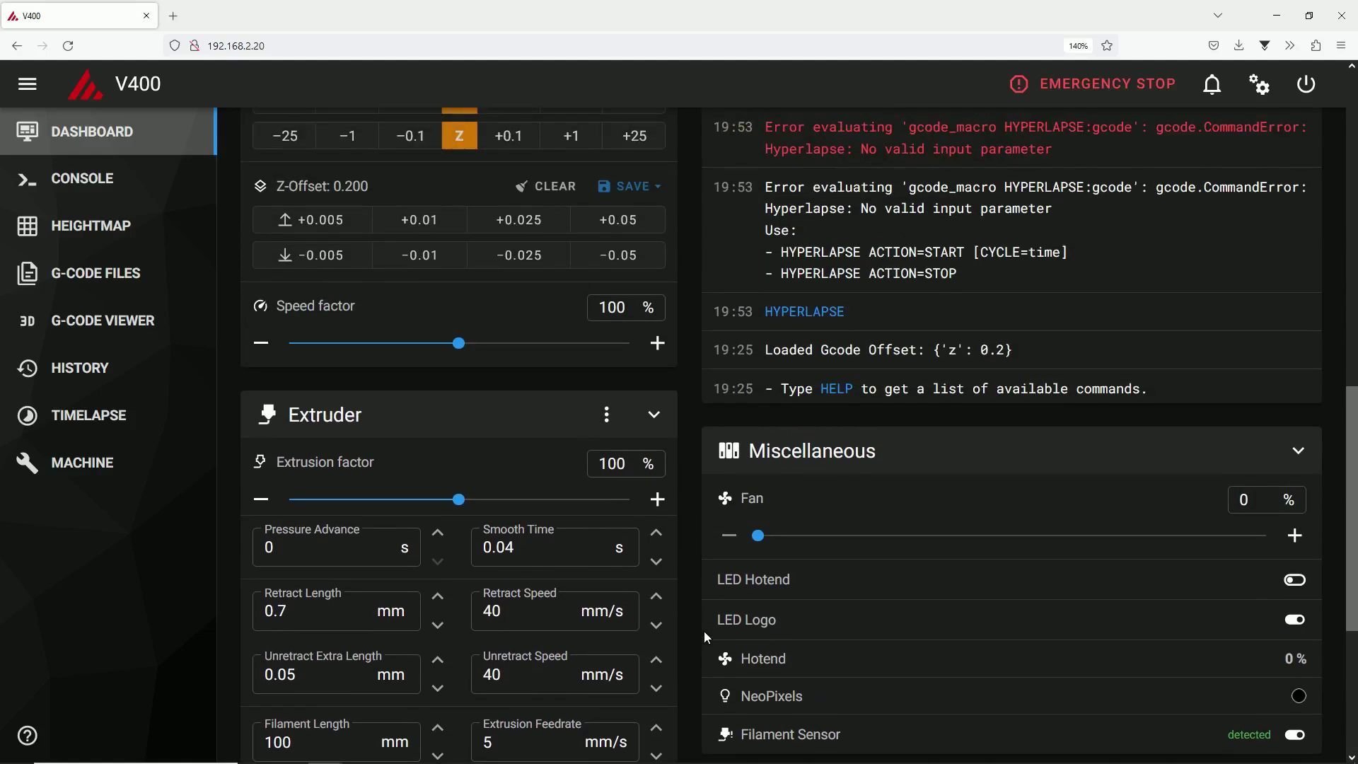
scroll(703, 631, "up", 10)
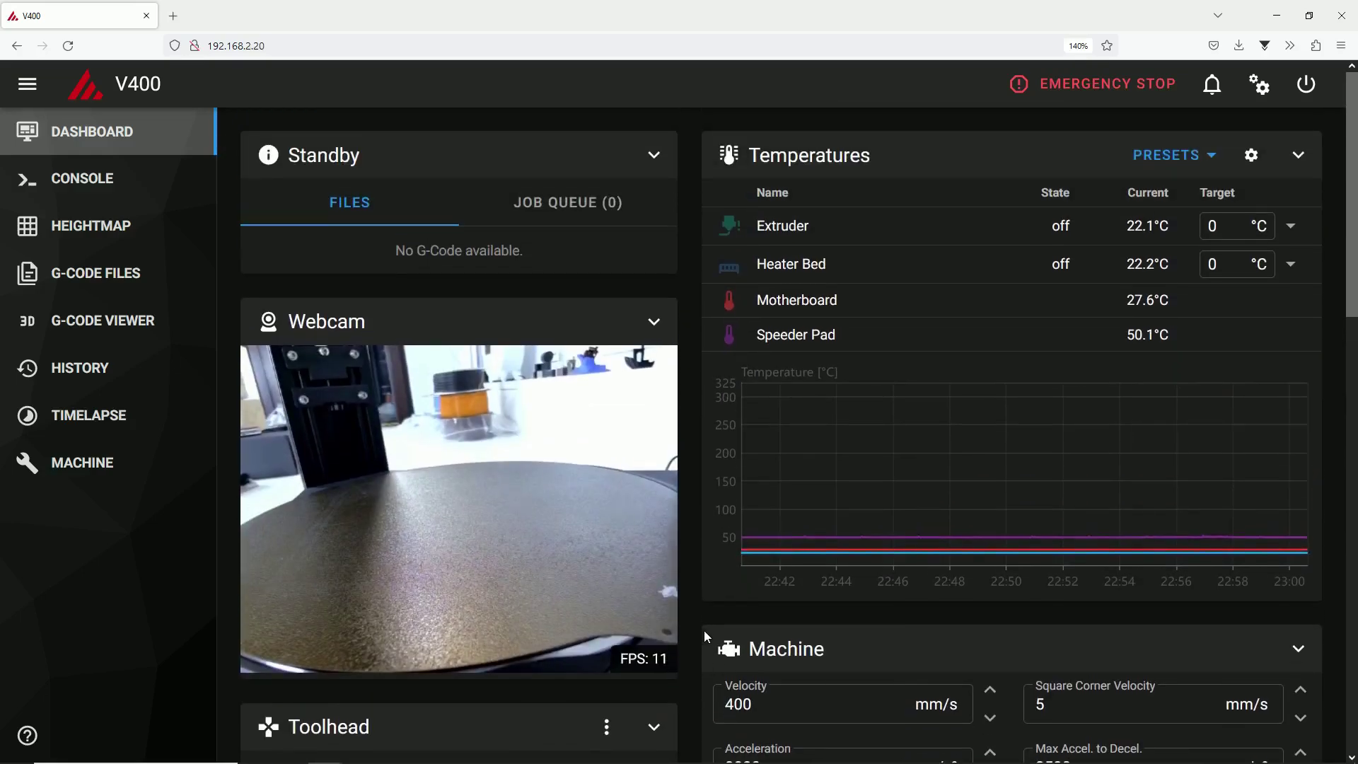
scroll(703, 631, "down", 10)
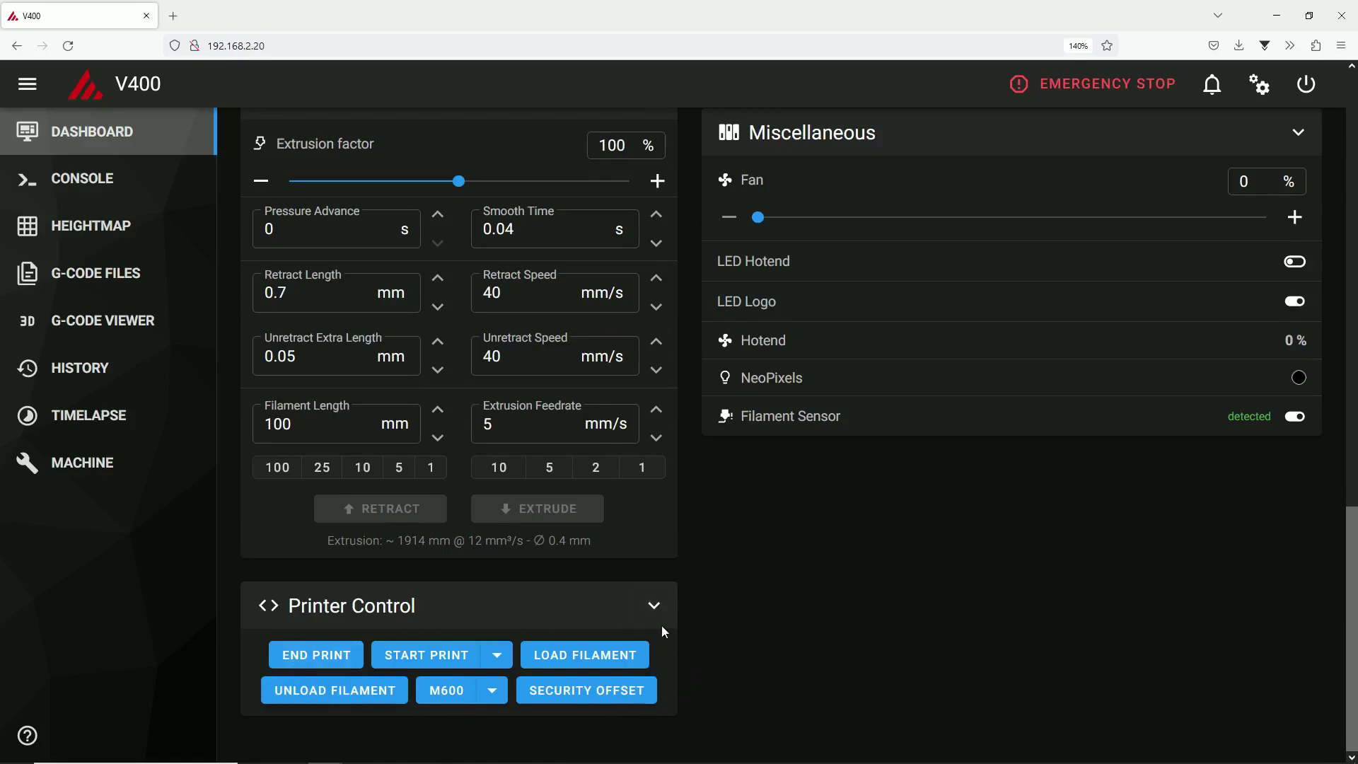
- Create a new macro group named 'Calibration'
left_click(1259, 85)
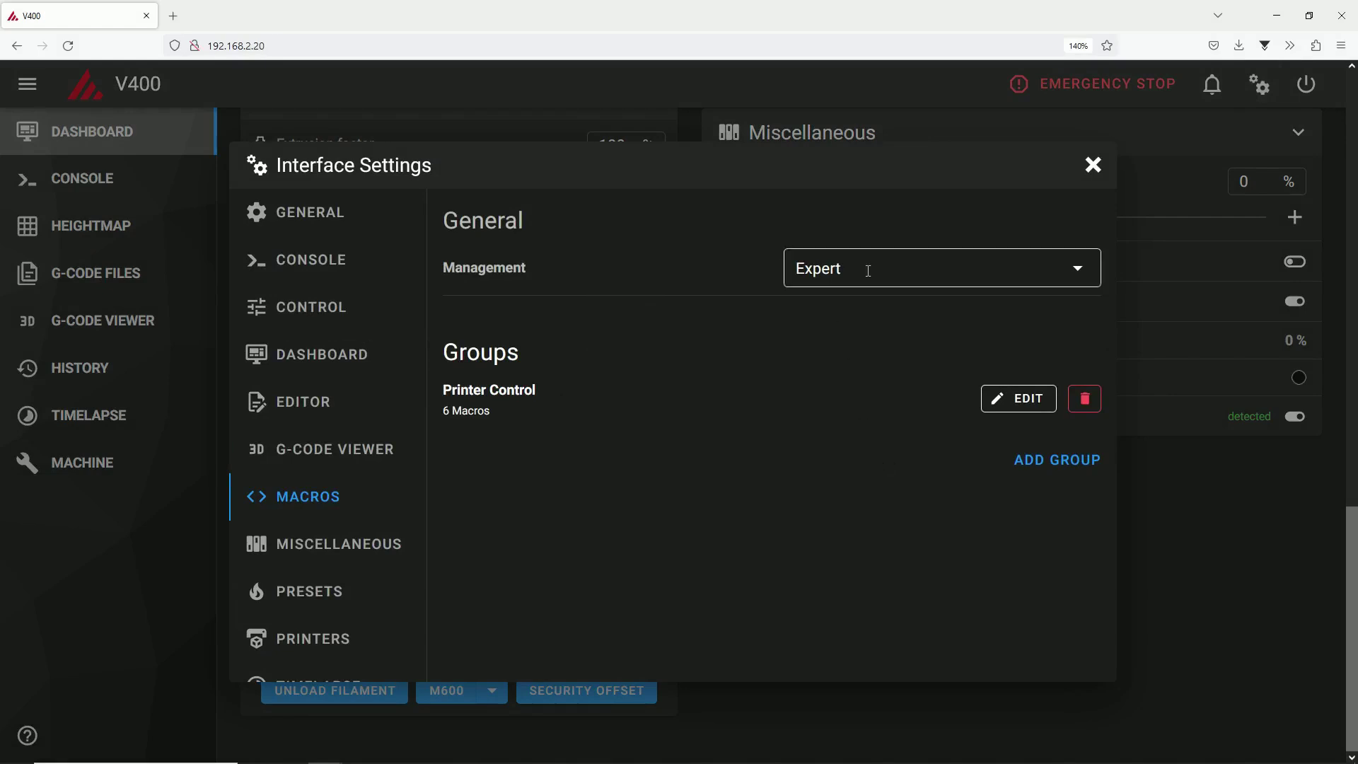
left_click(1024, 460)
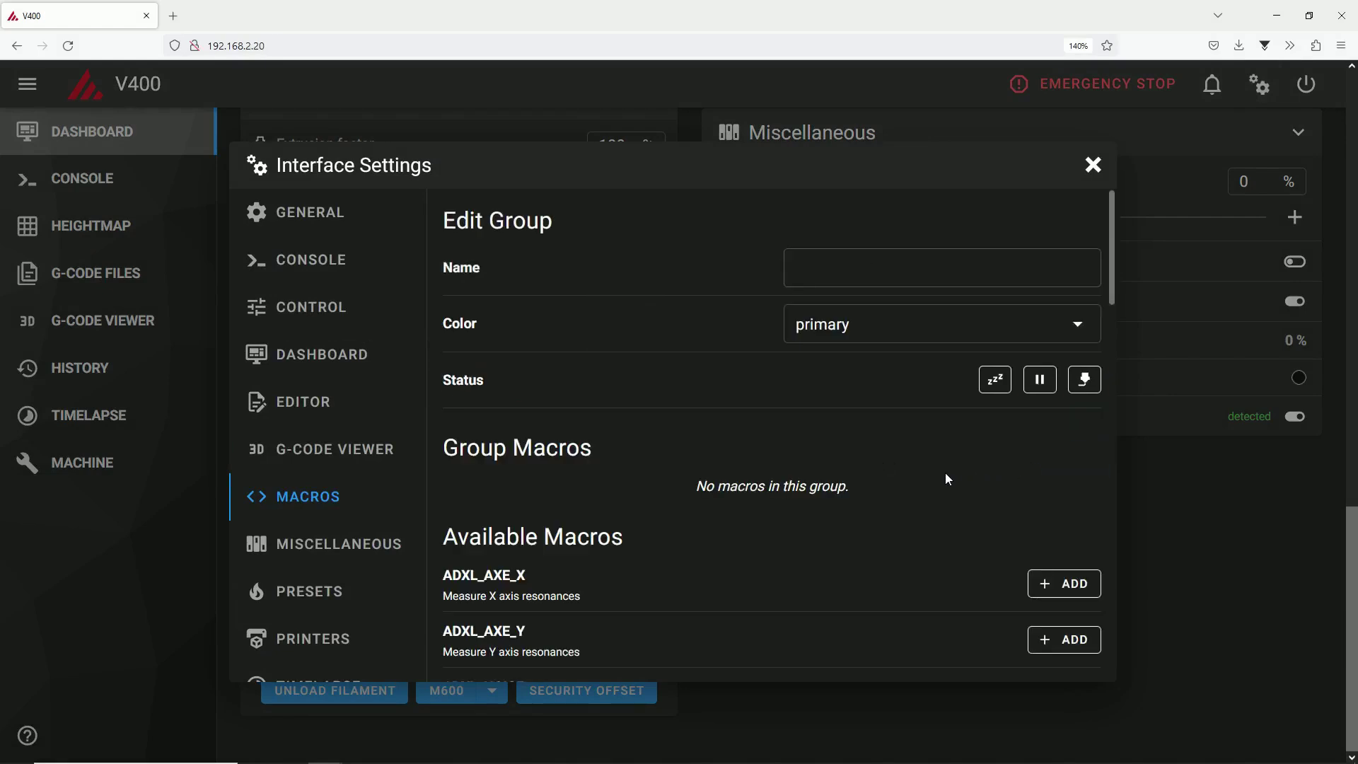
left_click(836, 269)
type("Calibration")
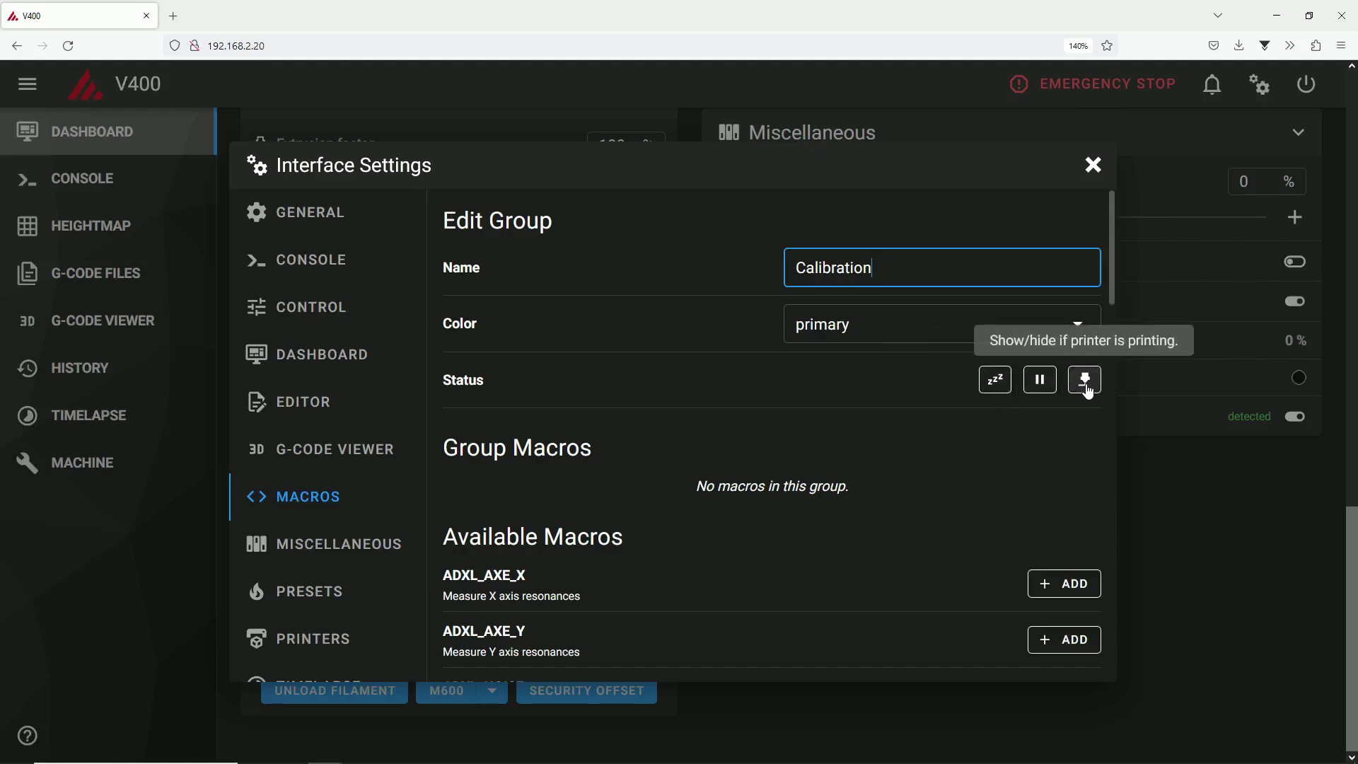
- Set the Calibration group to hide while printing and while paused
left_click(1087, 385)
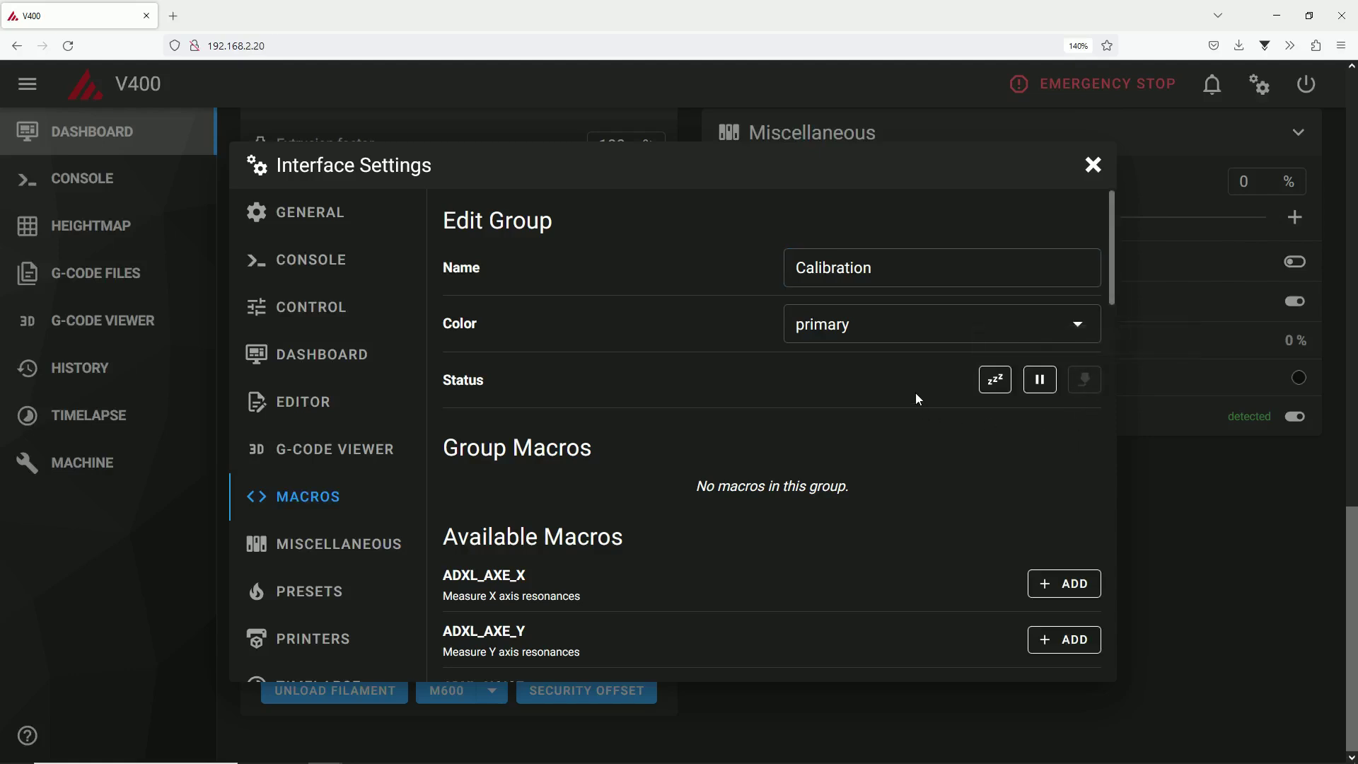
scroll(940, 388, "down", 3)
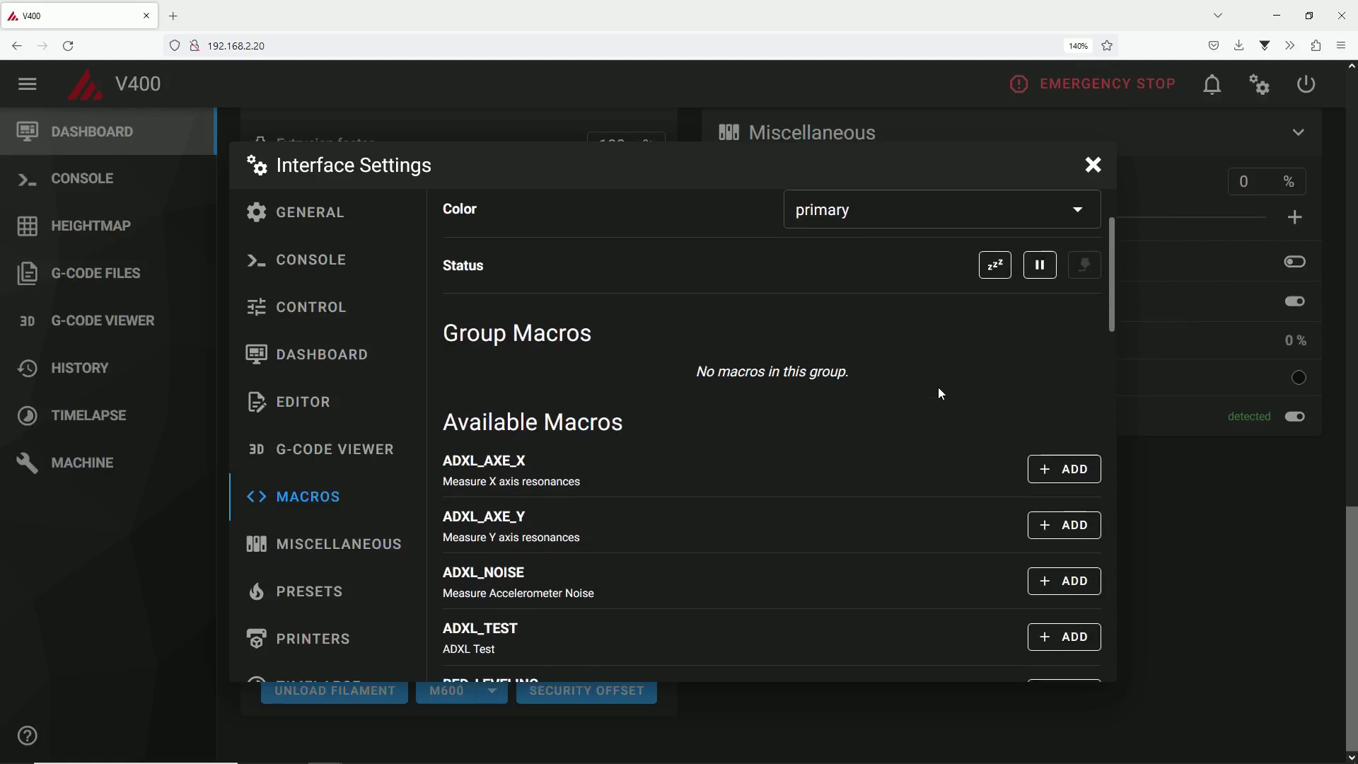
scroll(939, 389, "down", 3)
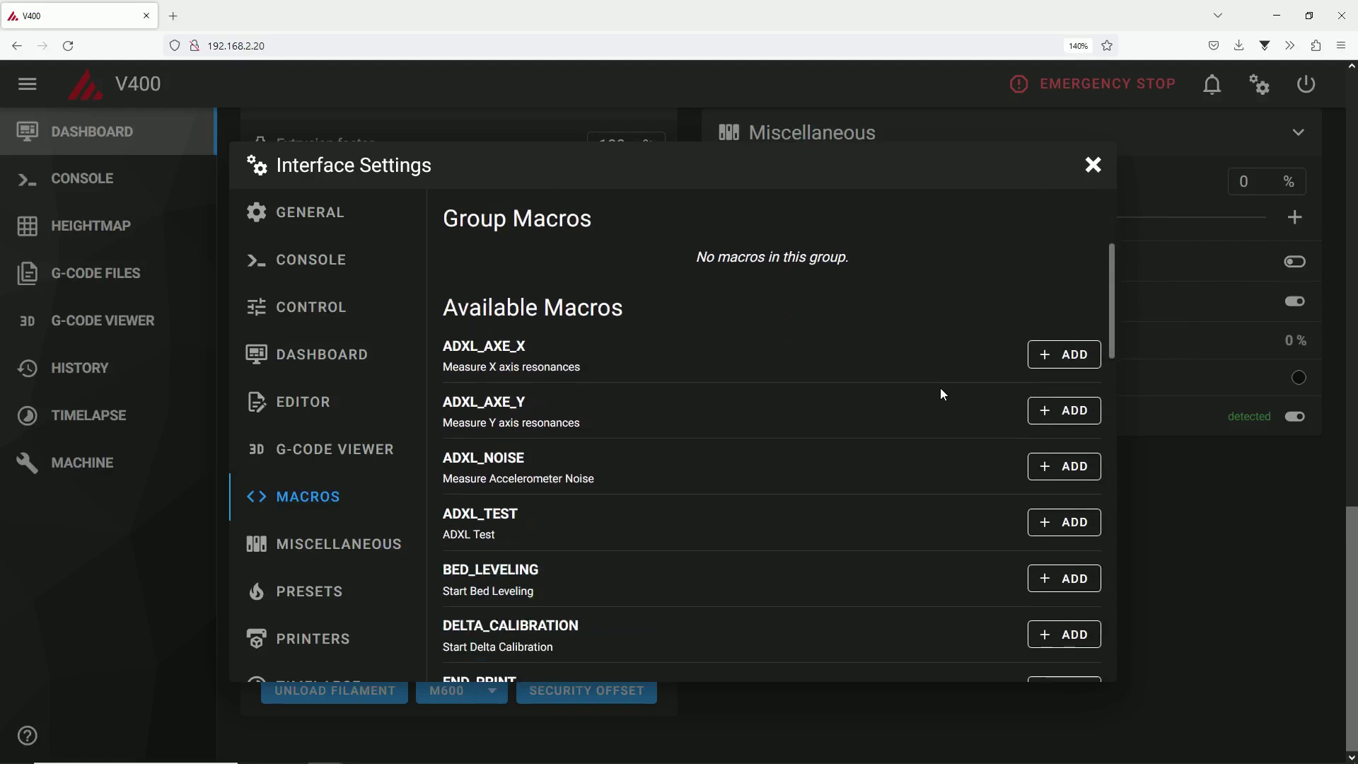
scroll(941, 389, "up", 3)
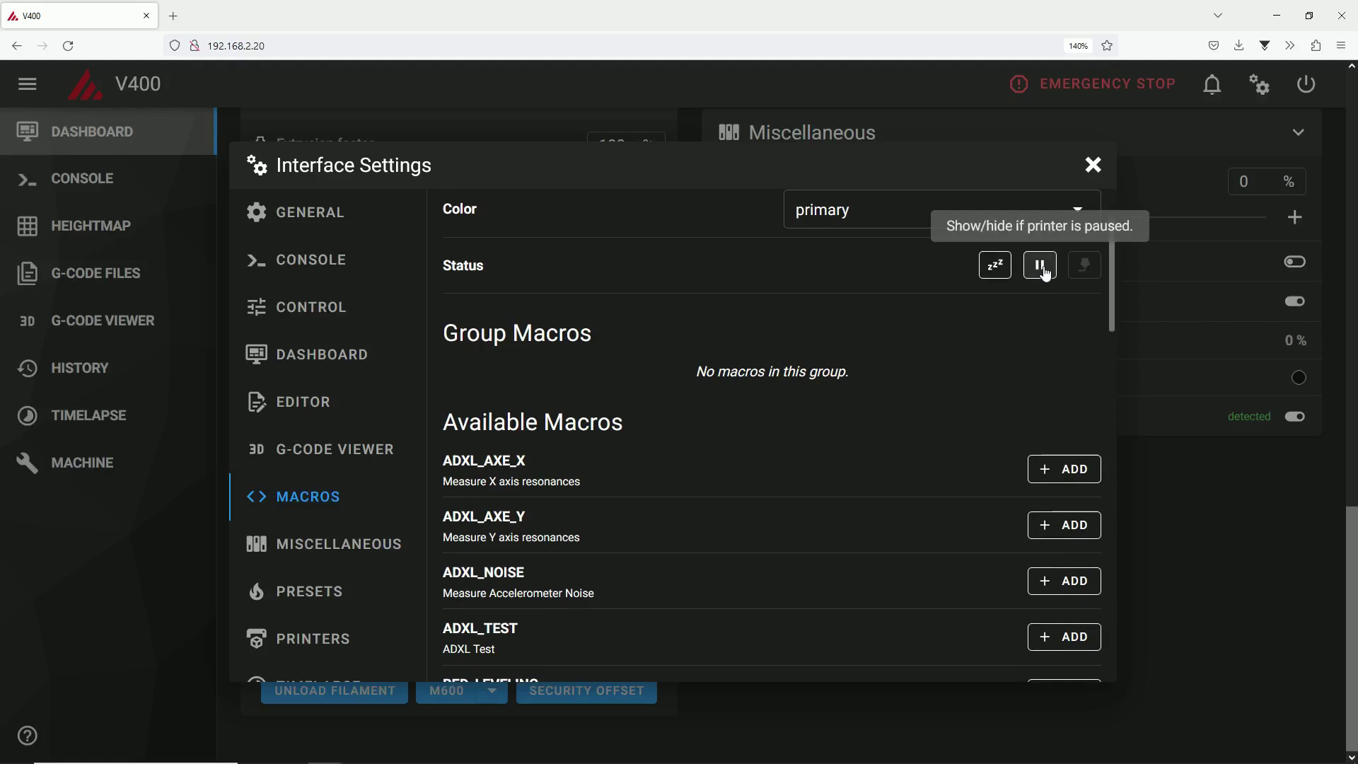
left_click(1040, 272)
scroll(927, 312, "down", 5)
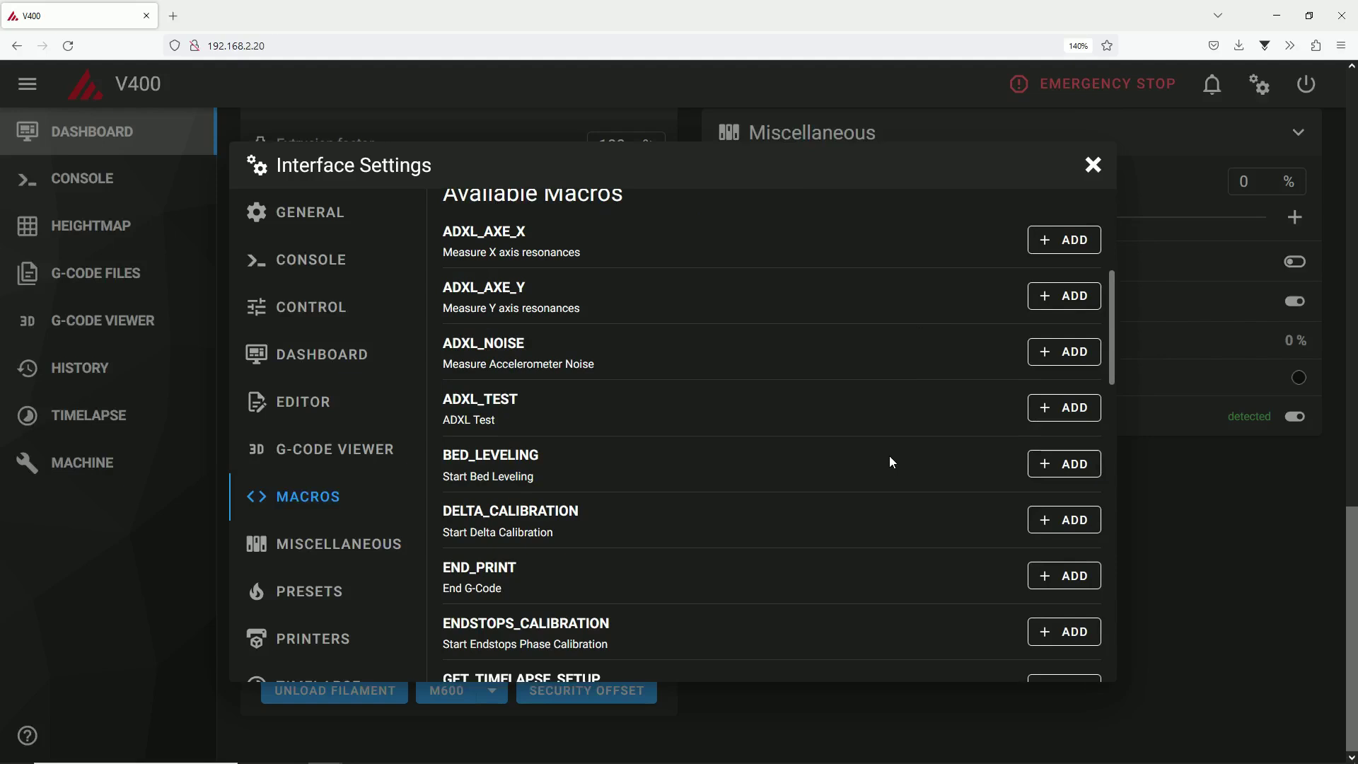
- Add BED_LEVELING and DELTA_CALIBRATION to the Calibration group
left_click(1049, 465)
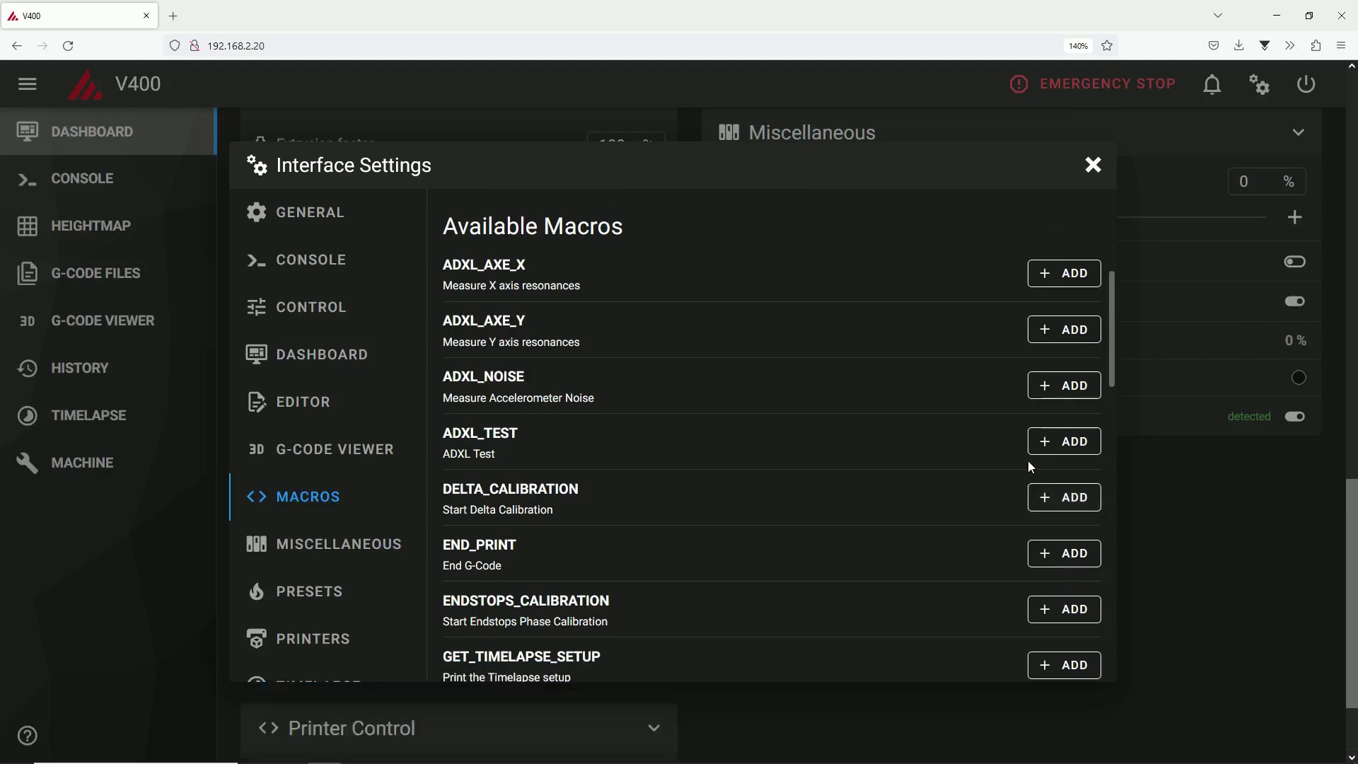
scroll(1004, 460, "down", 2)
scroll(955, 410, "down", 2)
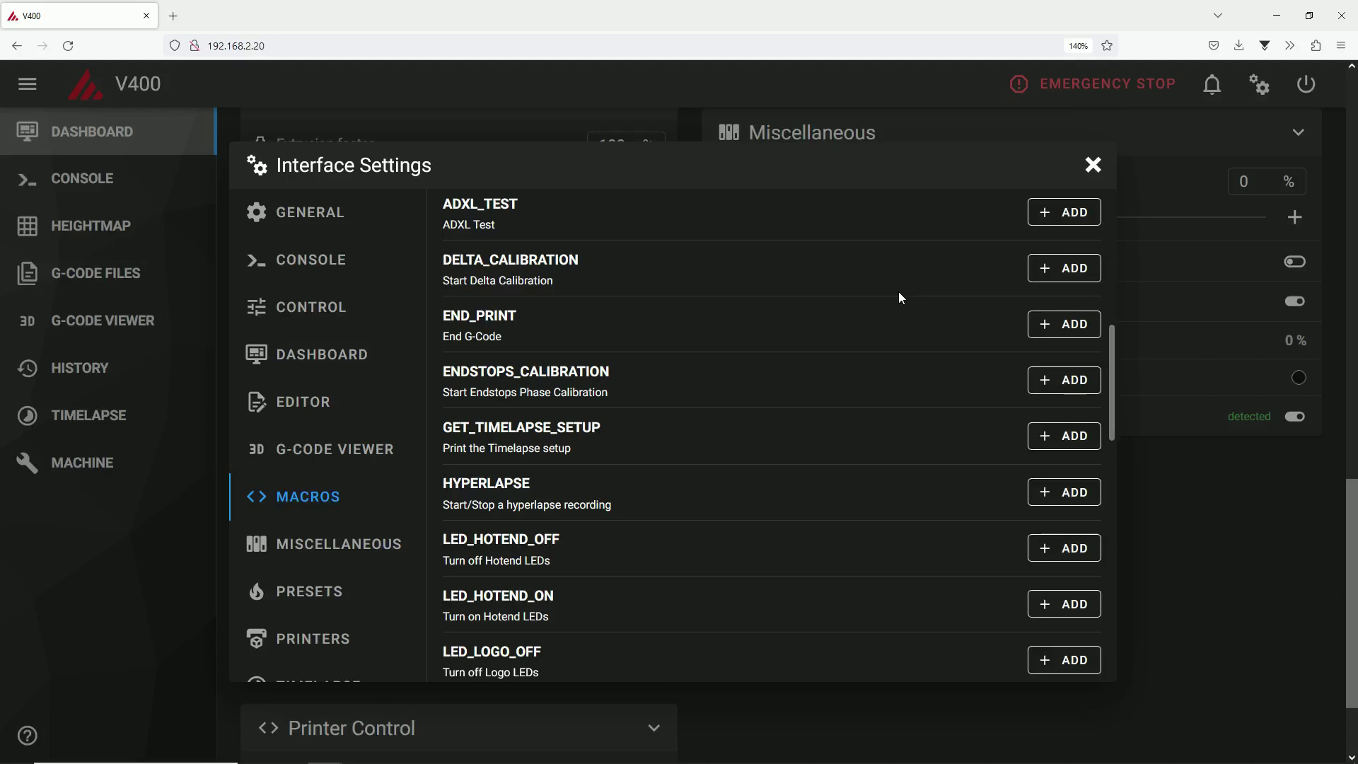
scroll(900, 297, "up", 2)
scroll(907, 306, "up", 4)
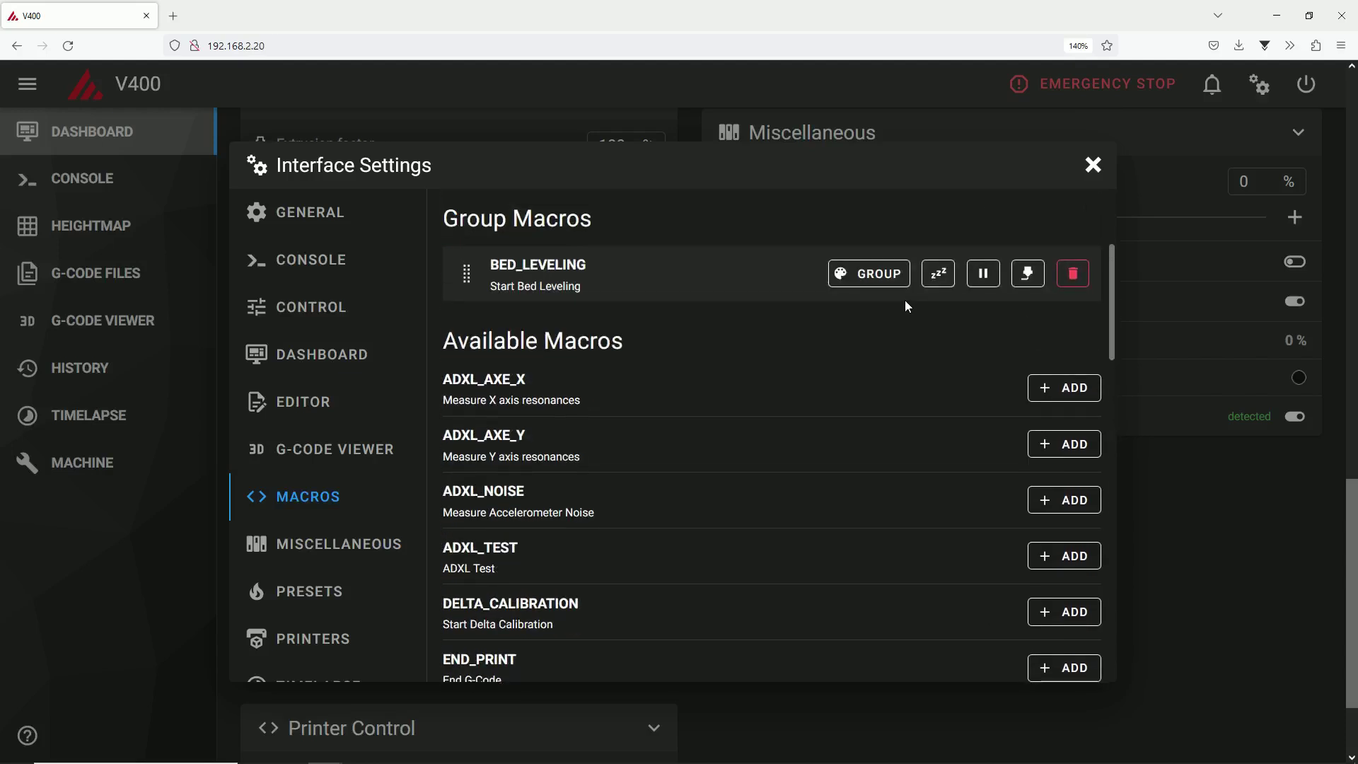
scroll(902, 304, "down", 4)
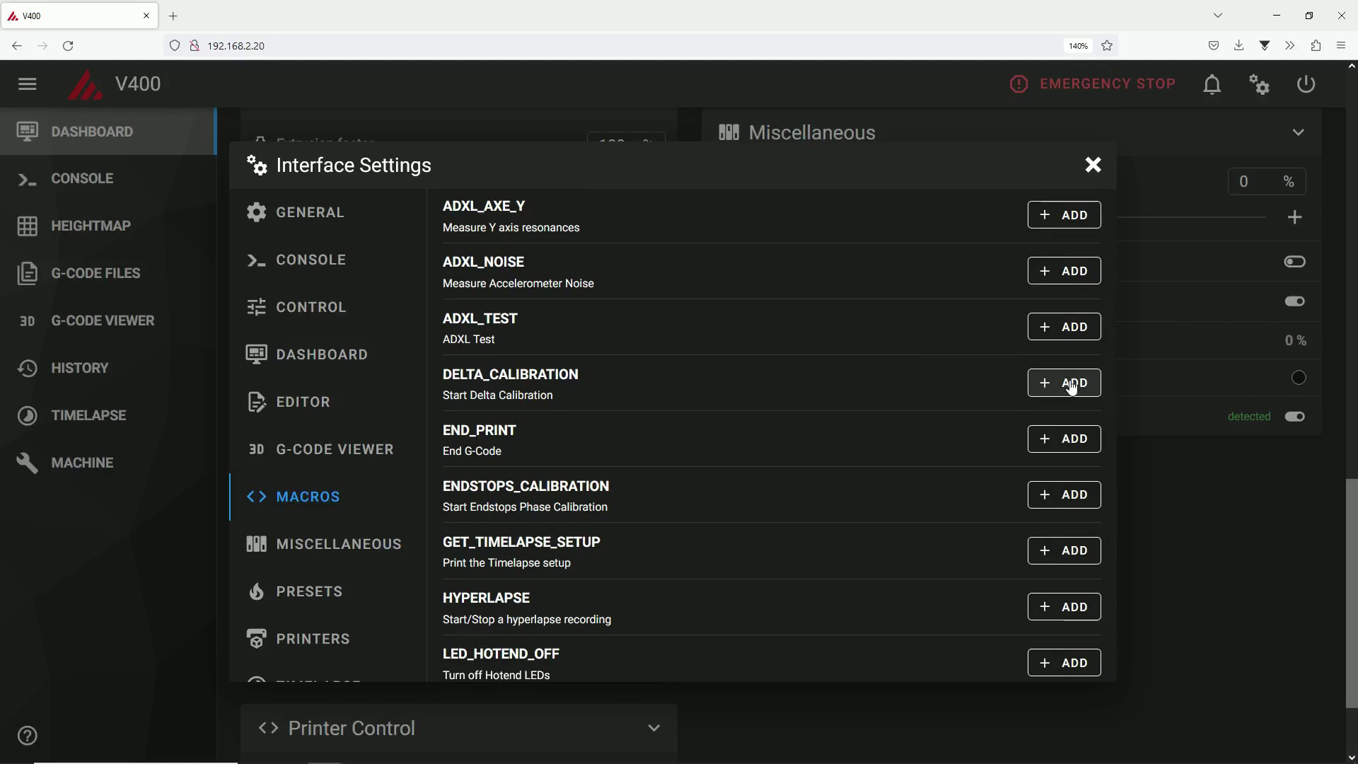
left_click(1072, 384)
scroll(946, 392, "down", 2)
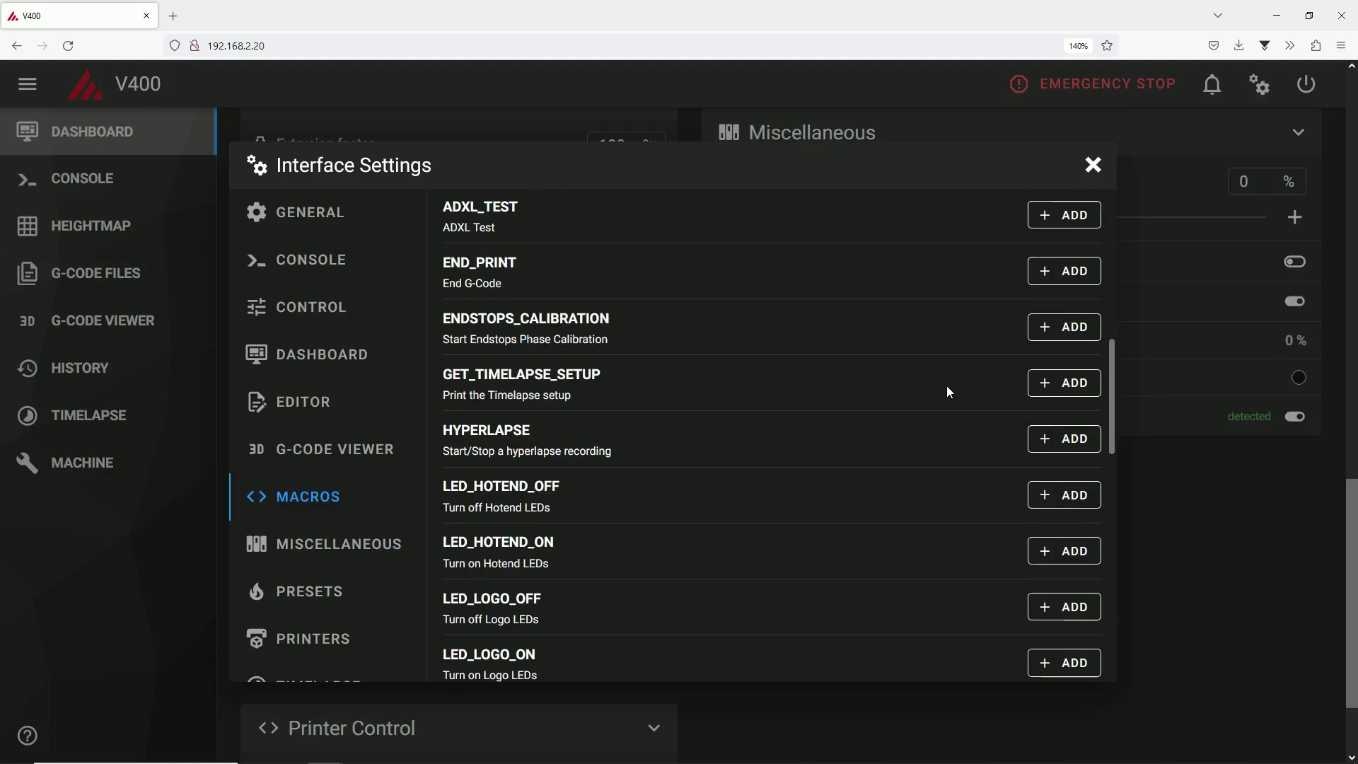
scroll(948, 392, "down", 4)
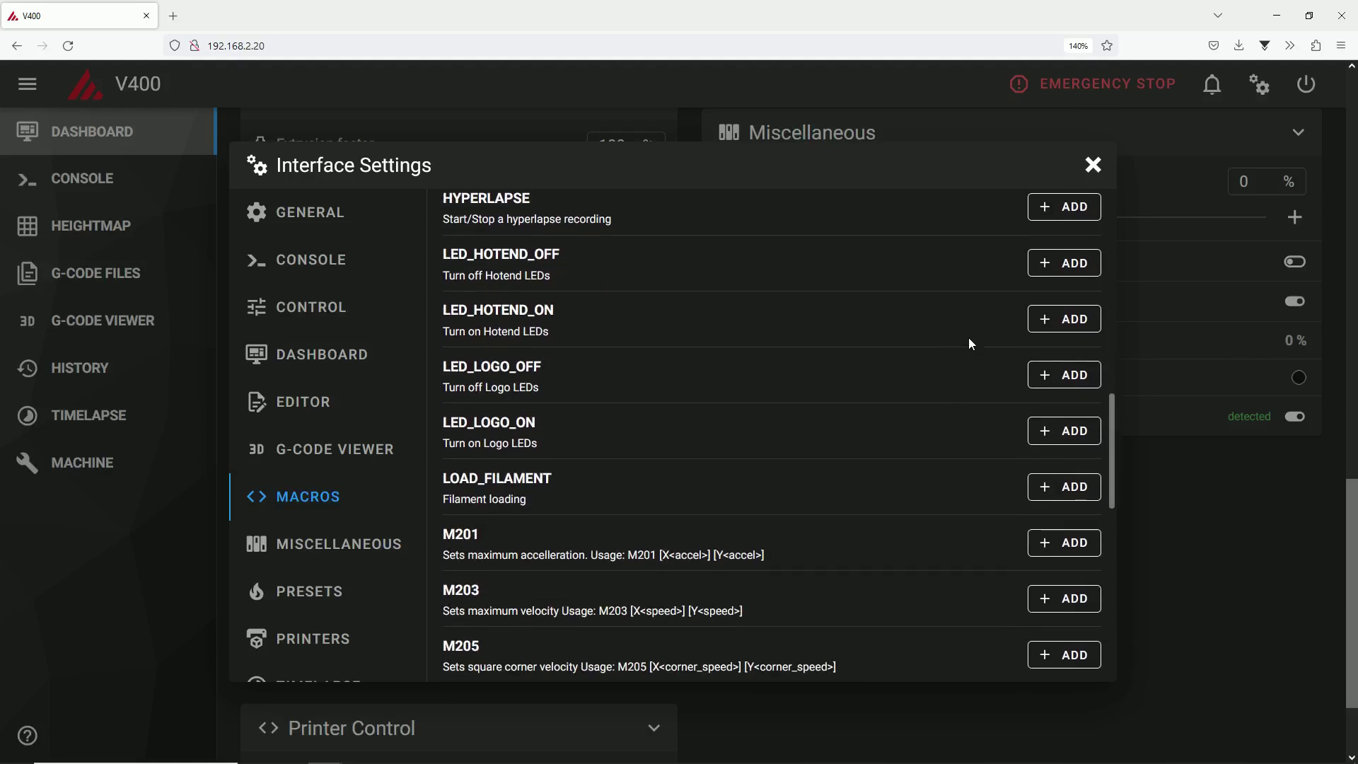
scroll(958, 409, "down", 2)
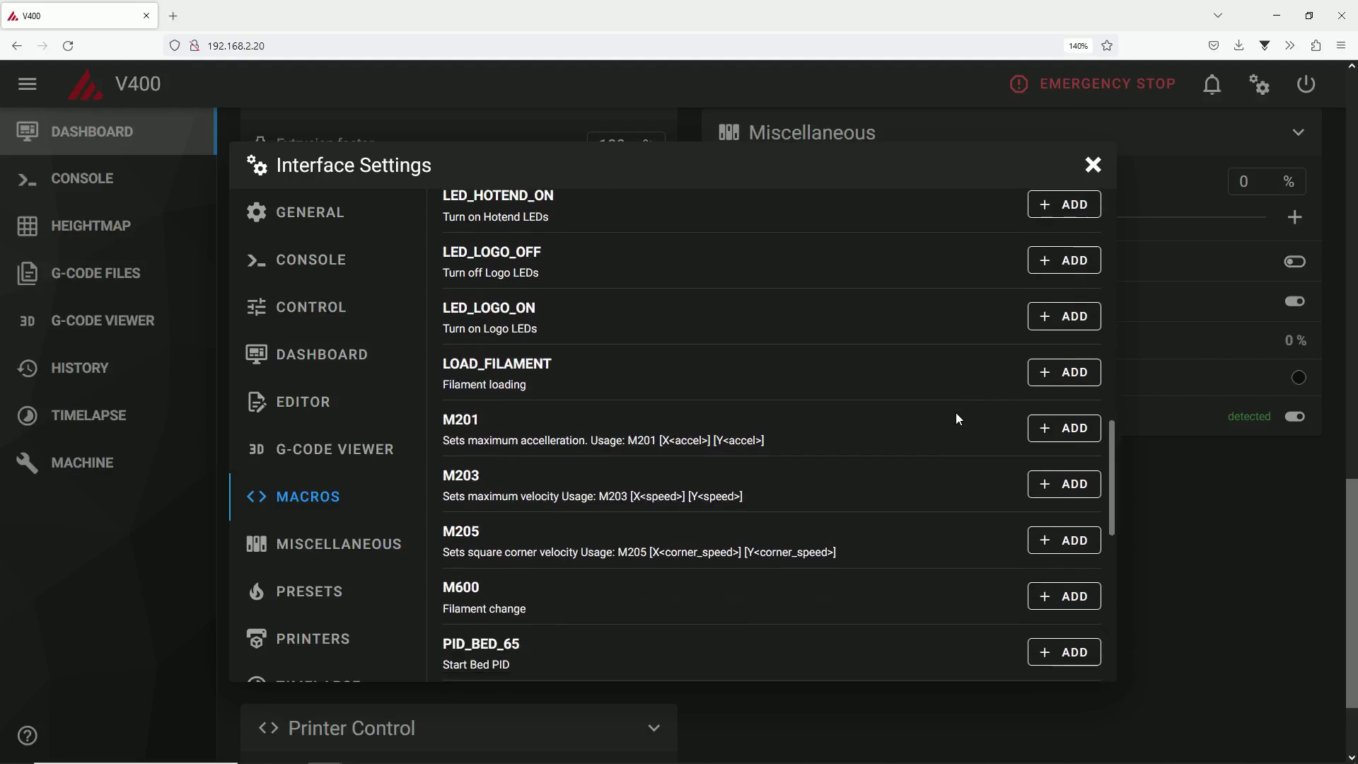
scroll(957, 418, "down", 4)
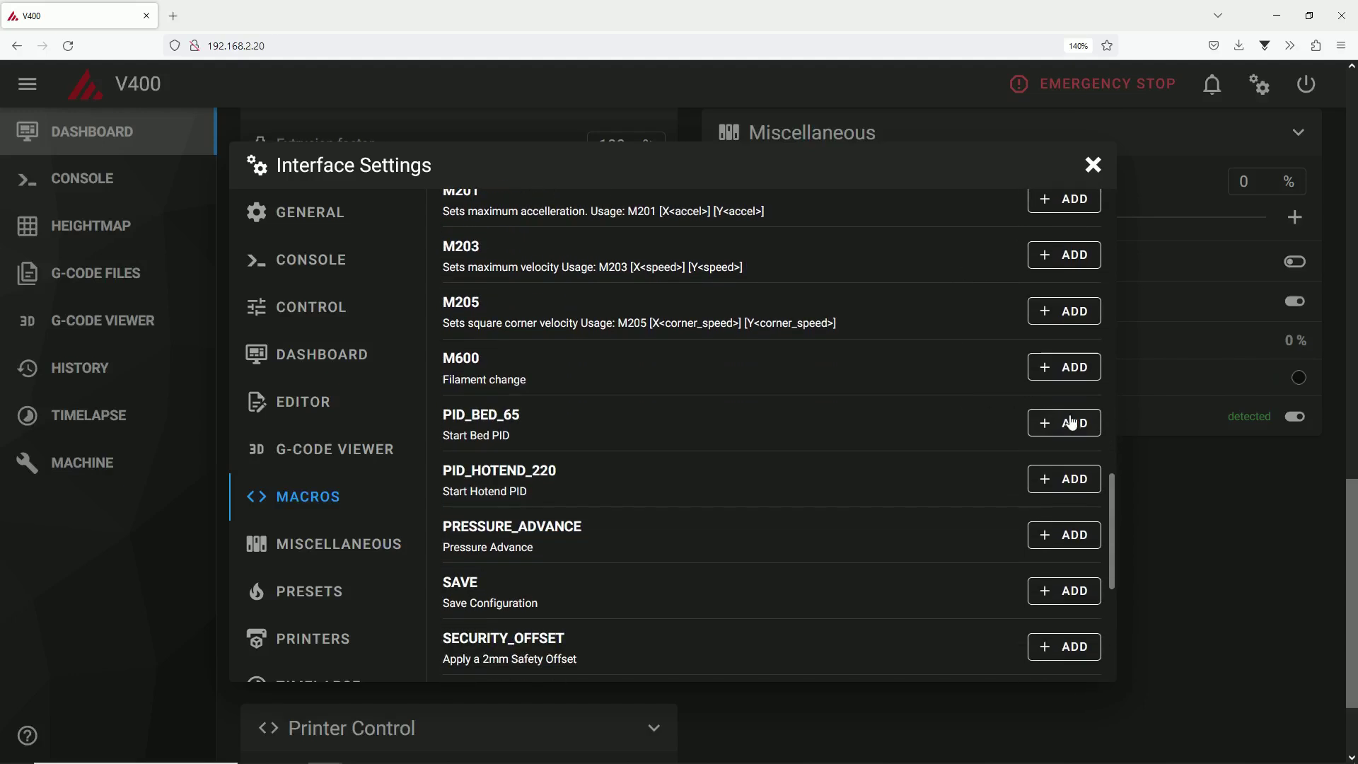
- Add PID_BED_65, PID_HOTEND_220, PRESSURE_ADVANCE, SAVE and Z_OFFSET_CALIBRATION to the group
left_click(1071, 423)
left_click(1067, 423)
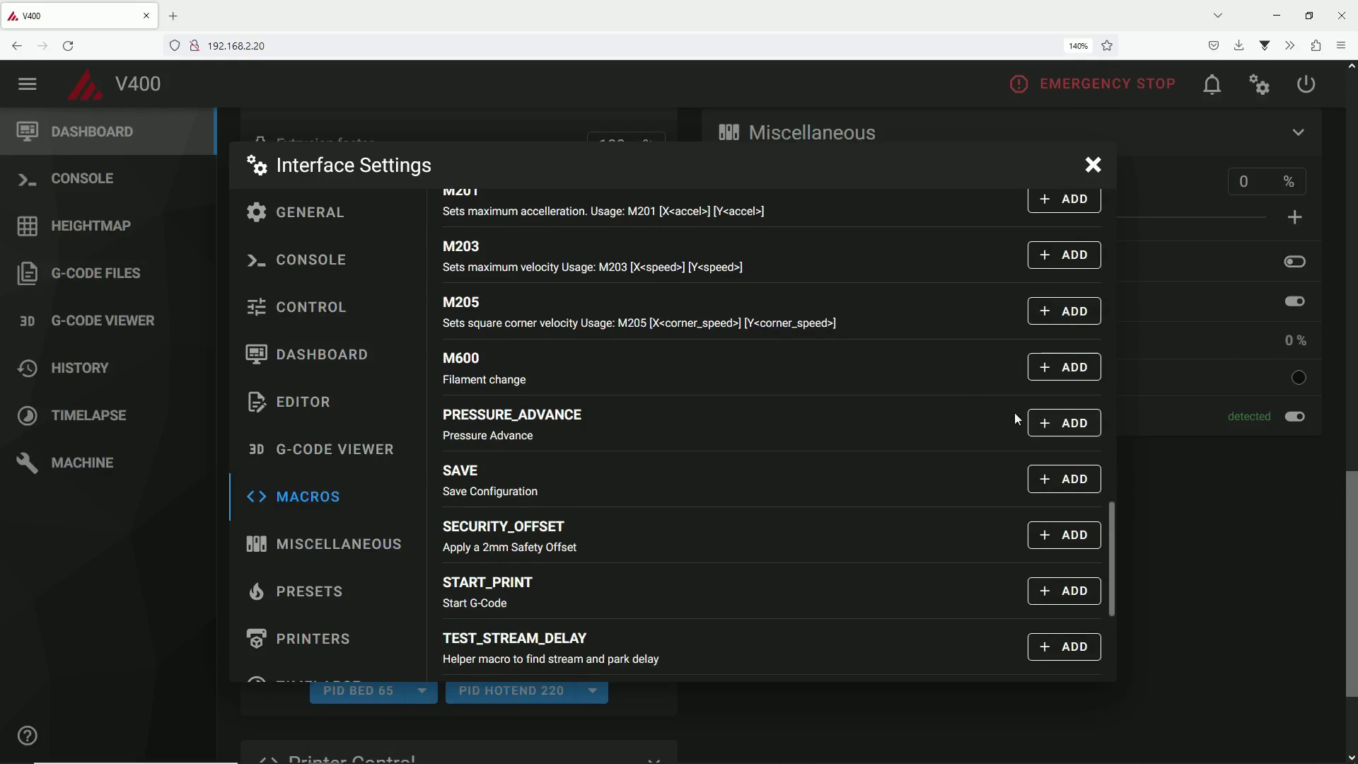
left_click(1045, 423)
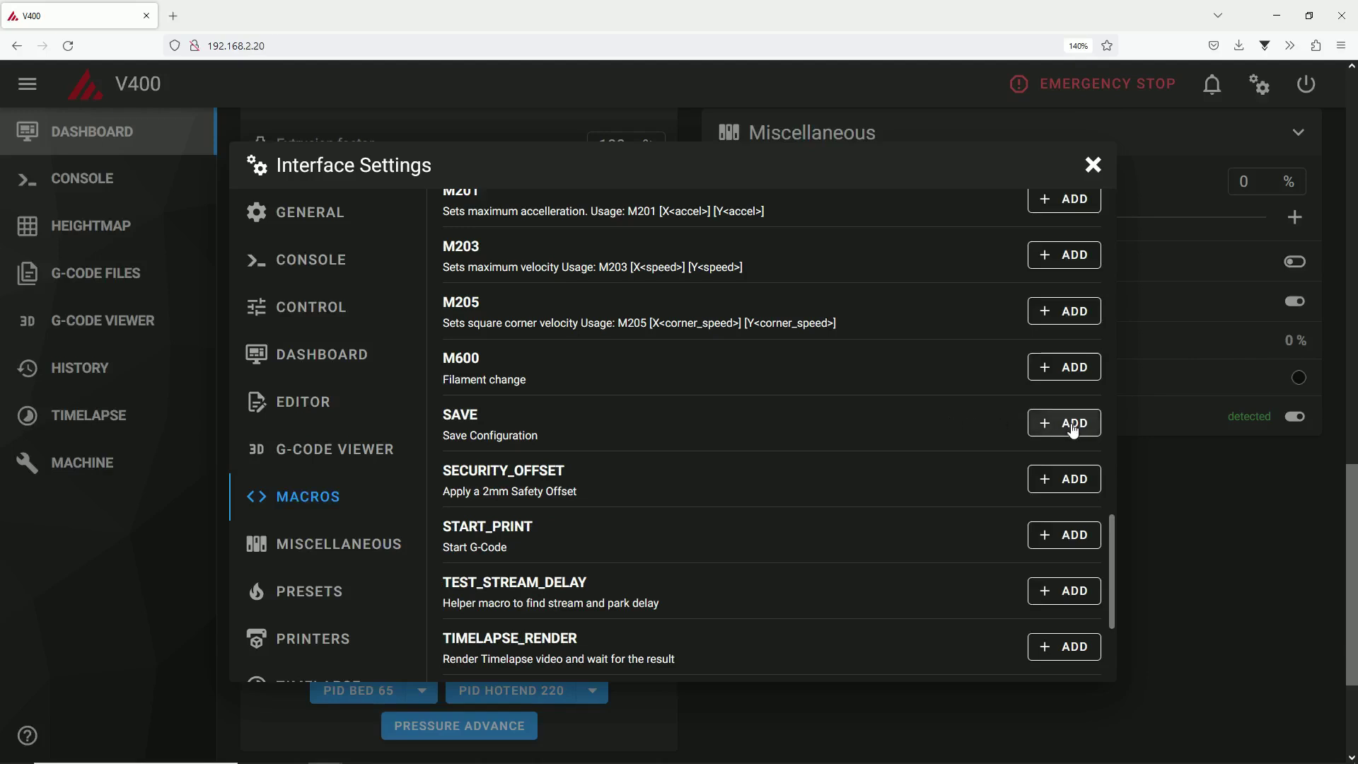
left_click(1074, 425)
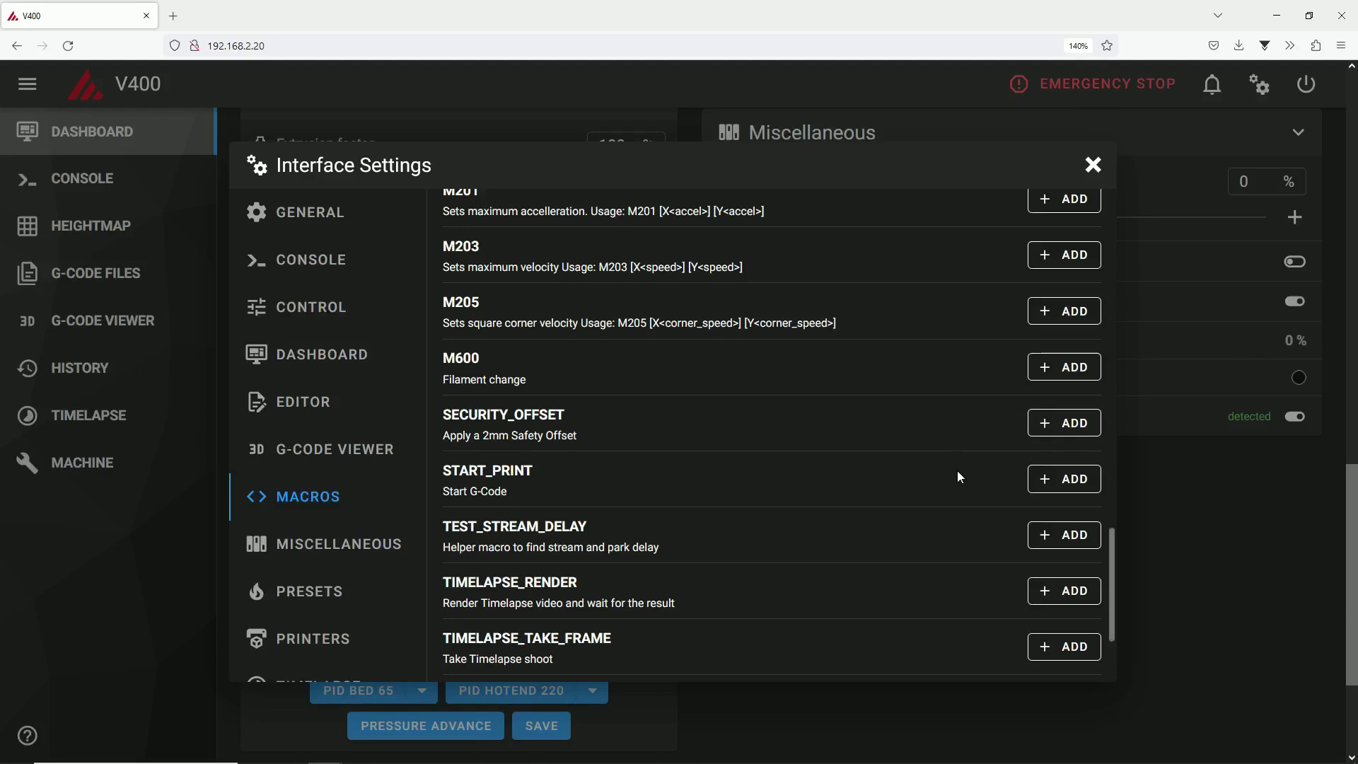
scroll(958, 476, "down", 3)
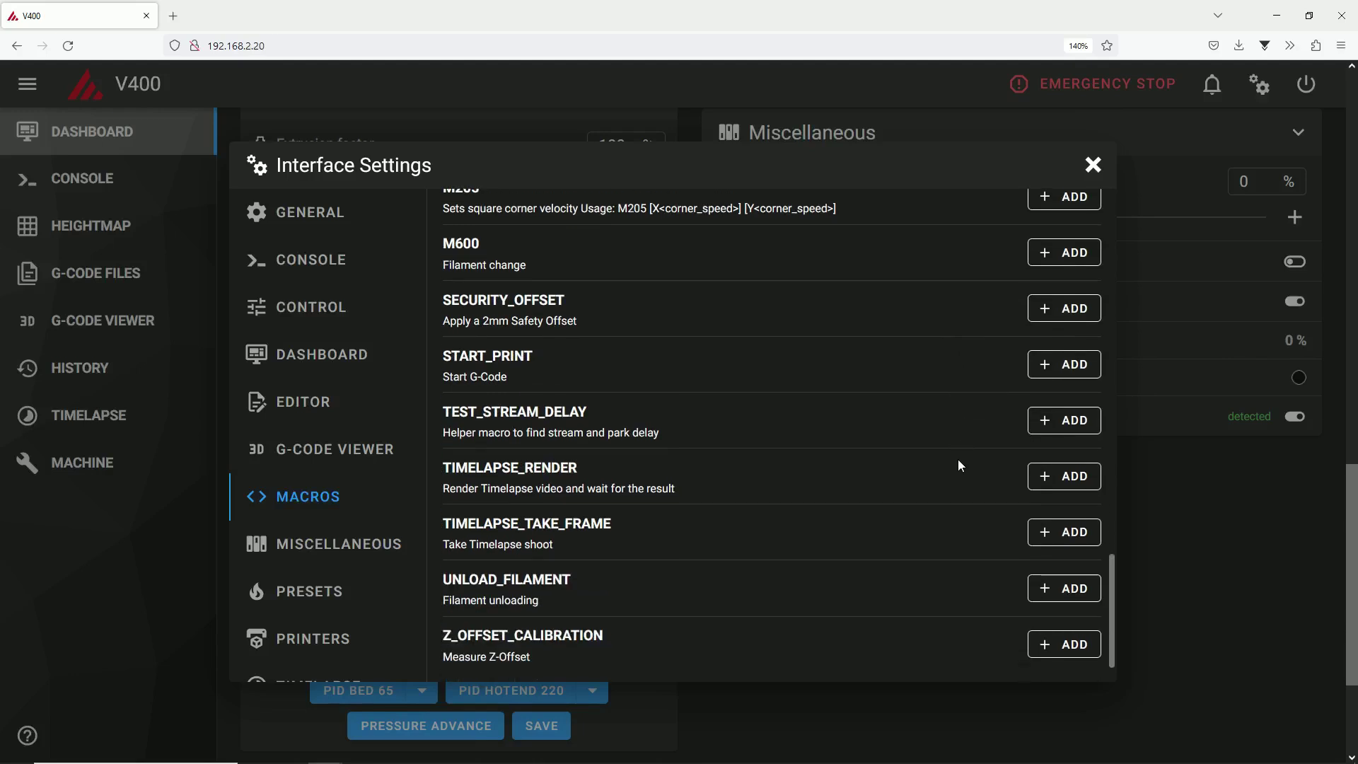
left_click(1054, 645)
scroll(892, 539, "down", 2)
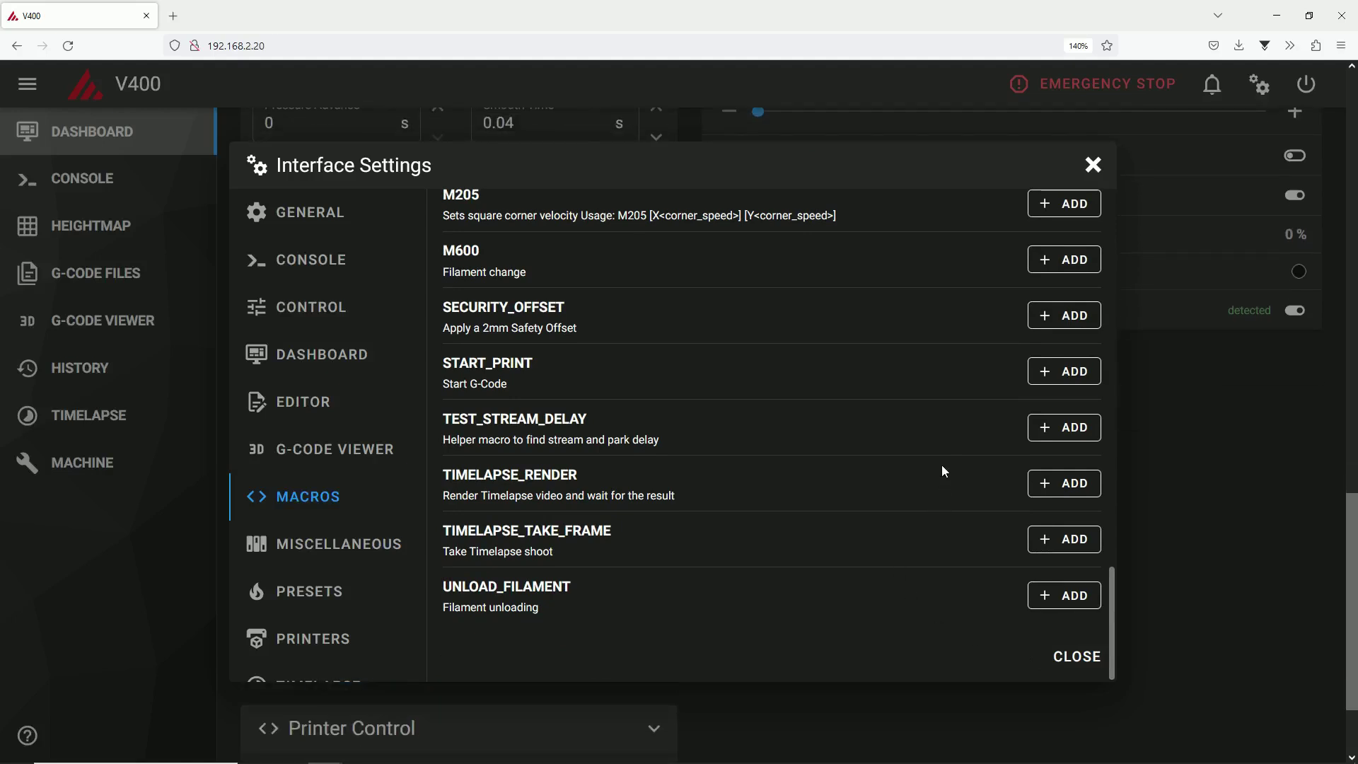
scroll(927, 488, "up", 12)
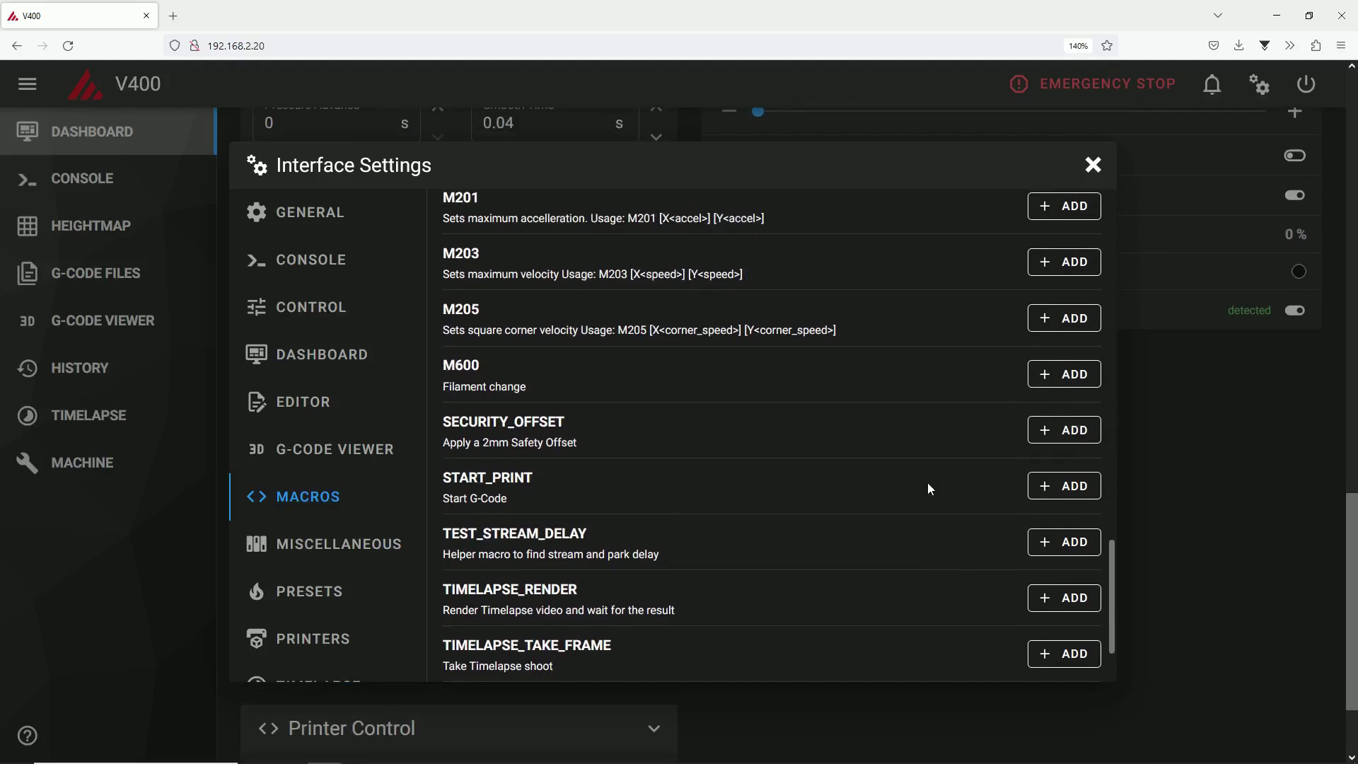
- Scroll through the Calibration group's macro list to review it
scroll(932, 456, "up", 10)
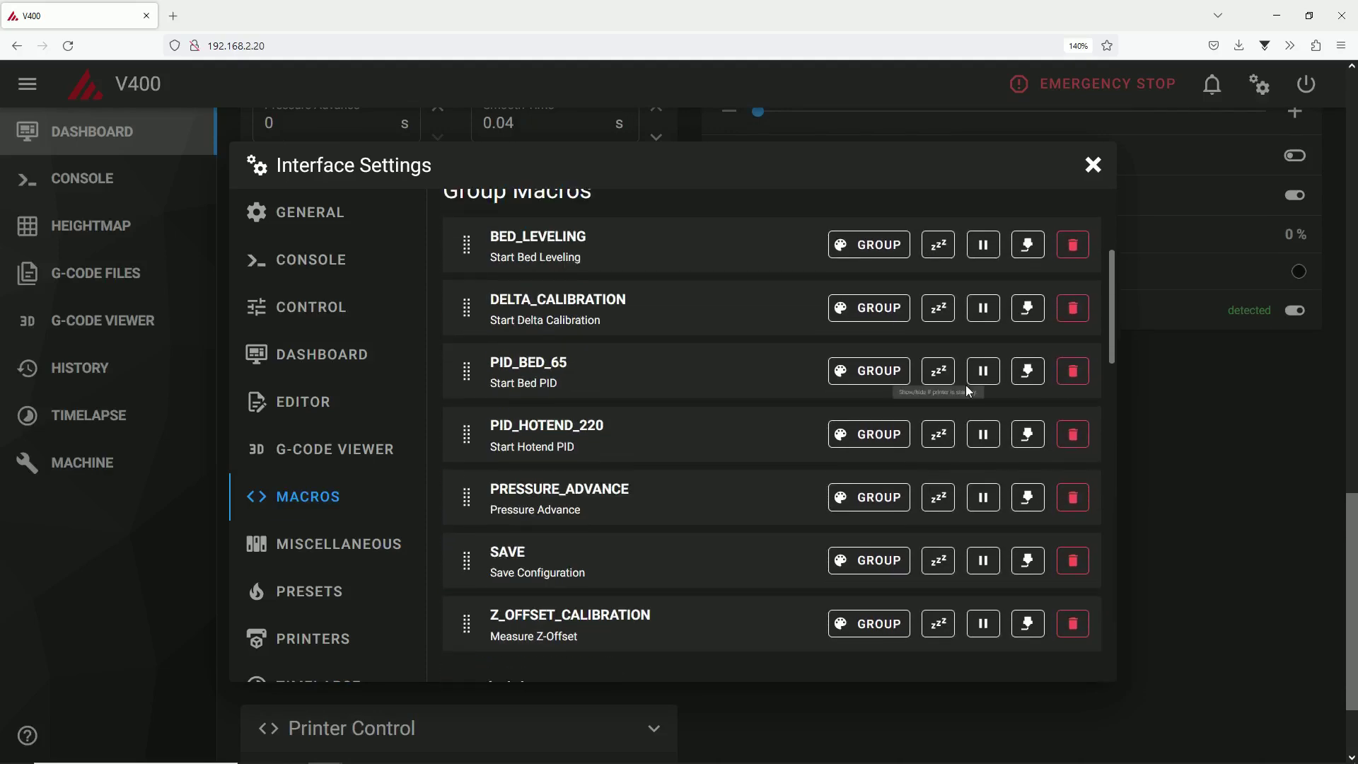
scroll(1028, 189, "up", 3)
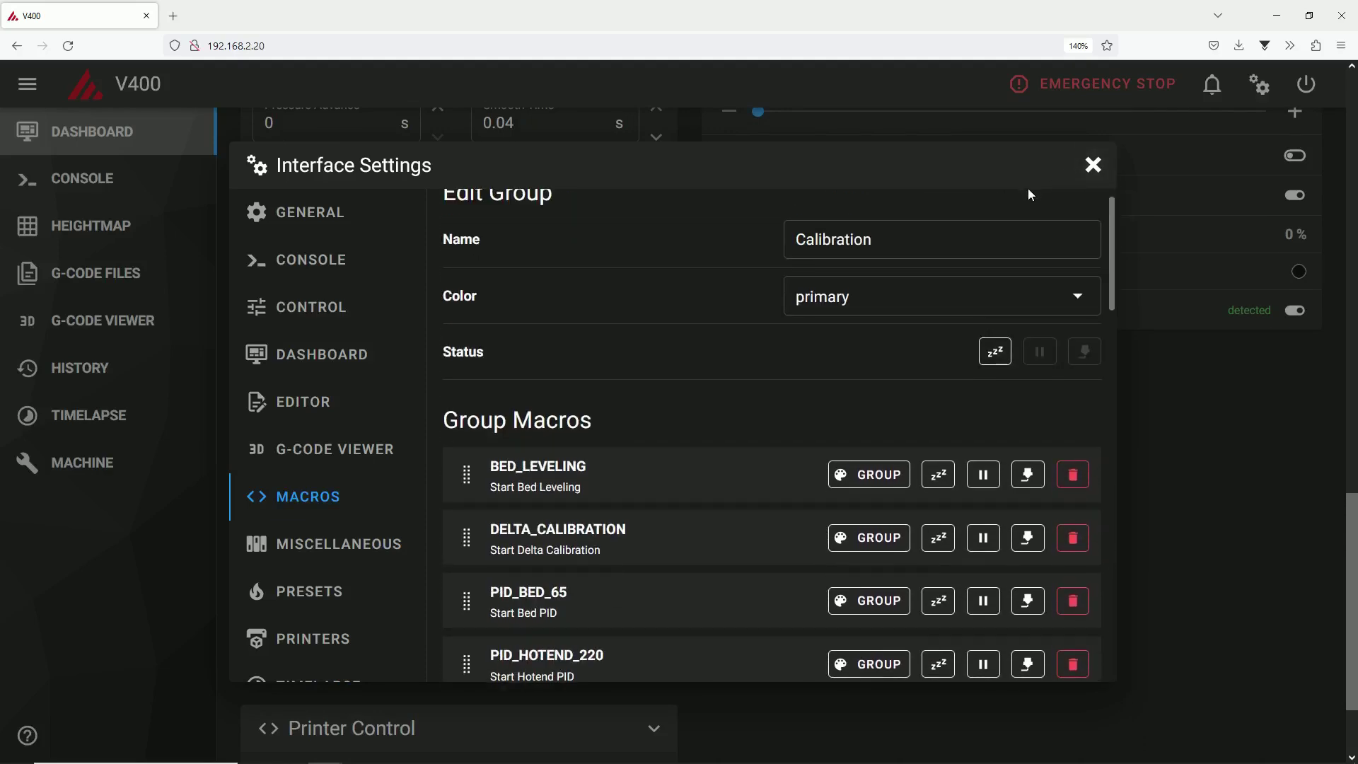
scroll(795, 393, "down", 5)
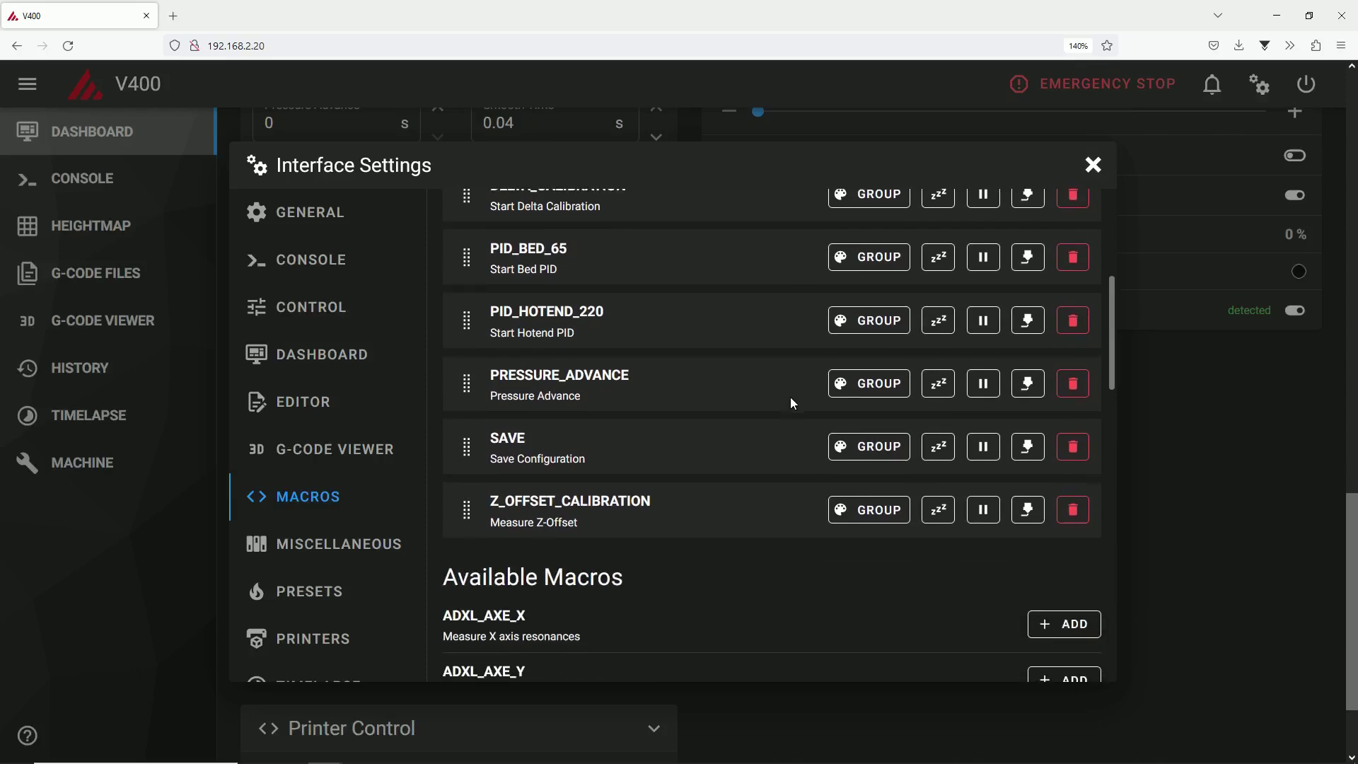
scroll(791, 396, "up", 5)
scroll(791, 400, "down", 7)
scroll(790, 403, "up", 3)
scroll(790, 403, "up", 5)
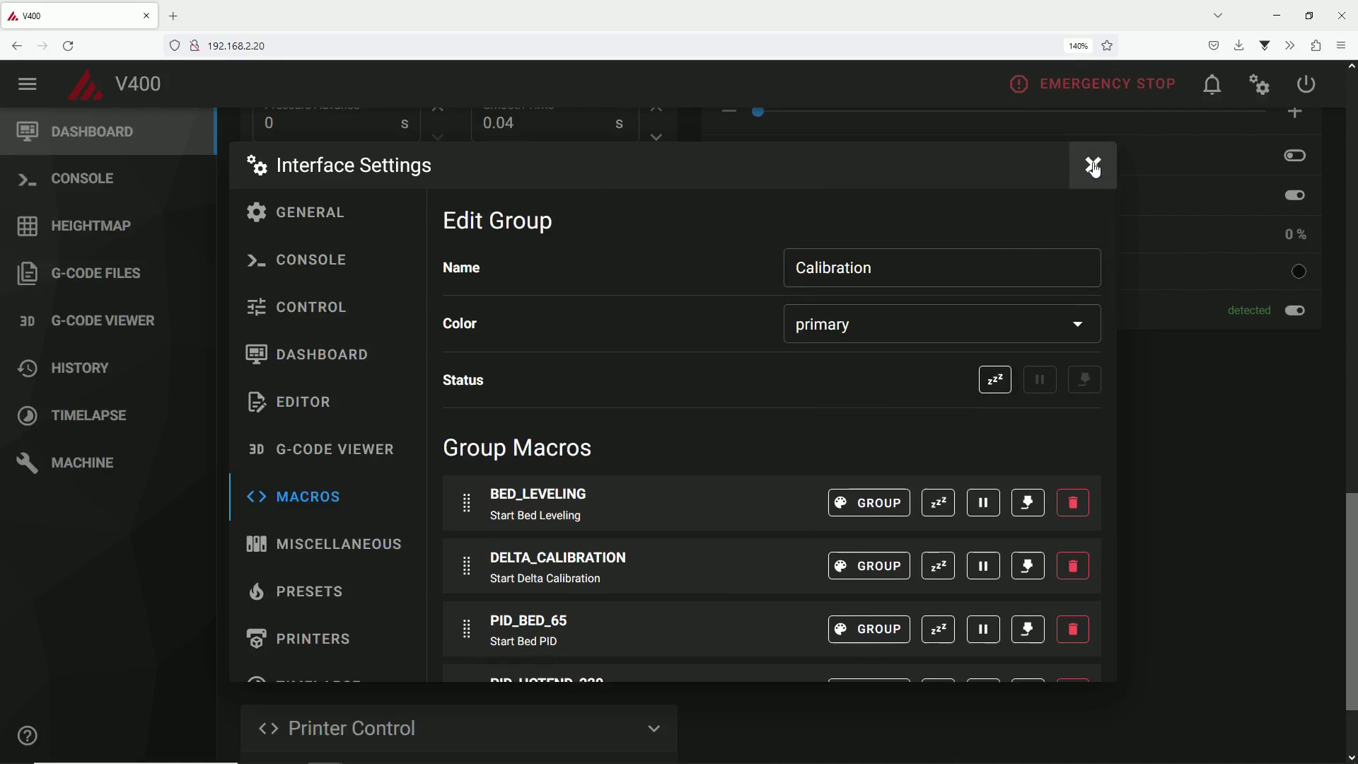
- Close settings to check the Calibration dashboard panel, then return to macro settings
left_click(1093, 170)
scroll(788, 481, "down", 2)
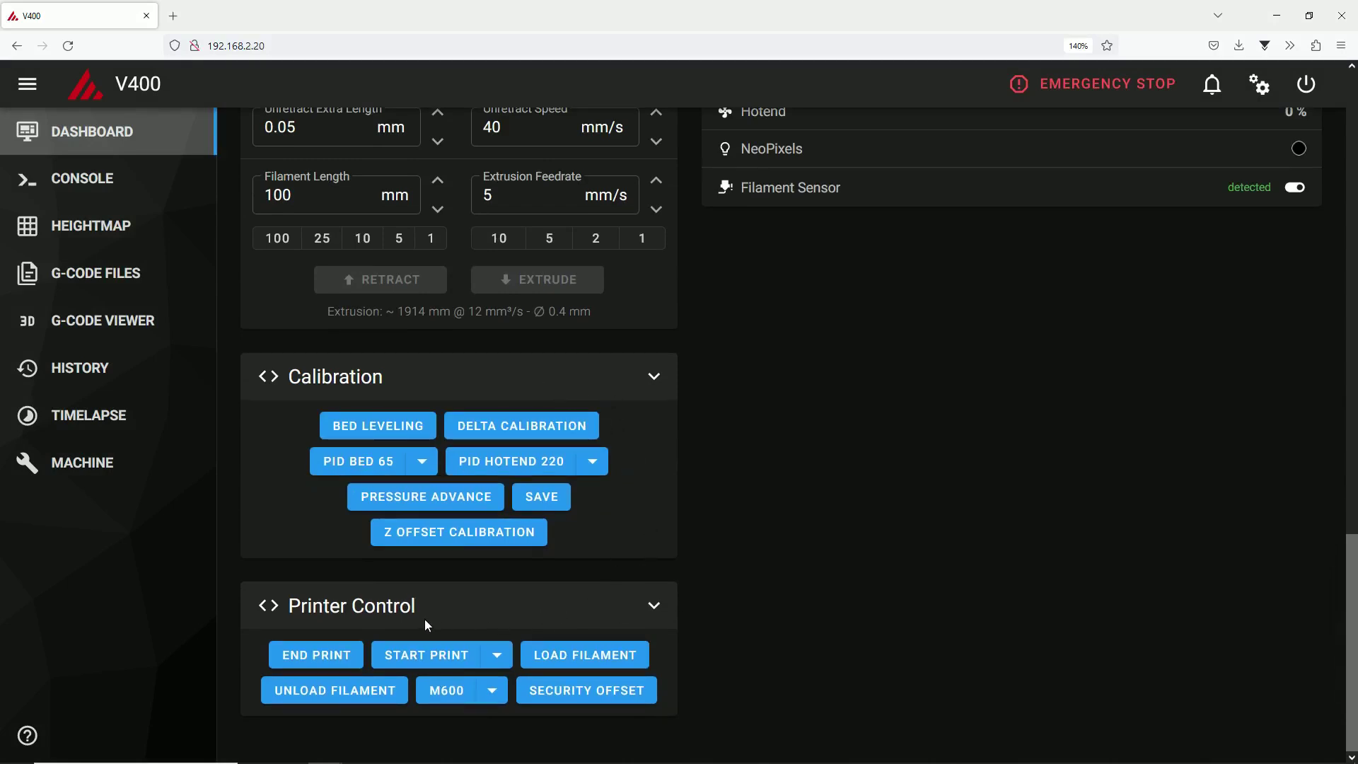
left_click(1246, 101)
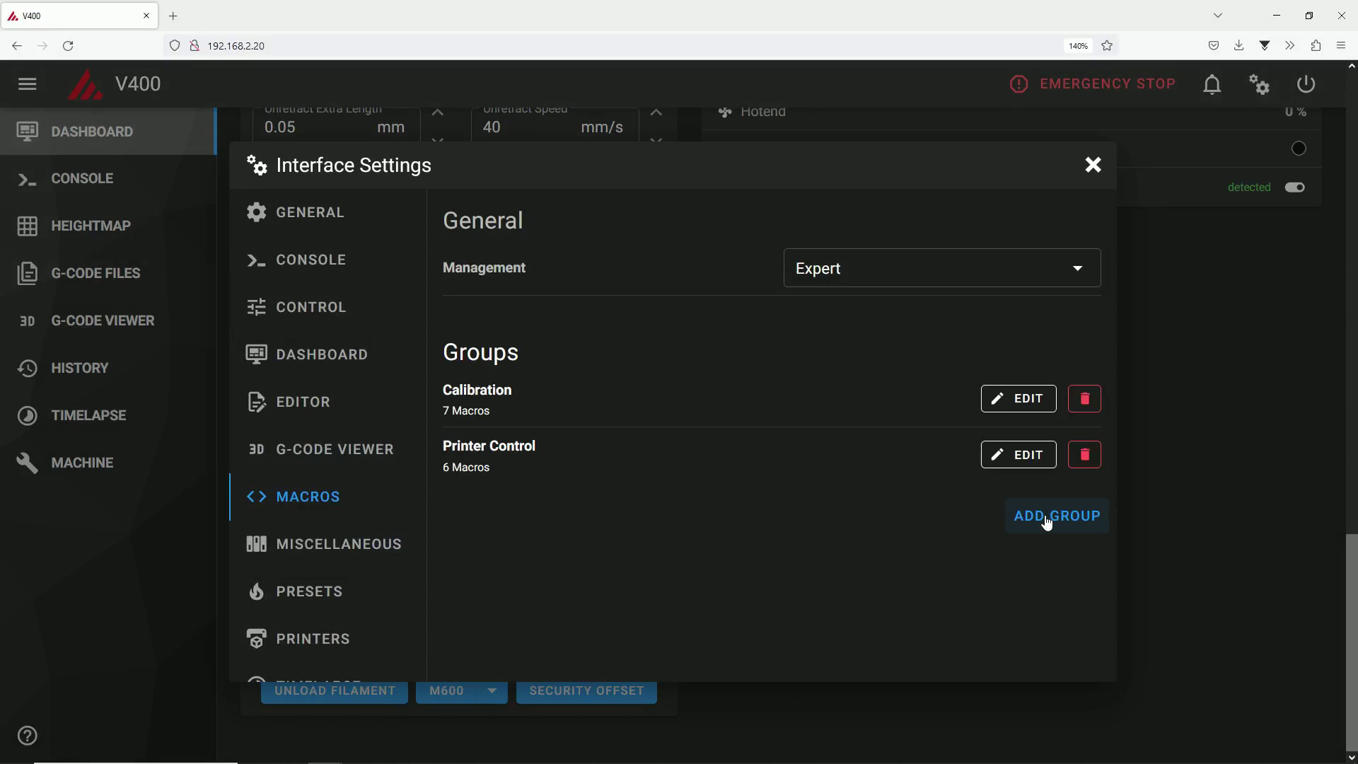
- Create a macro group 'ADXL' with ADXL_AXE_X, ADXL_AXE_Y, ADXL_NOISE and ADXL_TEST
left_click(1047, 520)
left_click(820, 271)
type("ADXL")
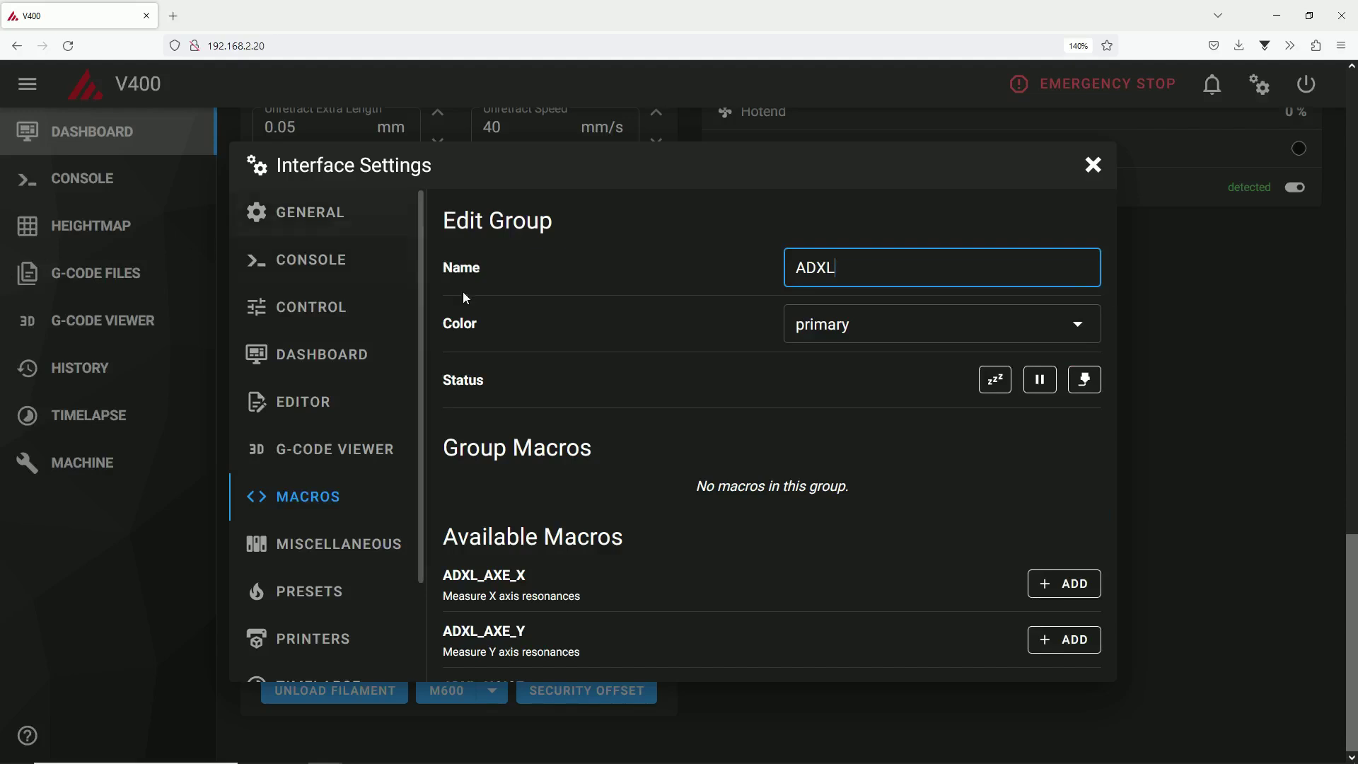
scroll(794, 403, "down", 5)
left_click(1045, 244)
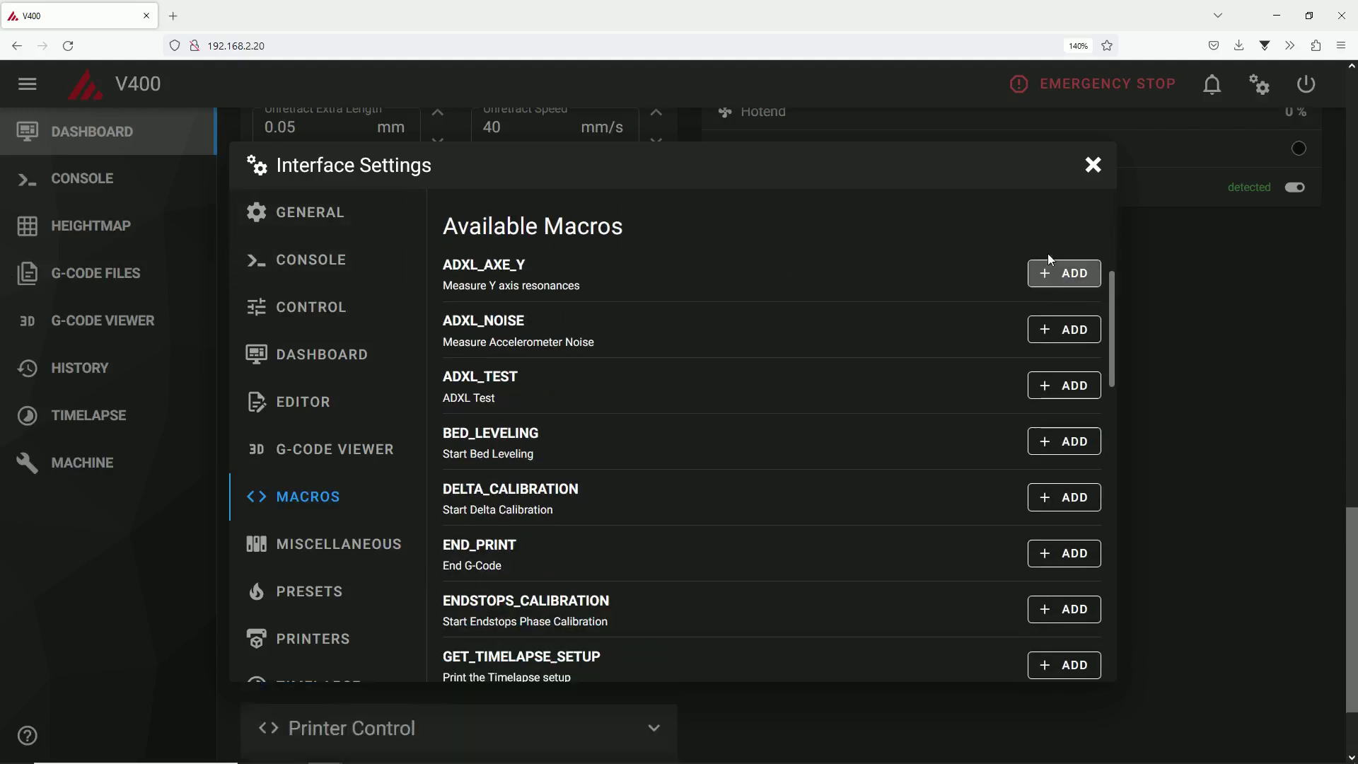
left_click(1045, 276)
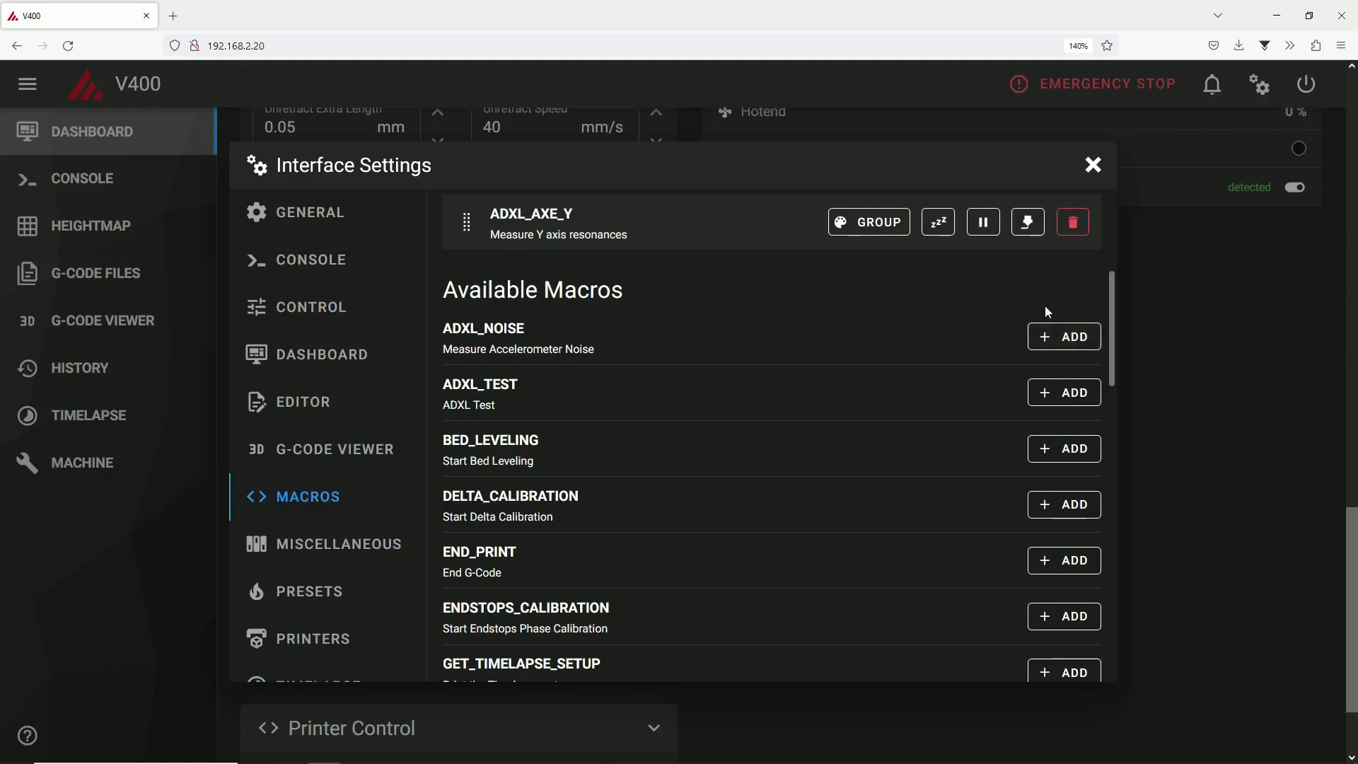
left_click(1046, 340)
left_click(1046, 400)
- Add Z_OFFSET_CALIBRATION, then close the group editor and Interface Settings
scroll(911, 460, "down", 2)
scroll(910, 464, "down", 15)
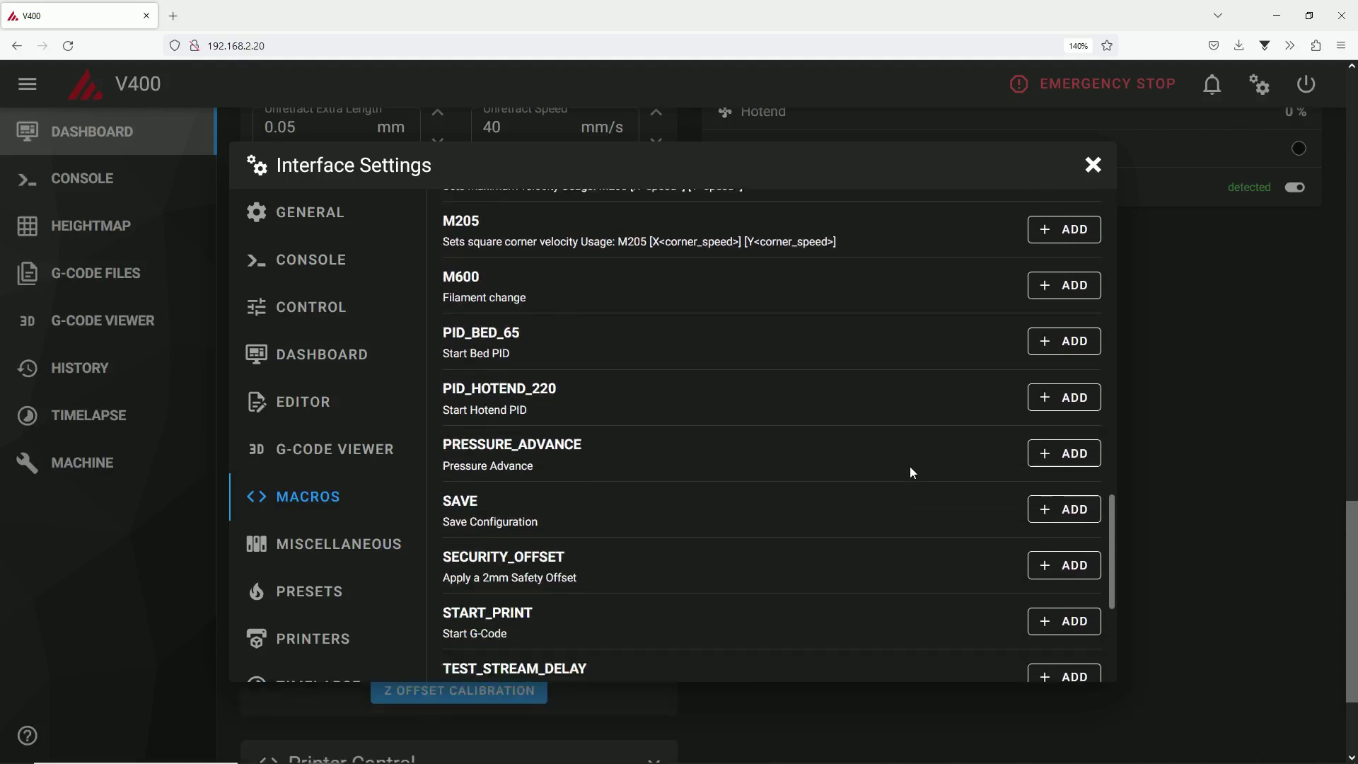
scroll(916, 472, "up", 18)
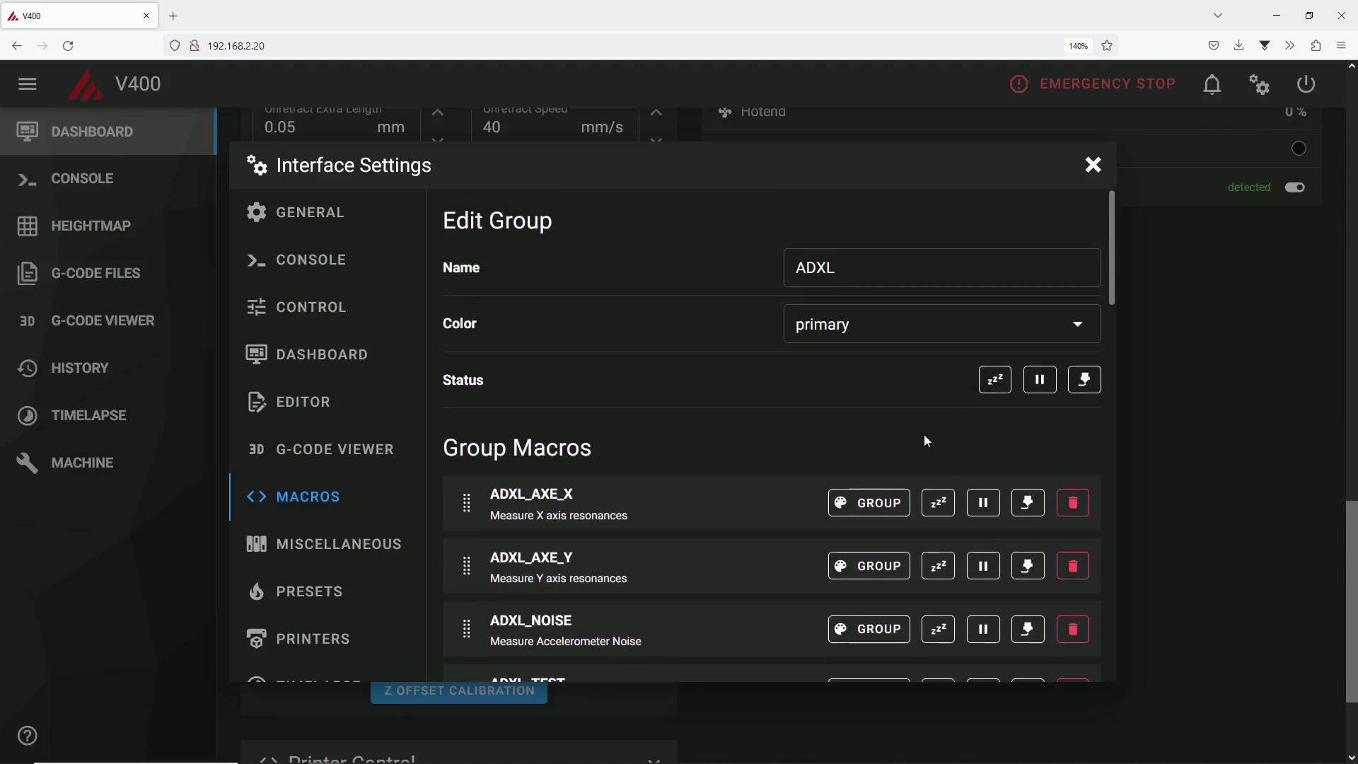
scroll(947, 481, "down", 18)
left_click(1046, 607)
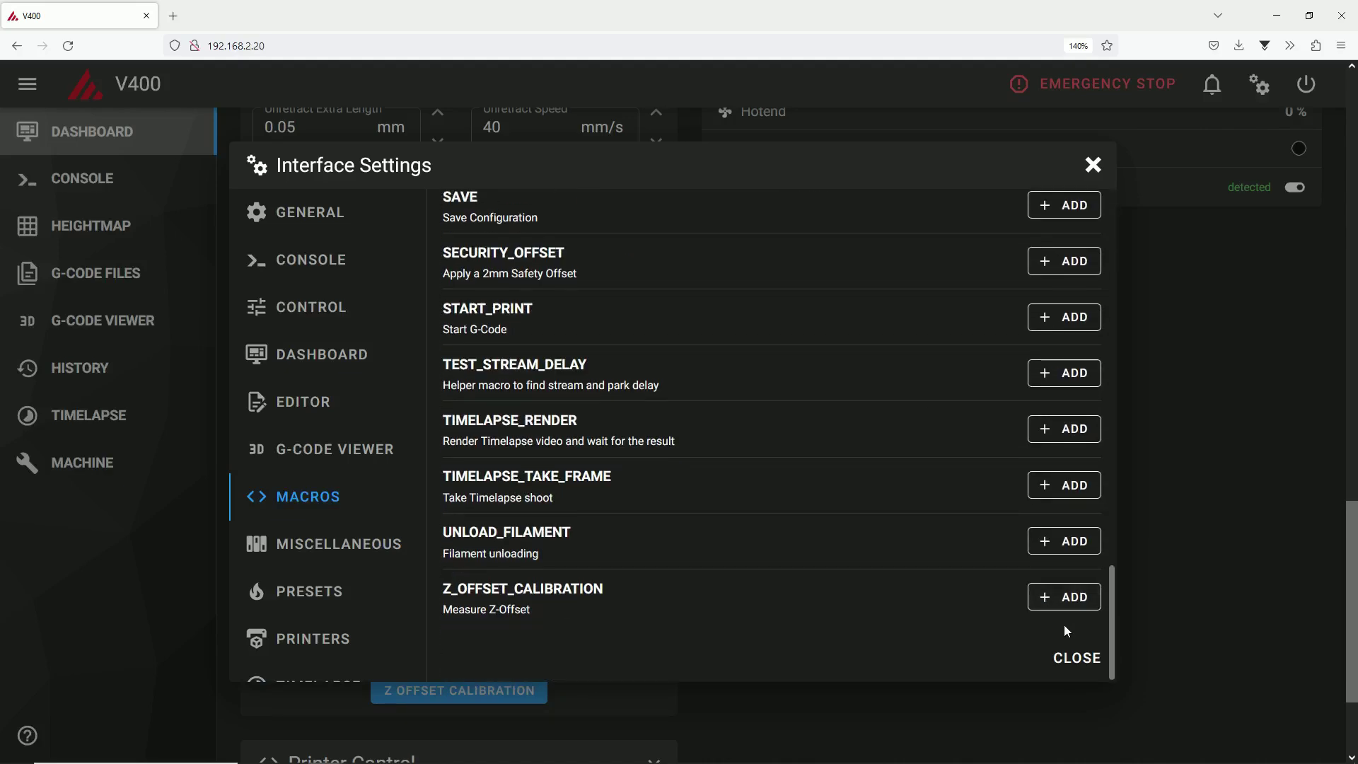
left_click(1074, 660)
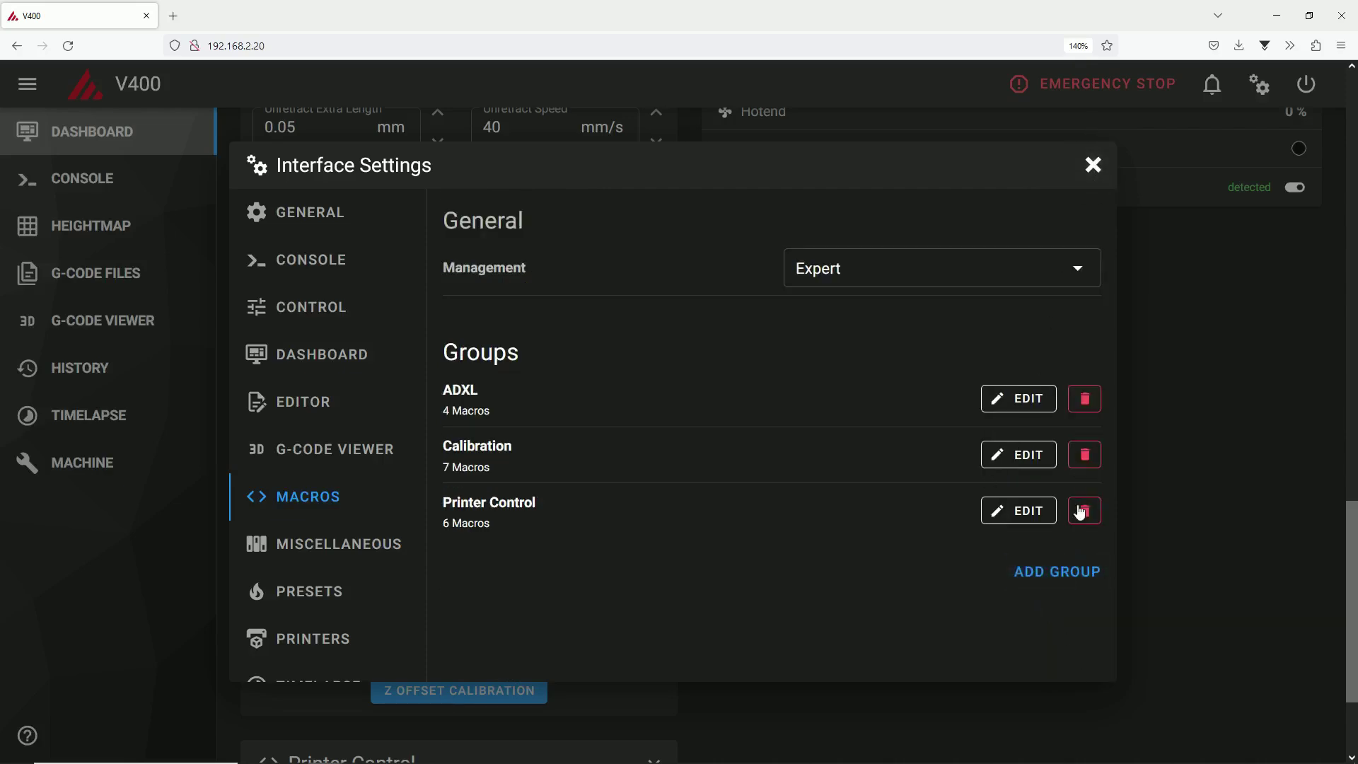
left_click(1093, 164)
- Check the ADXL, Calibration and Printer Control dashboard panels, then reopen interface settings
scroll(764, 531, "down", 2)
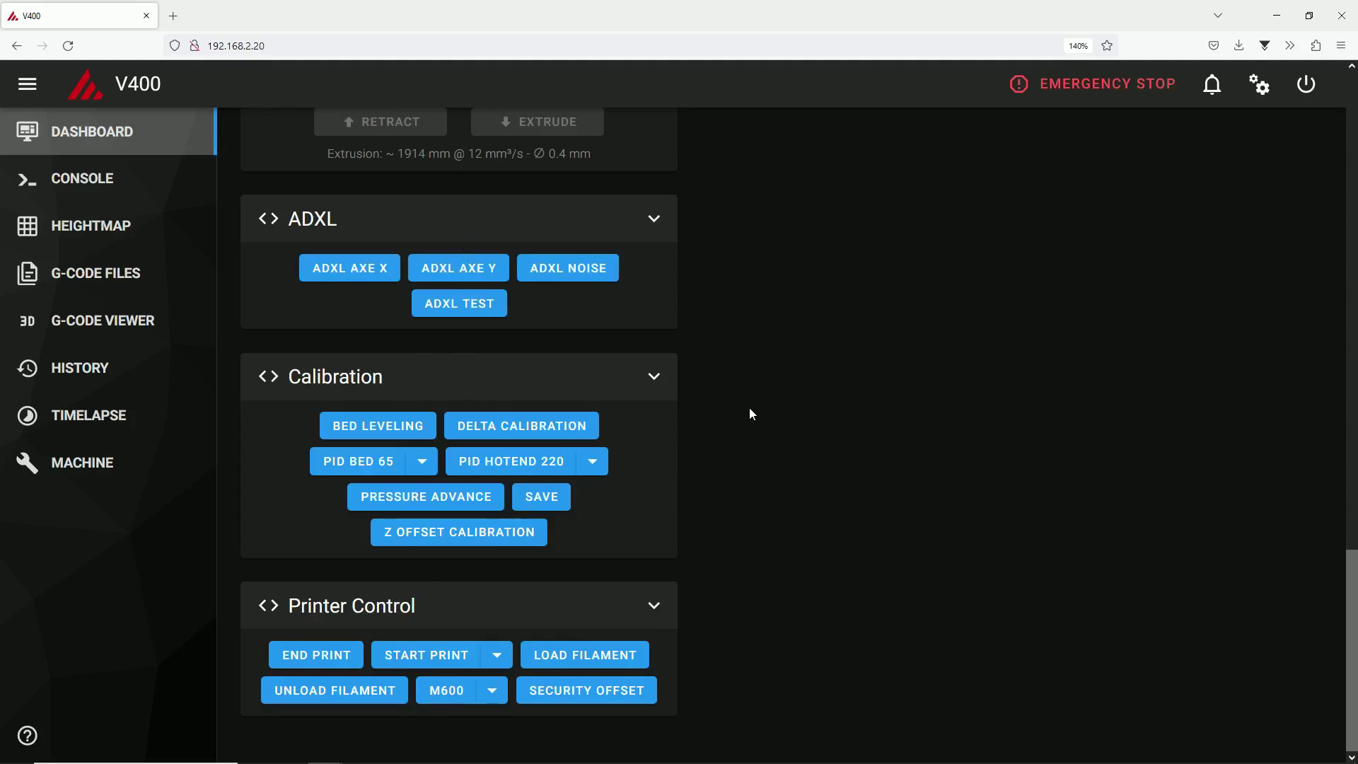
scroll(622, 413, "up", 8)
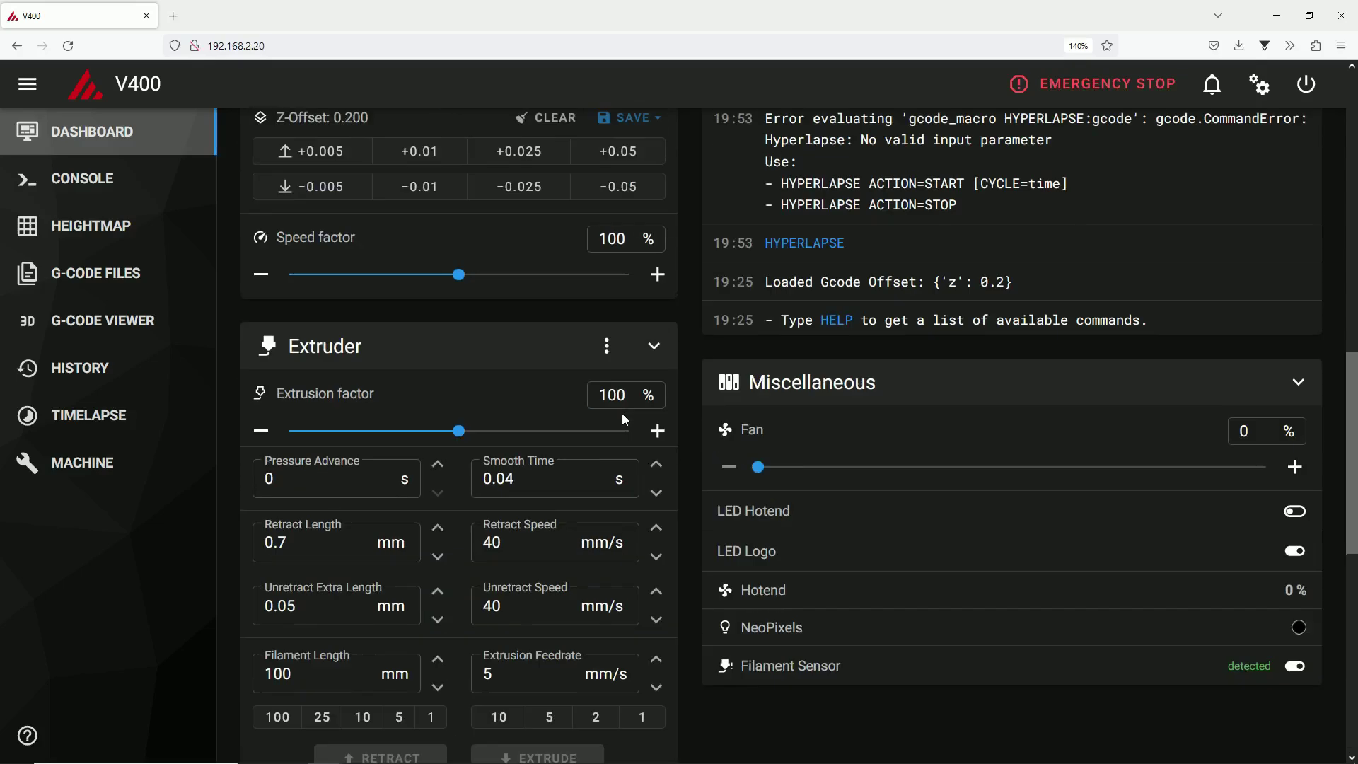
scroll(622, 413, "down", 7)
scroll(626, 422, "down", 2)
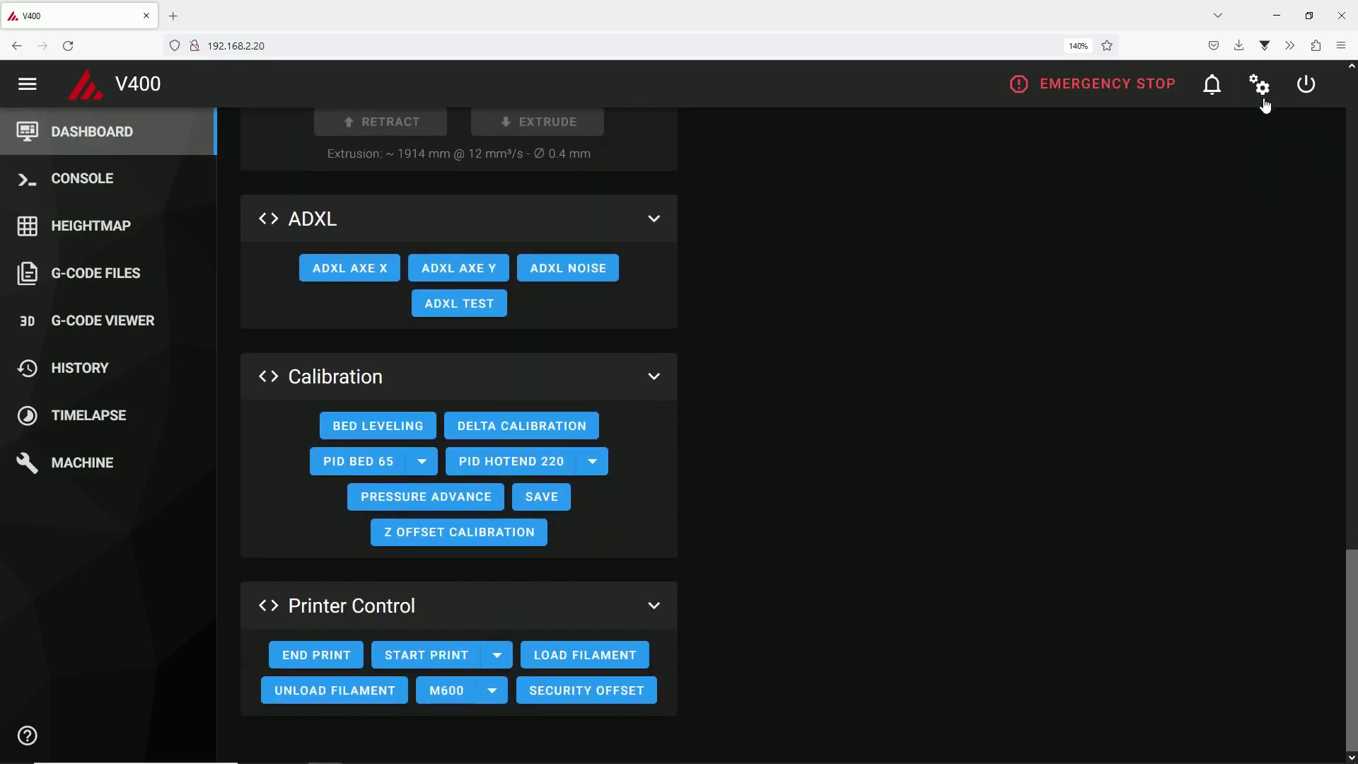
left_click(1262, 88)
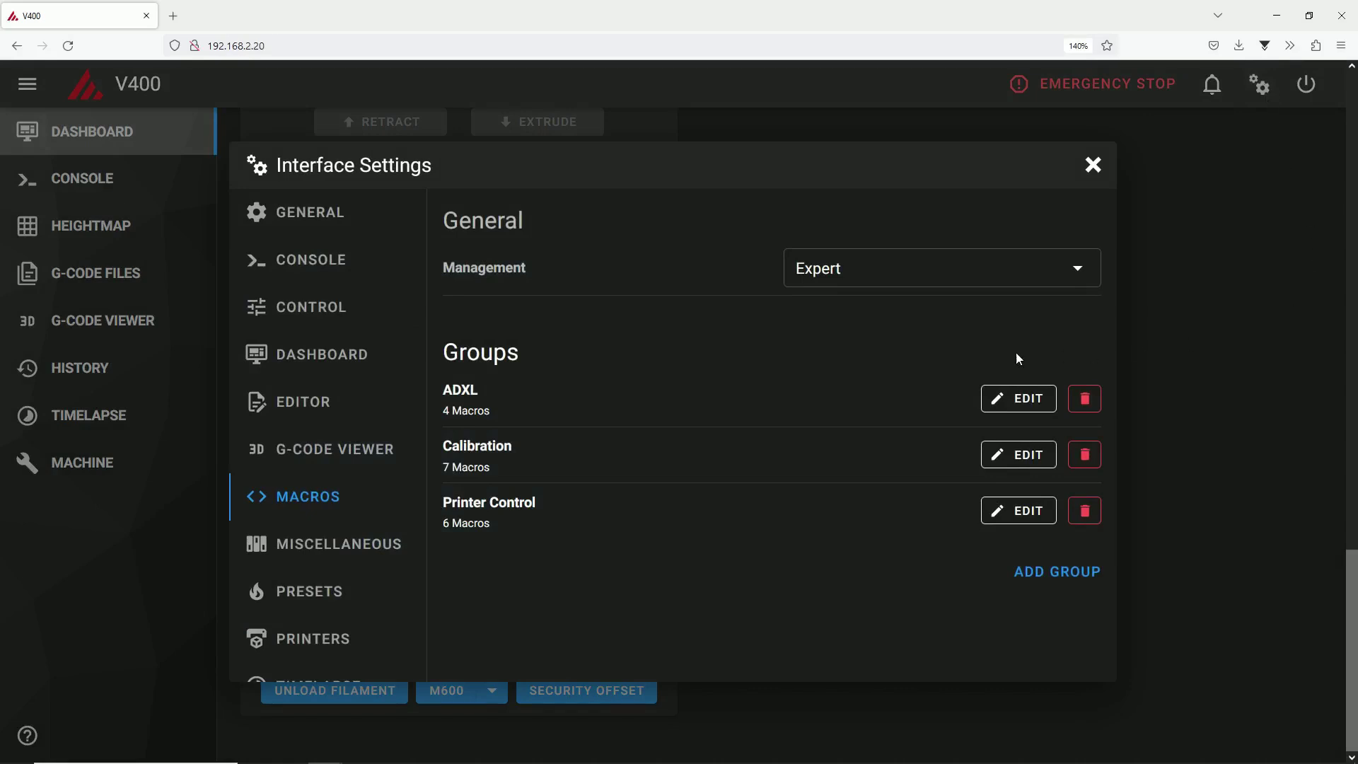
- Reorder the desktop dashboard macro panels to Printer Control, Calibration, then ADXL
left_click(397, 342)
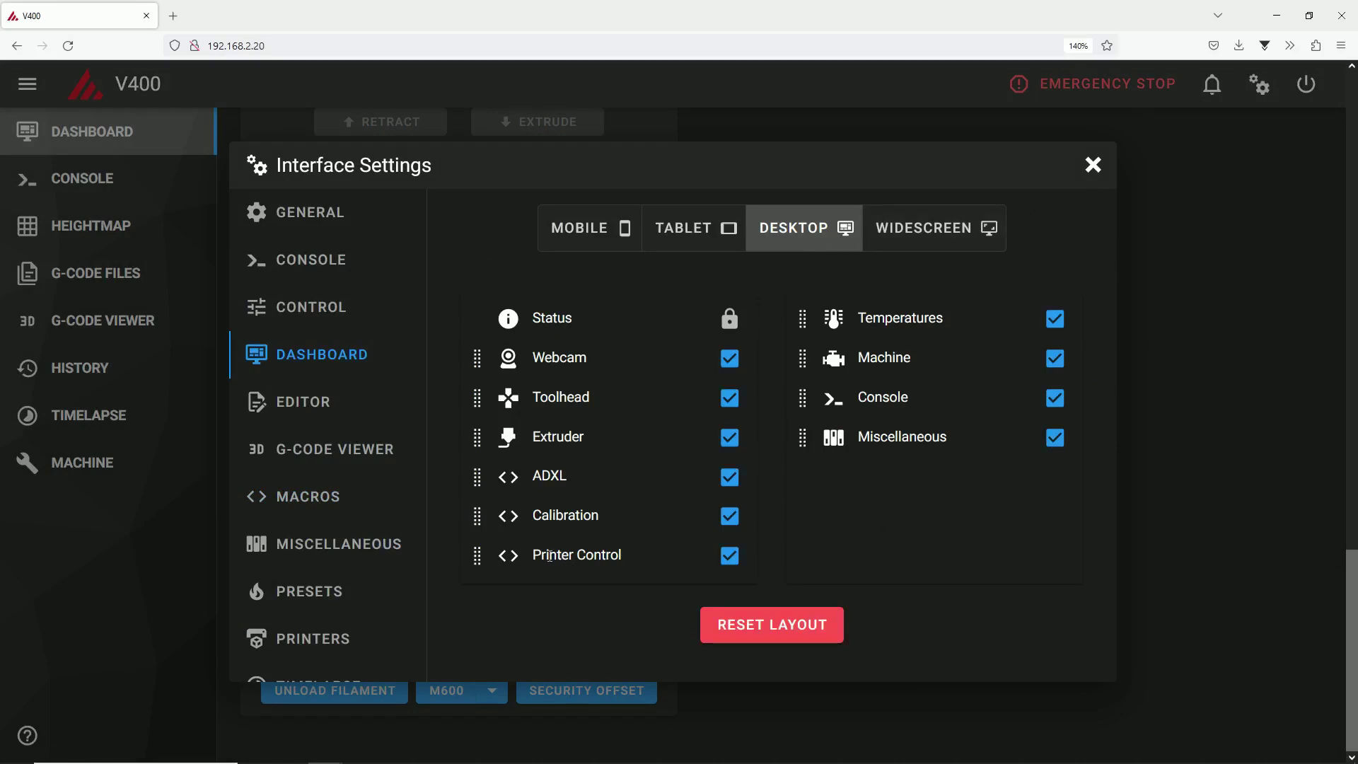
left_click_drag(477, 556, 475, 479)
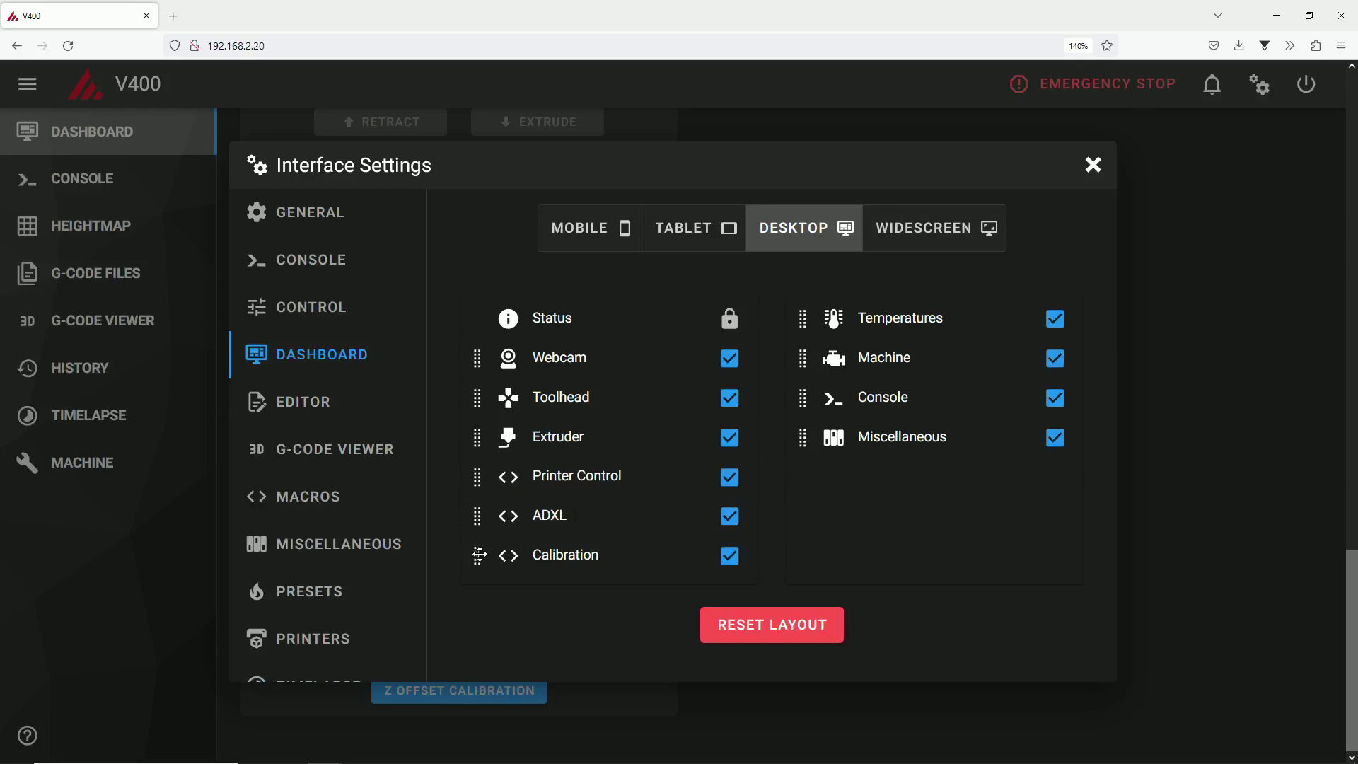
left_click_drag(480, 556, 480, 516)
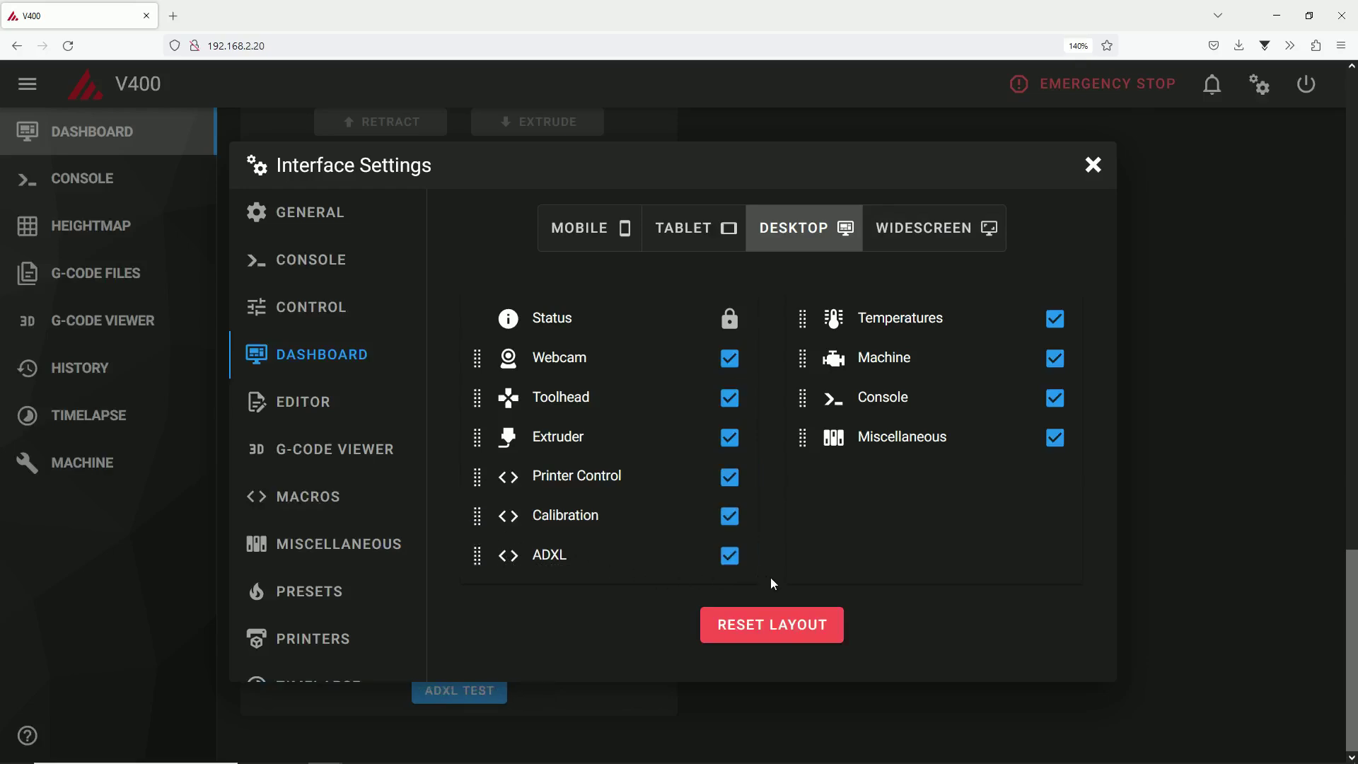
left_click(1093, 165)
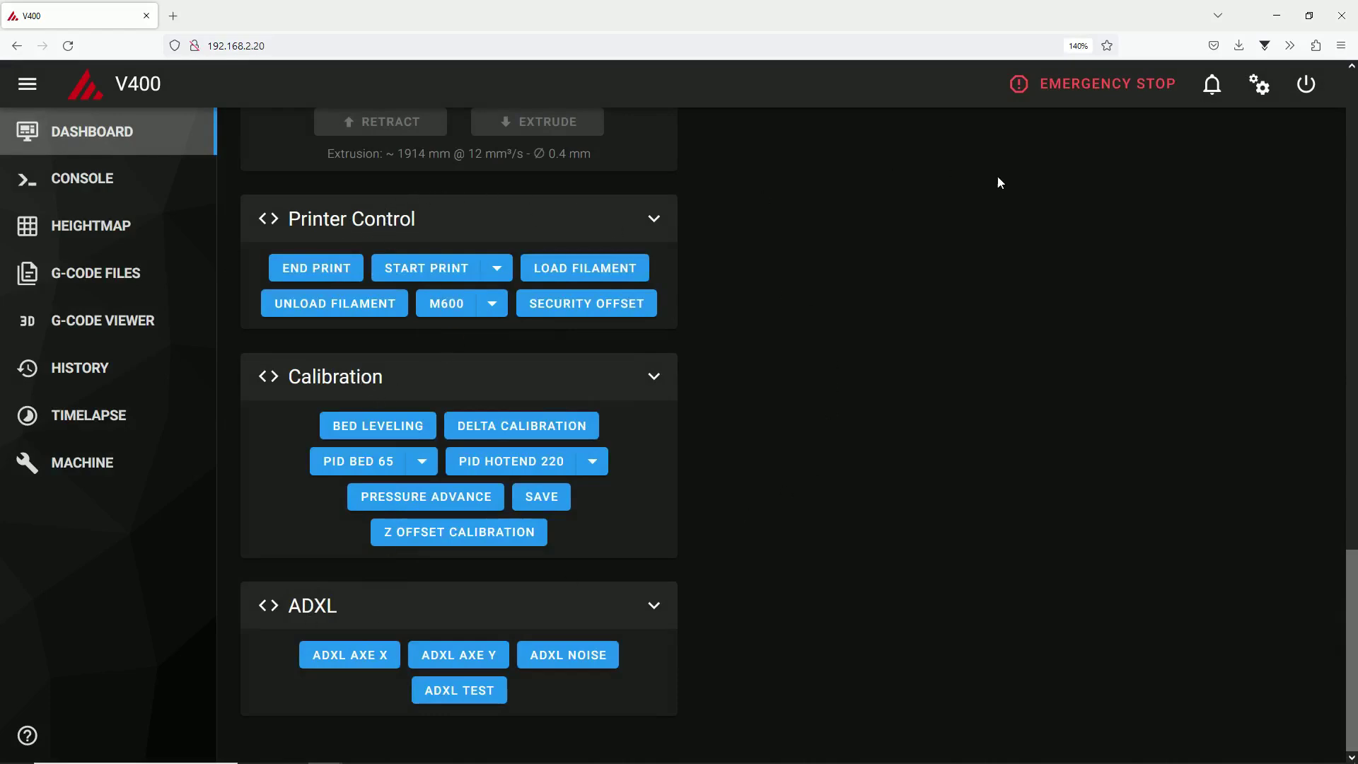
left_click(1262, 84)
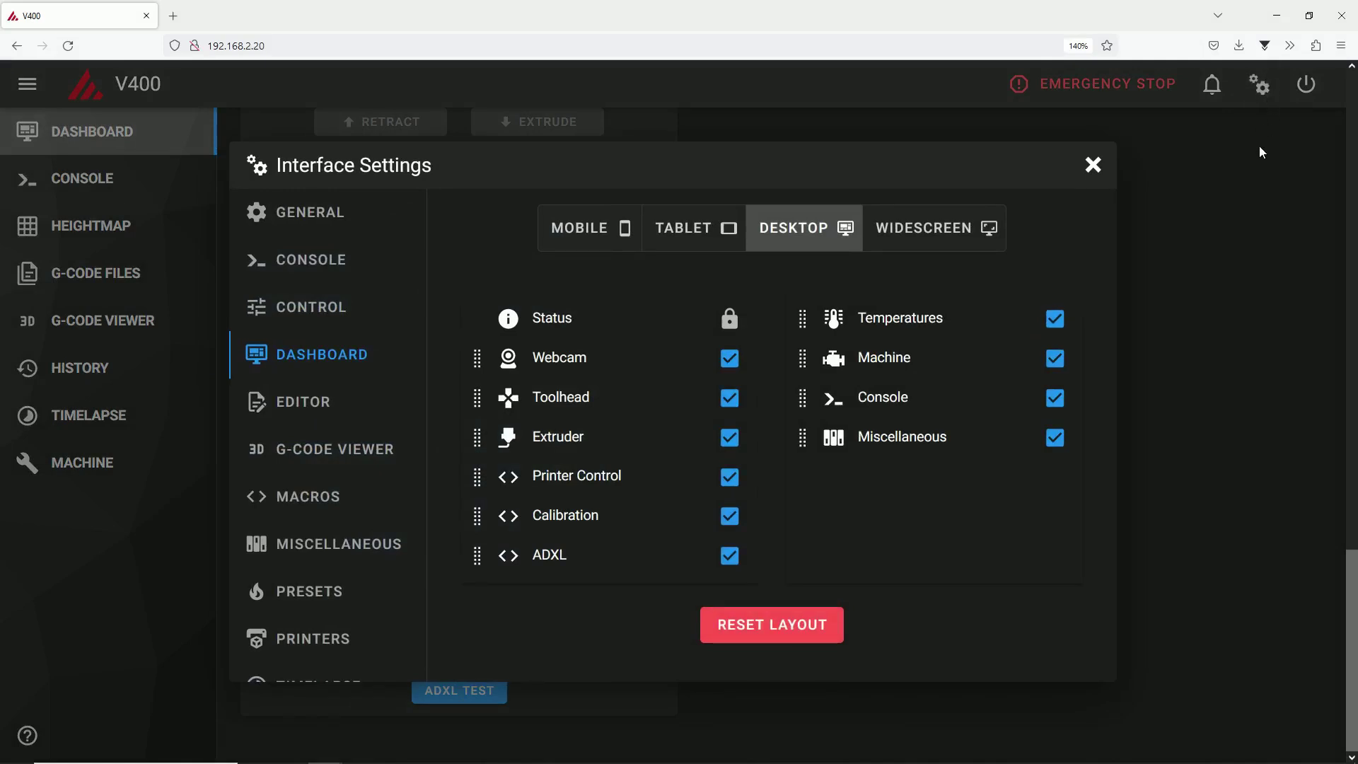
- Move START_PRINT above END_PRINT in the Printer Control group and close settings
left_click(276, 495)
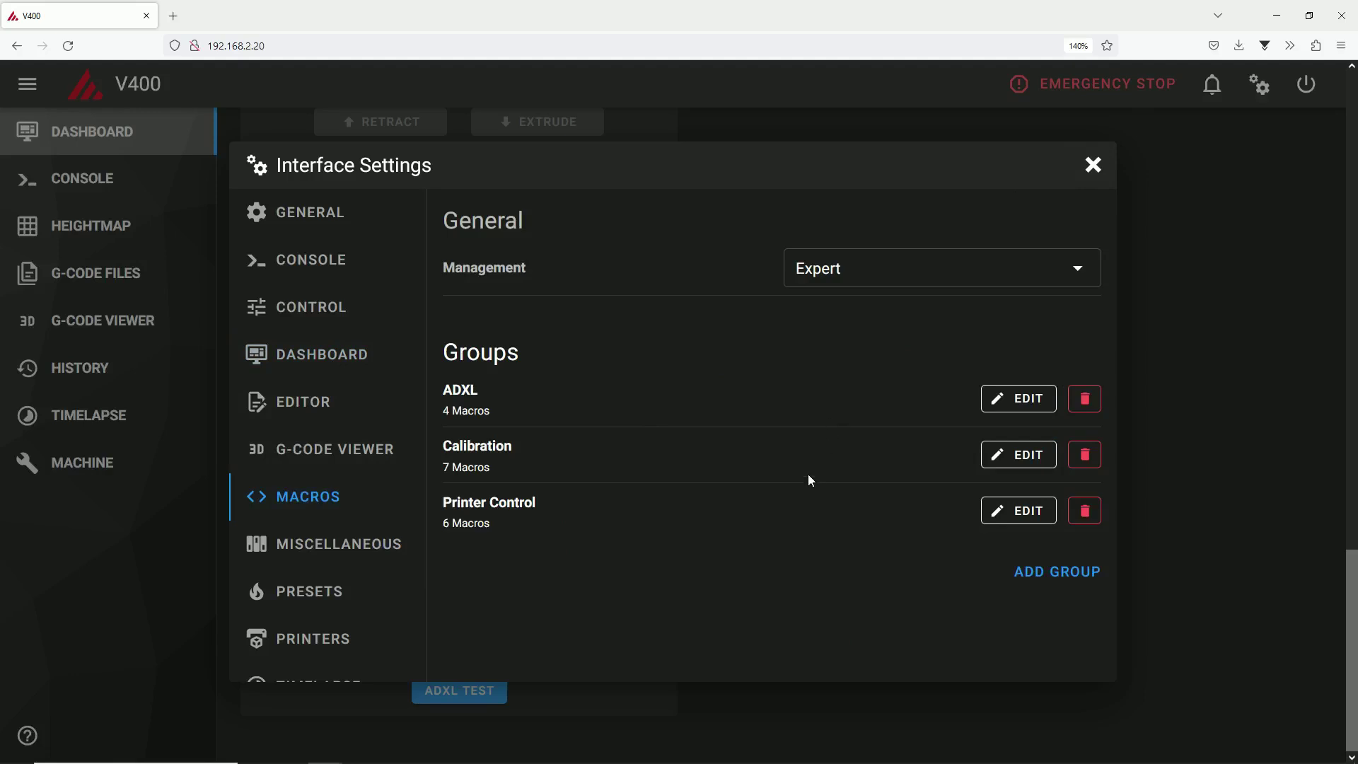
left_click(1024, 514)
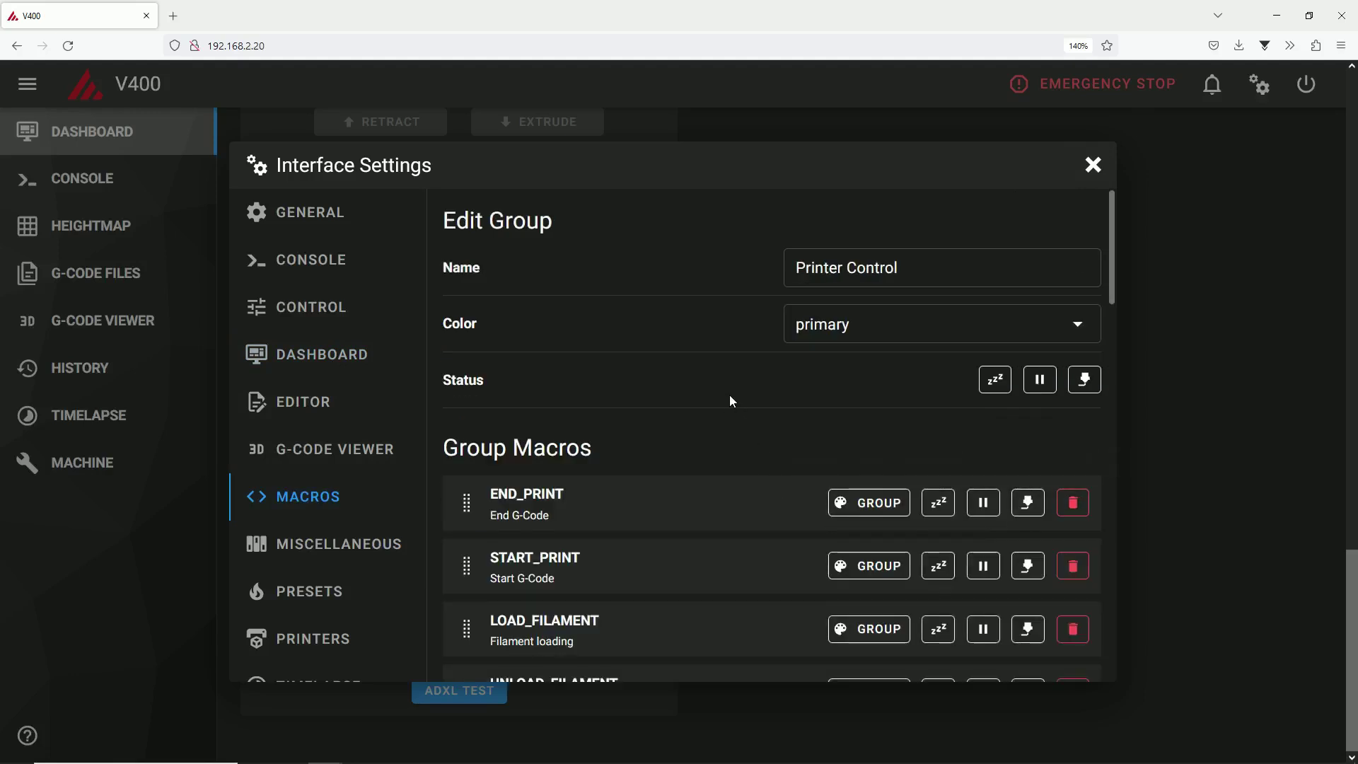
scroll(730, 396, "down", 3)
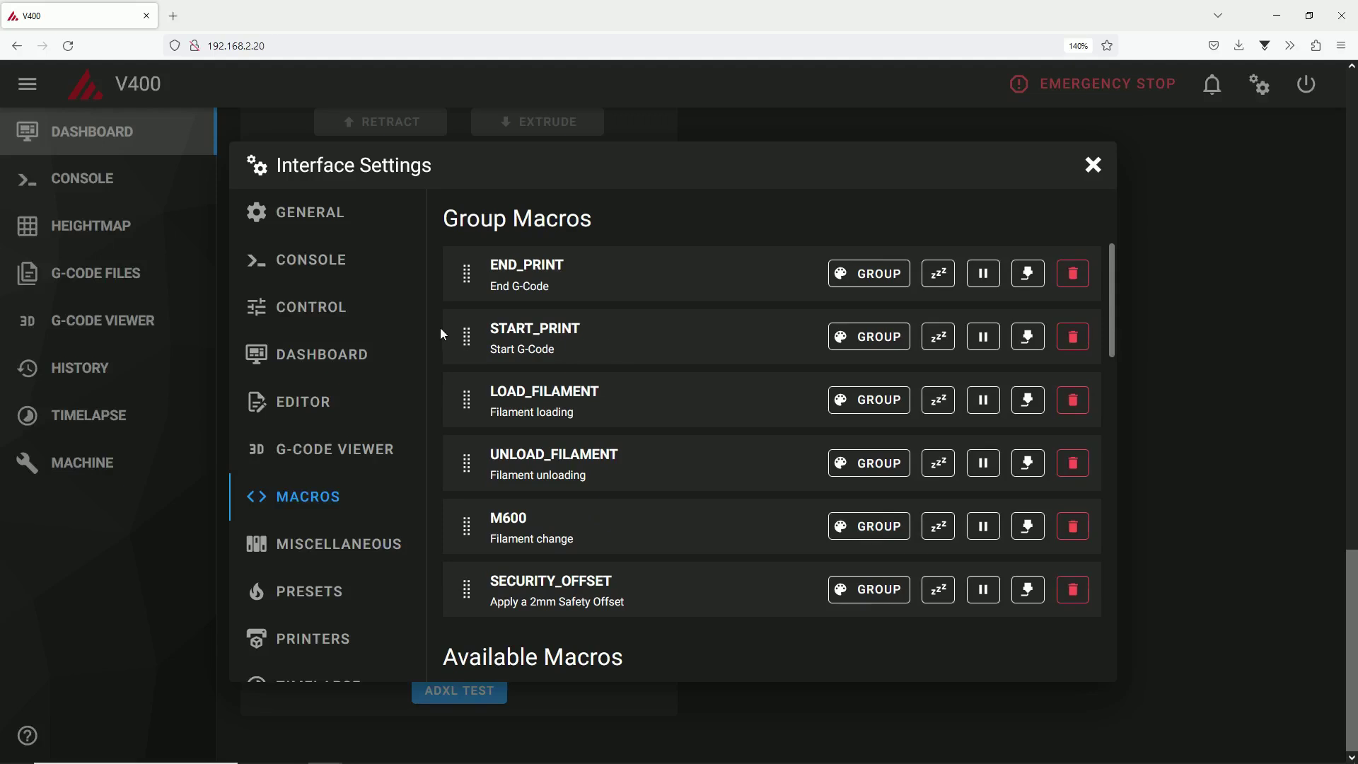
left_click_drag(466, 337, 461, 269)
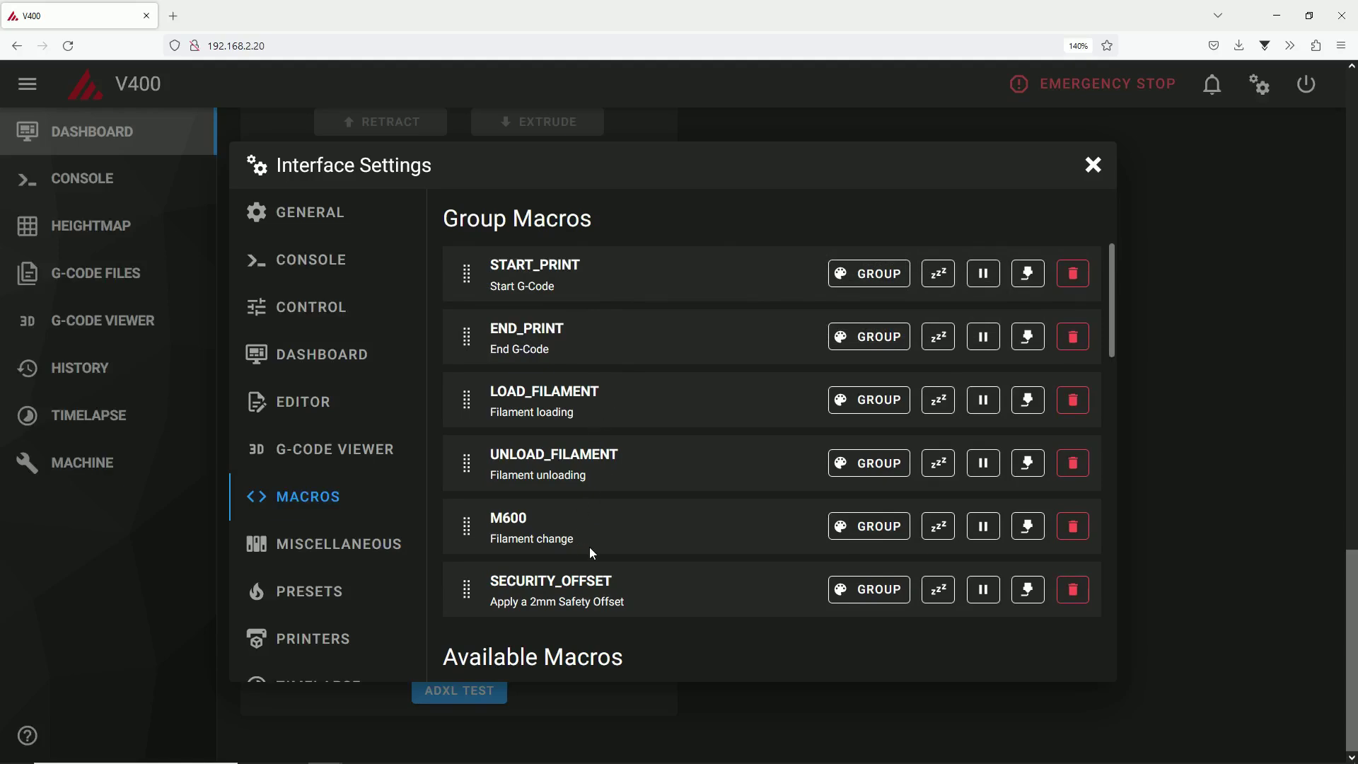
scroll(742, 467, "down", 2)
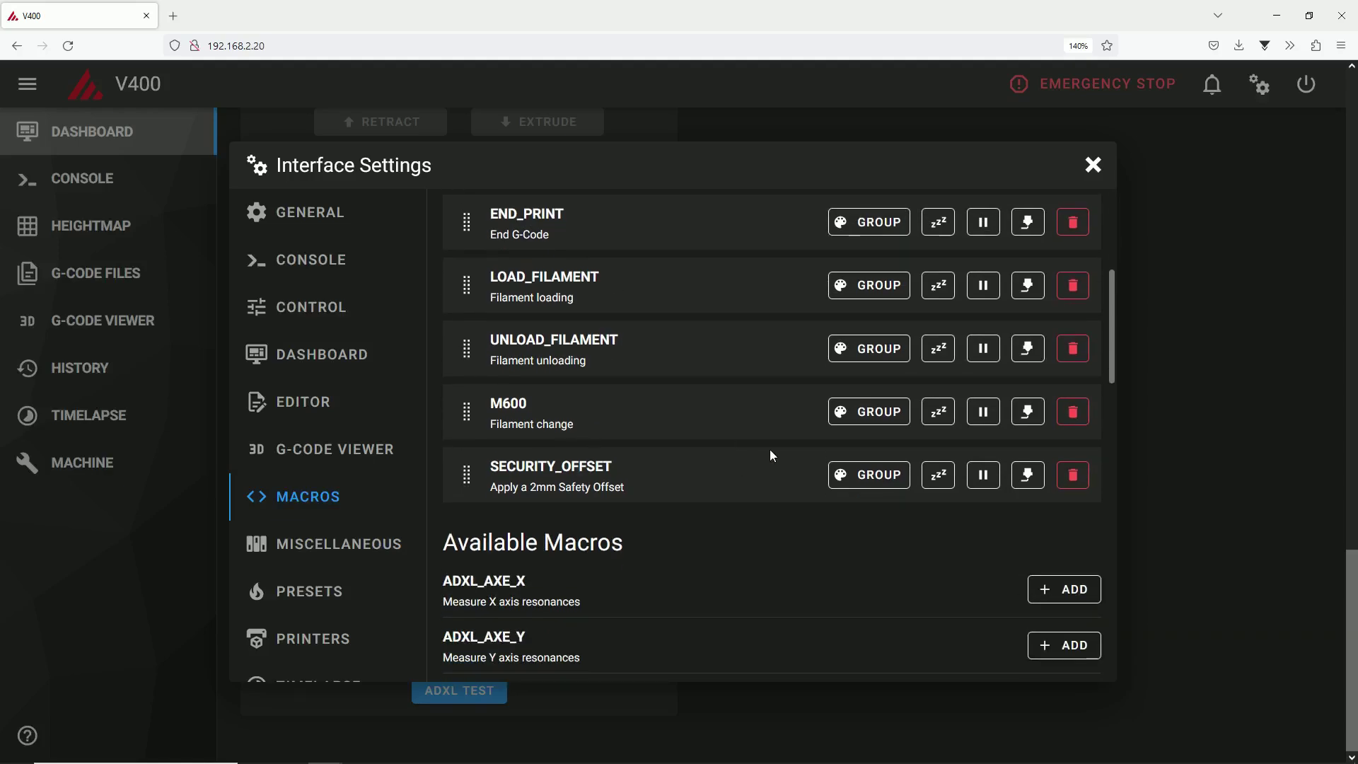
scroll(919, 452, "down", 6)
scroll(931, 486, "down", 5)
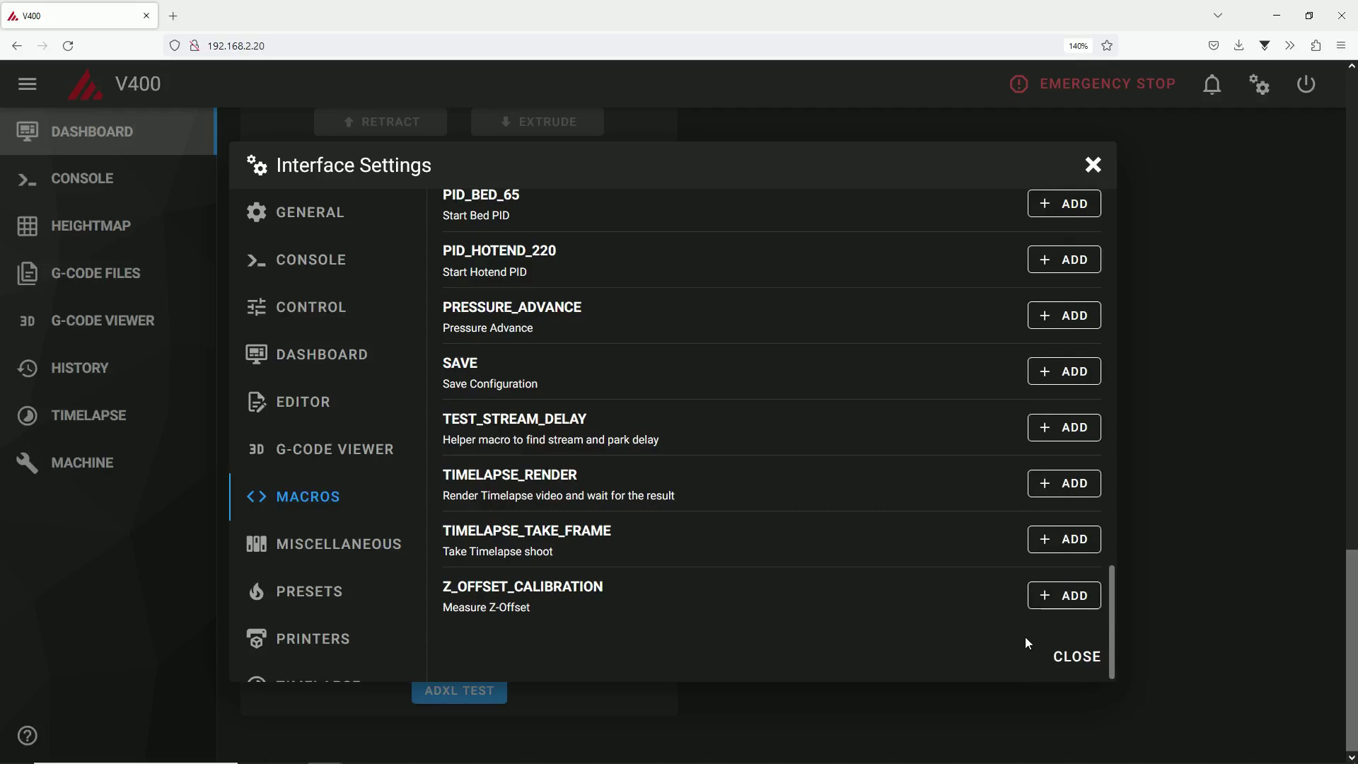
left_click(1076, 653)
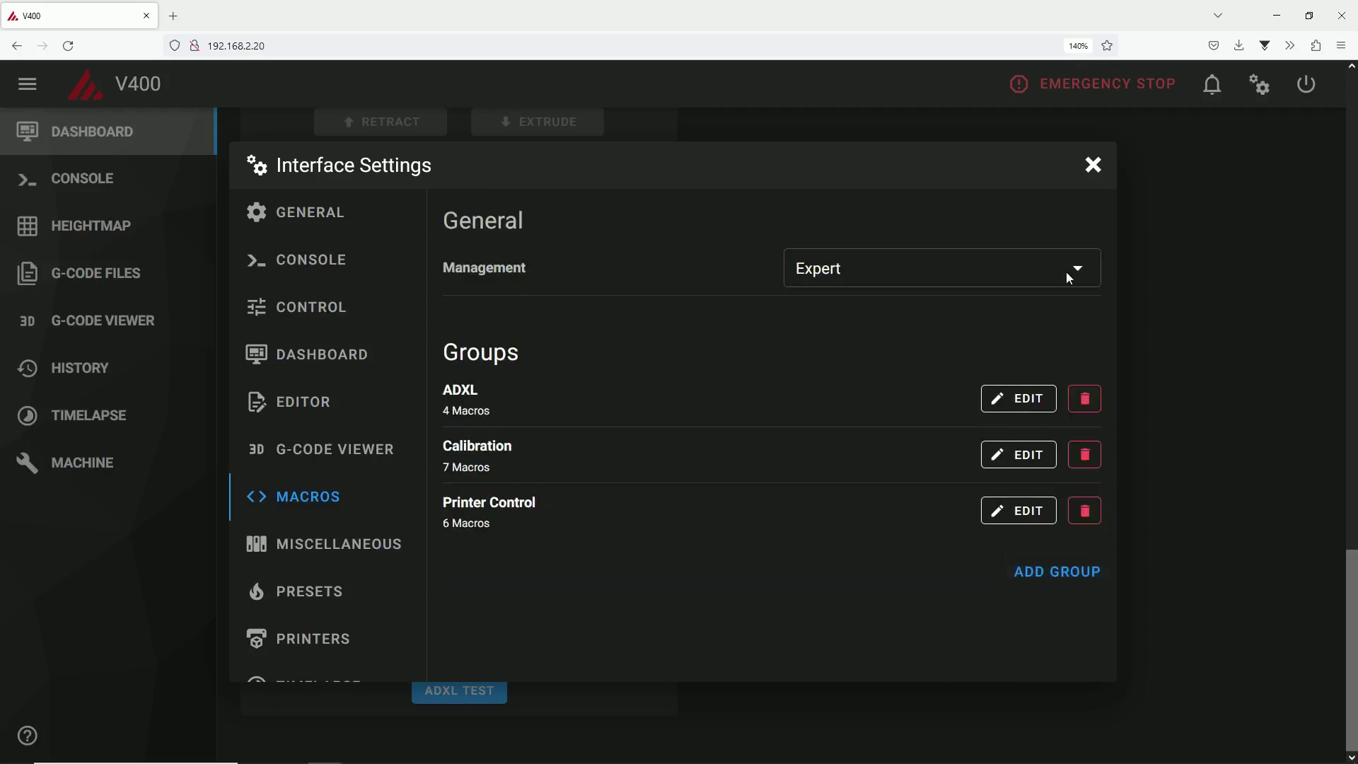
left_click(1093, 165)
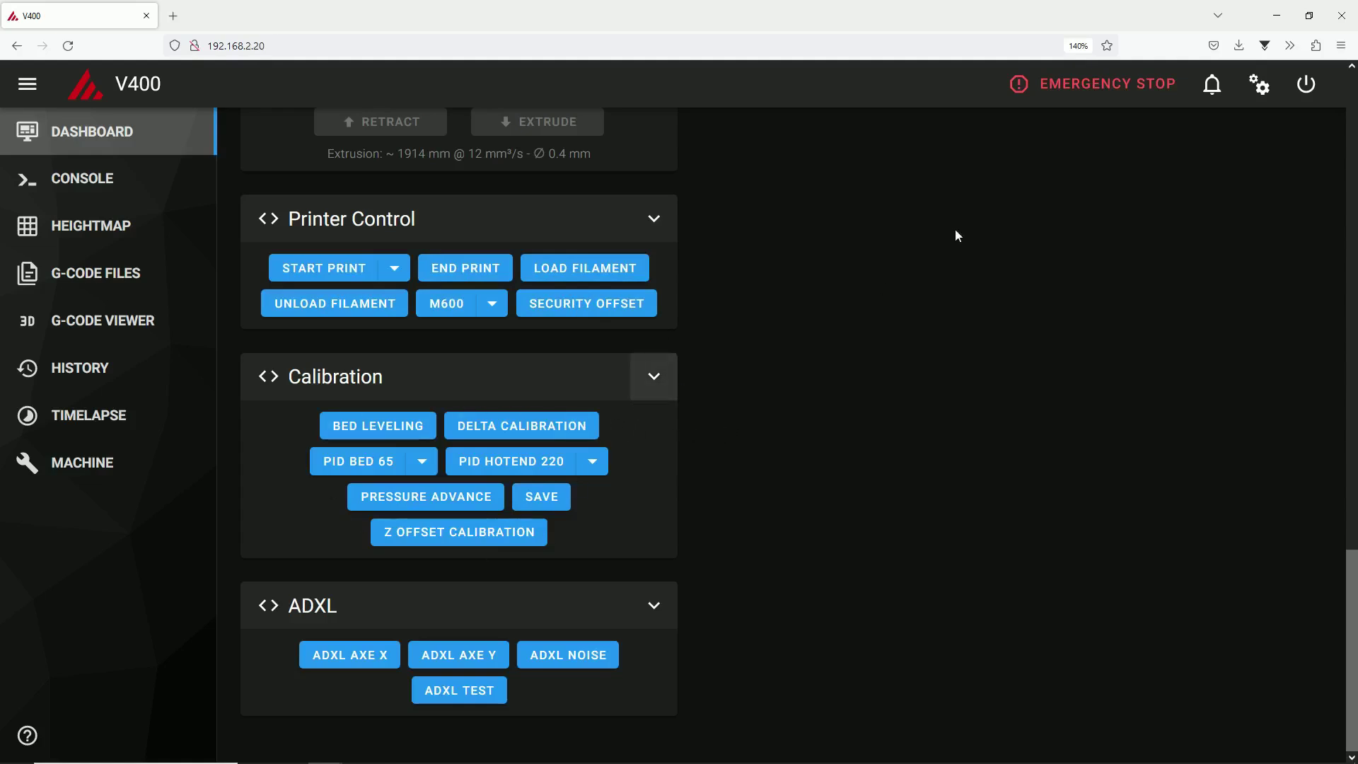
- Drag Z_OFFSET_CALIBRATION to the top of the Calibration group, above BED_LEVELING
left_click(1249, 90)
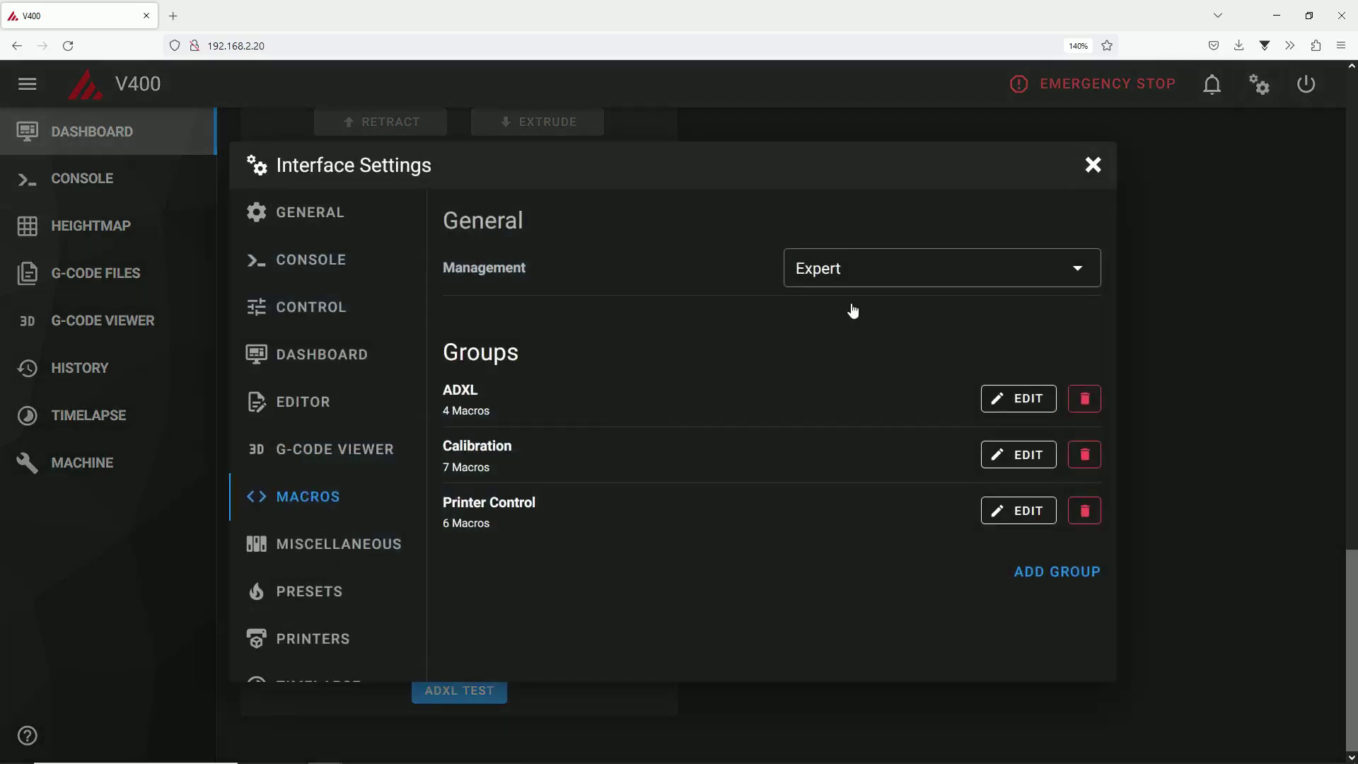
left_click(1003, 461)
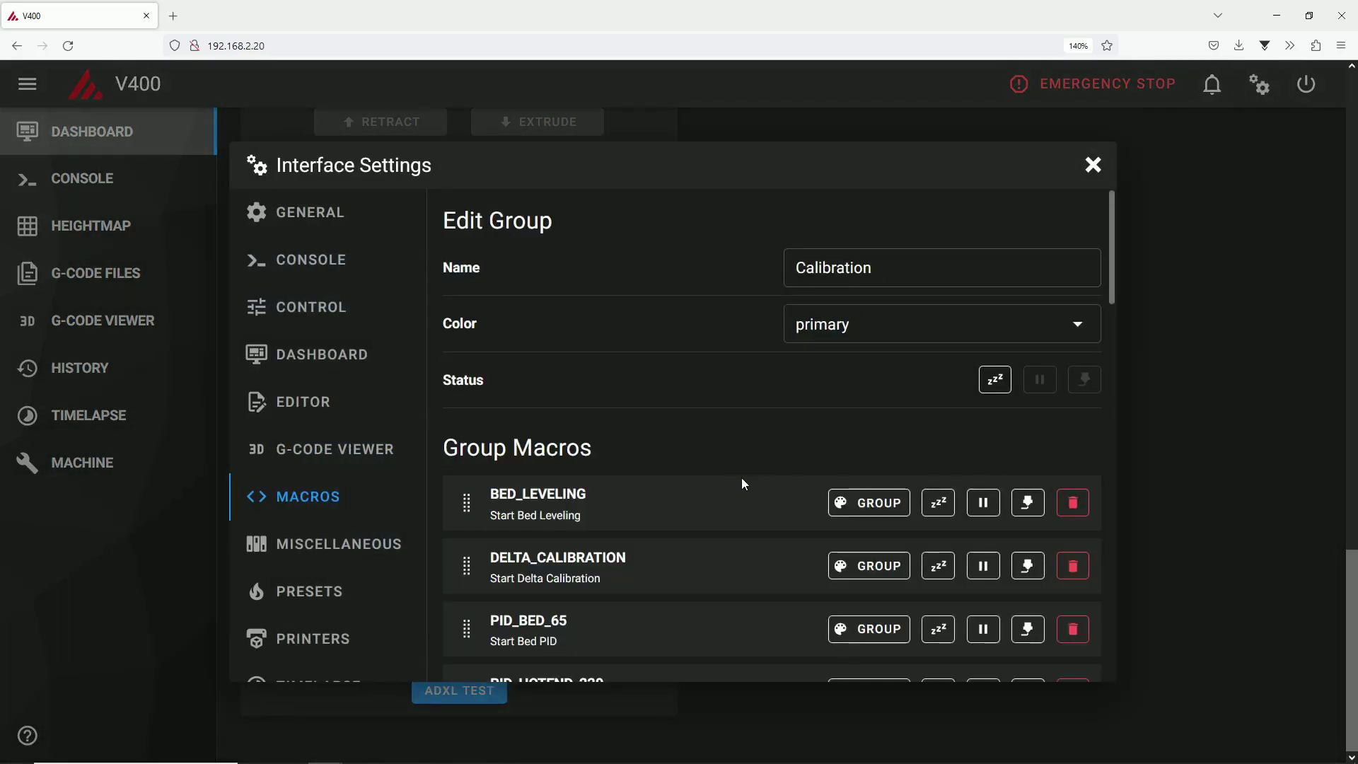
scroll(739, 486, "down", 5)
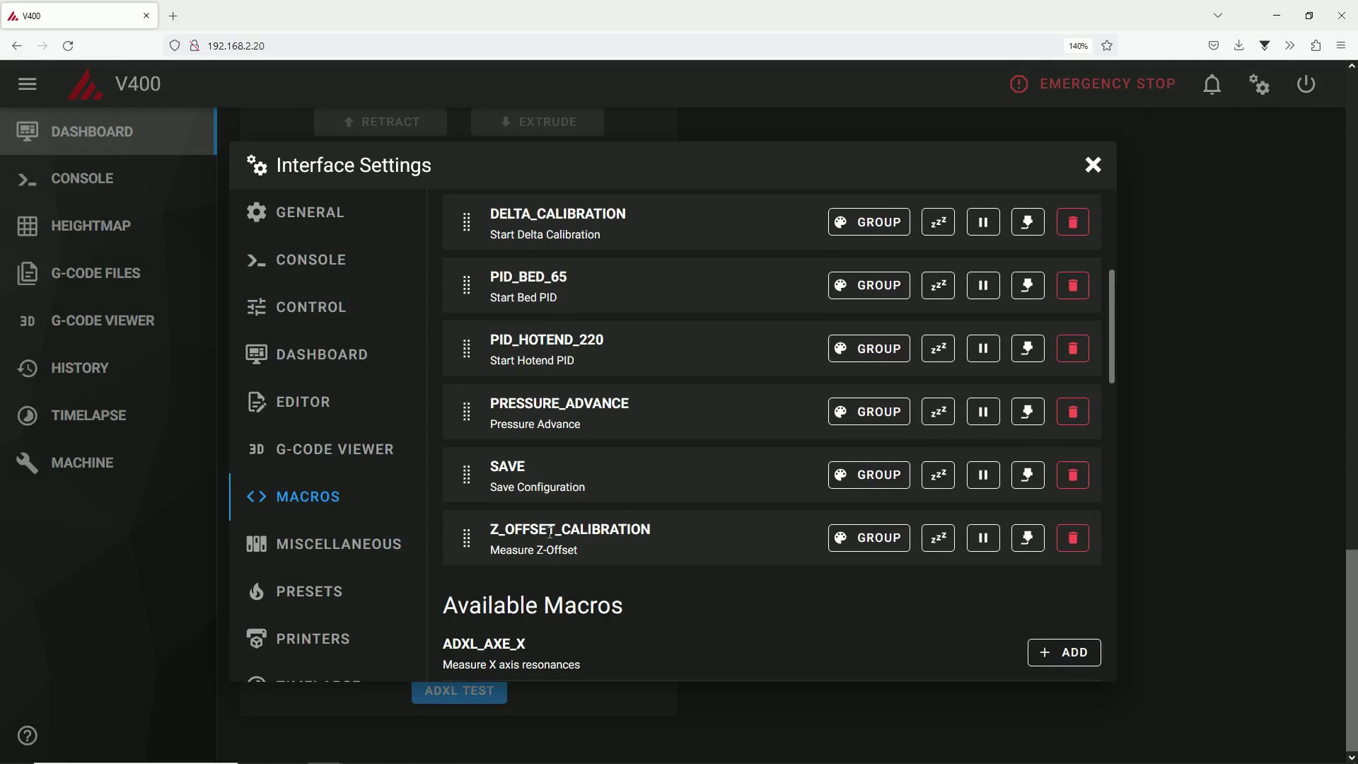
left_click_drag(472, 538, 473, 216)
scroll(502, 371, "up", 2)
left_click_drag(471, 339, 474, 283)
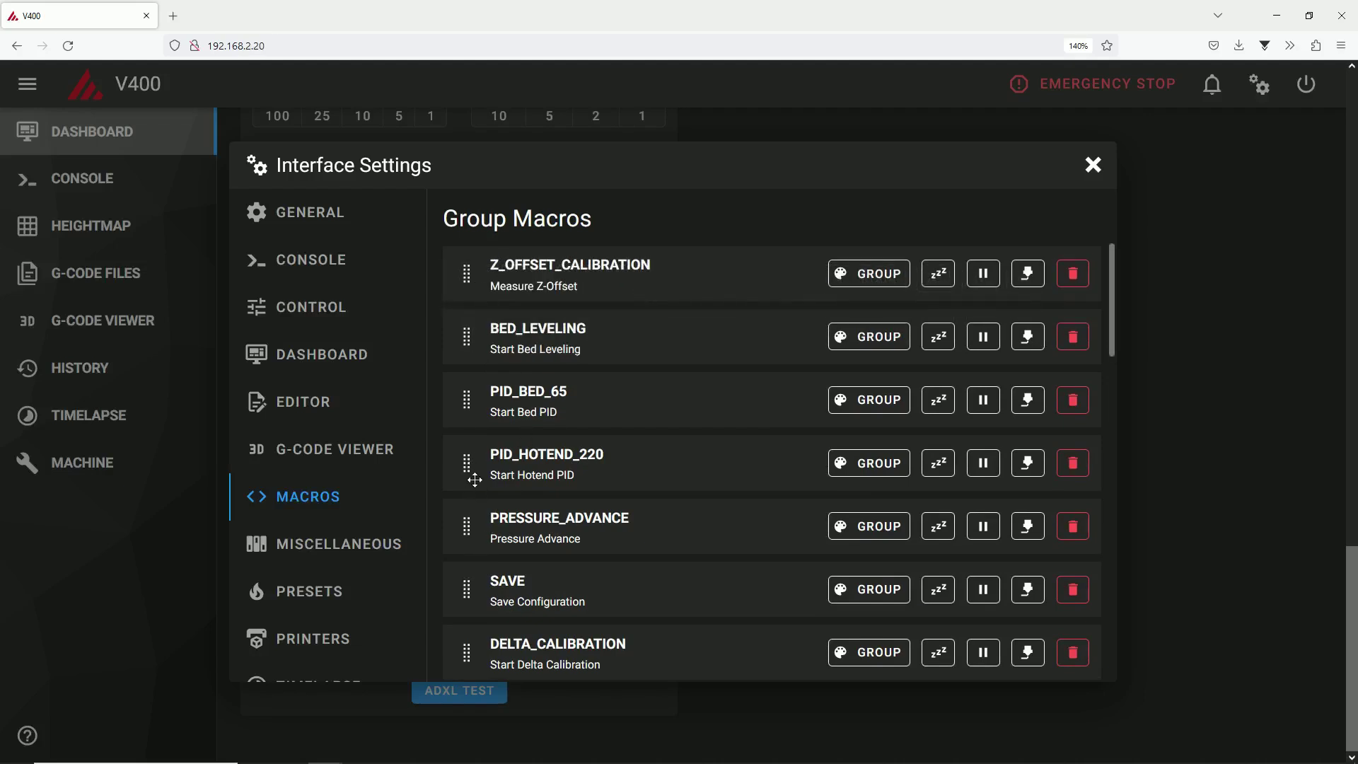
scroll(476, 481, "down", 2)
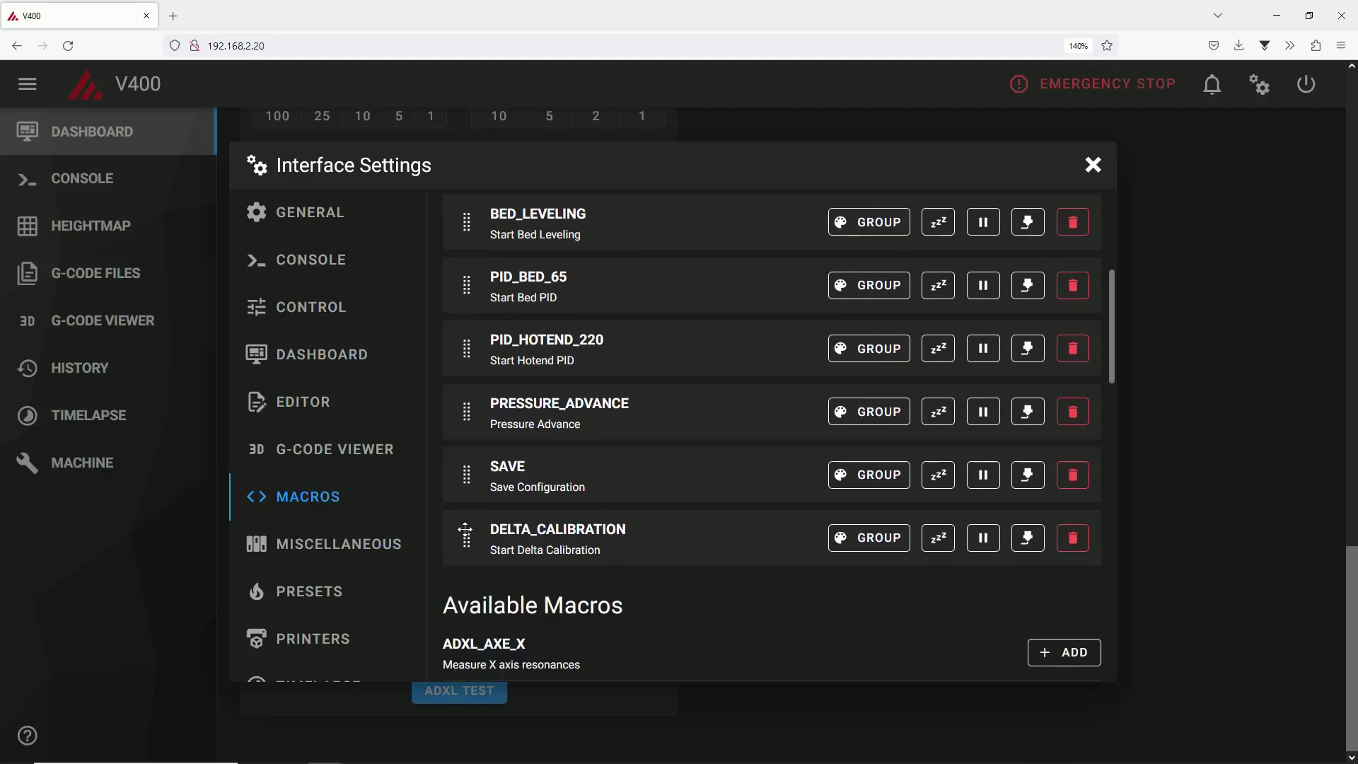
scroll(469, 524, "up", 2)
scroll(468, 524, "up", 1)
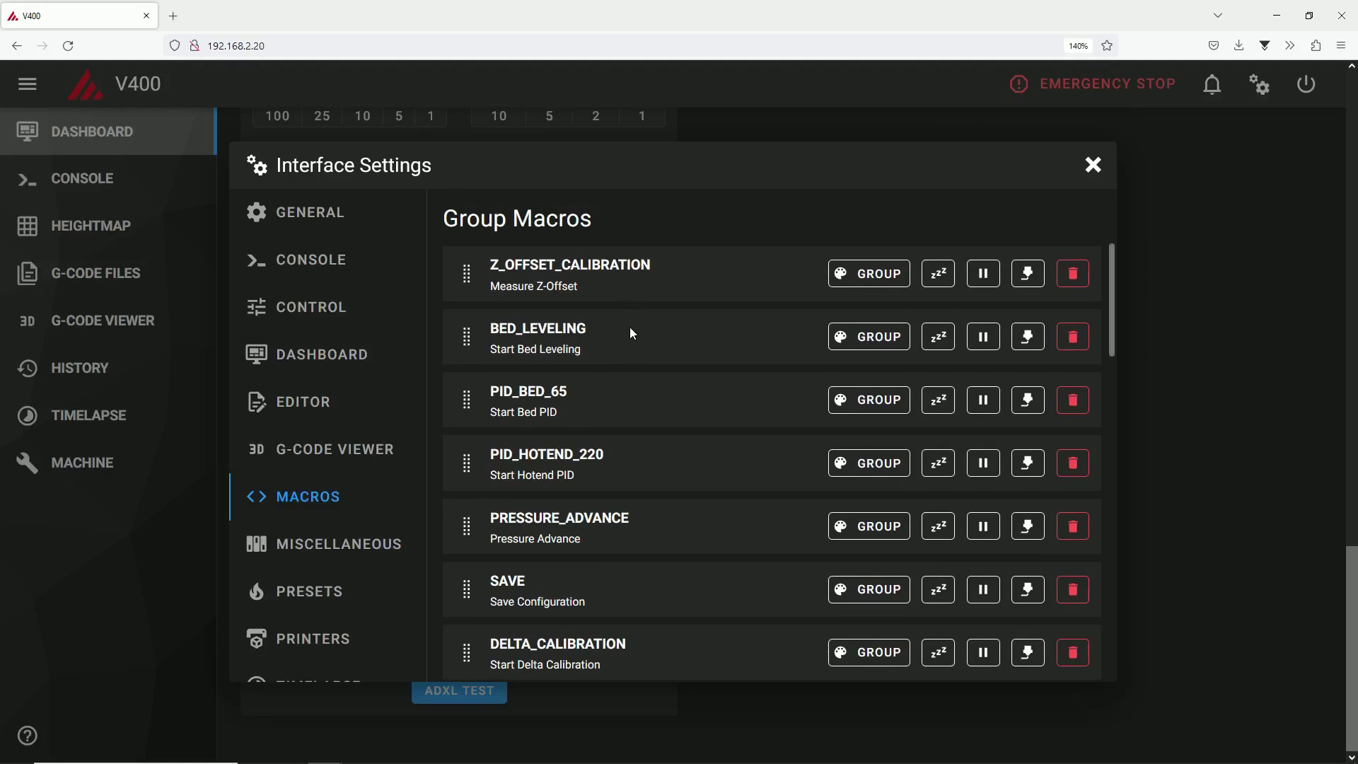
scroll(631, 340, "down", 2)
scroll(631, 343, "up", 5)
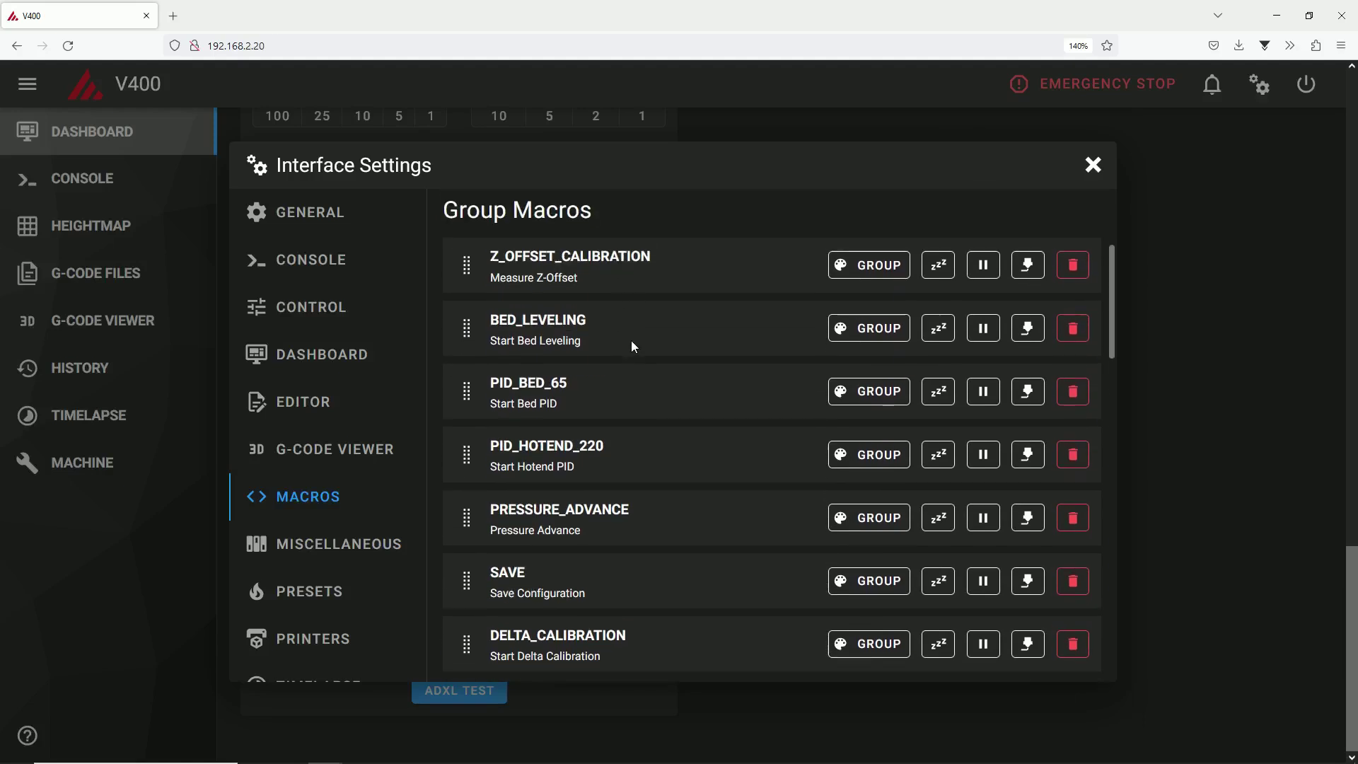
scroll(631, 342, "down", 2)
scroll(637, 352, "down", 10)
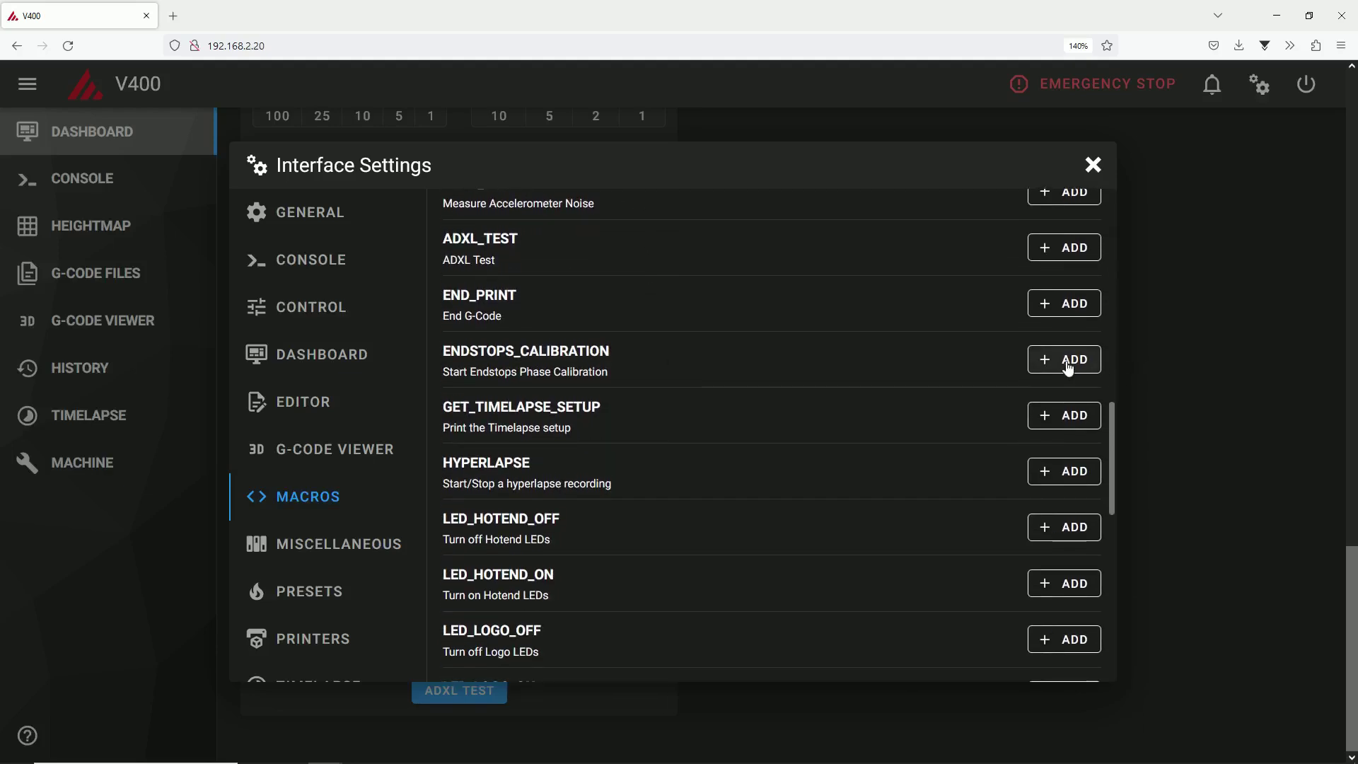
- Add ENDSTOPS_CALIBRATION to the Calibration group and move it into second place
left_click(1065, 360)
scroll(830, 387, "up", 7)
scroll(740, 363, "up", 6)
scroll(655, 341, "down", 3)
left_click_drag(466, 538, 467, 285)
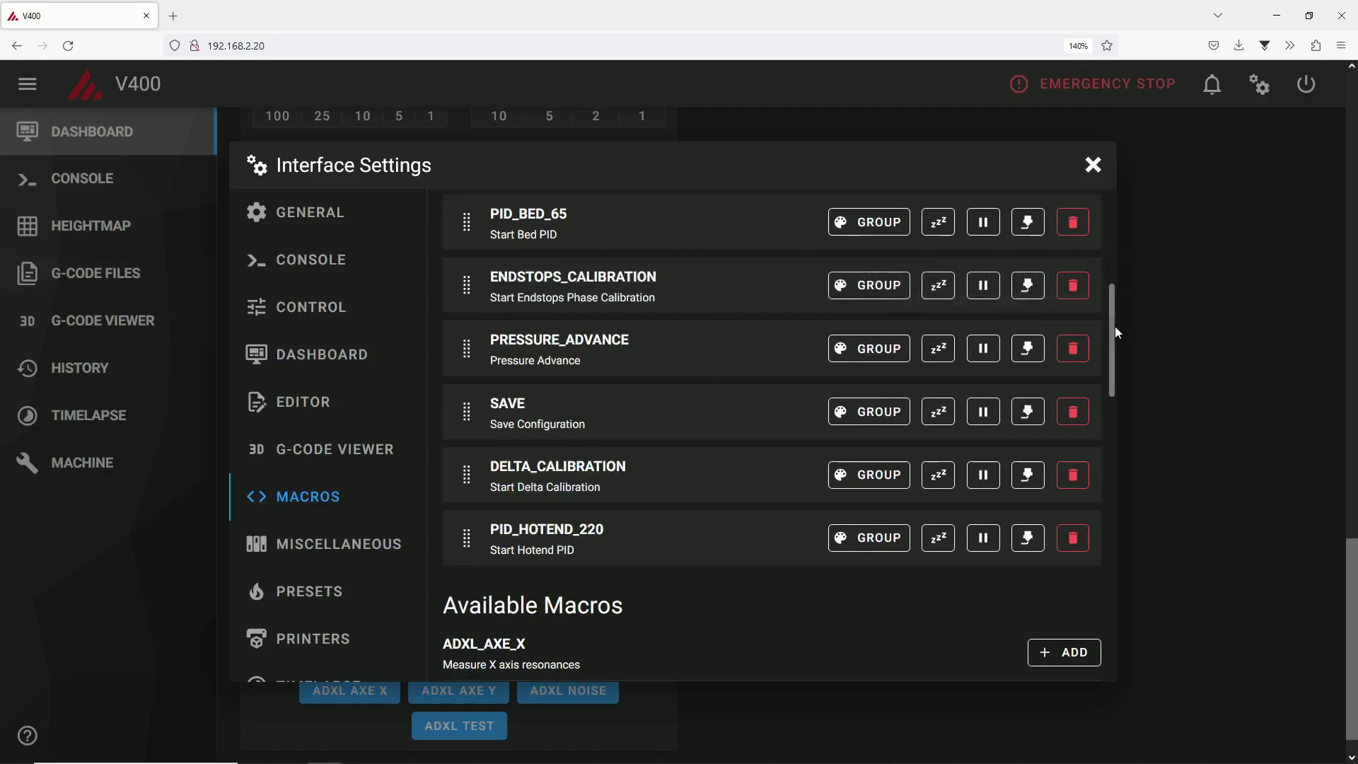
left_click_drag(1114, 325, 1118, 269)
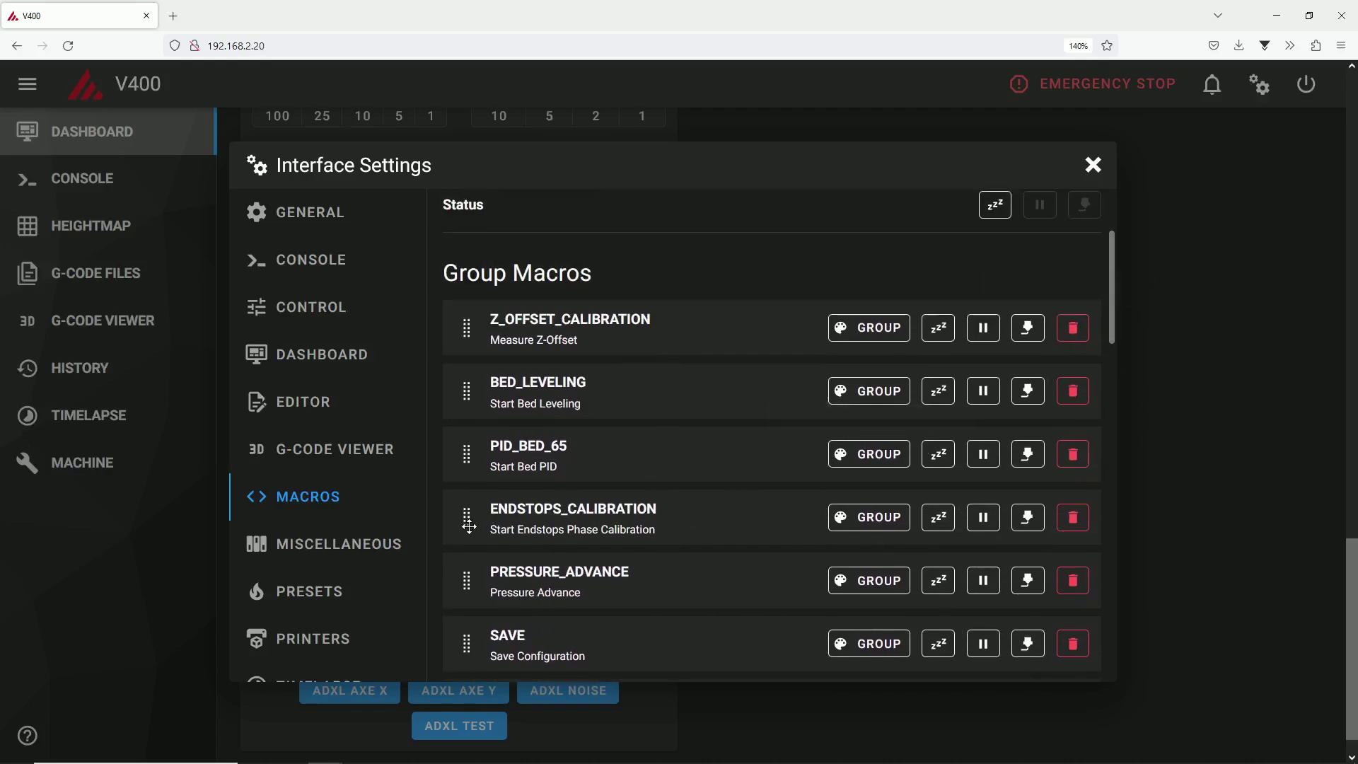
left_click_drag(467, 520, 471, 386)
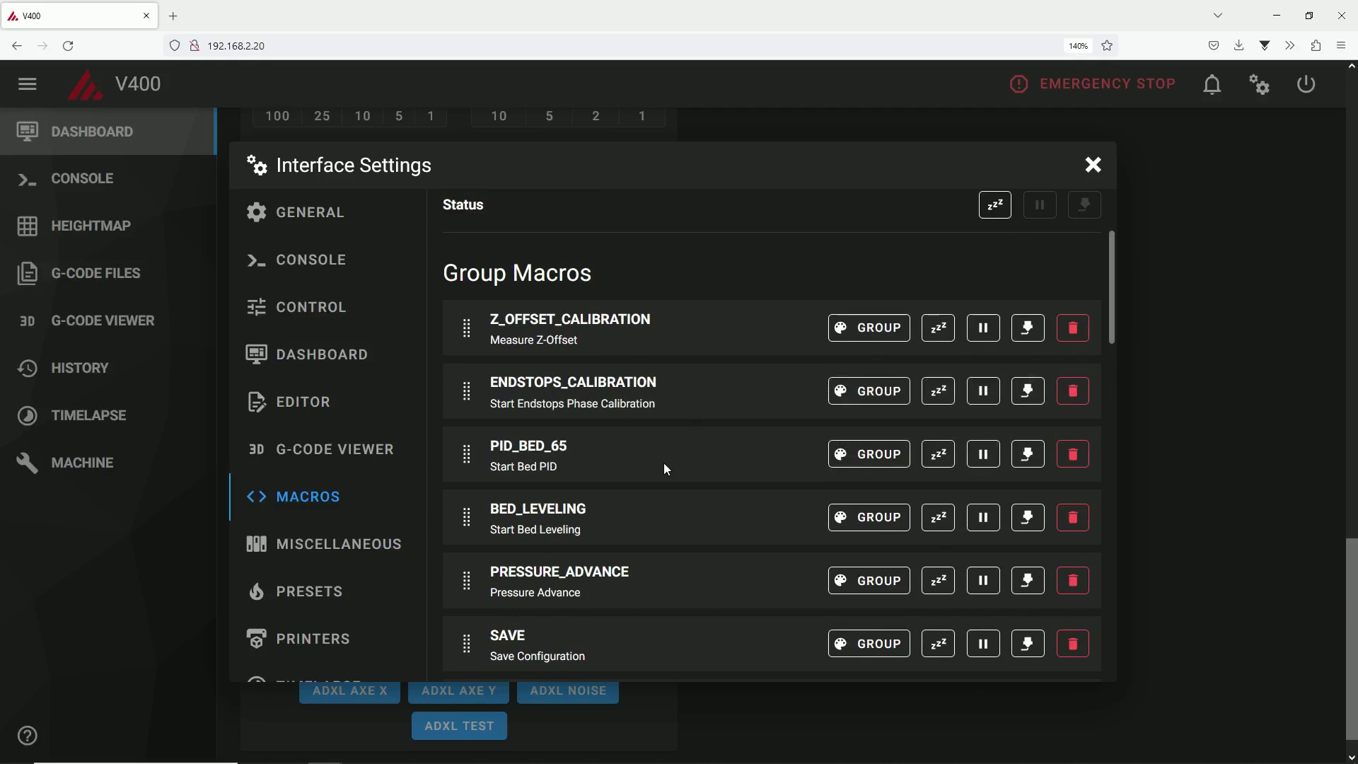
- Reorder the rest: PID_HOTEND_220 under PID_BED_65, then PRESSURE_ADVANCE, with SAVE last
scroll(597, 573, "down", 3)
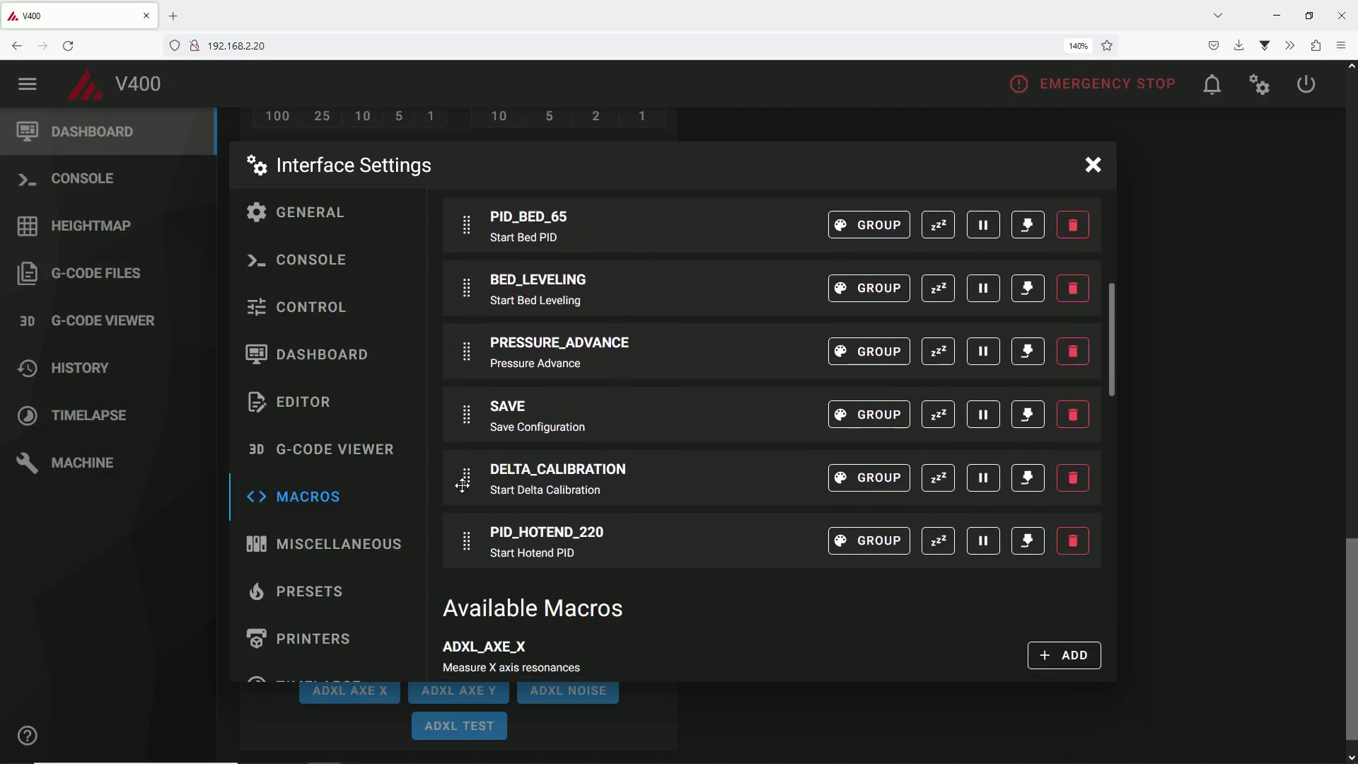
left_click_drag(466, 485, 471, 226)
scroll(661, 325, "up", 2)
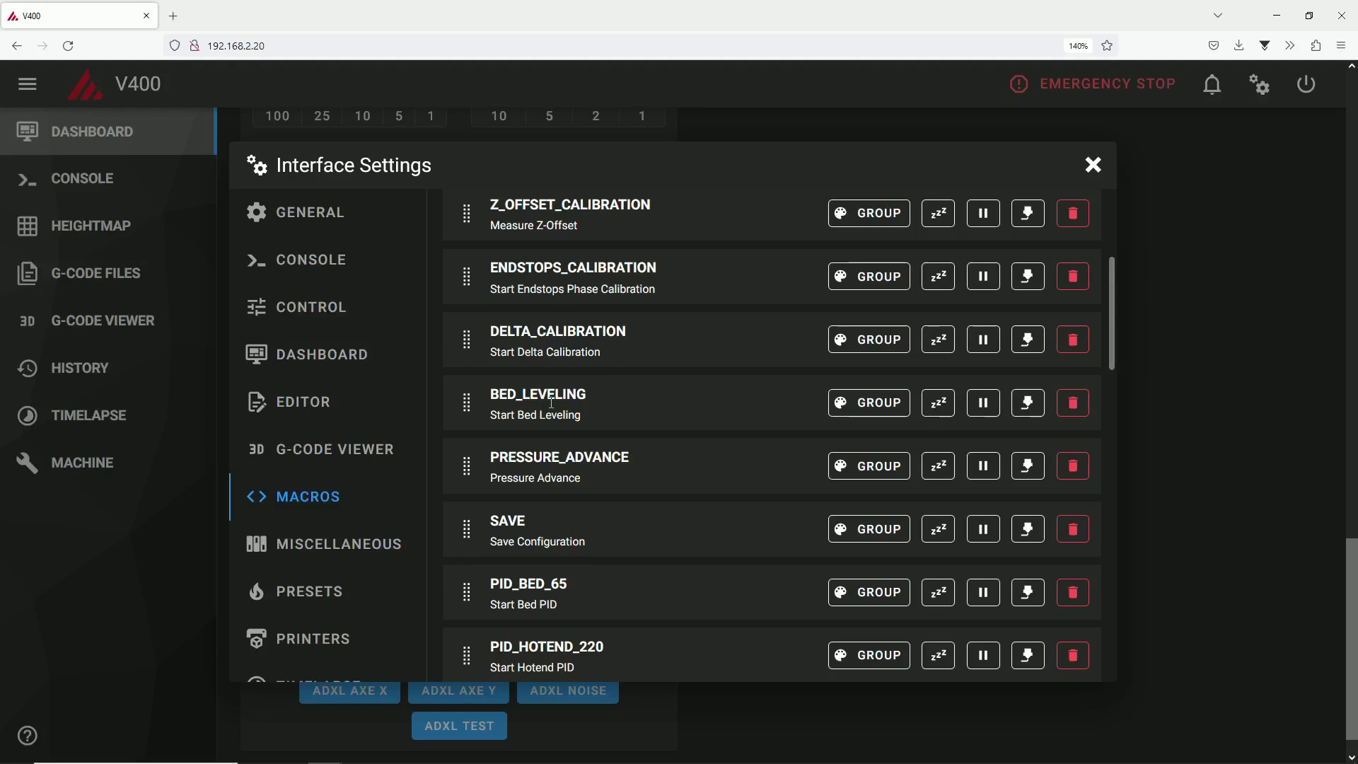
left_click_drag(520, 483, 564, 607)
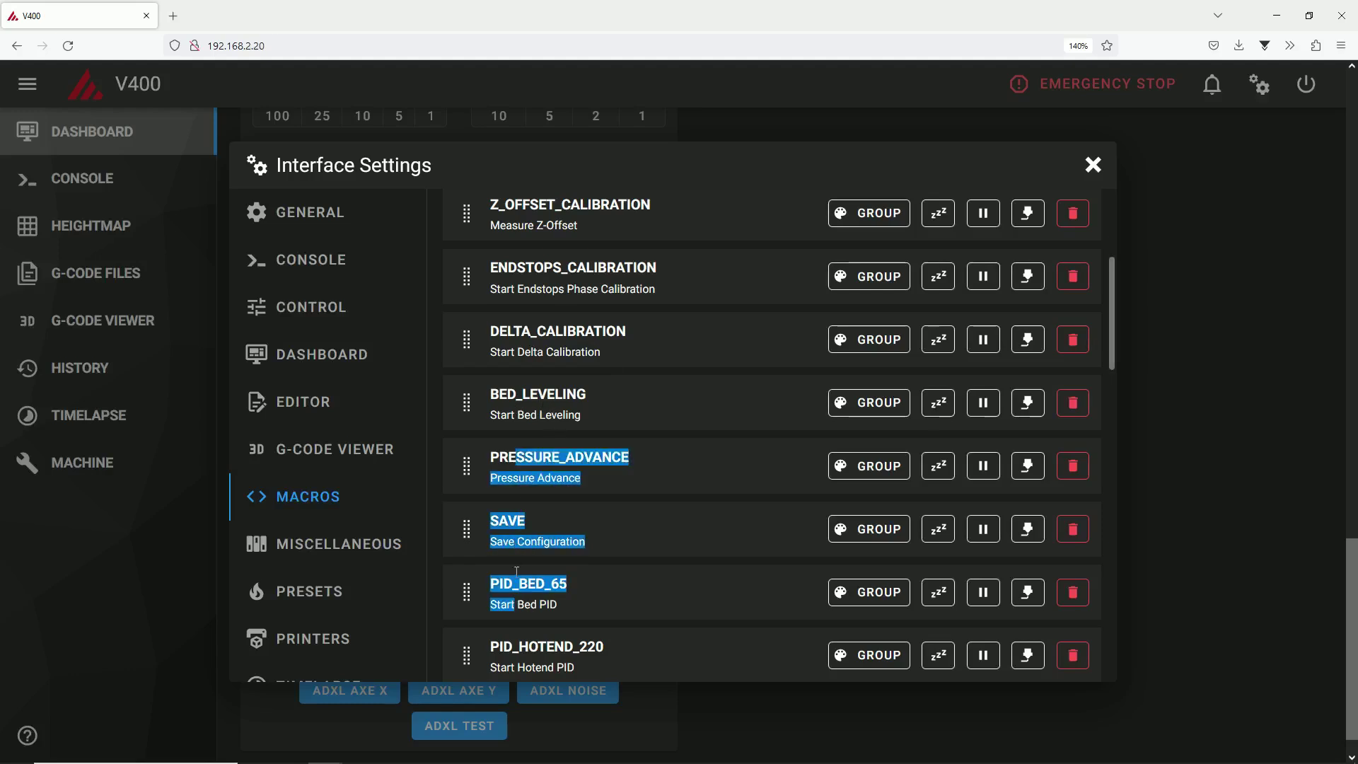
left_click(468, 464)
left_click_drag(468, 464, 467, 617)
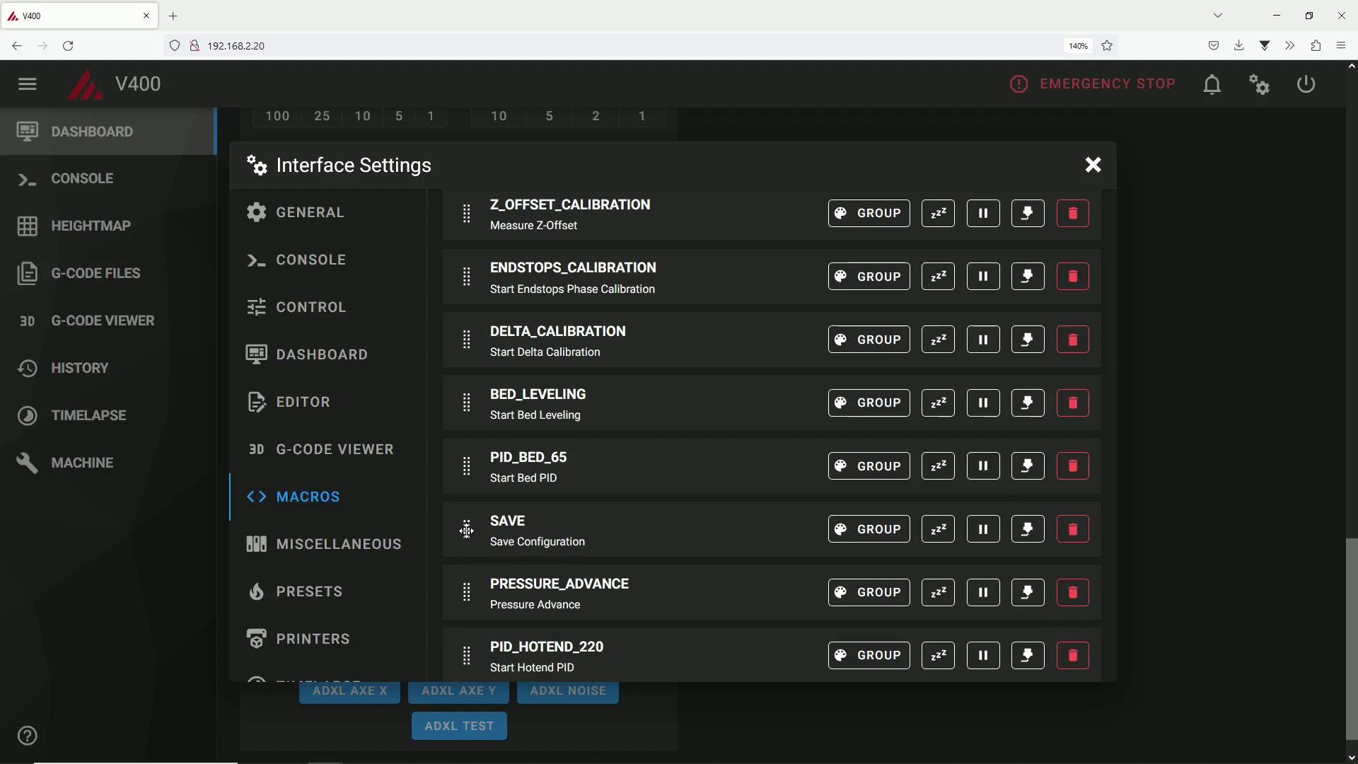
mouse_move(467, 530)
left_mouse_down()
mouse_move(474, 623)
mouse_move(469, 529)
left_mouse_up()
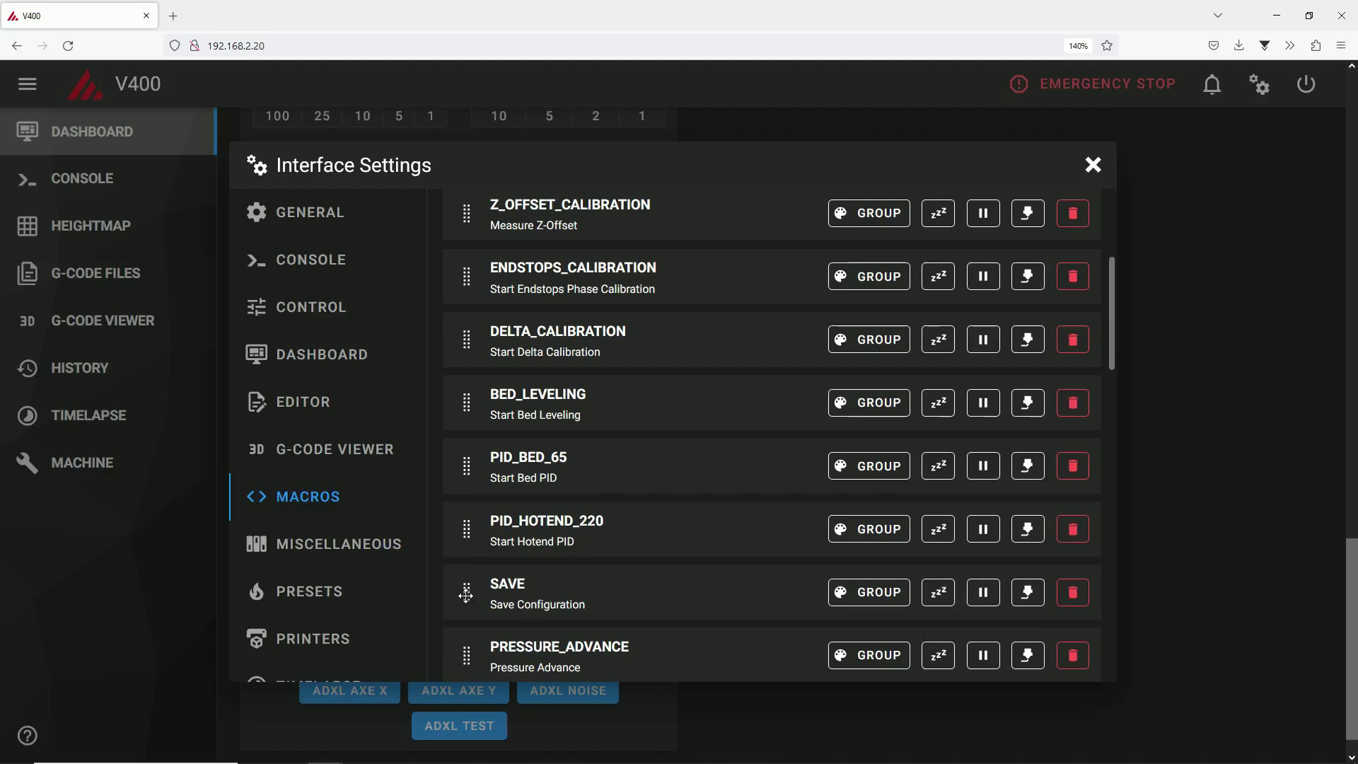
left_click_drag(466, 593, 468, 649)
scroll(641, 520, "down", 3)
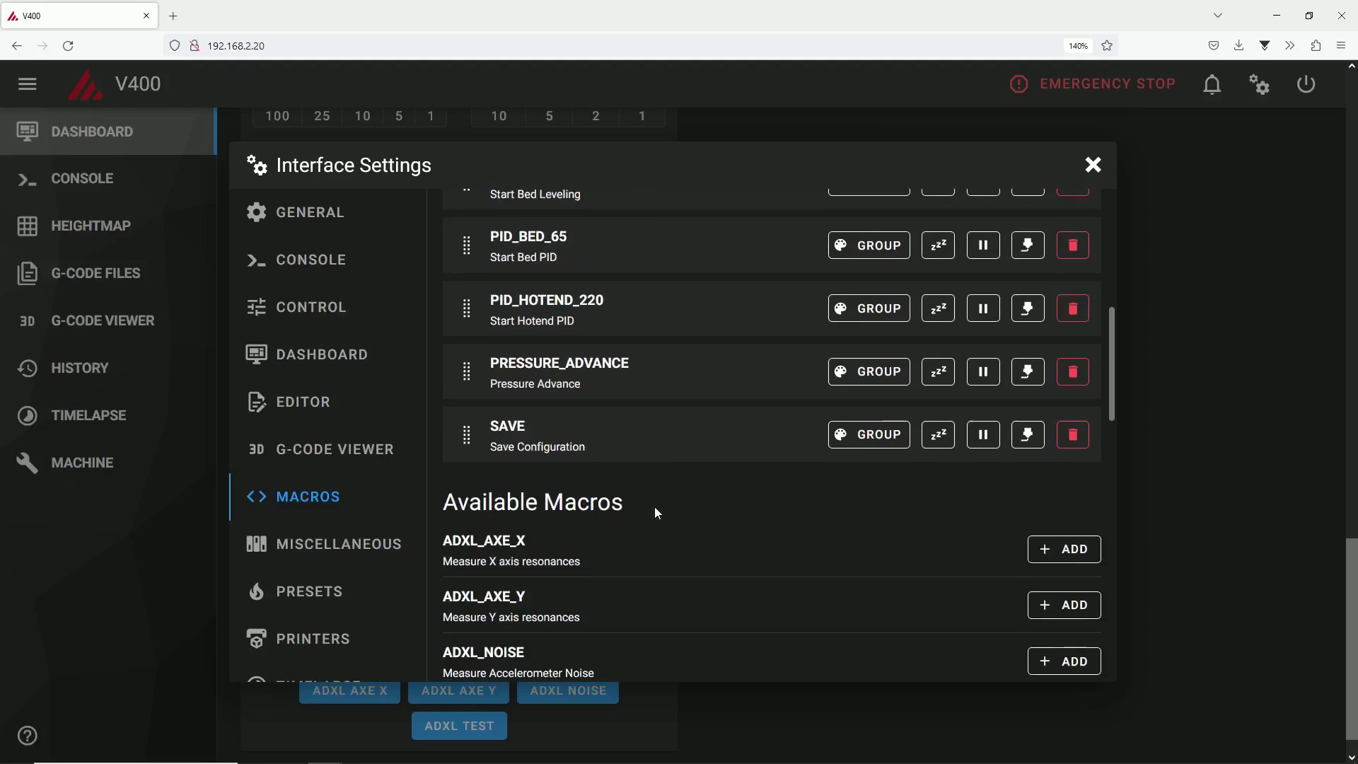
scroll(664, 488, "up", 5)
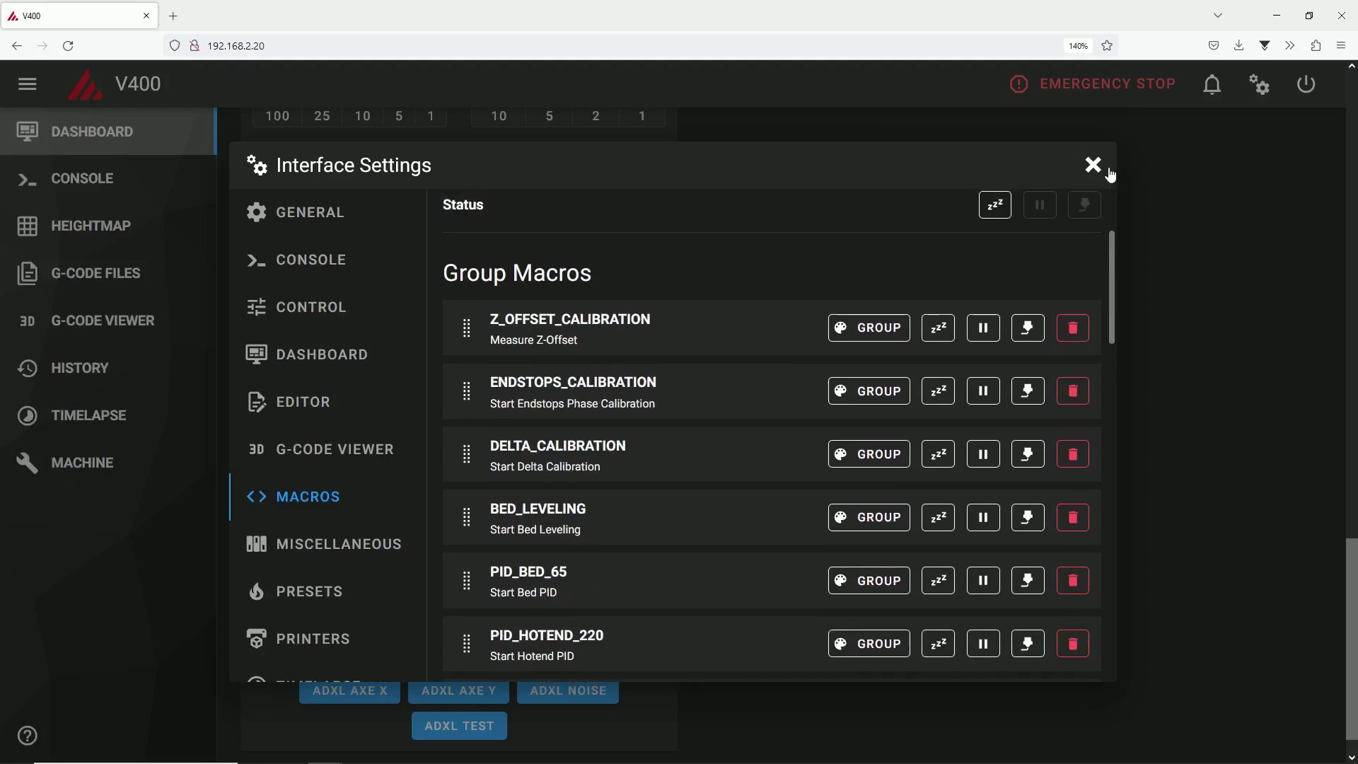
scroll(1030, 500, "down", 15)
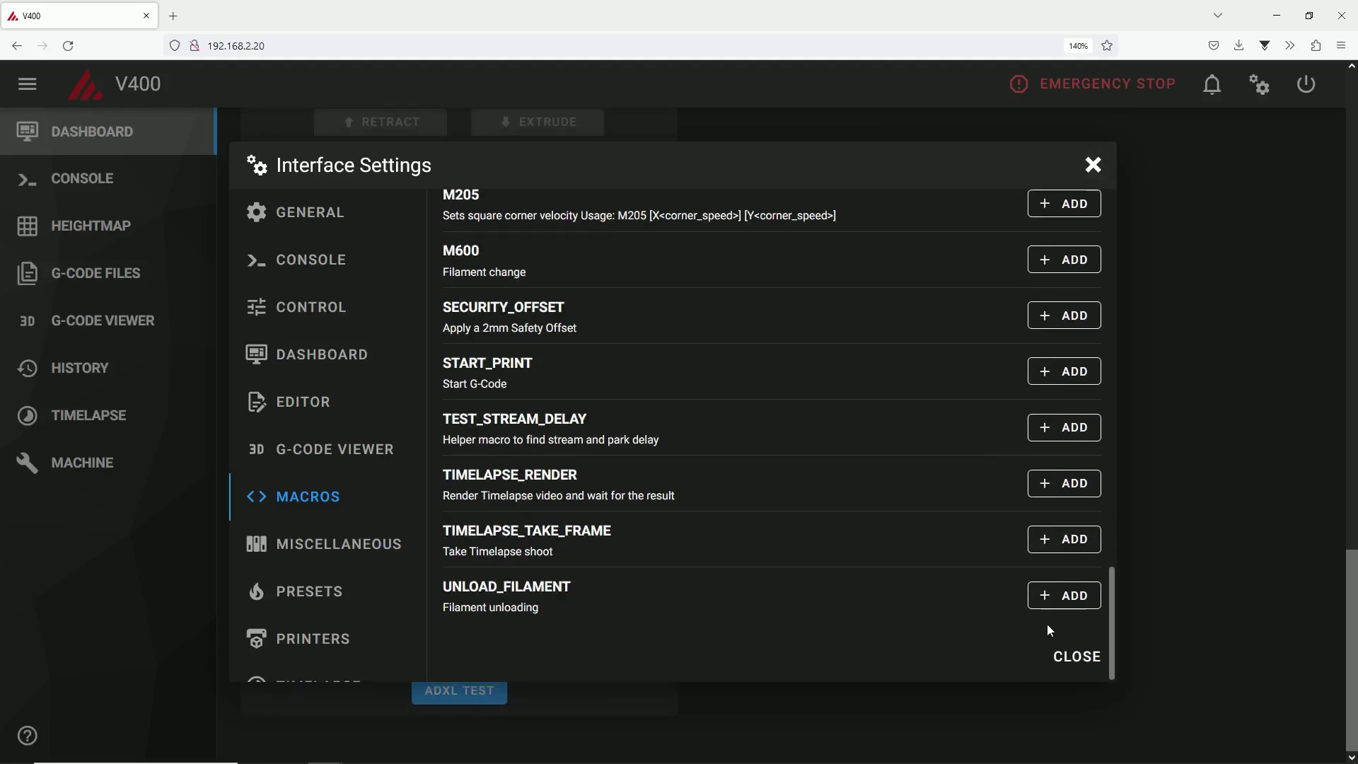
- Leave the macro group editor and close Interface Settings to return to the dashboard
left_click(1065, 652)
left_click(1092, 165)
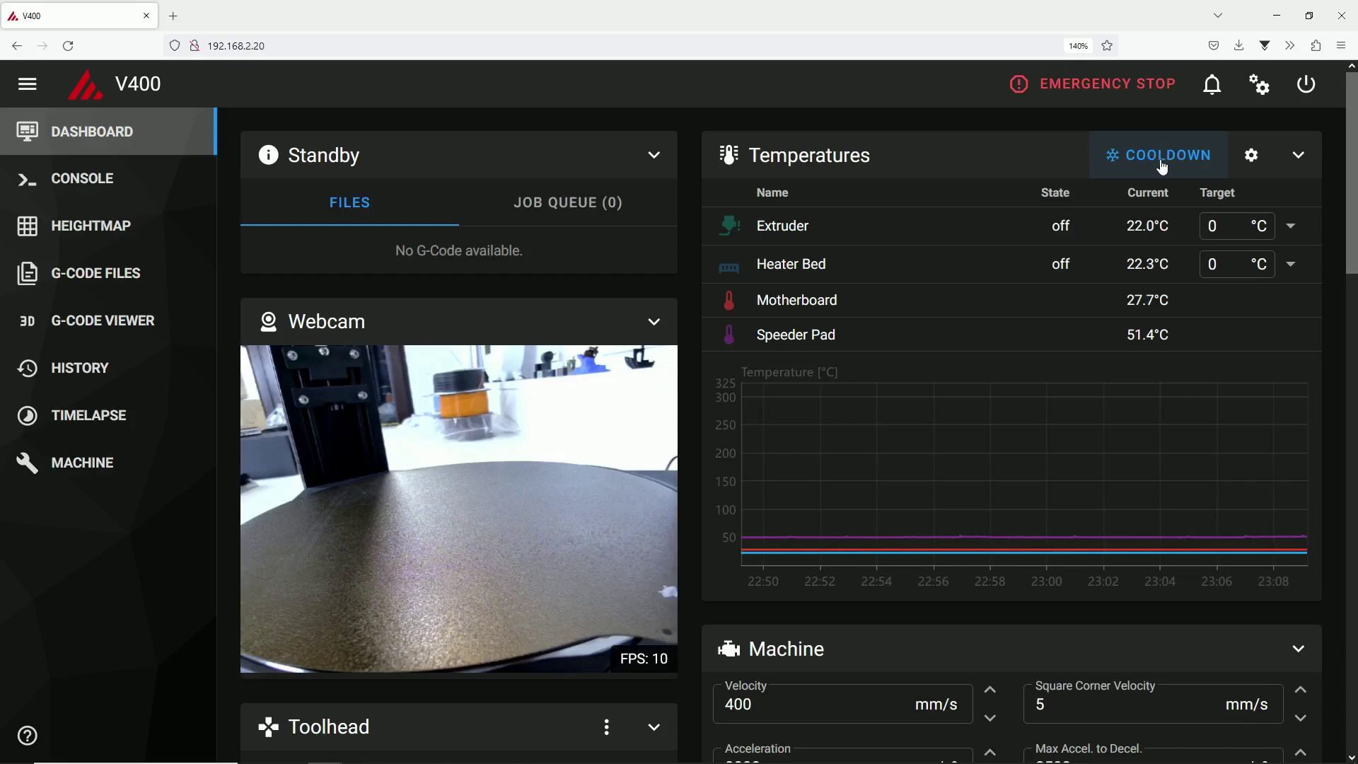
- Add a temperature preset named Bed60 with Extruder unchecked and Heater Bed at 60°C
left_click(1259, 84)
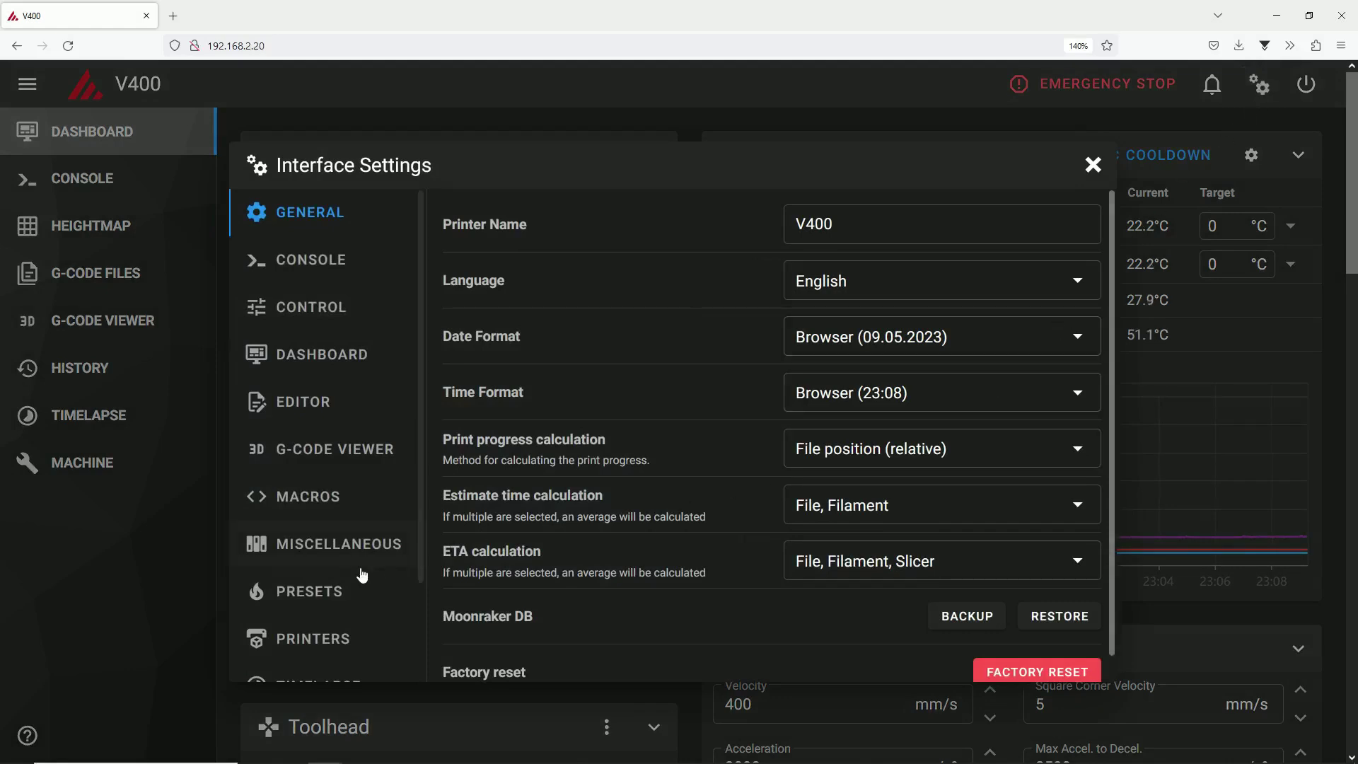
left_click(320, 594)
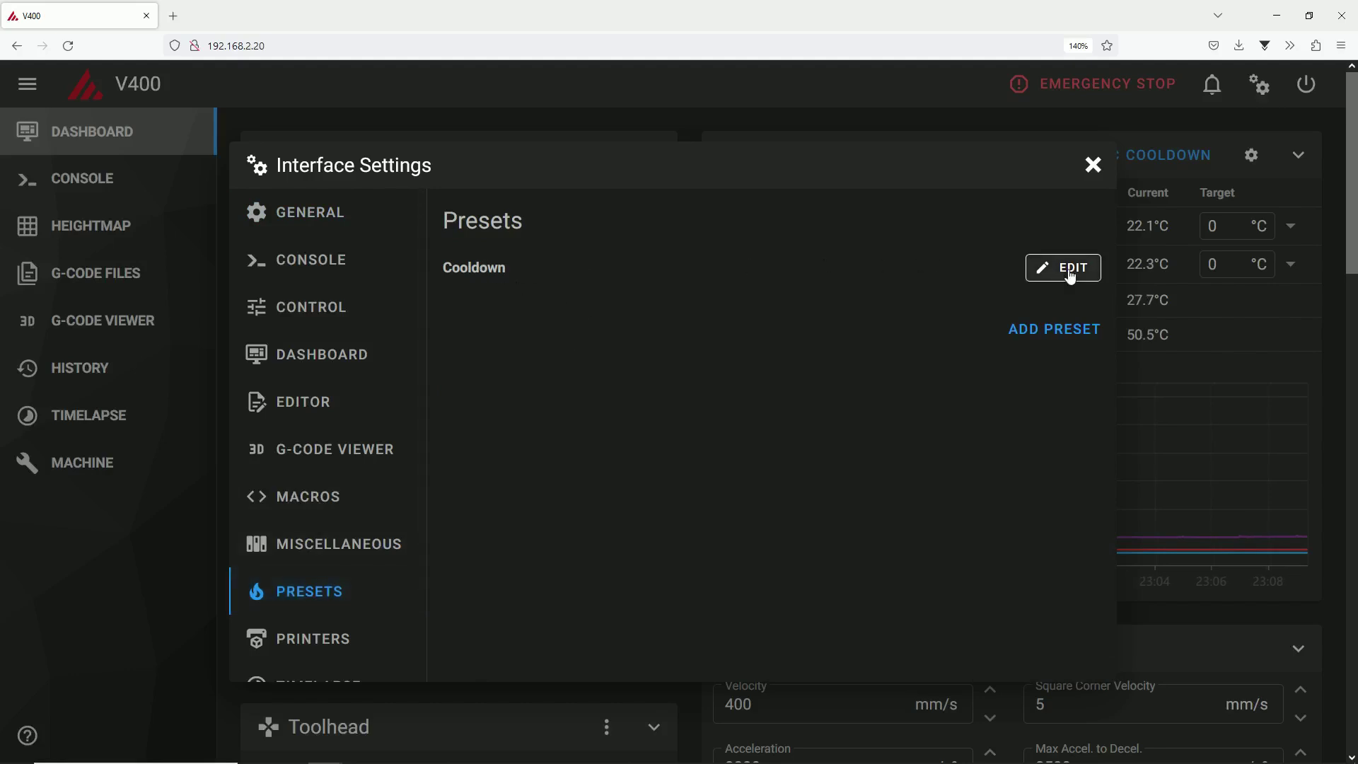
left_click(1024, 332)
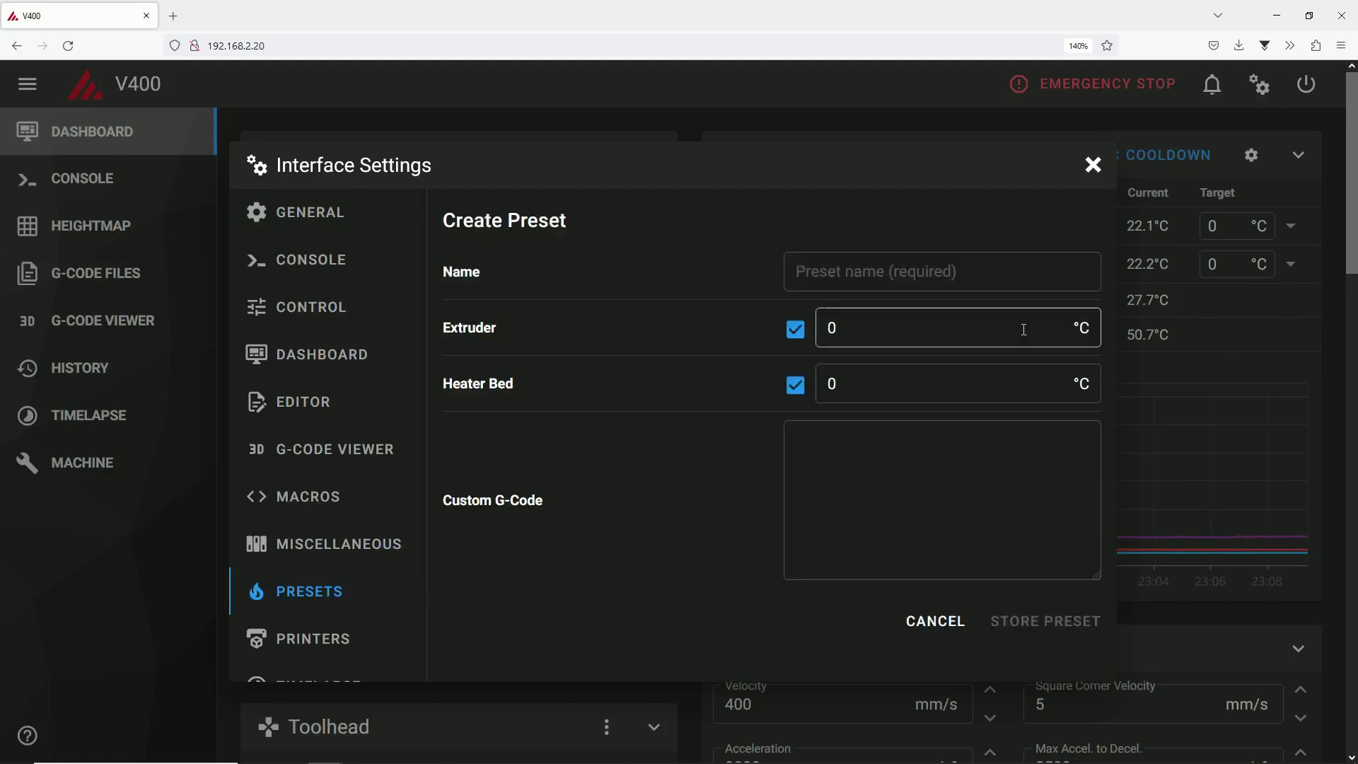
left_click(835, 278)
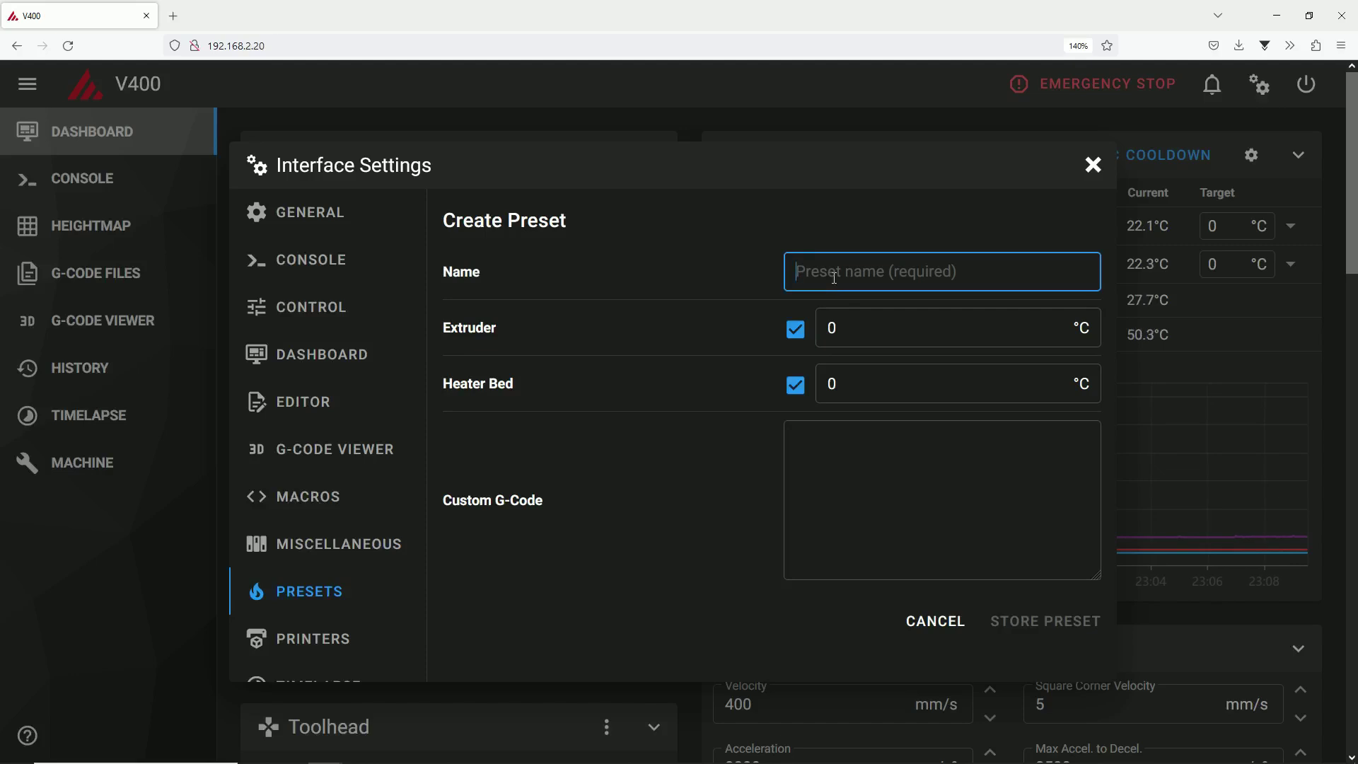
type("Bed")
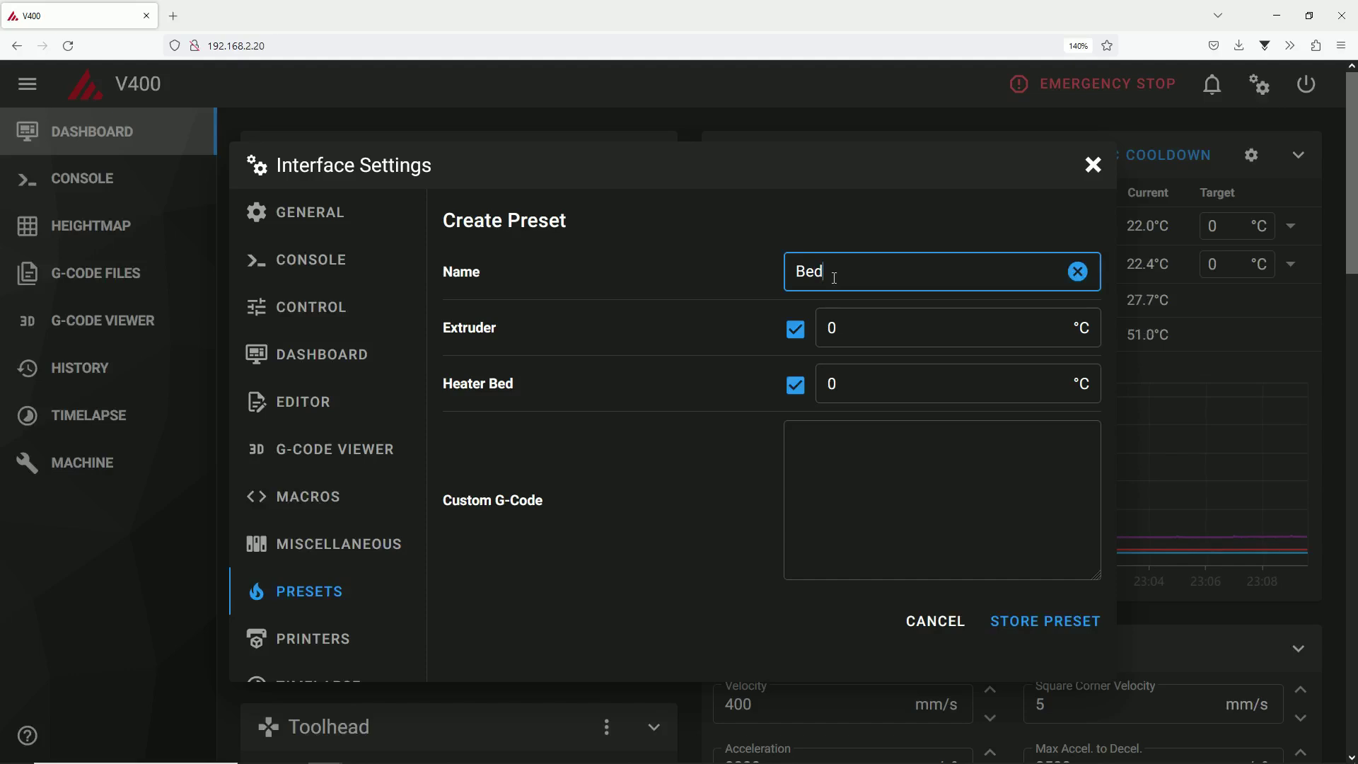
type("60")
left_click(795, 329)
left_click(837, 389)
type("60")
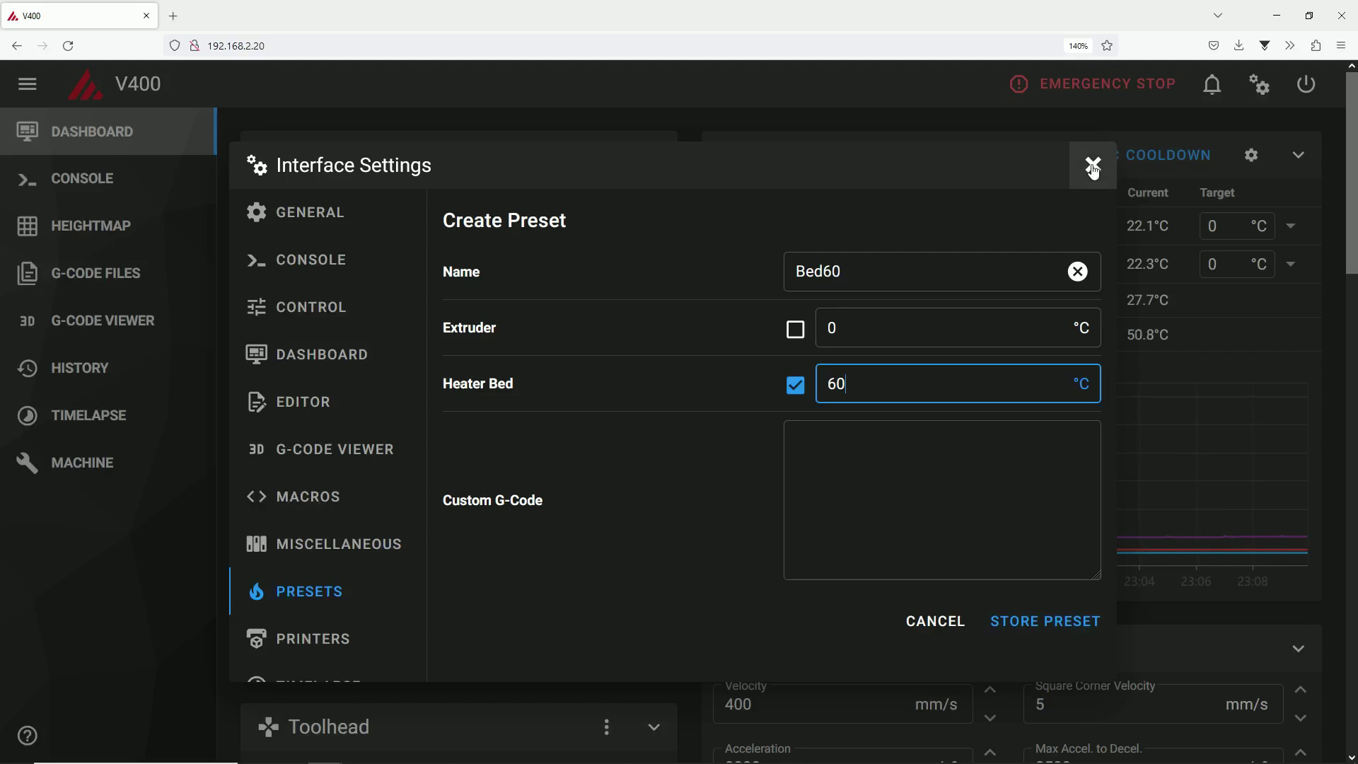
left_click(1052, 629)
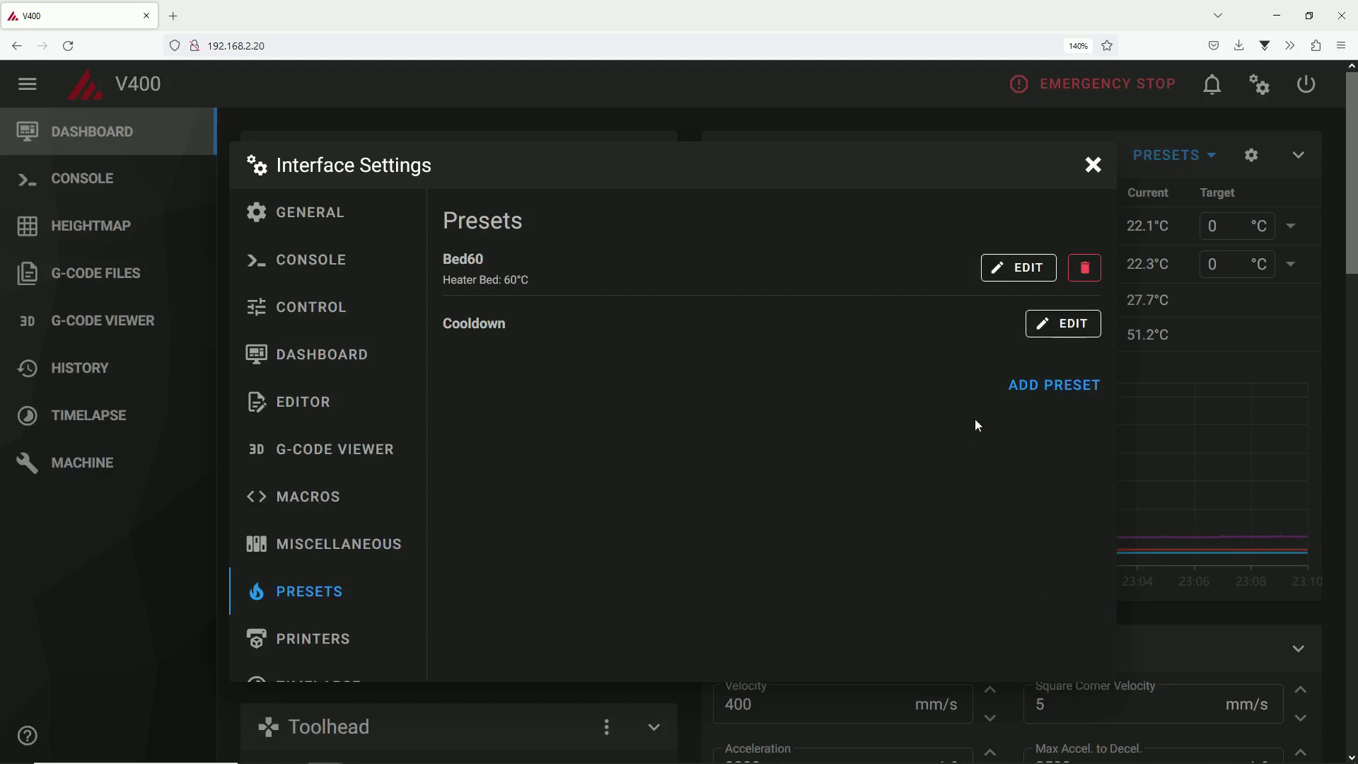
- Add a temperature preset named Hotend220 with Heater Bed unchecked and Extruder at 220°C
left_click(1047, 388)
left_click(852, 325)
left_click(796, 388)
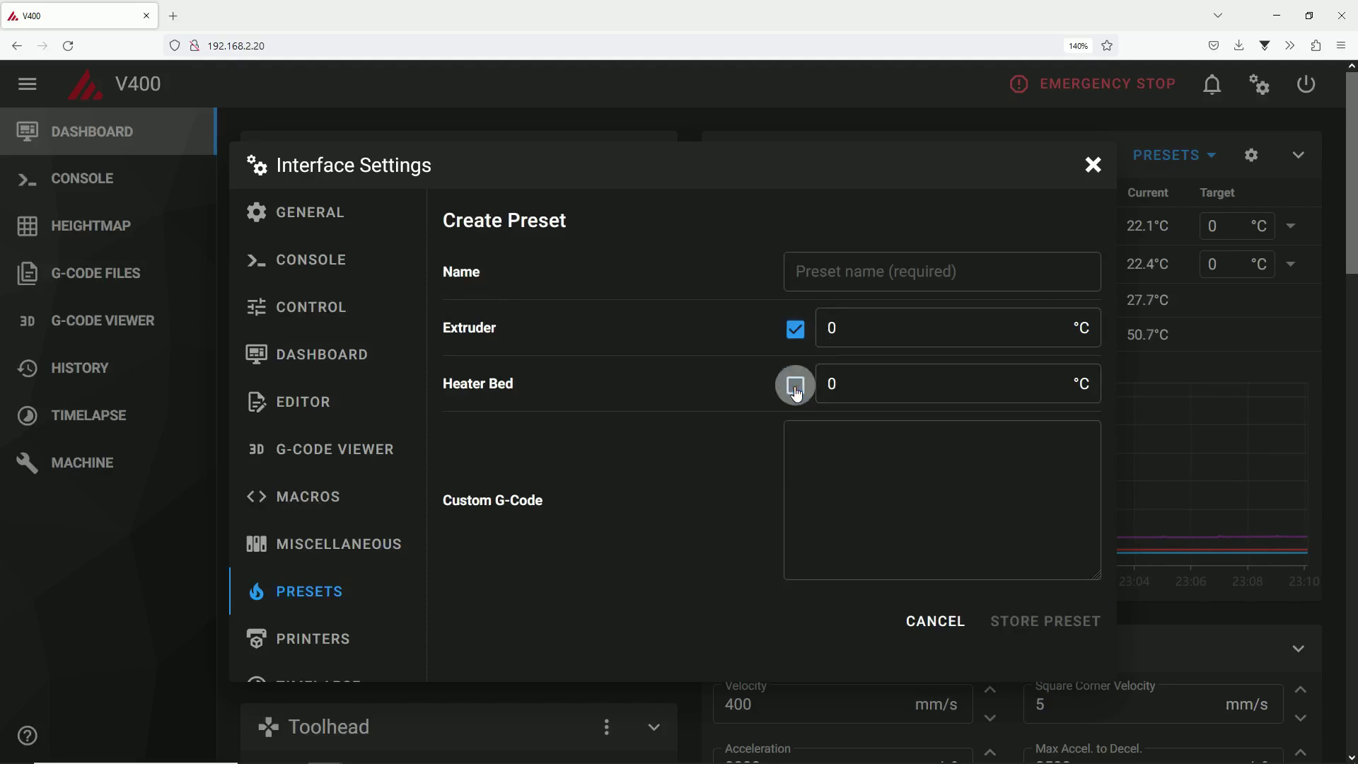
left_click(845, 337)
double_click(847, 338)
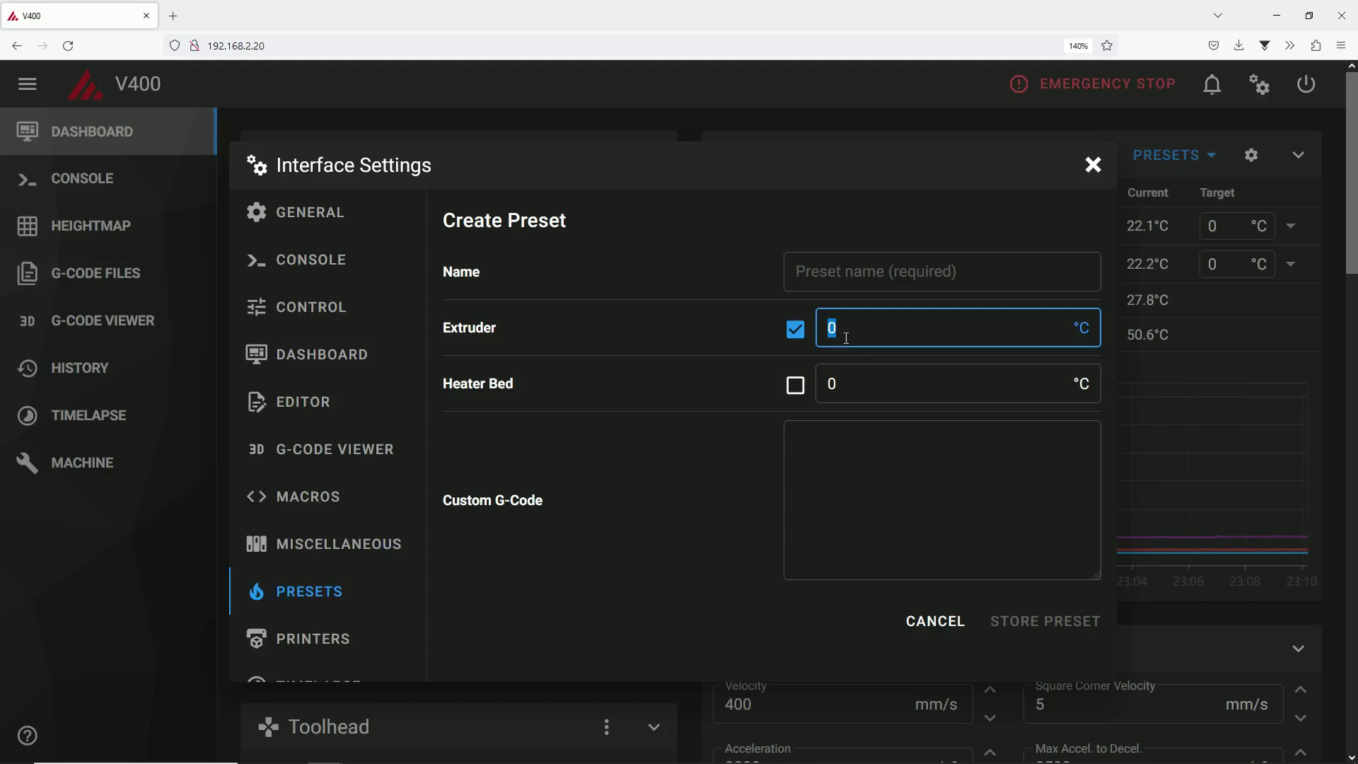
type("220")
left_click(833, 275)
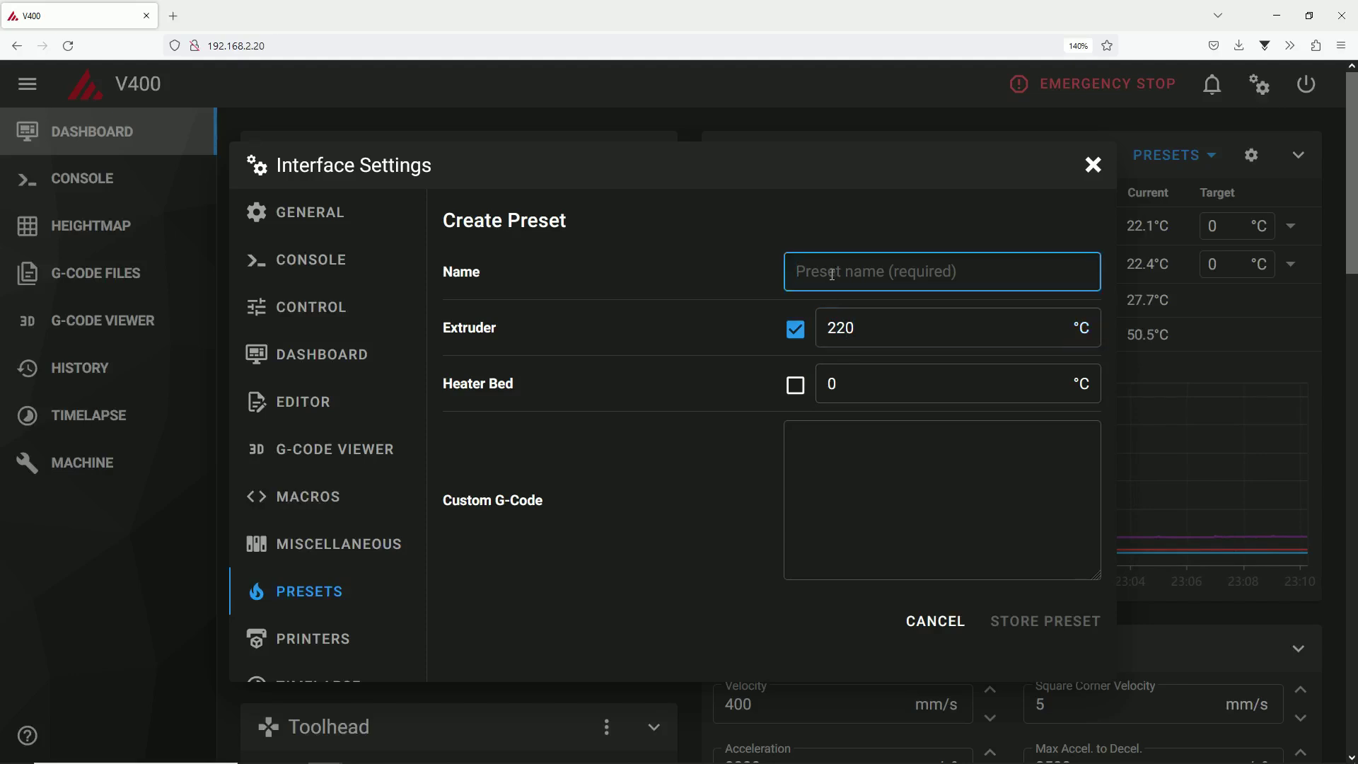
type("Hotend")
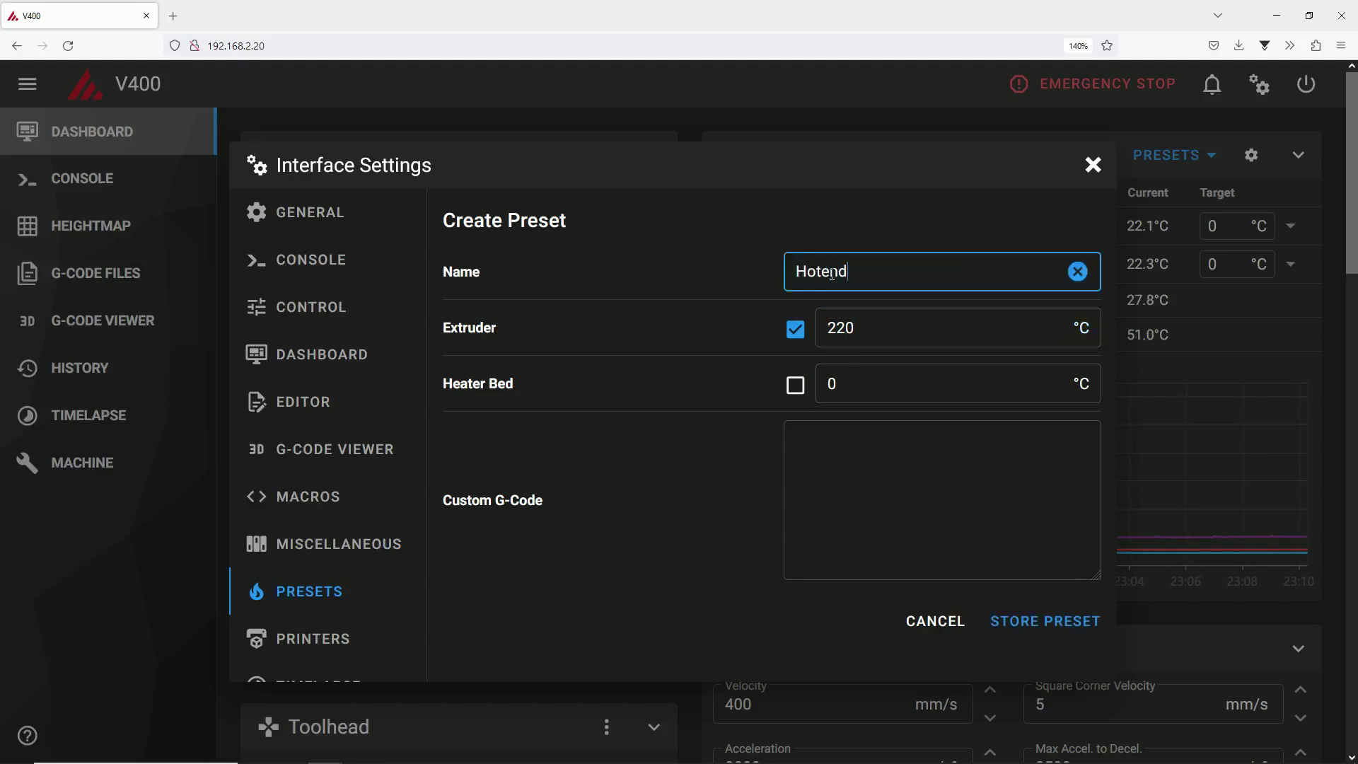
type("220")
left_click(1021, 631)
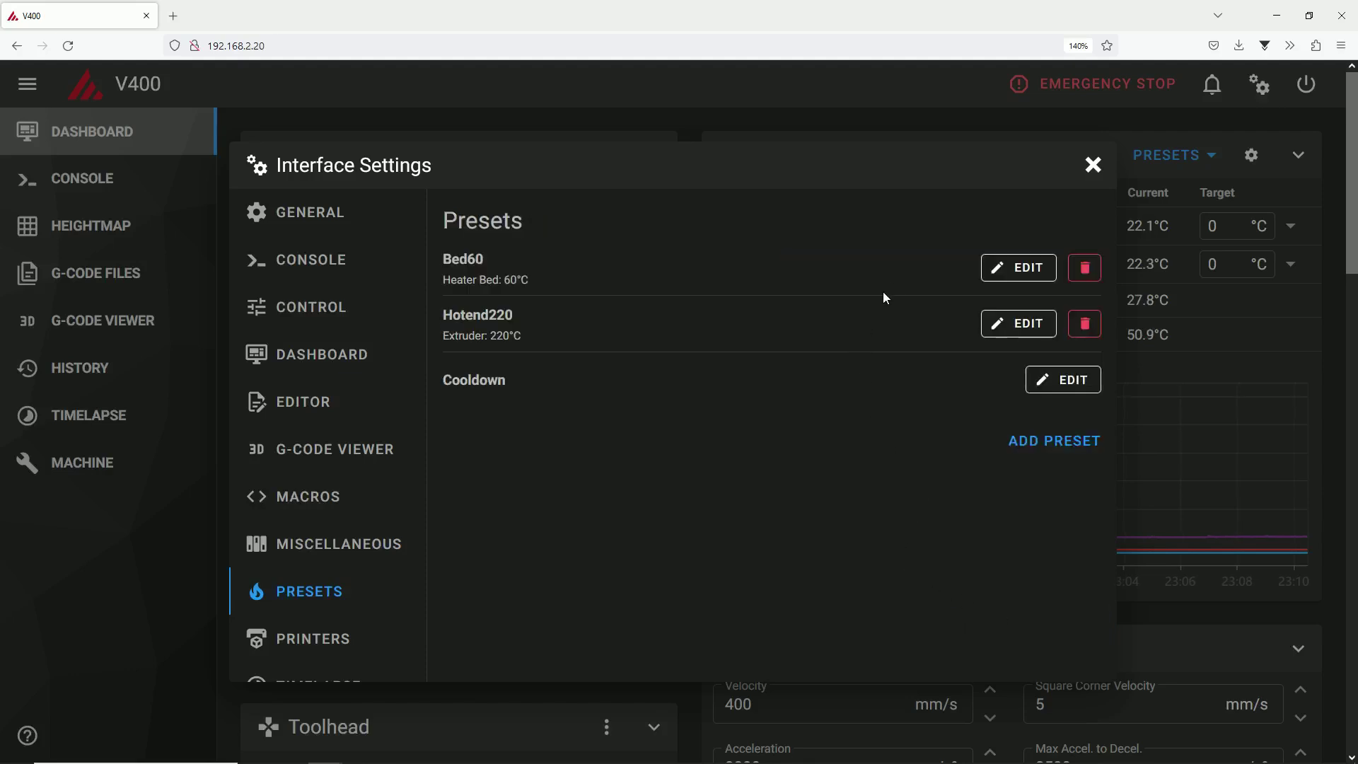
- Close Interface Settings and heat the bed with the Bed60 preset
left_click(1094, 166)
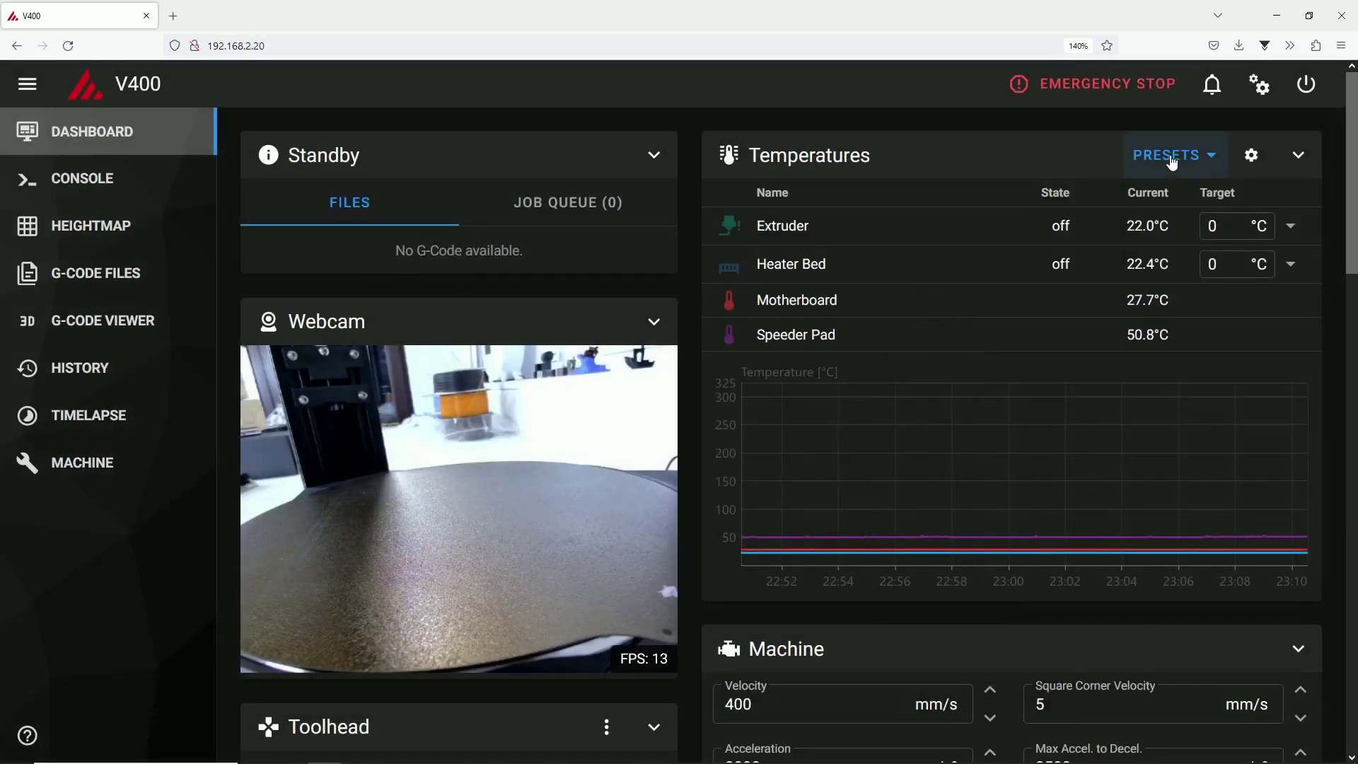
left_click(1215, 163)
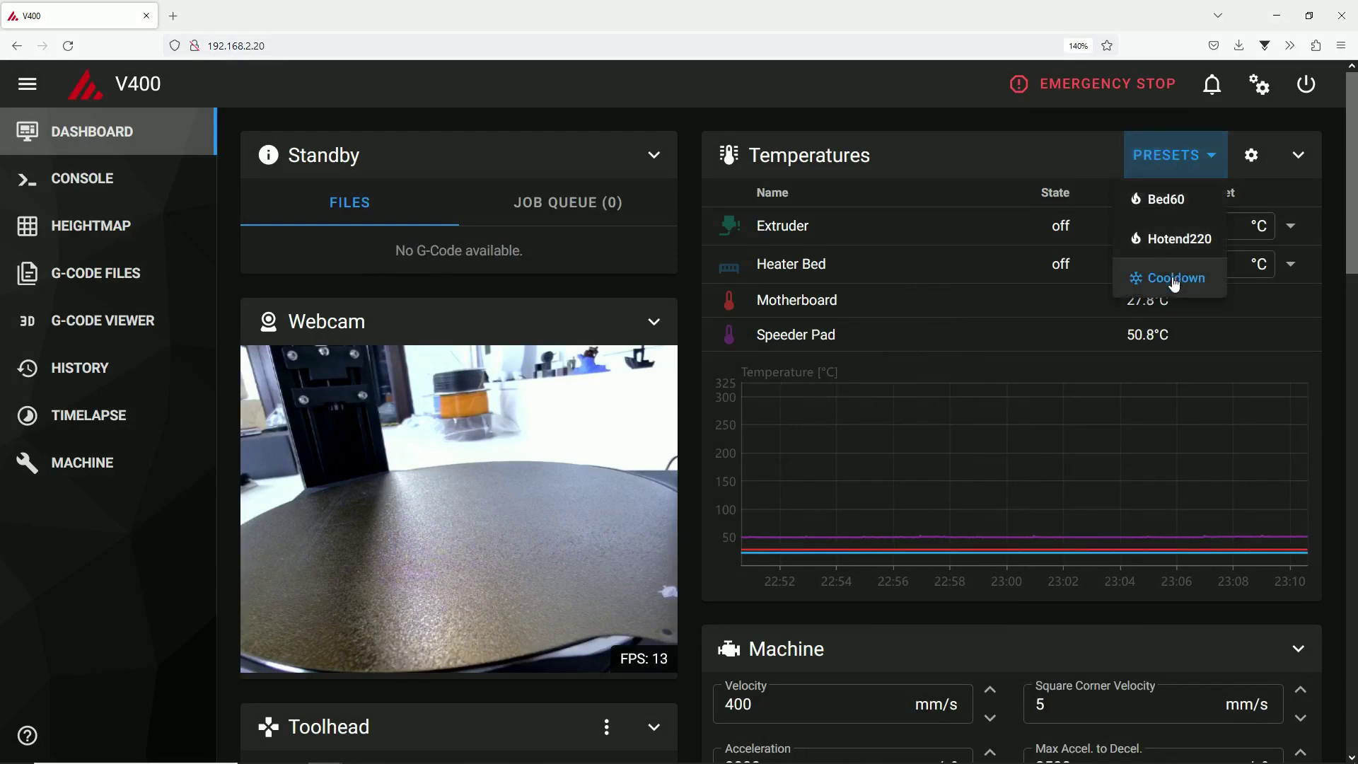
left_click(1158, 196)
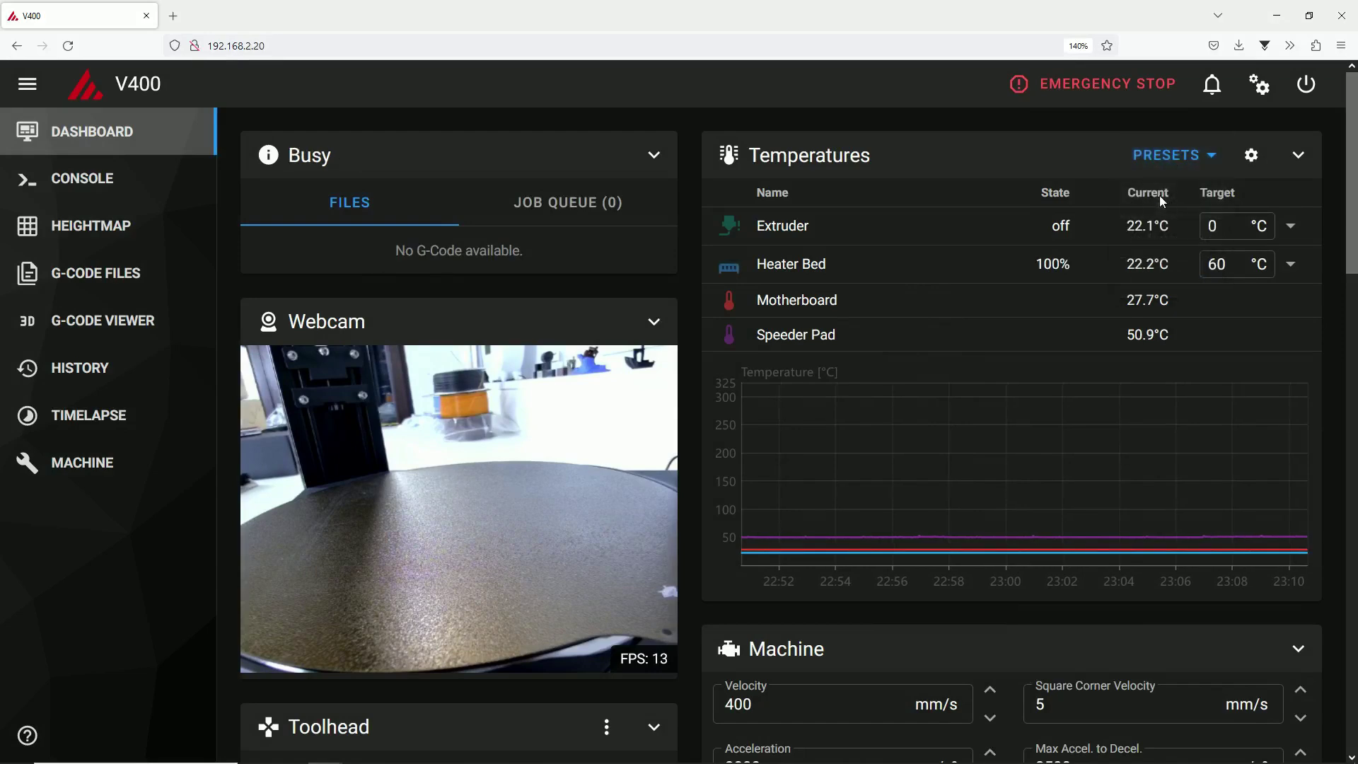
mouse_move(1185, 425)
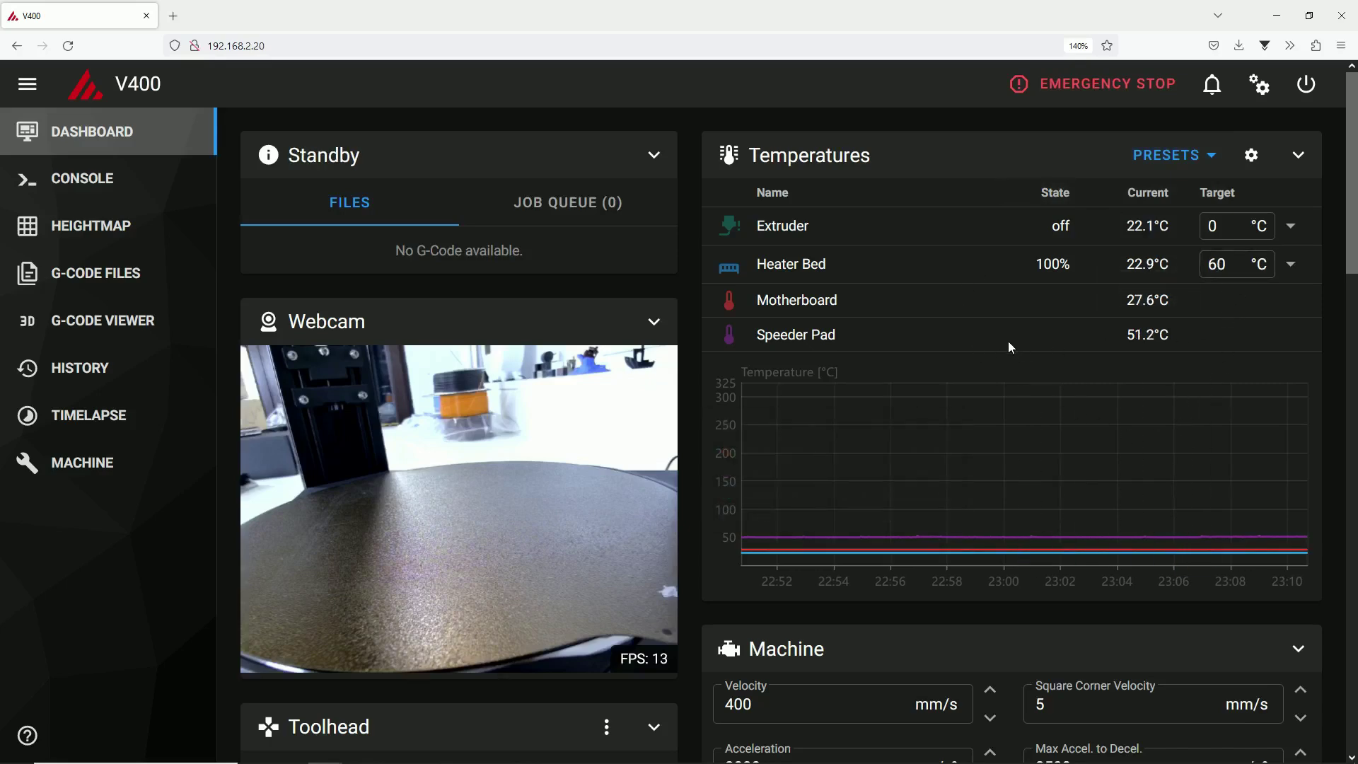
- Heat the hotend with Hotend220, then turn both heaters off with Cooldown
left_click(1210, 157)
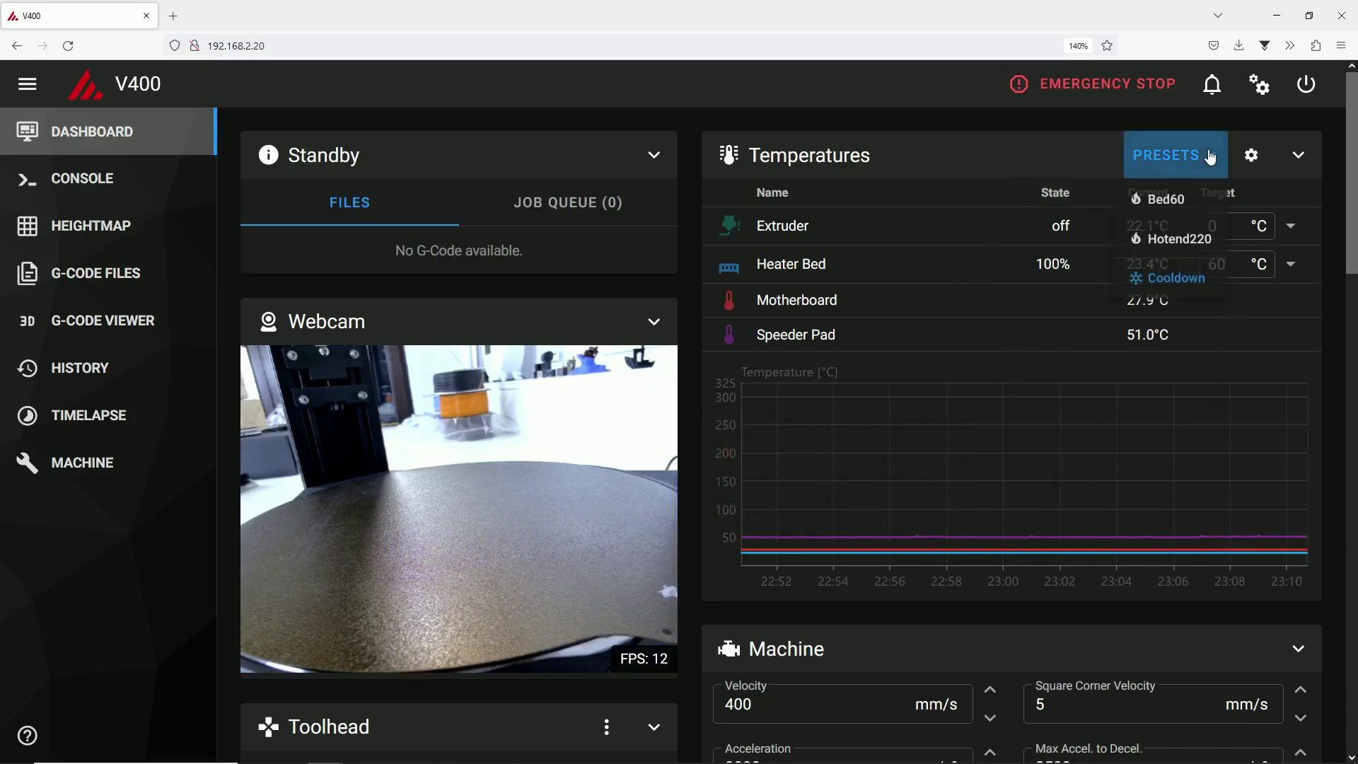
left_click(1169, 233)
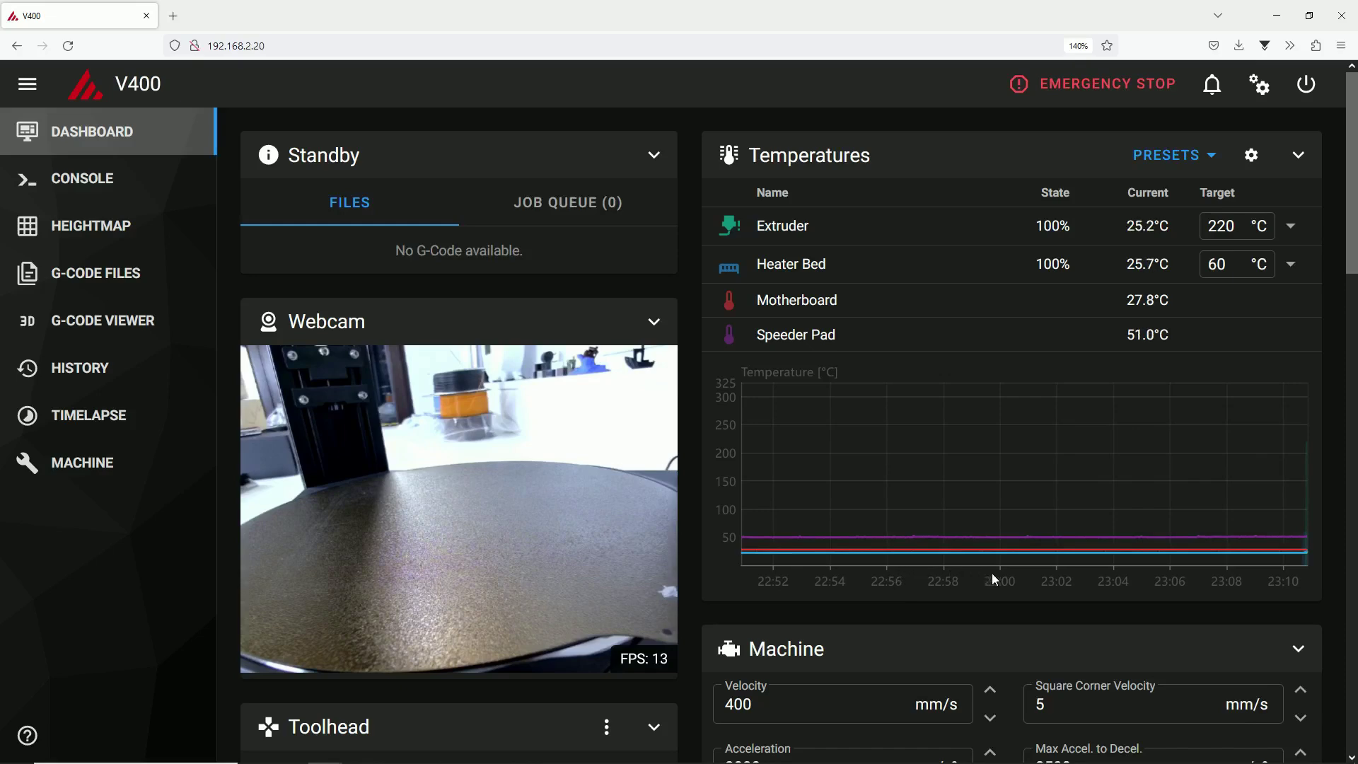
mouse_move(1294, 560)
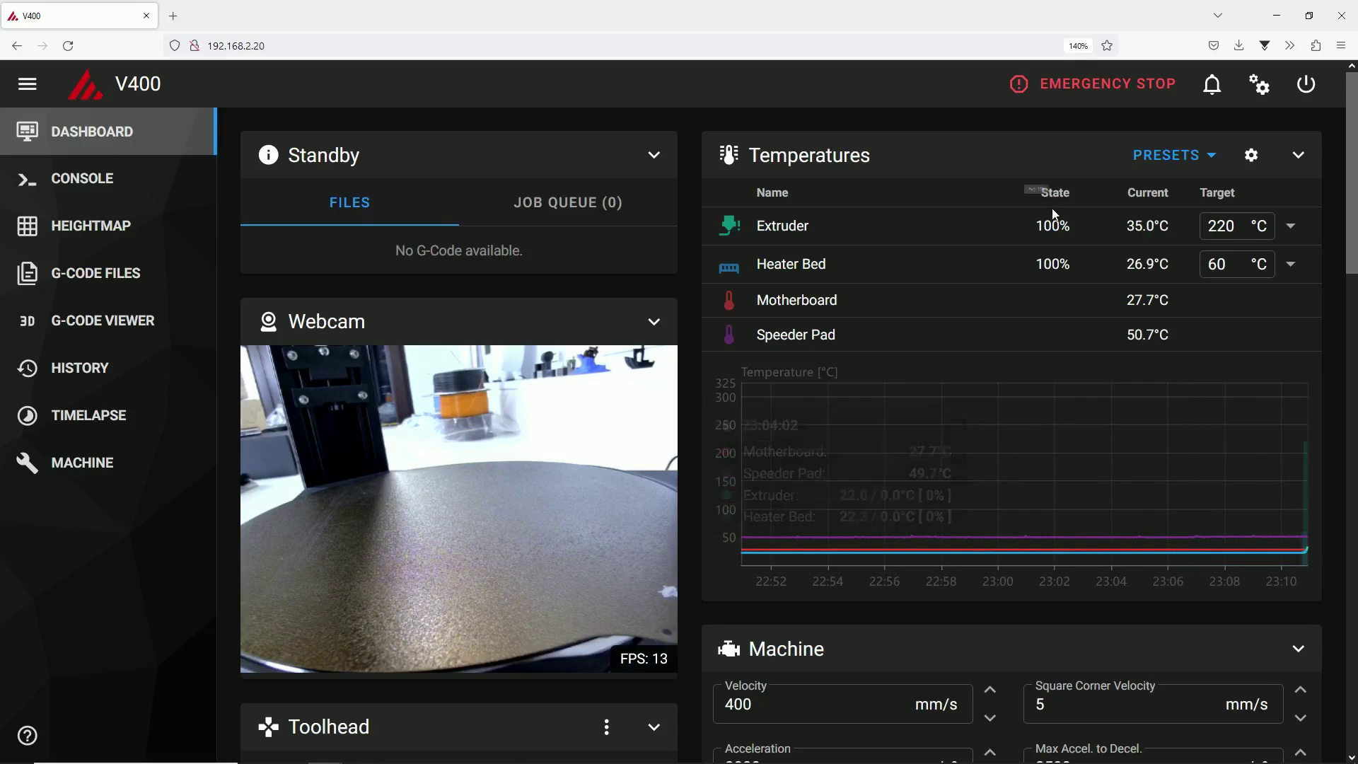
left_click(1217, 157)
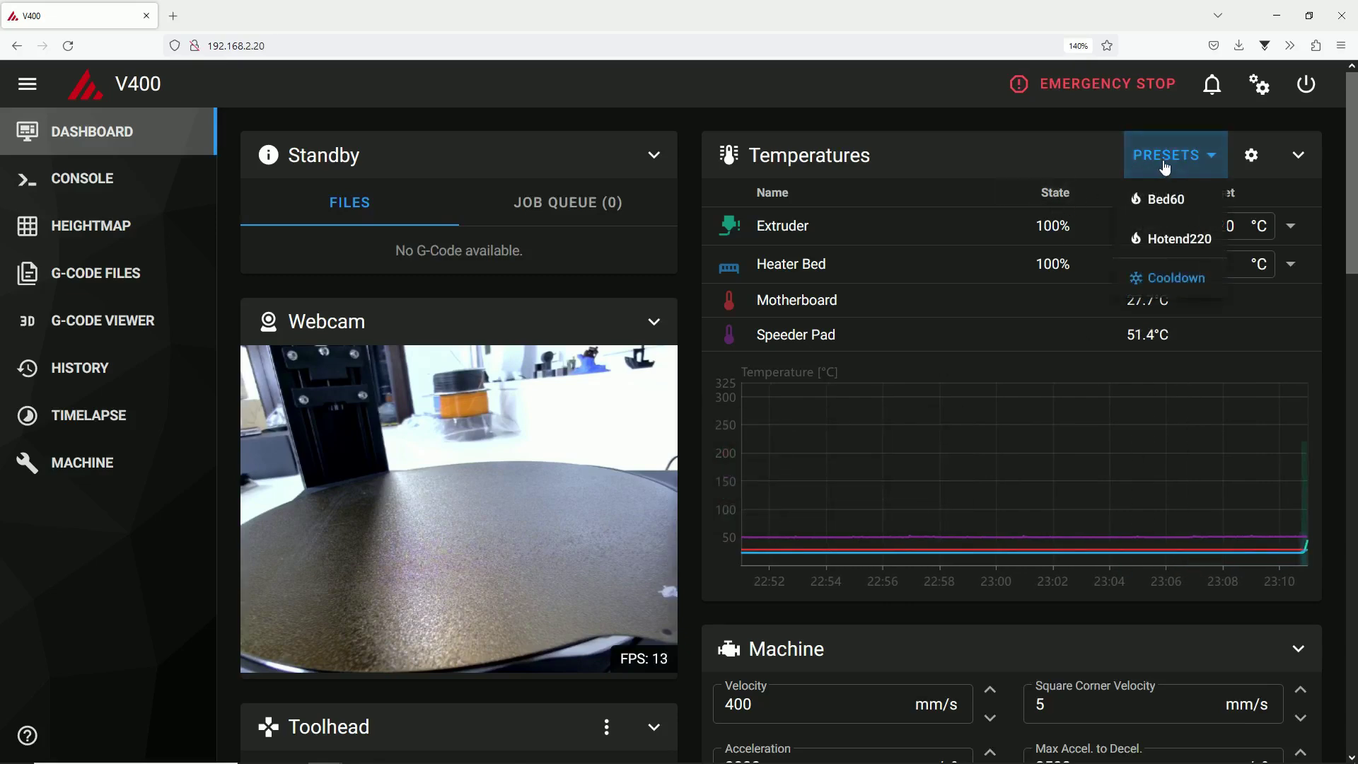
left_click(1155, 278)
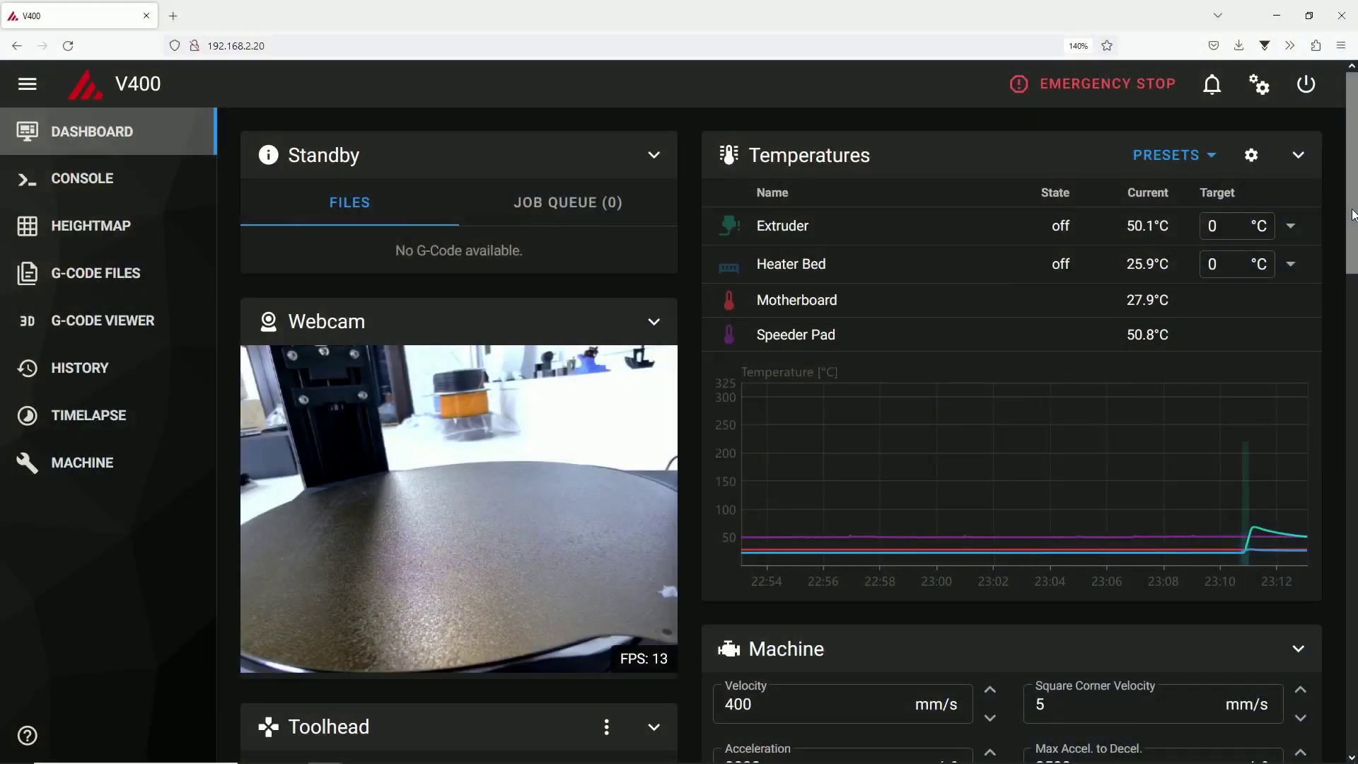
- Turn on Park Toolhead in the Timelapse interface settings
left_click(1258, 85)
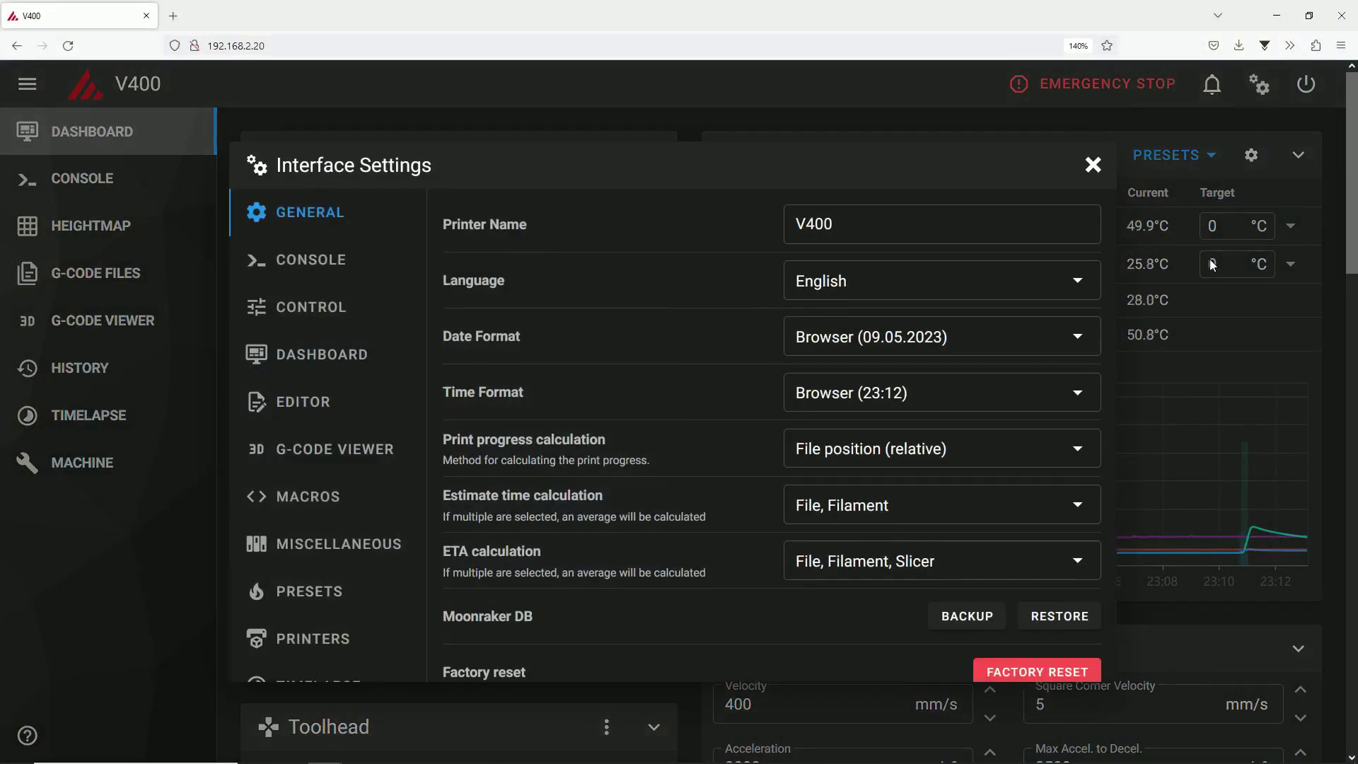
scroll(310, 594, "down", 1)
scroll(309, 594, "down", 1)
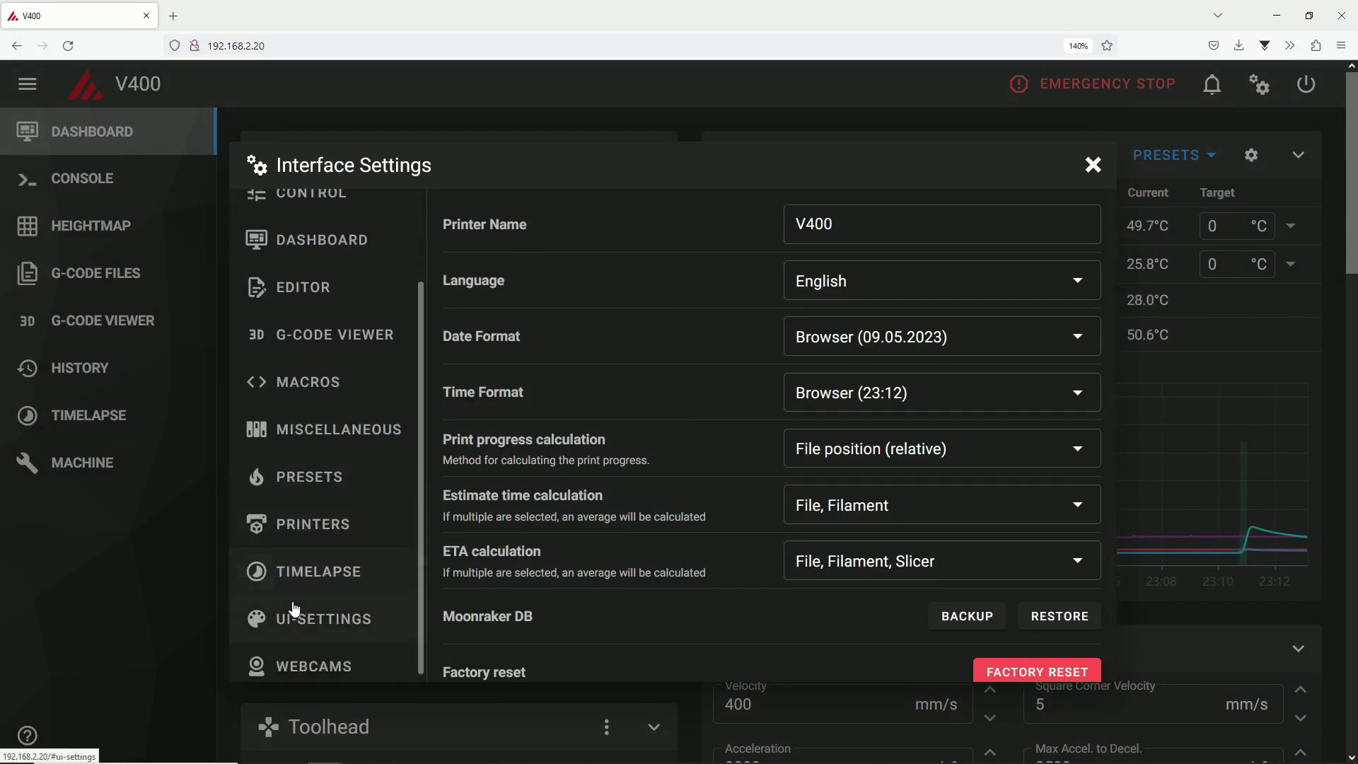
left_click(304, 571)
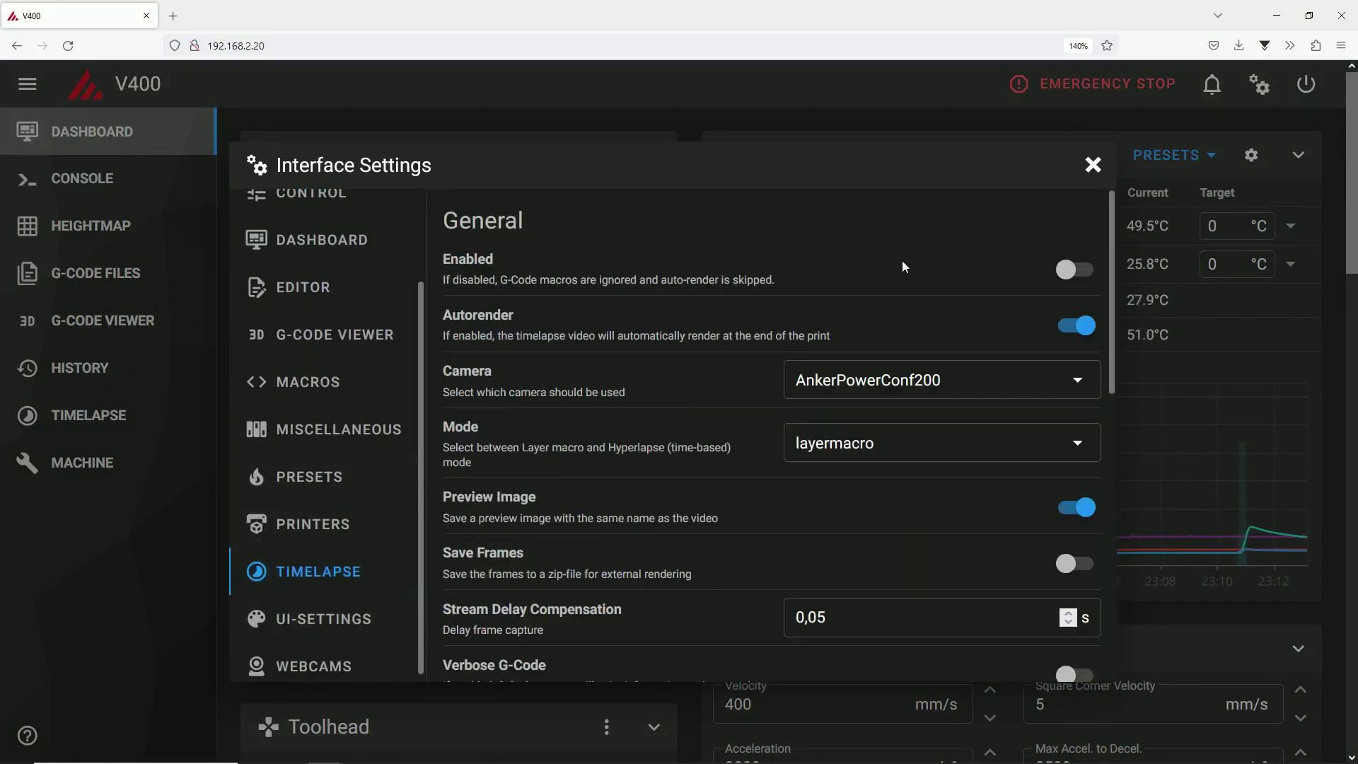
scroll(774, 387, "down", 2)
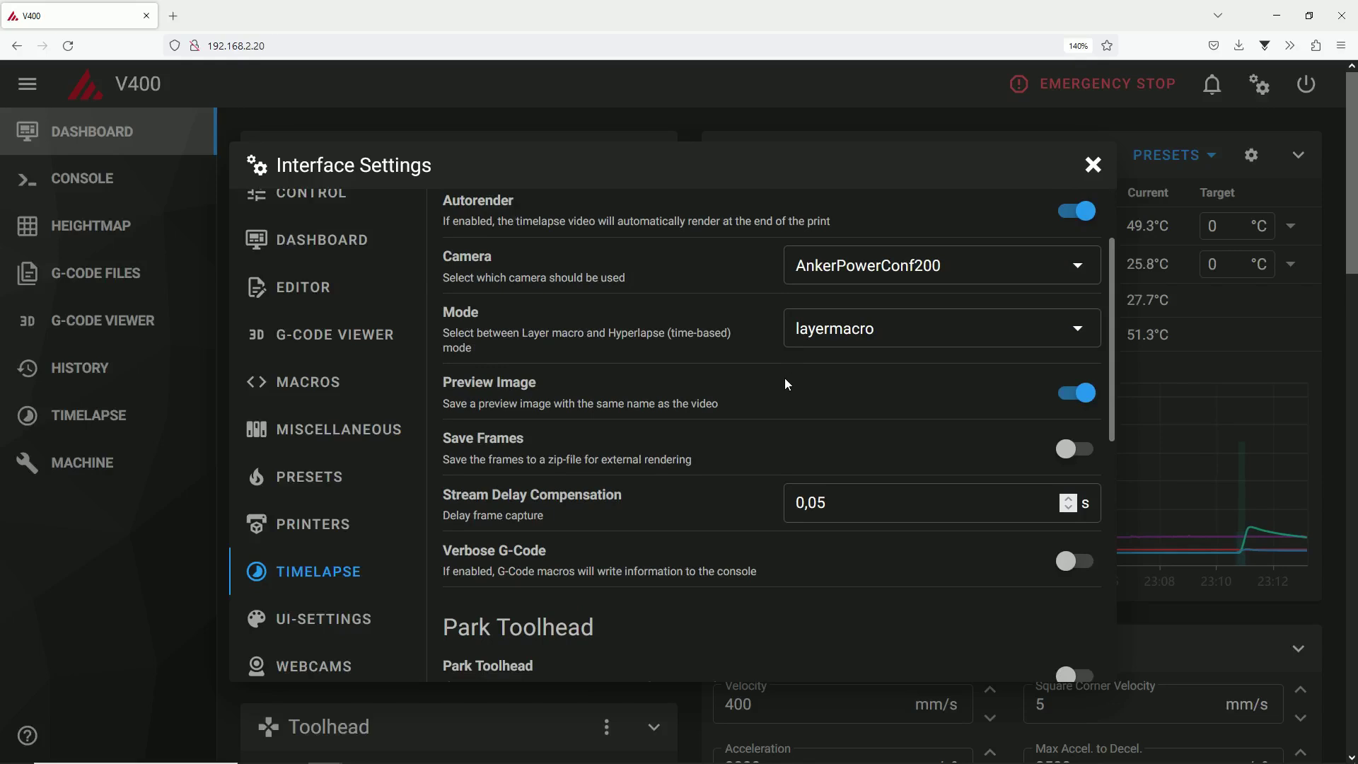
scroll(758, 398, "down", 2)
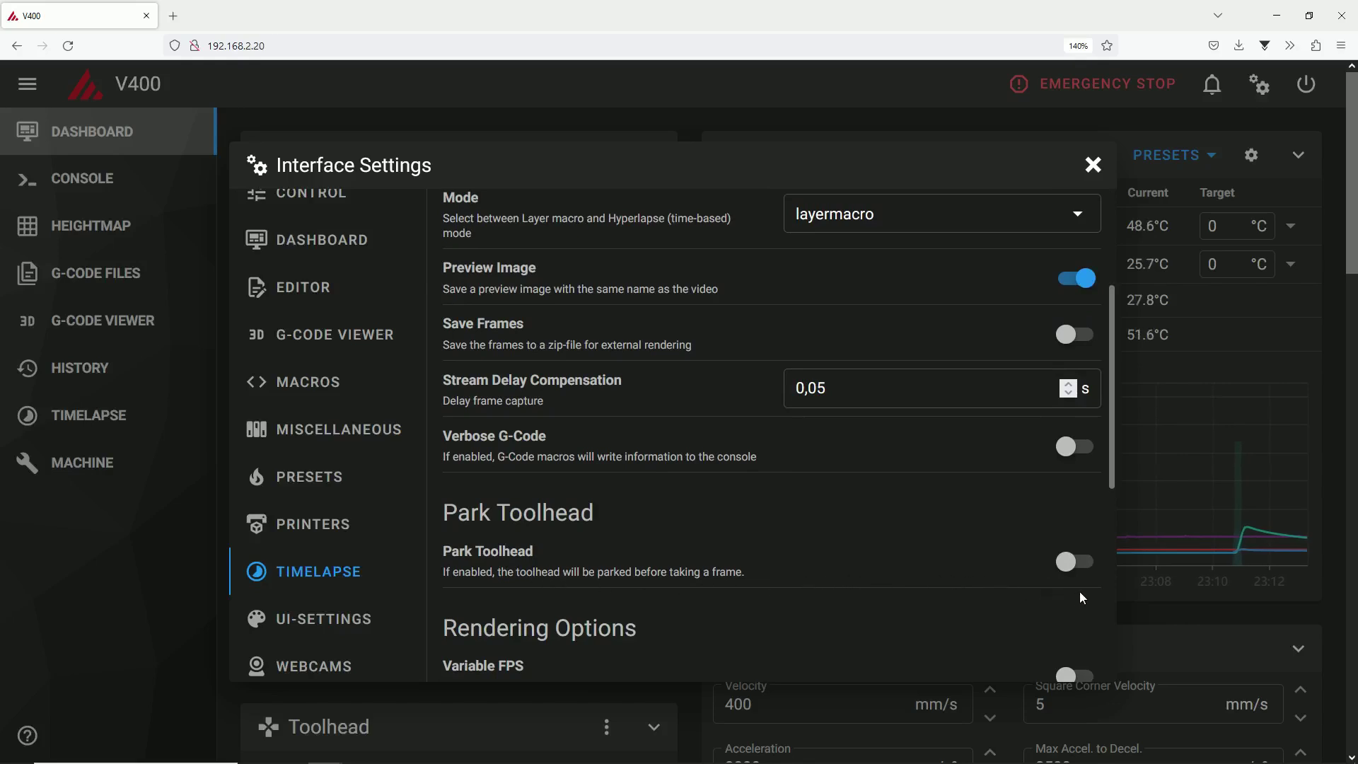
left_click(1075, 564)
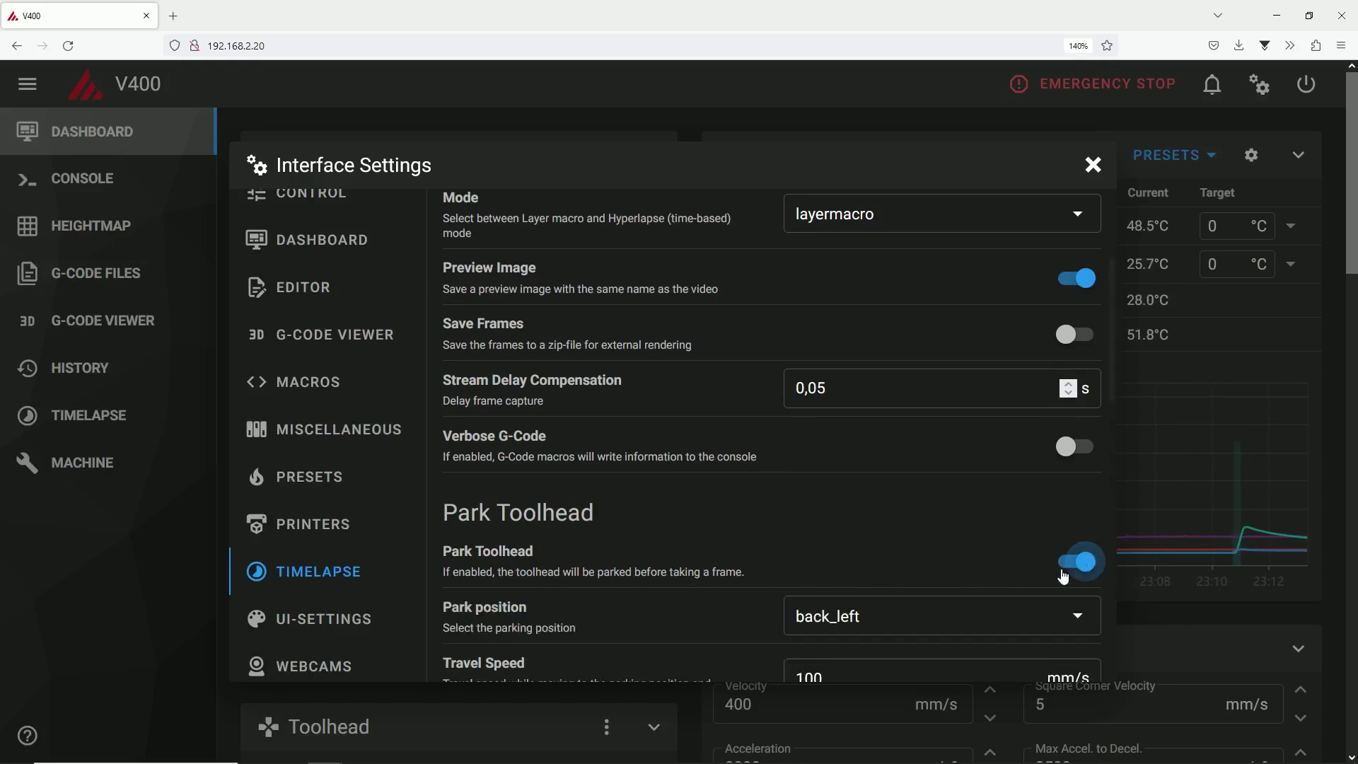
scroll(774, 511, "down", 3)
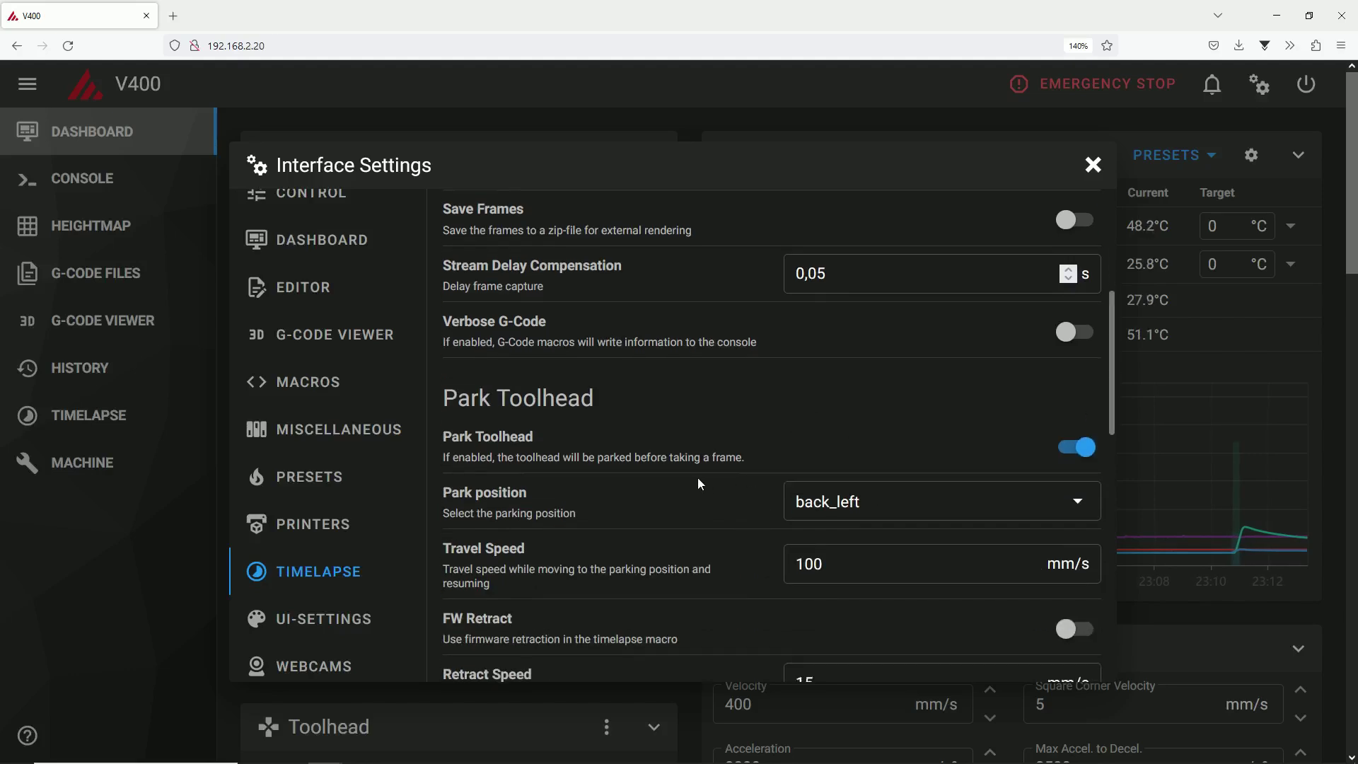
- Keep back_left as the timelapse park position
left_click(1085, 505)
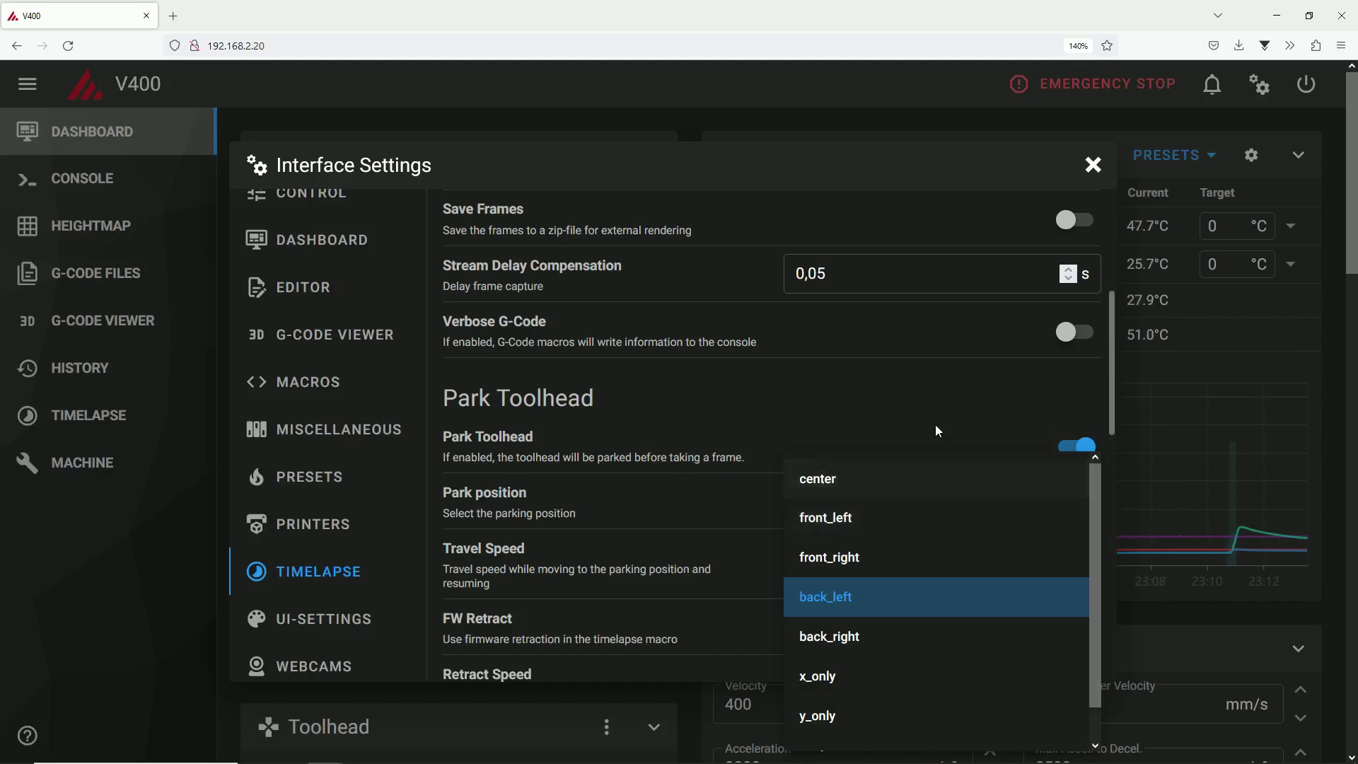
left_click(764, 453)
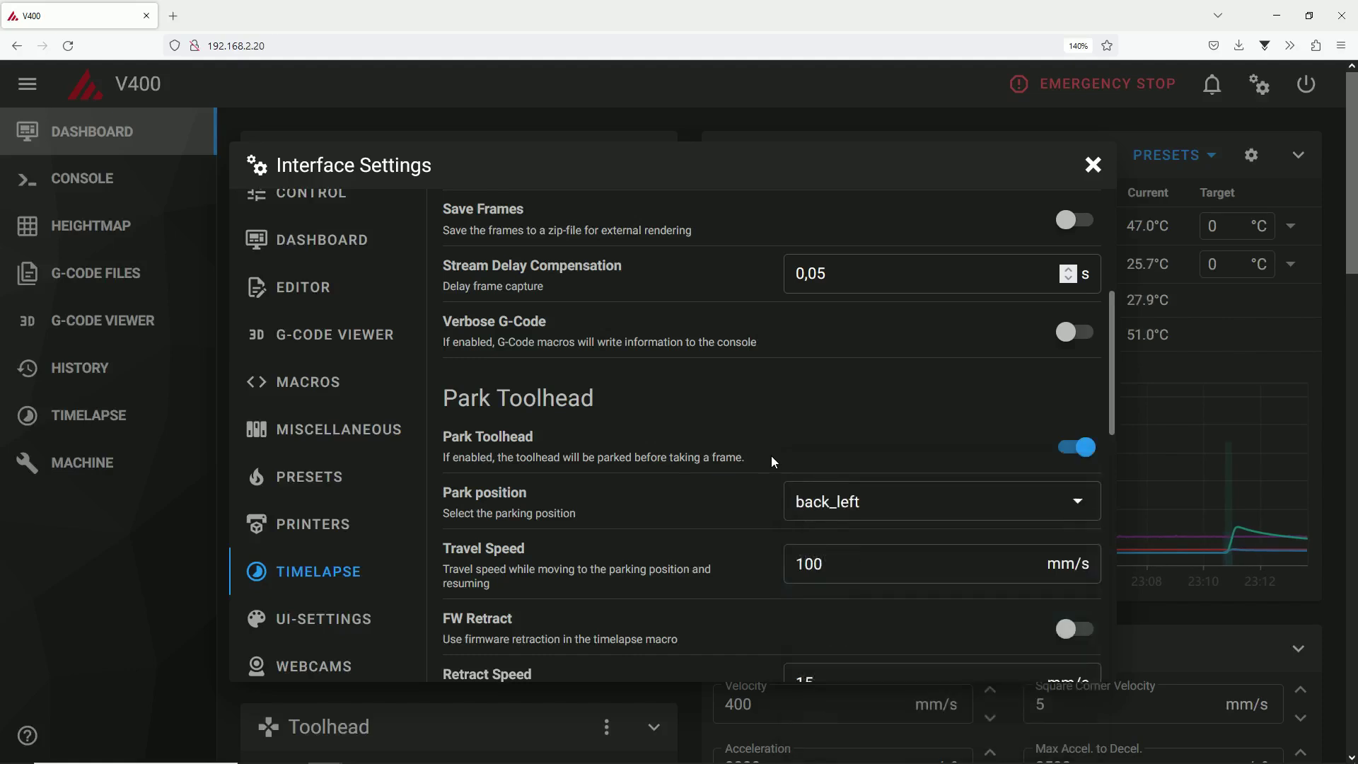
scroll(719, 503, "down", 3)
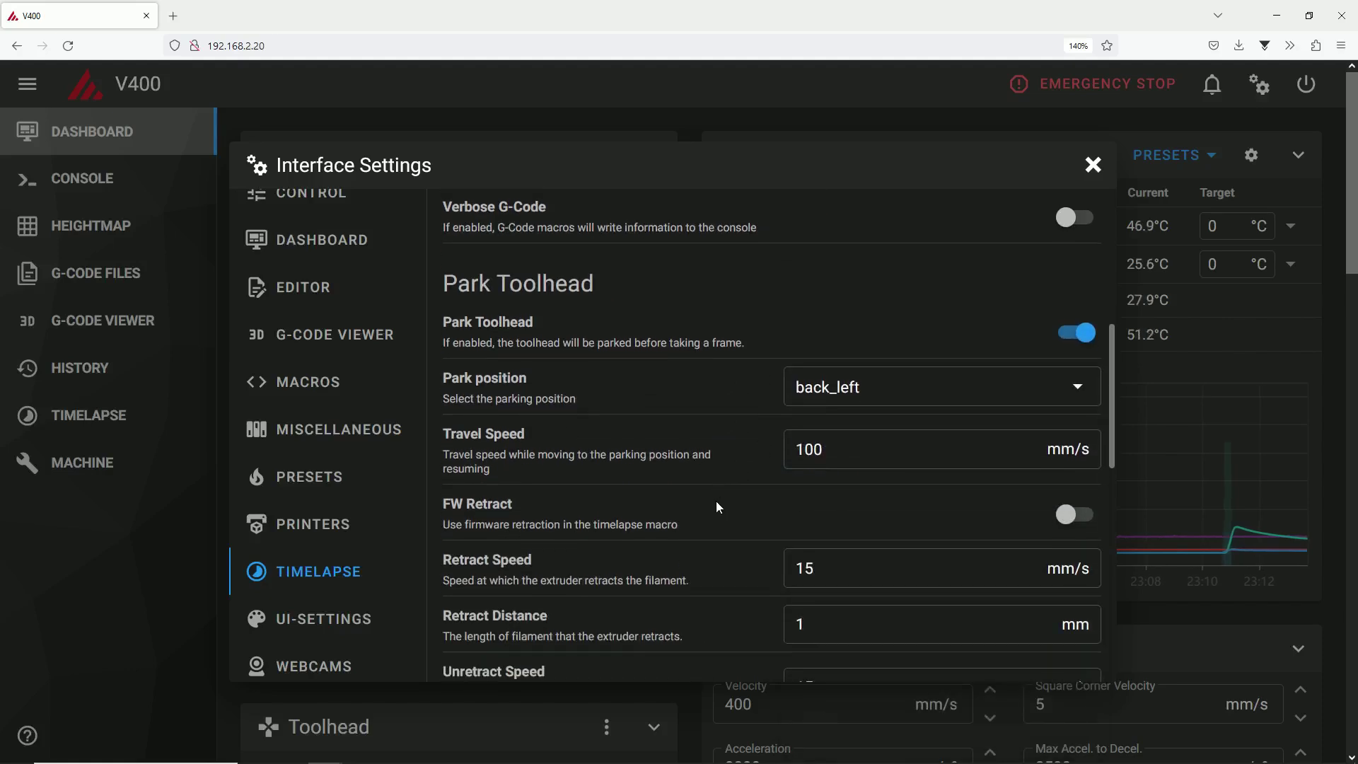
scroll(730, 486, "down", 3)
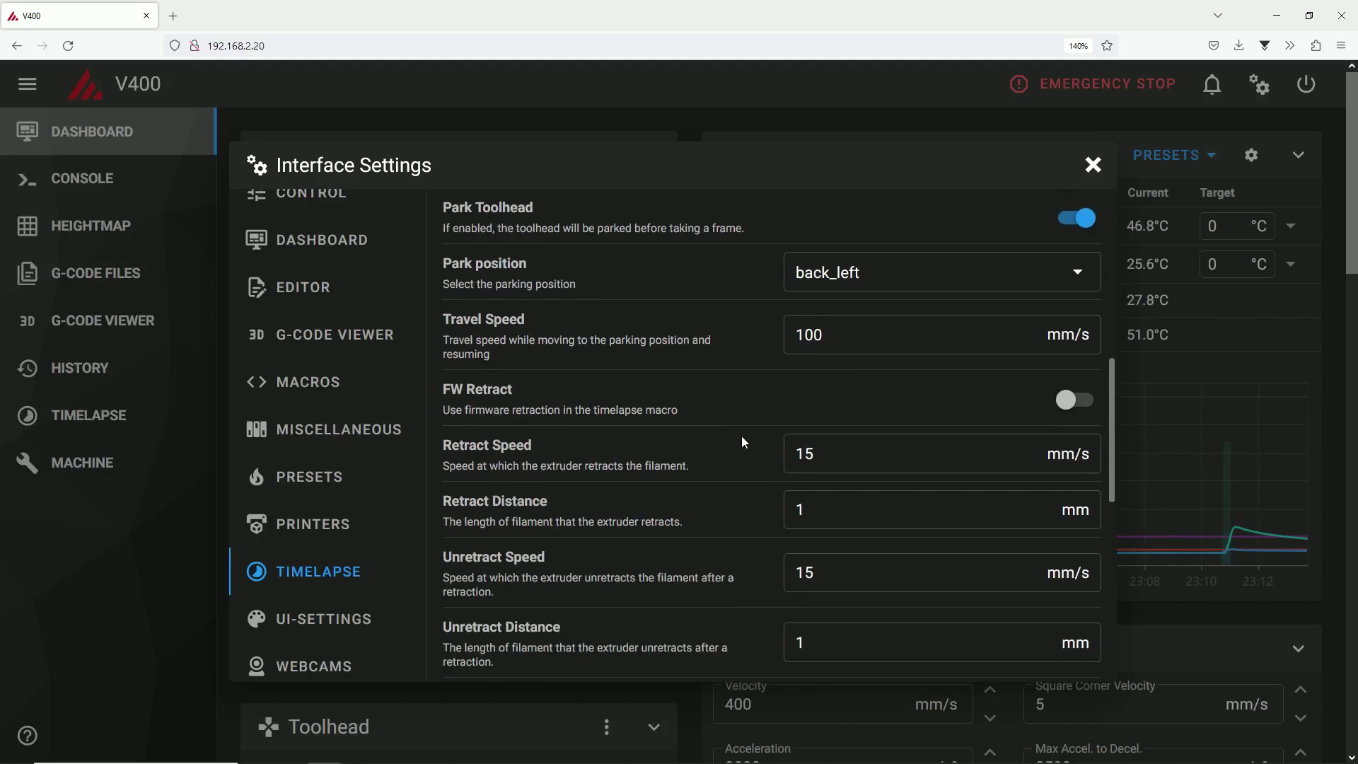
scroll(737, 465, "down", 3)
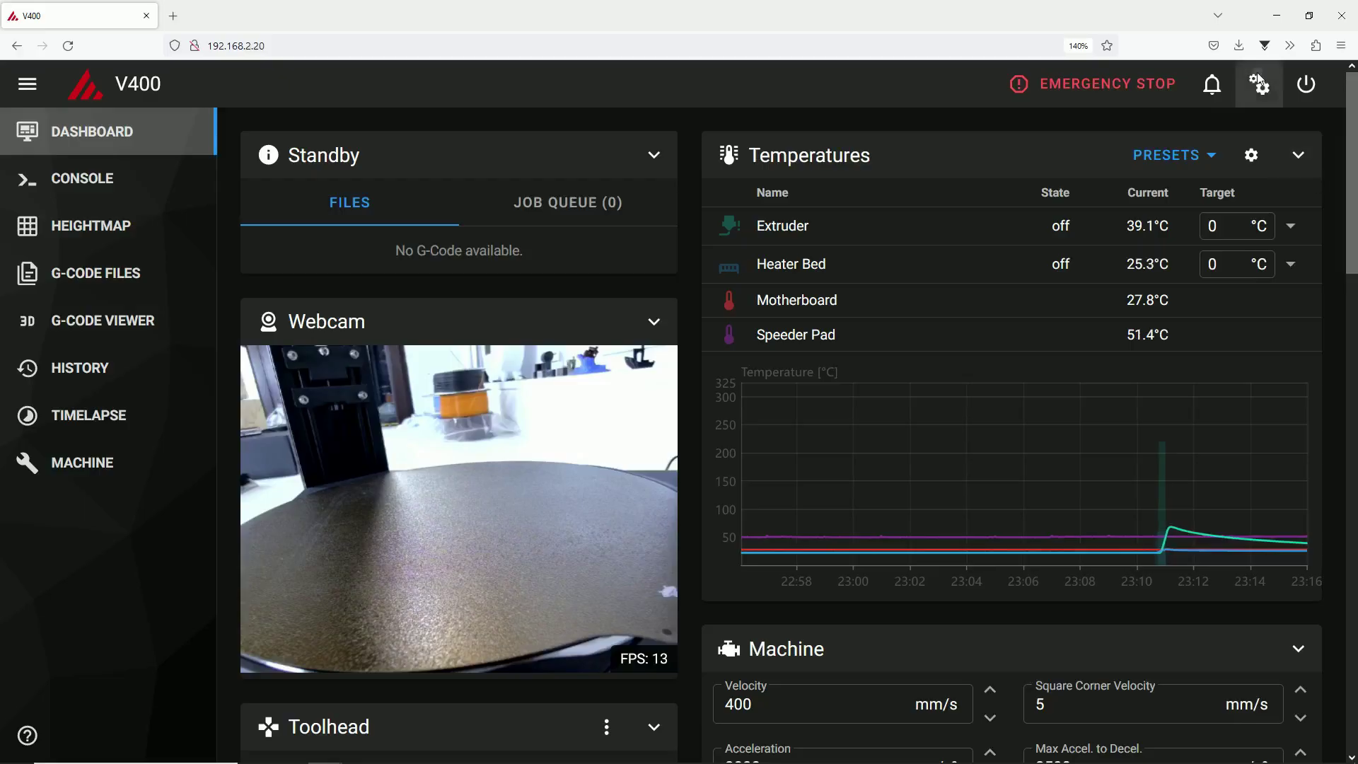
- Enable Show Webcam in navigation under UI-Settings
left_click(1259, 83)
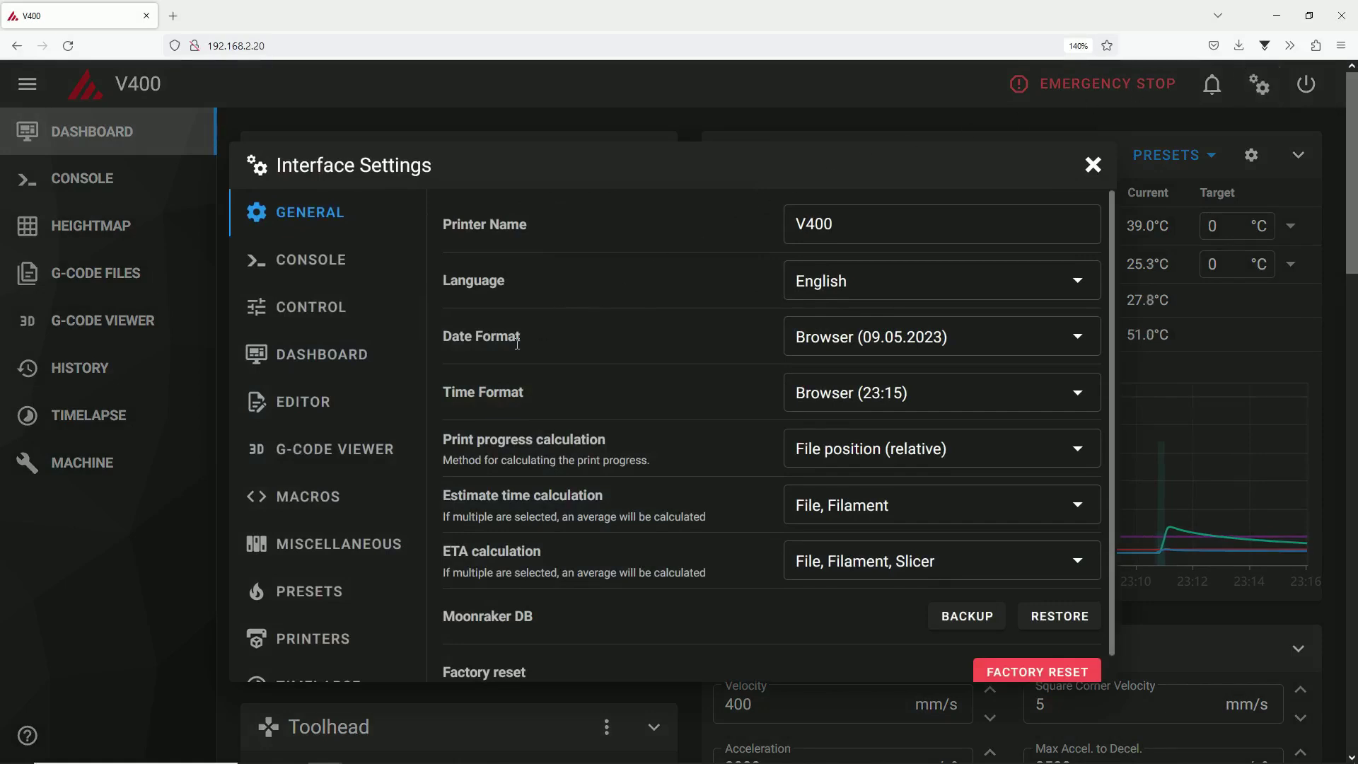
scroll(343, 332, "down", 4)
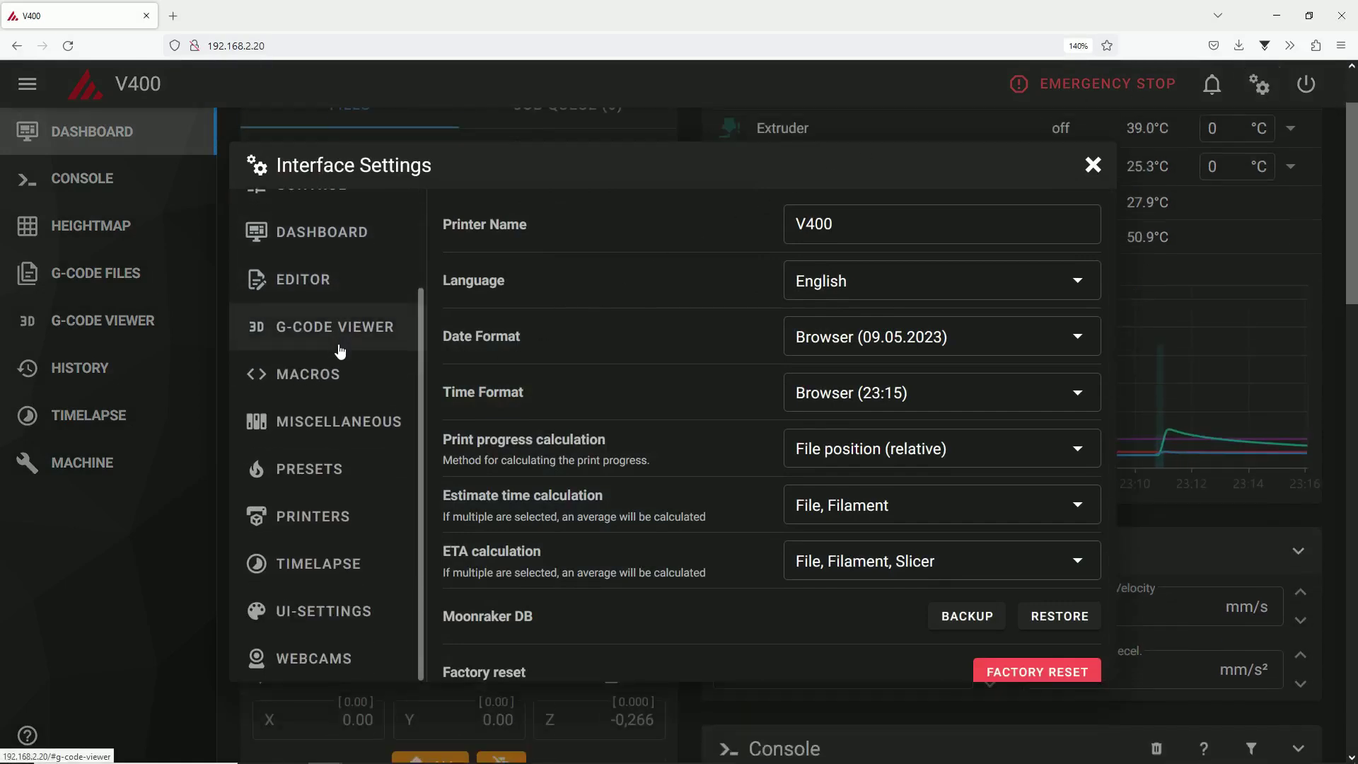
left_click(332, 610)
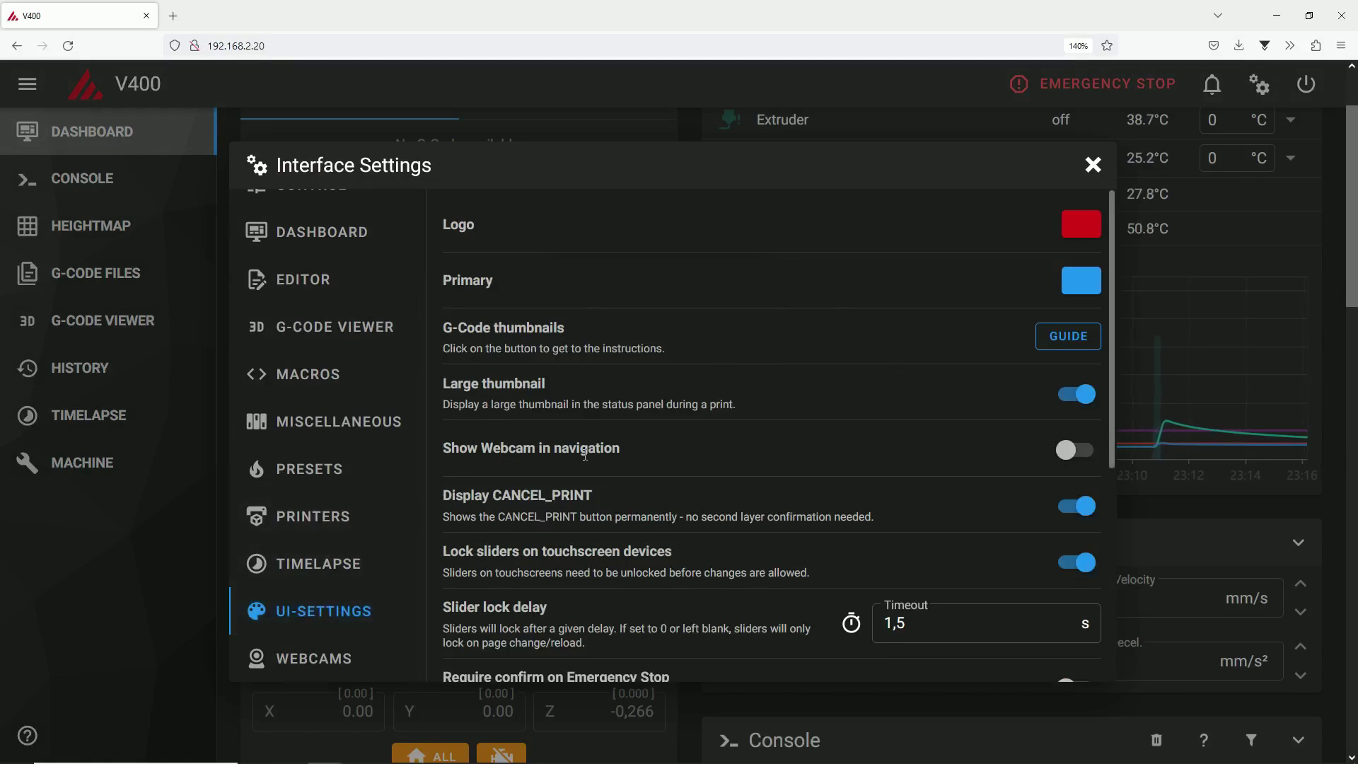
left_click(1075, 451)
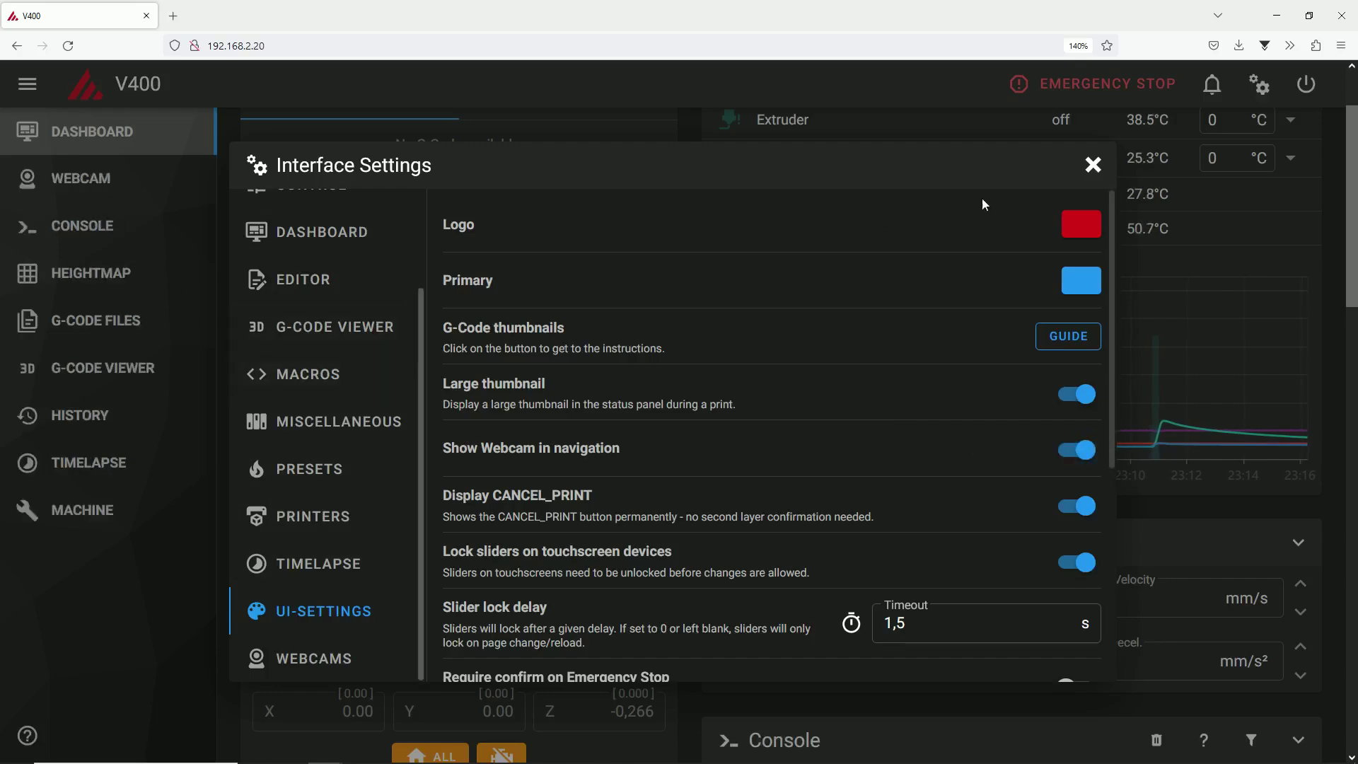
- Close the settings, view the full Webcam page, then return to the Dashboard
left_click(1093, 165)
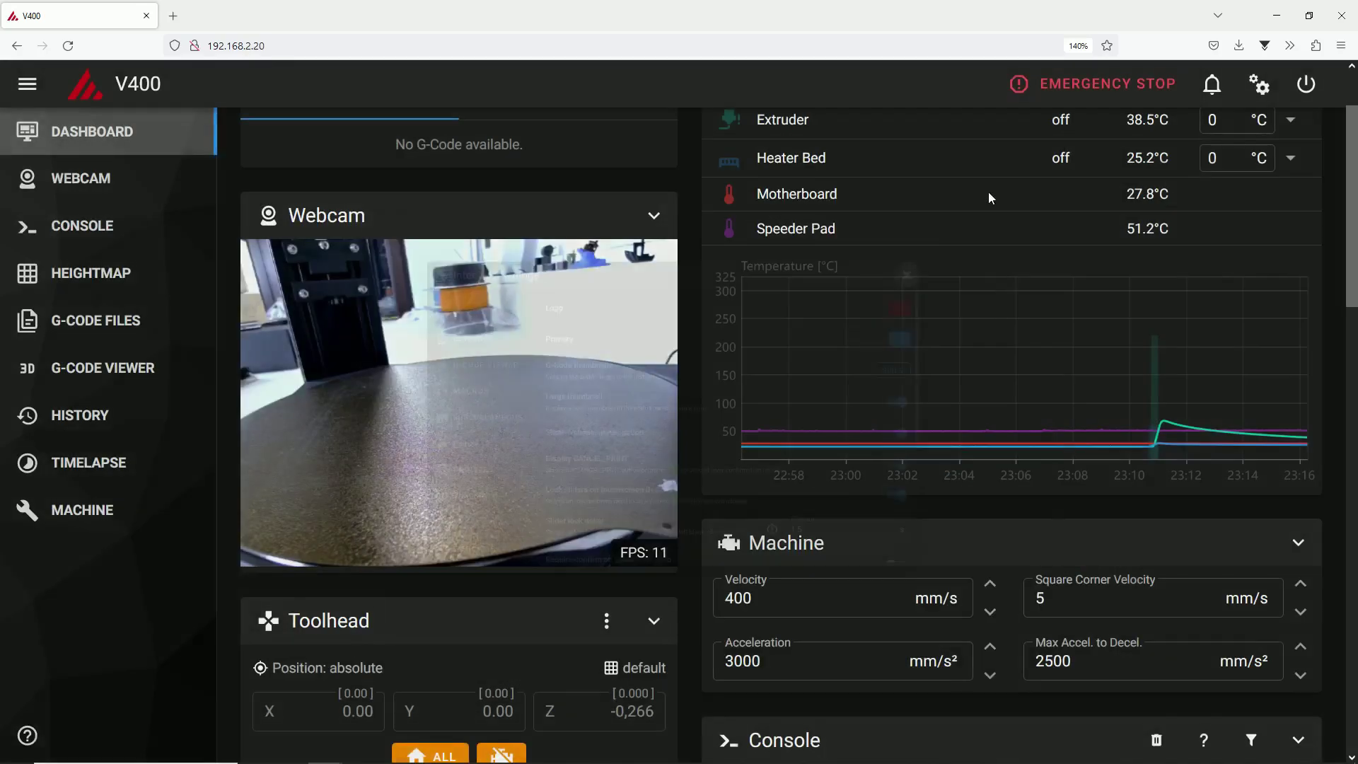
left_click(91, 182)
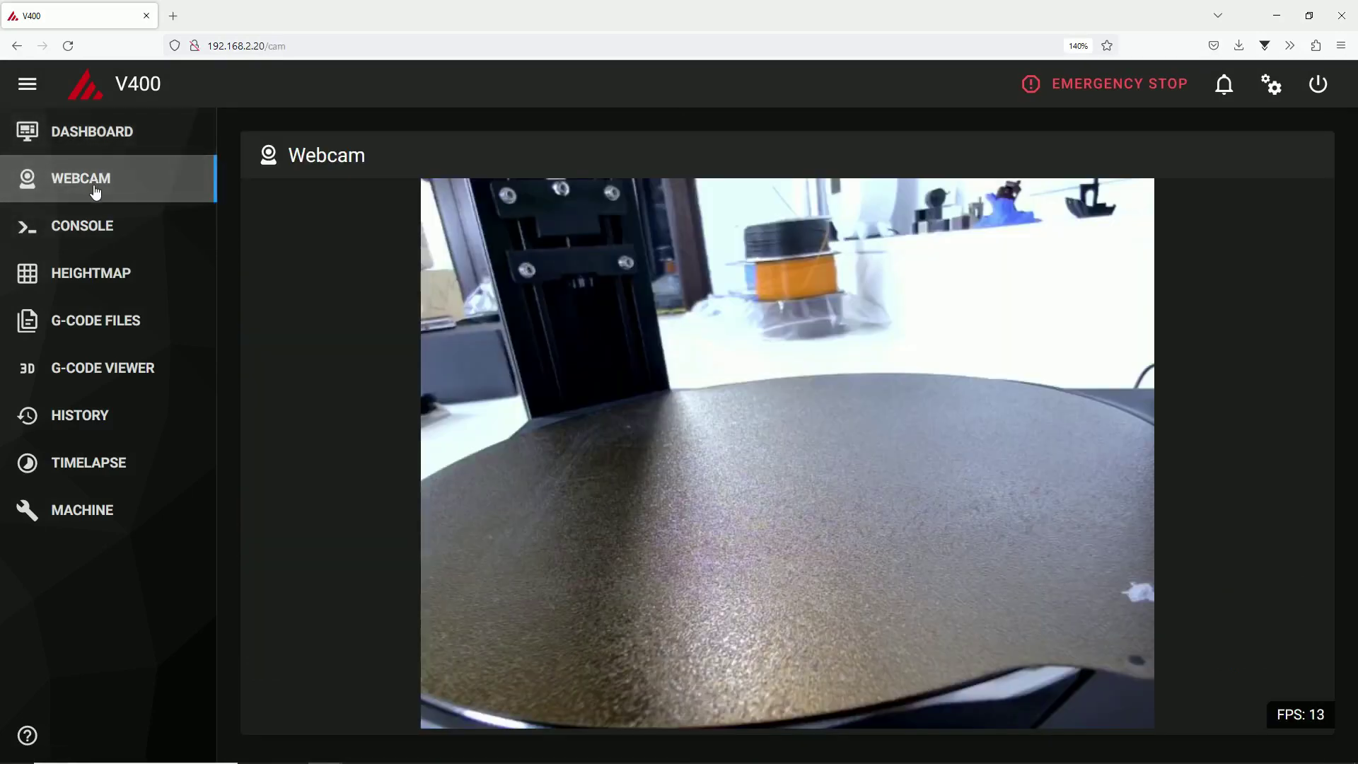
left_click(84, 138)
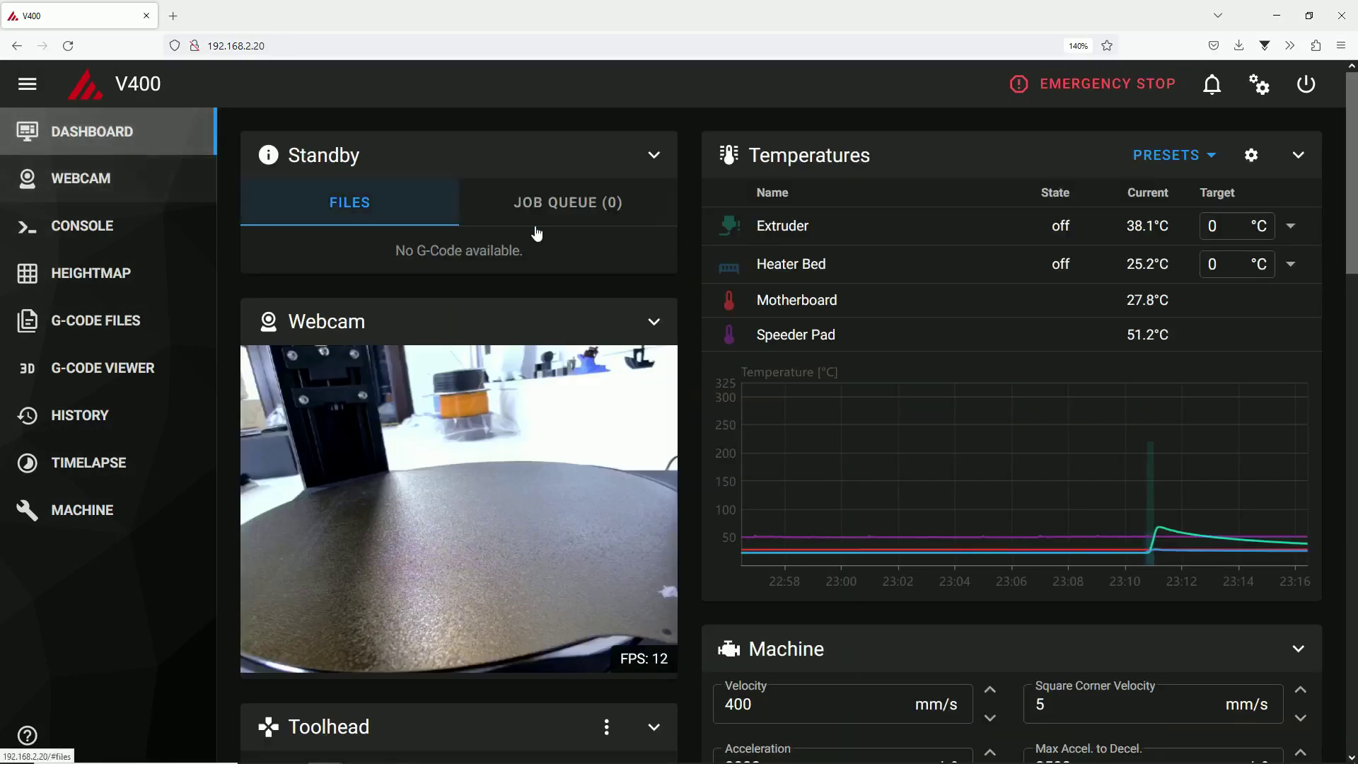
- Set the UI-Settings Navigation style to Icons only
left_click(1259, 86)
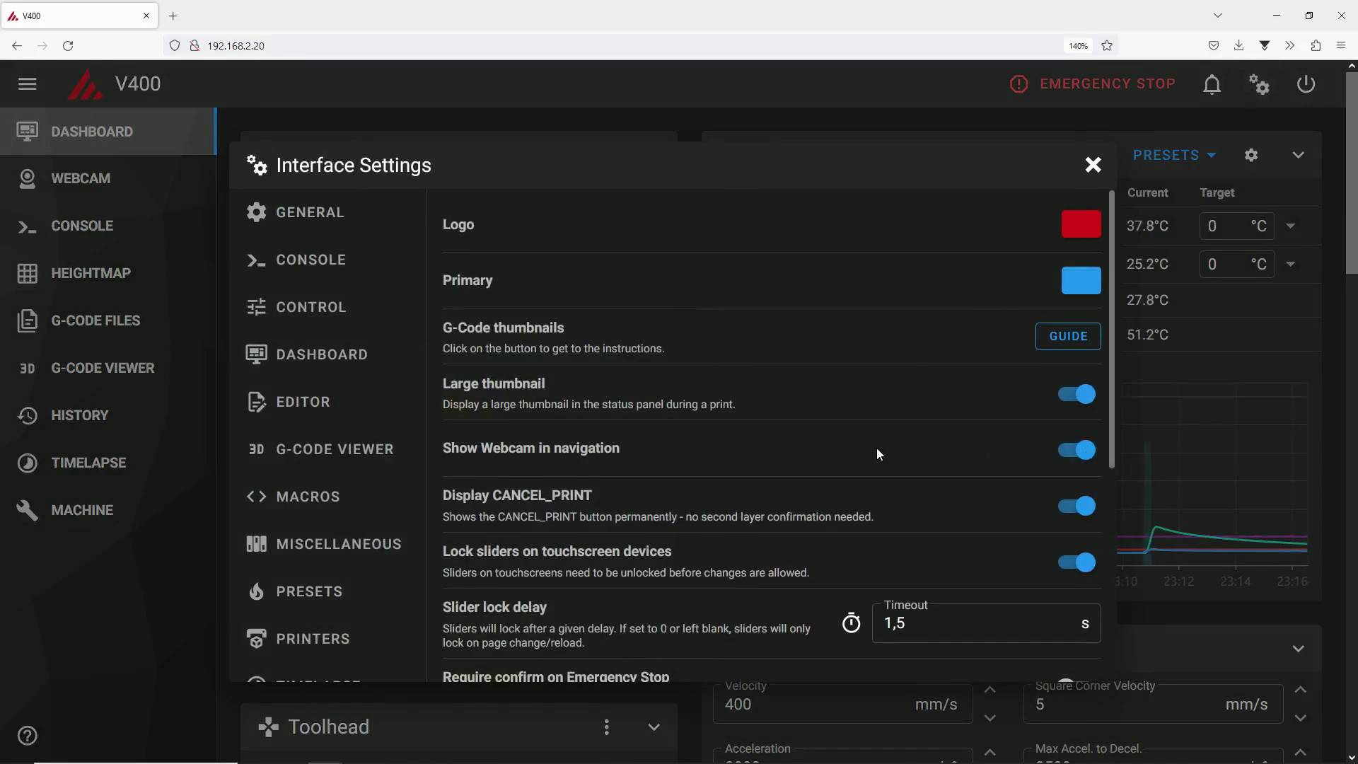
scroll(877, 450, "down", 5)
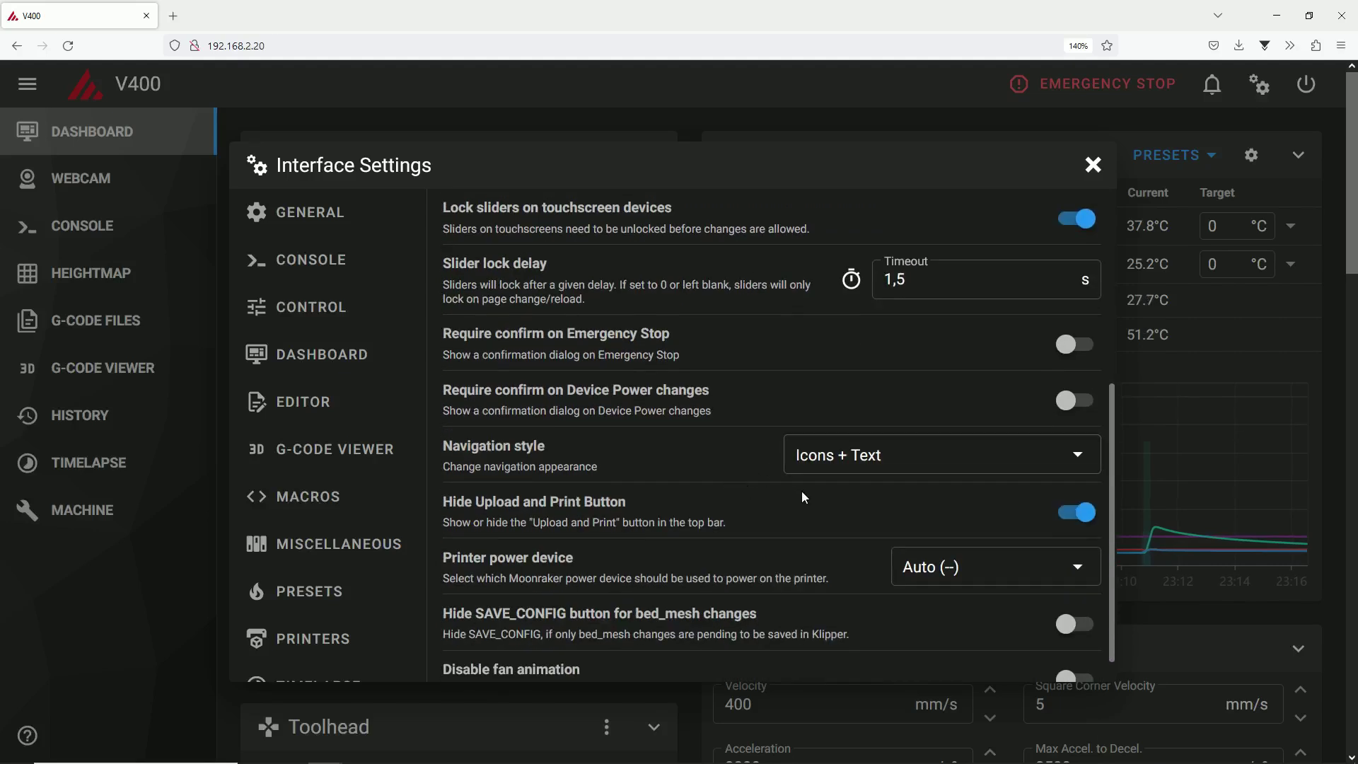
left_click(1076, 456)
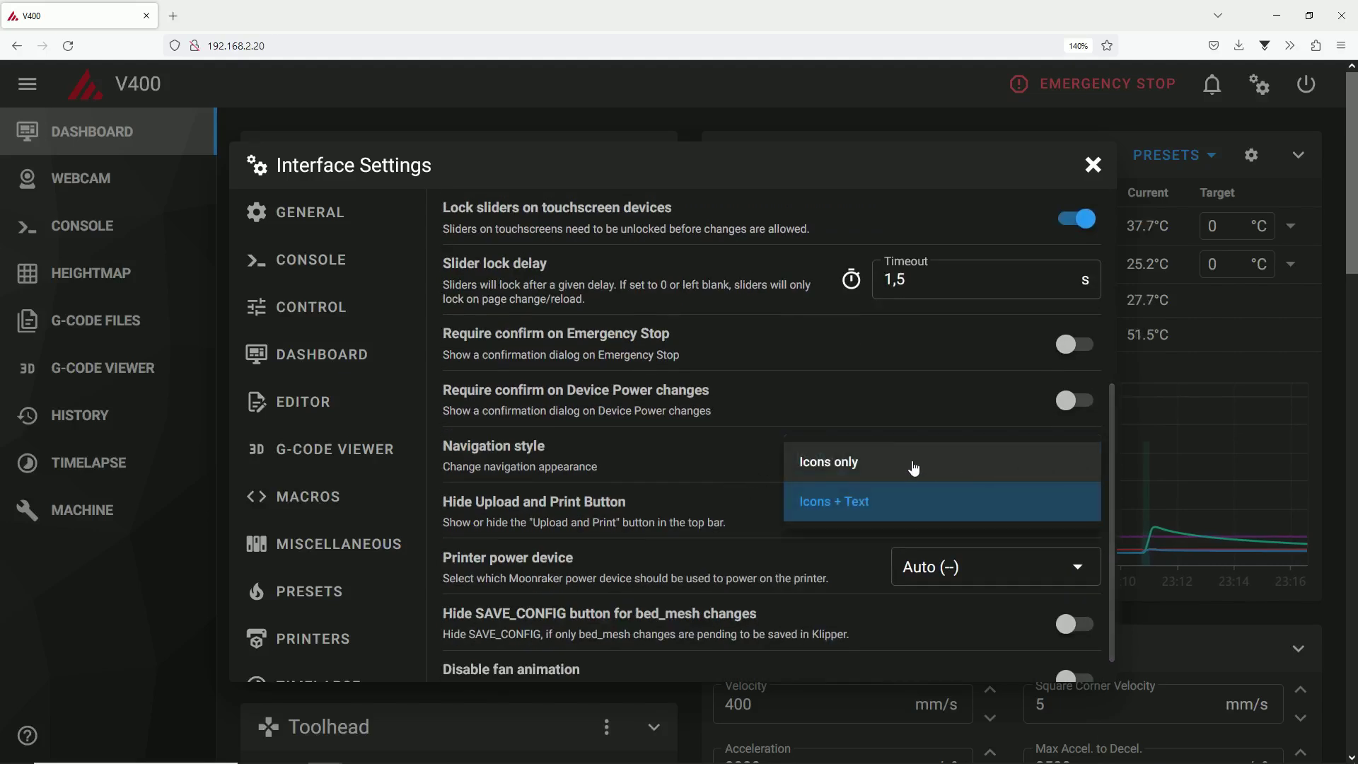
left_click(842, 465)
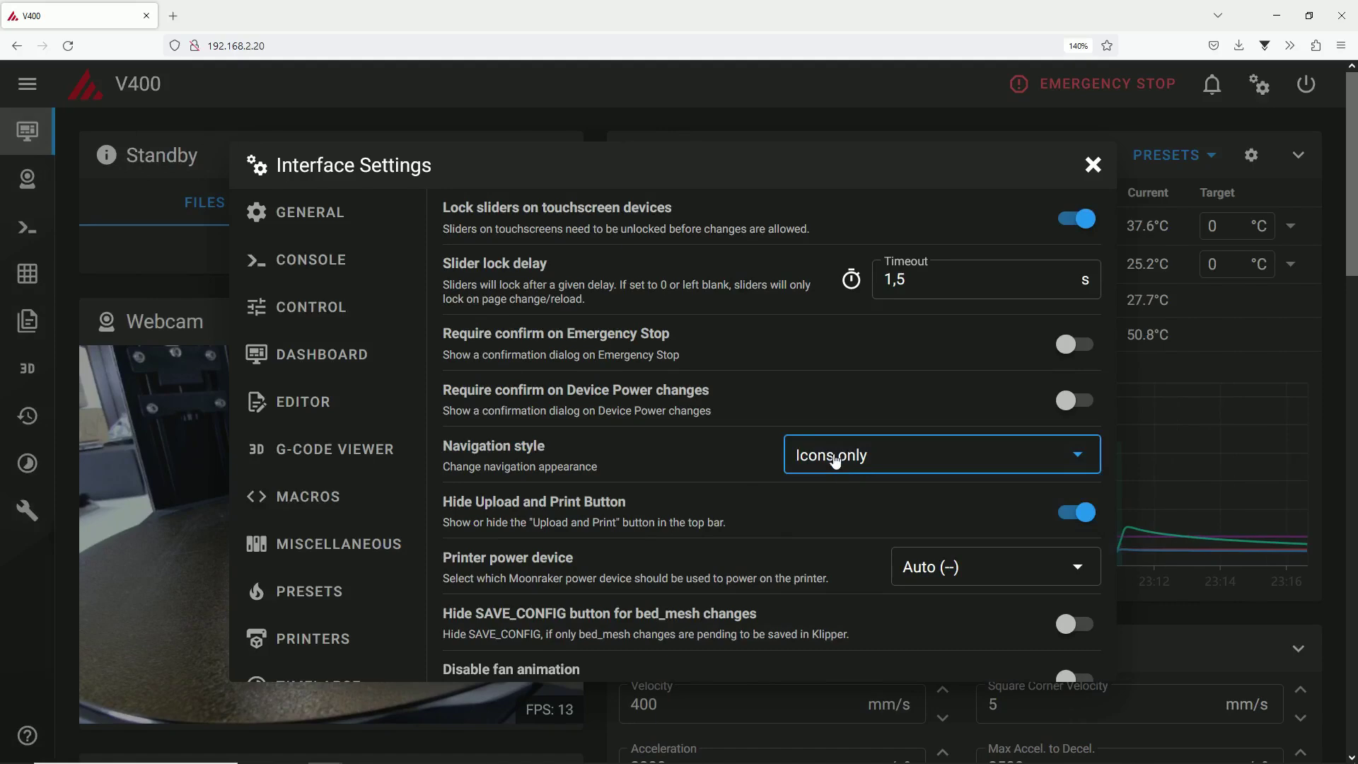
left_click(1082, 164)
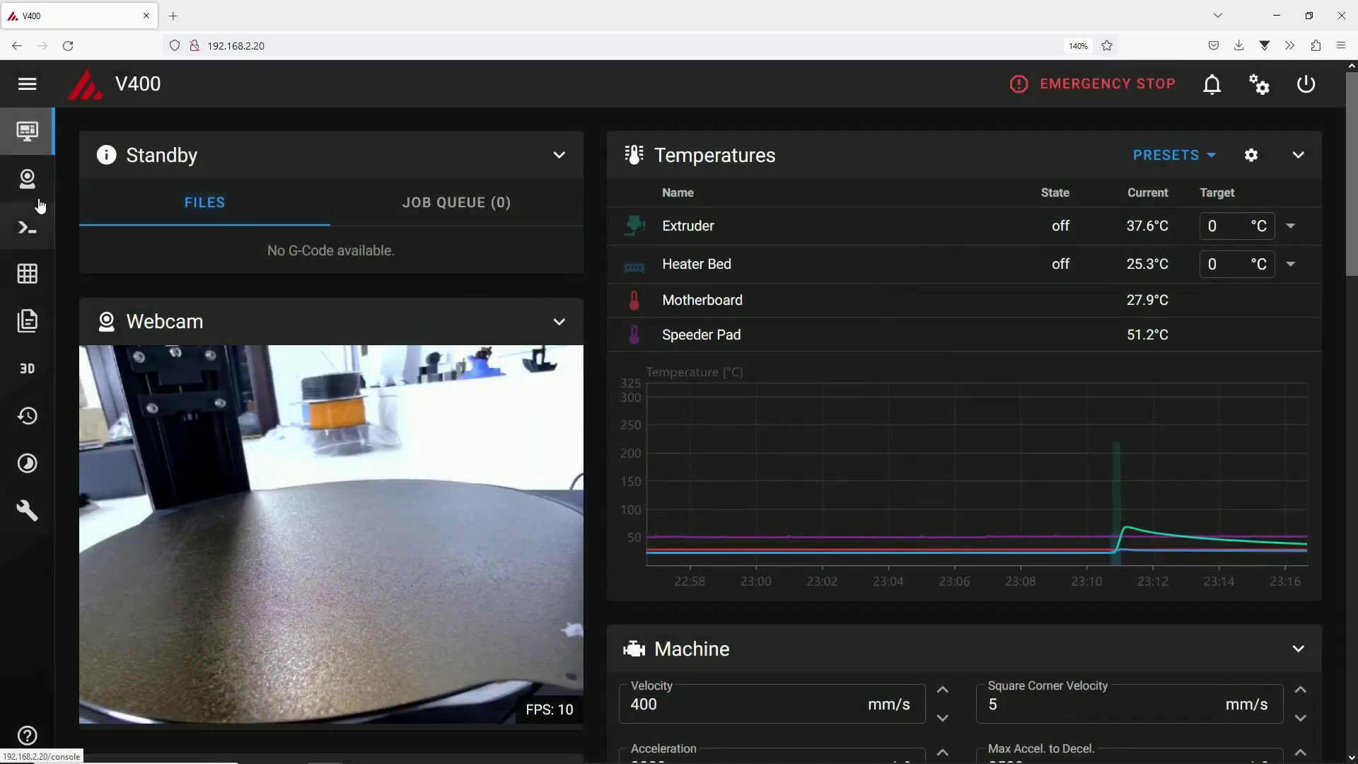